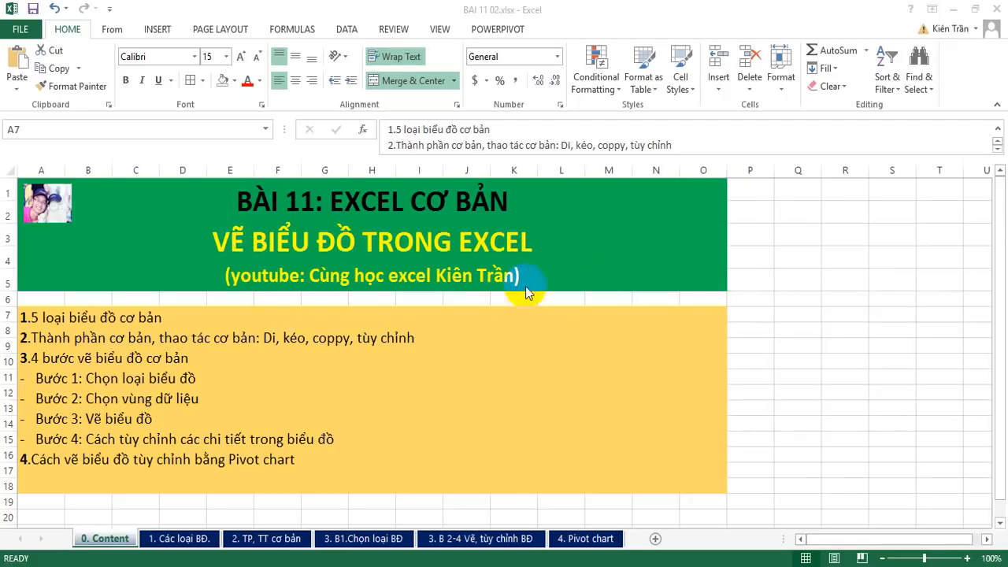
Open the worksheet "1. Các loại BĐ." and go to its beginning.
left_click(562, 259)
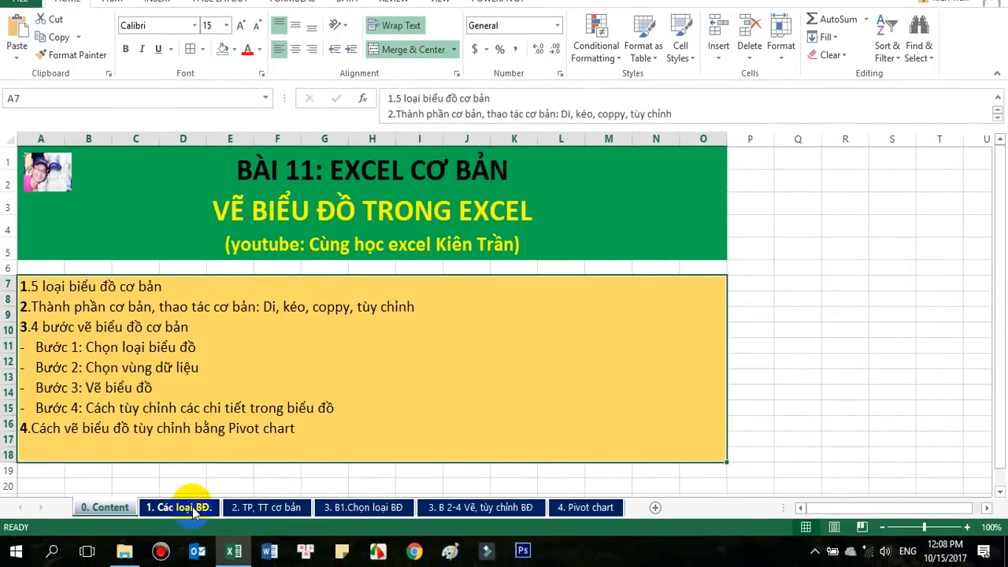
left_click(194, 510)
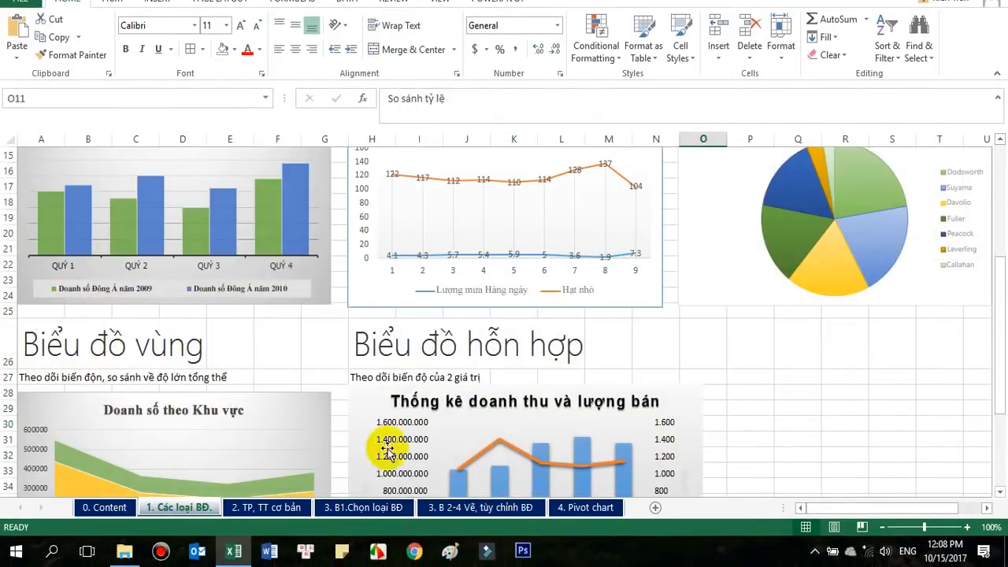
scroll(941, 255, "up", 5)
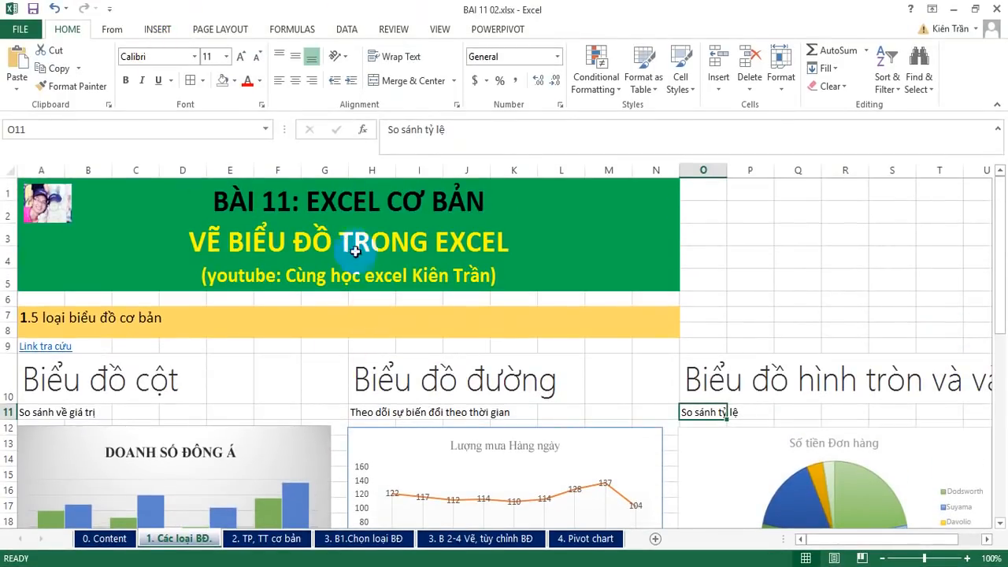
Look over the chart types available for insertion, including the description of the combo chart.
left_click(157, 30)
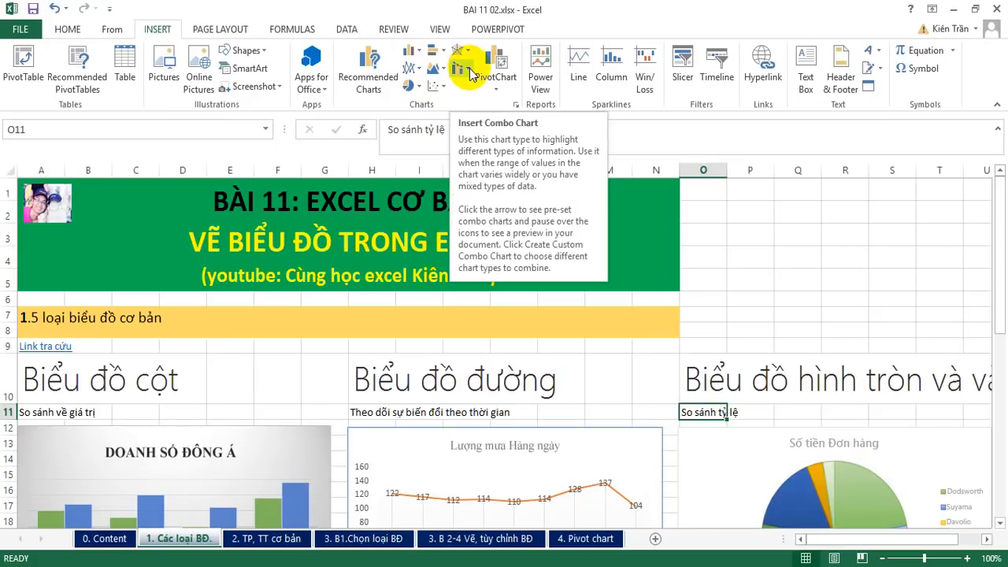
left_click(800, 278)
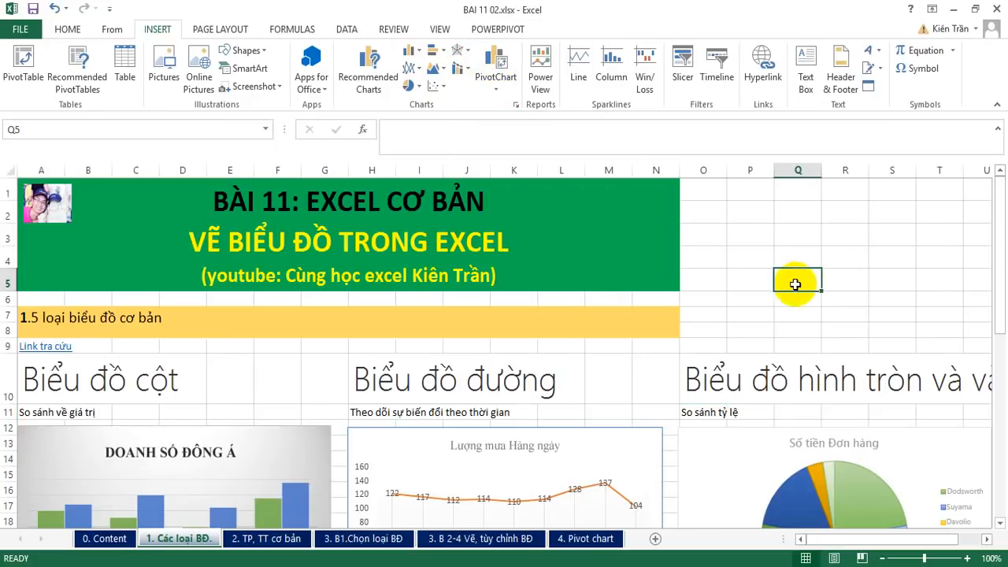
Collapse the ribbon so that more of the sample charts fits in view.
scroll(790, 289, "down", 3)
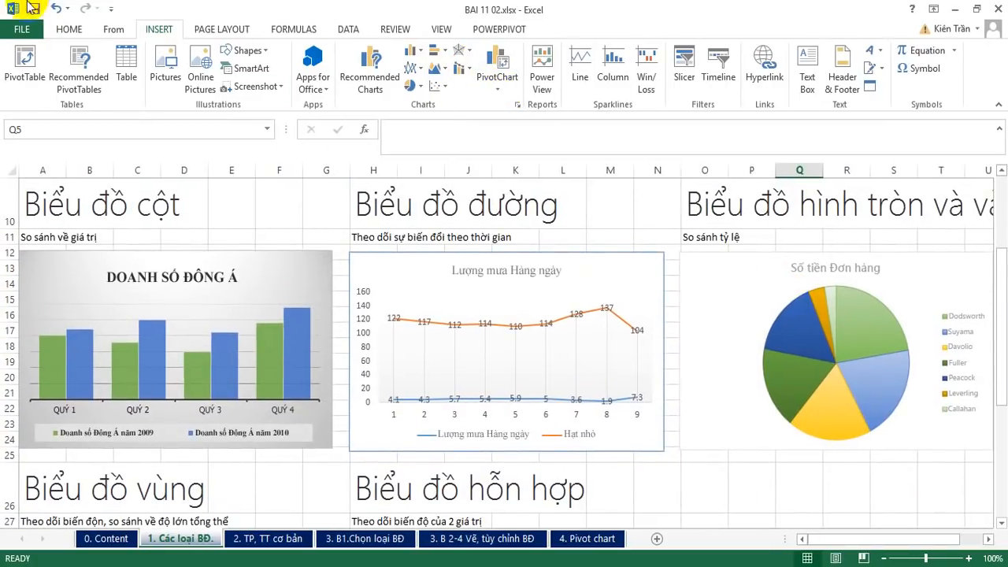
double_click(156, 26)
scroll(843, 248, "up", 1)
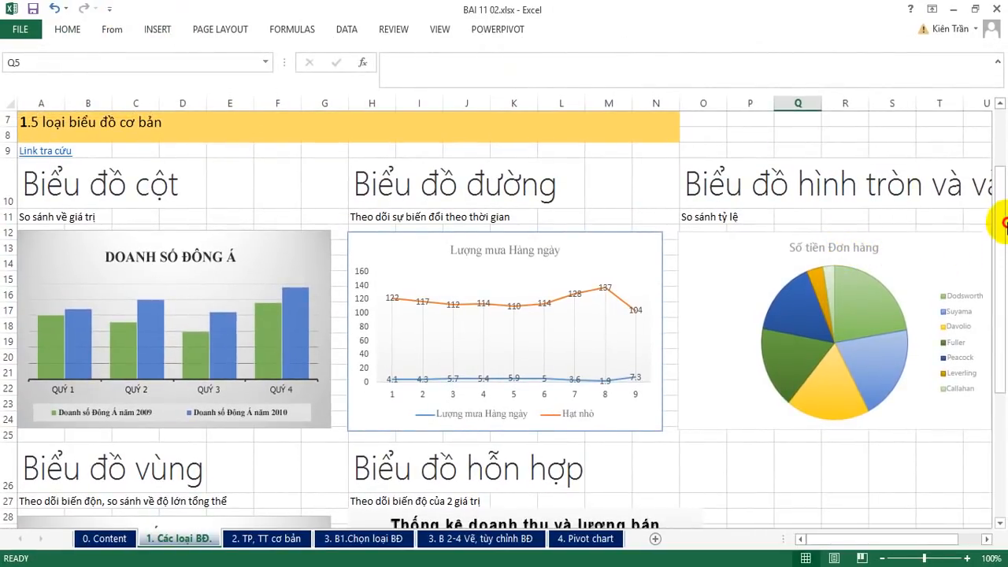
mouse_move(1001, 205)
left_mouse_down()
mouse_move(998, 191)
mouse_move(999, 211)
left_mouse_up()
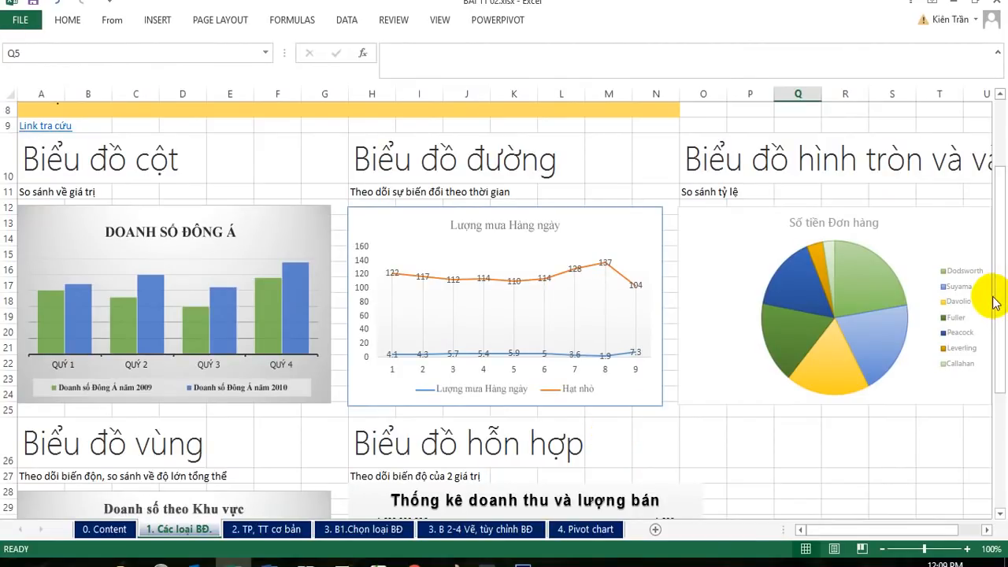
Examine the sample column, line, pie and area charts on the chart types sheet one after another.
left_click(75, 153)
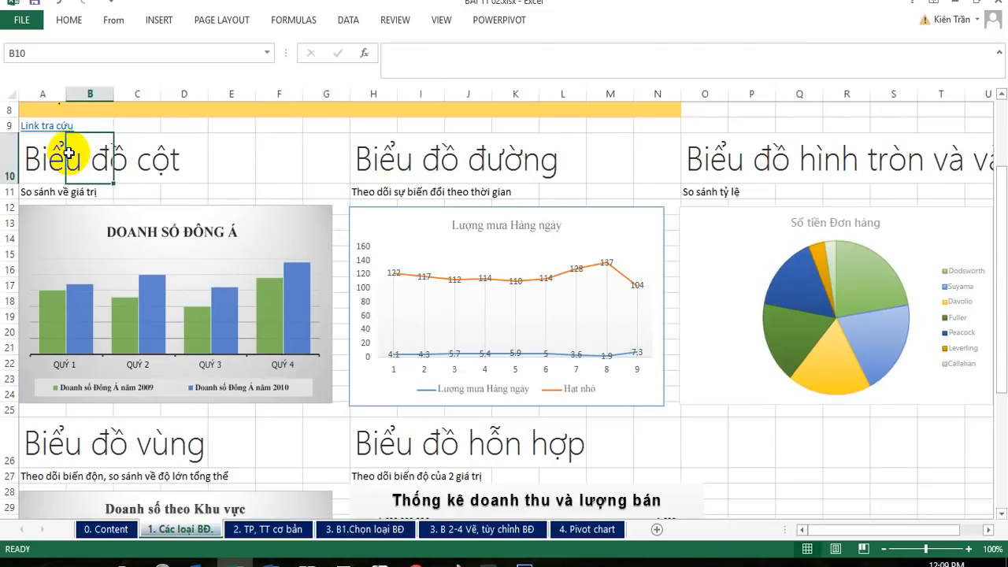
left_click(114, 281)
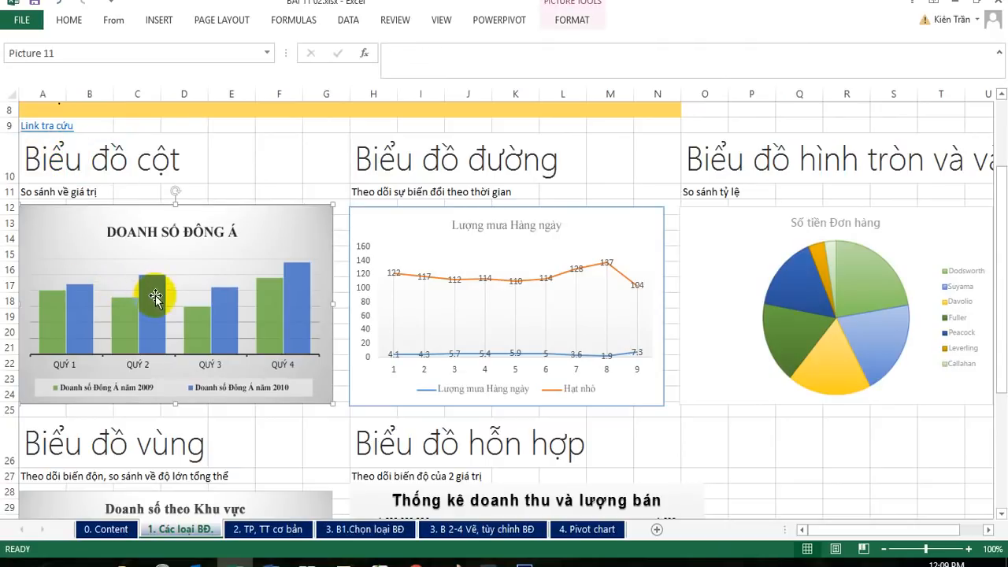
left_click(364, 161)
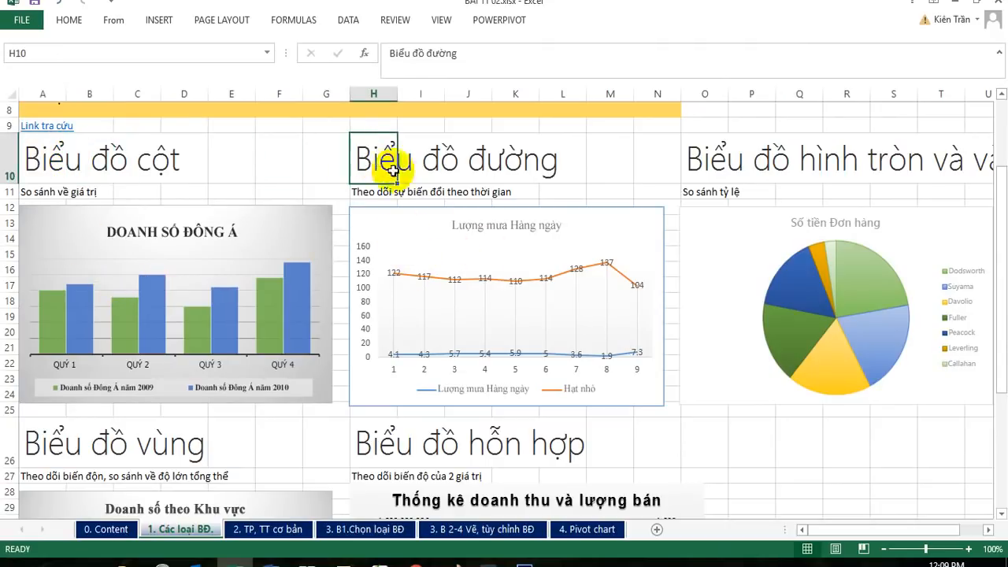
left_click(592, 234)
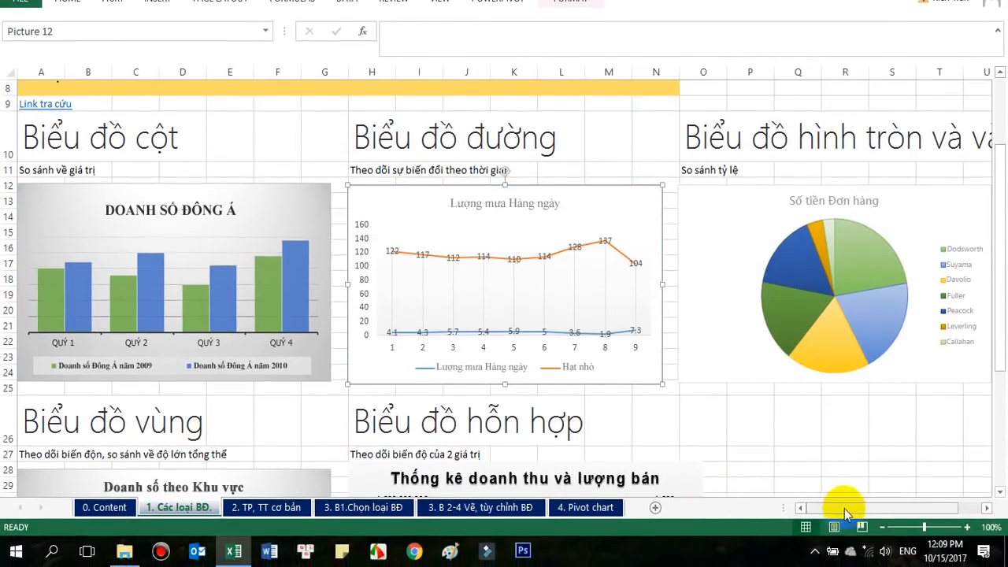
left_click_drag(844, 531, 874, 505)
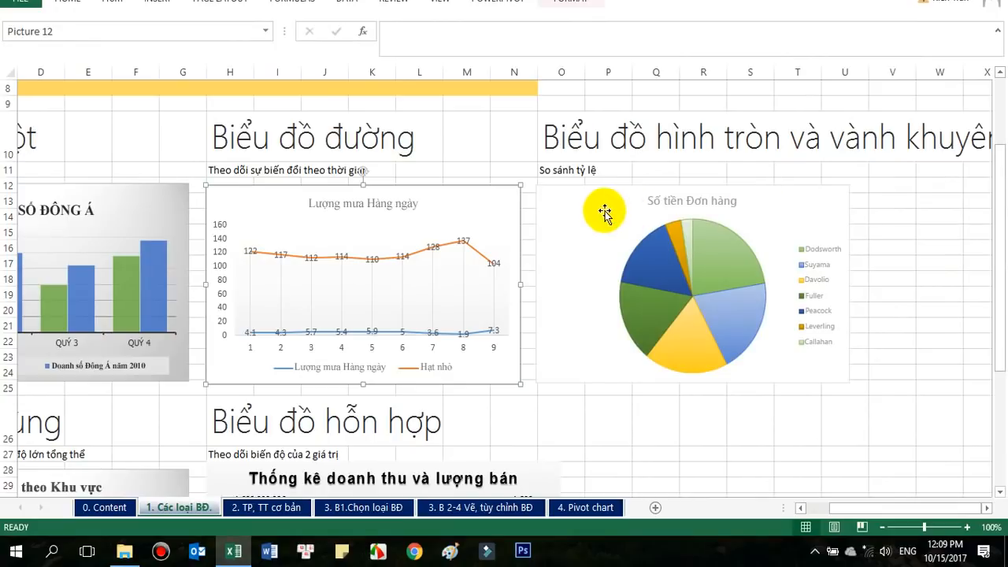
left_click(692, 290)
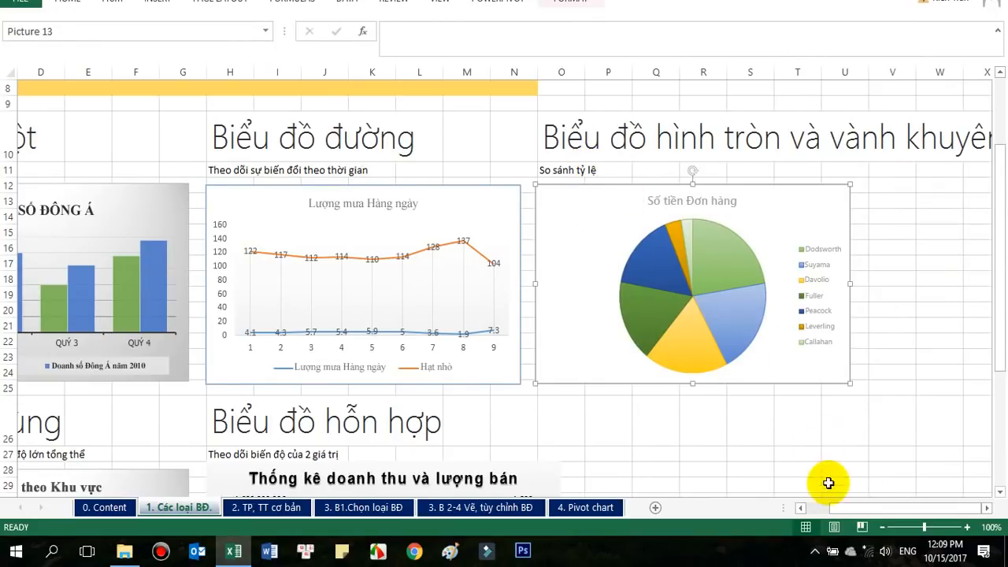
left_click_drag(849, 504, 803, 511)
scroll(196, 411, "down", 3)
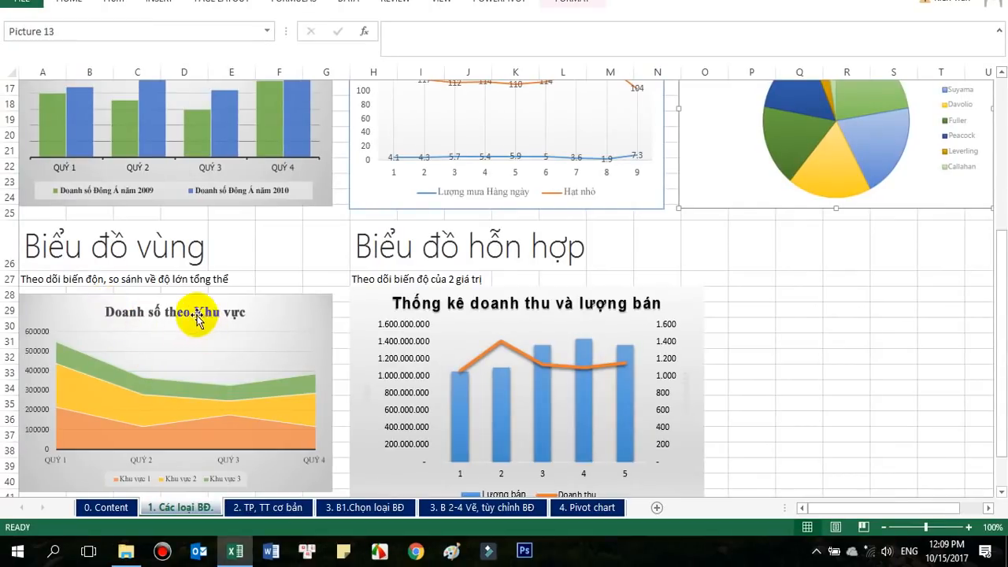
left_click(167, 388)
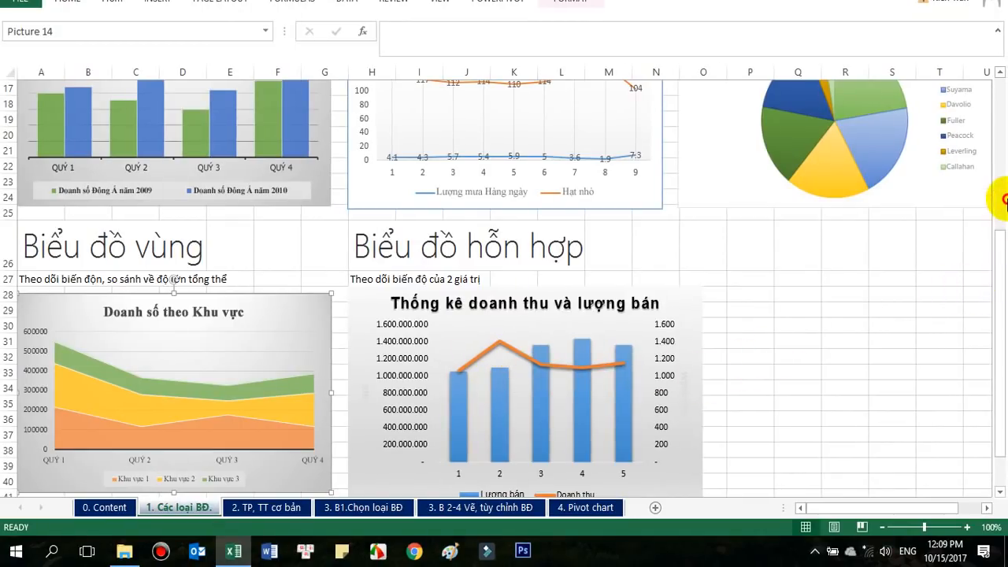
Review the purpose notes of the column, pie and line charts together with their sample pictures.
left_click_drag(1000, 253, 1000, 158)
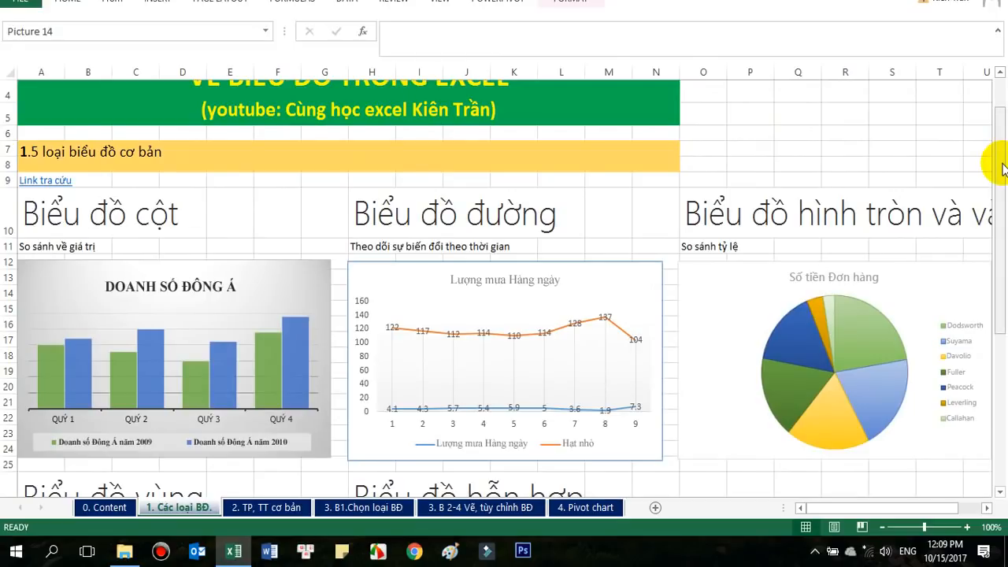
left_click_drag(1003, 167, 1004, 134)
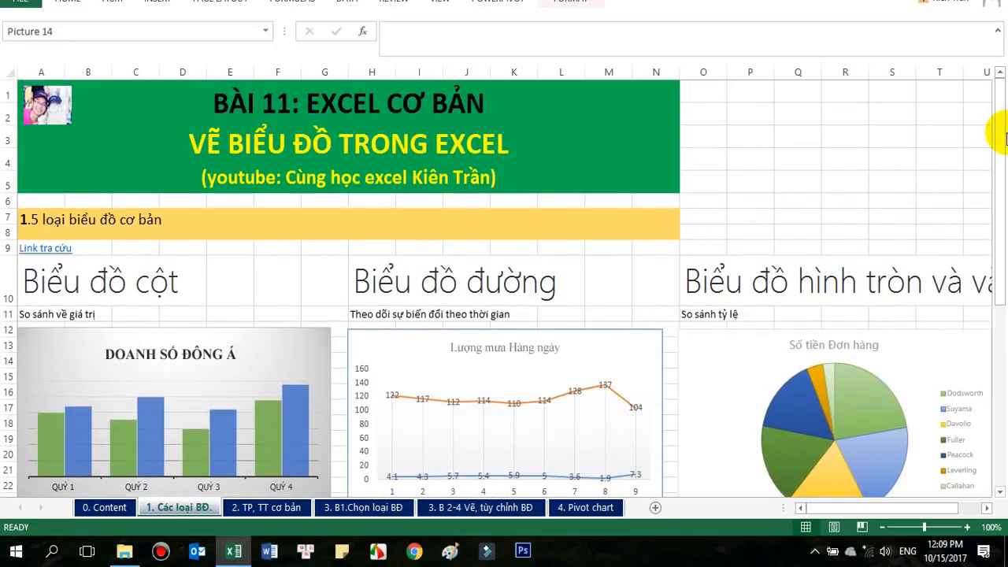
left_click_drag(1004, 139, 997, 180)
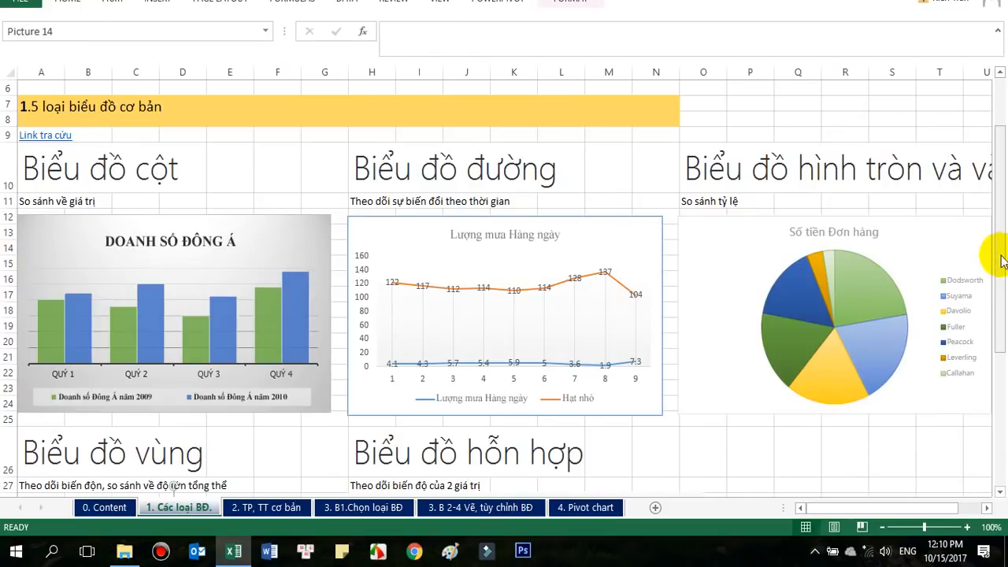
scroll(998, 250, "down", 1)
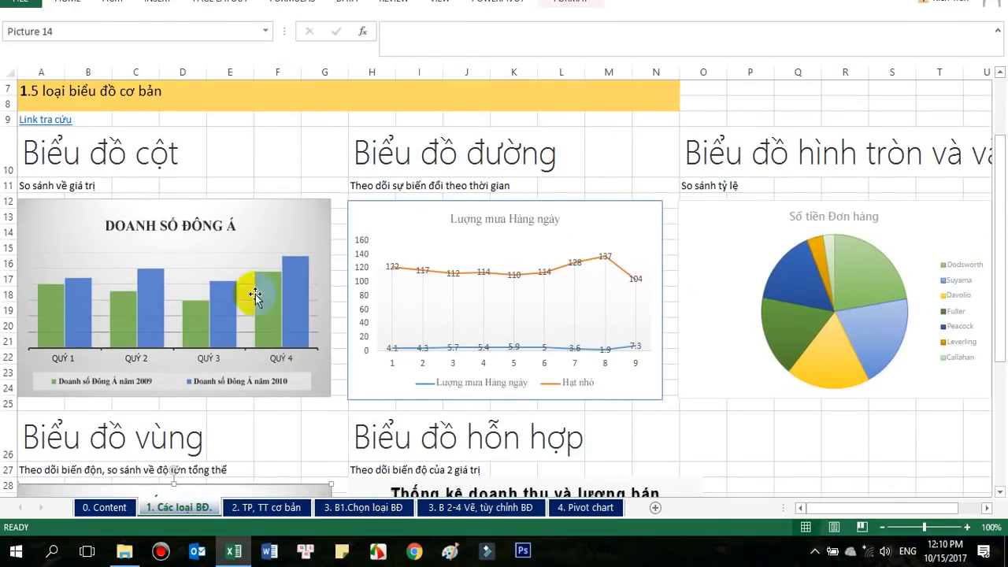
left_click(291, 210)
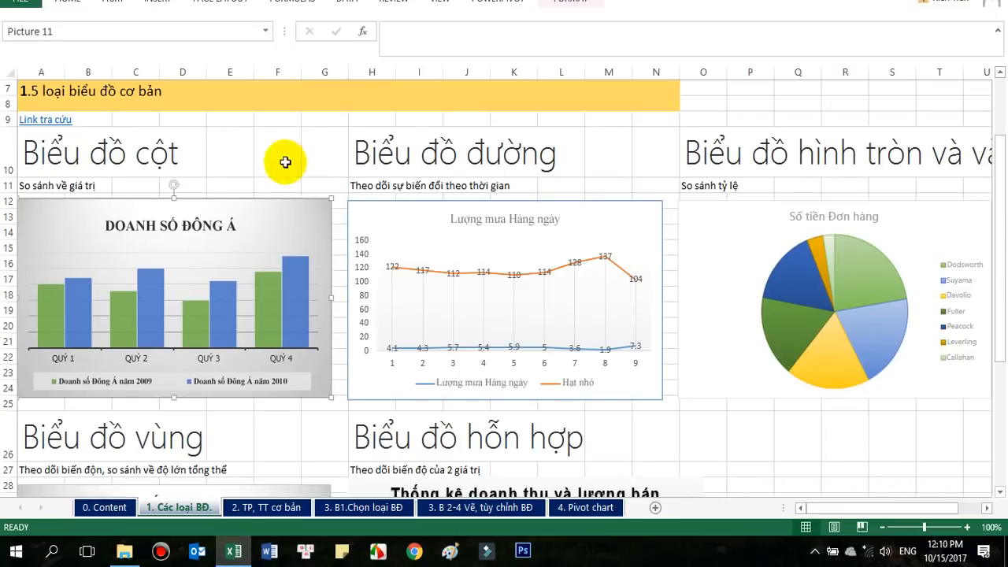
left_click(25, 153)
left_click(39, 187)
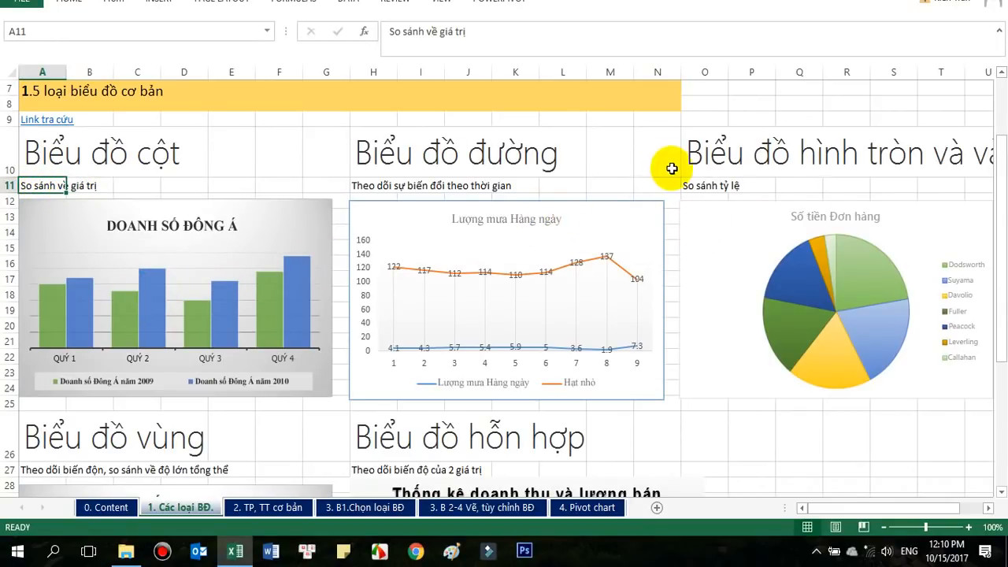
left_click(744, 226)
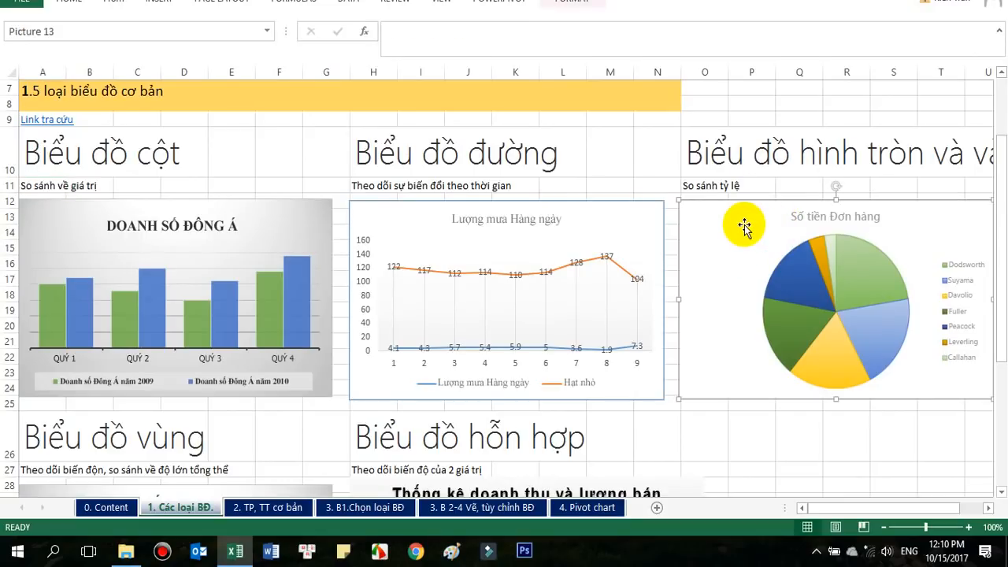
left_click(604, 214)
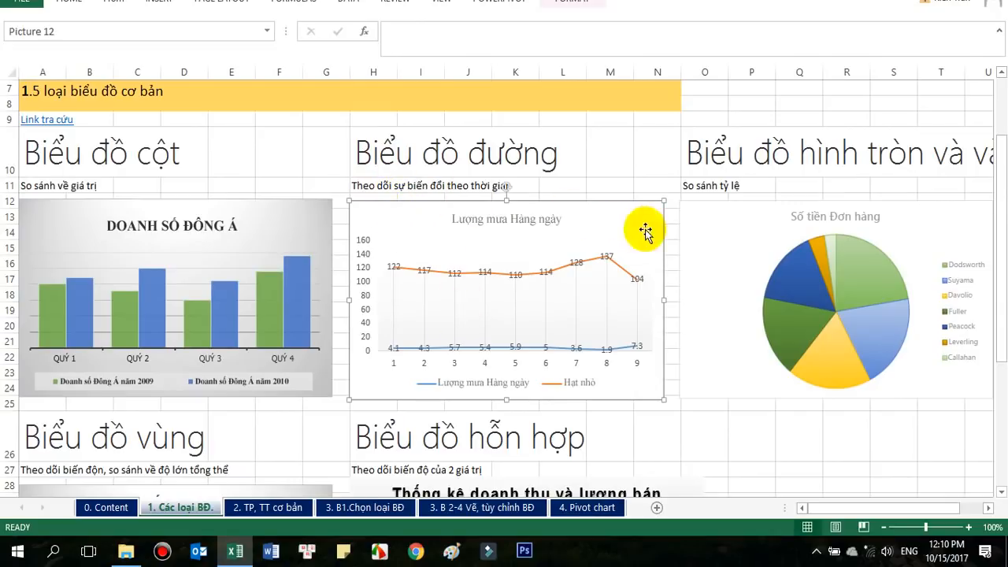
left_click(646, 162)
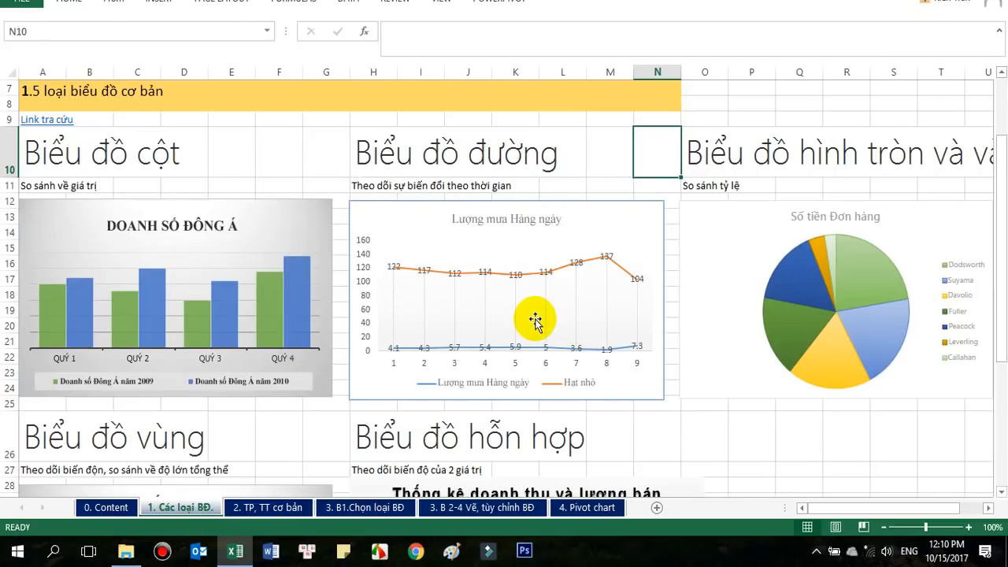
Examine the area chart "Doanh số theo Khu vực" and the note describing what area charts are used for.
scroll(535, 321, "down", 3)
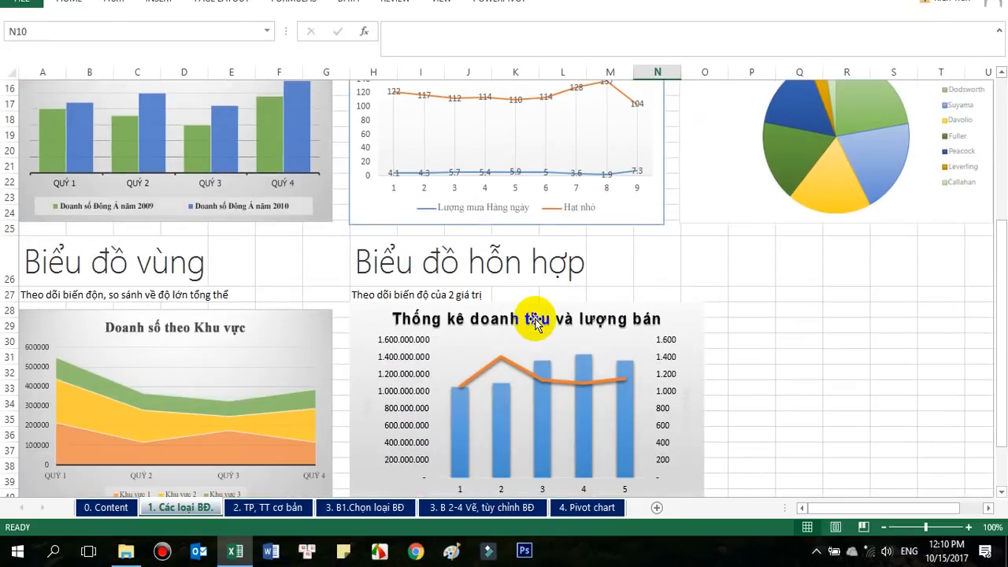
scroll(534, 322, "down", 1)
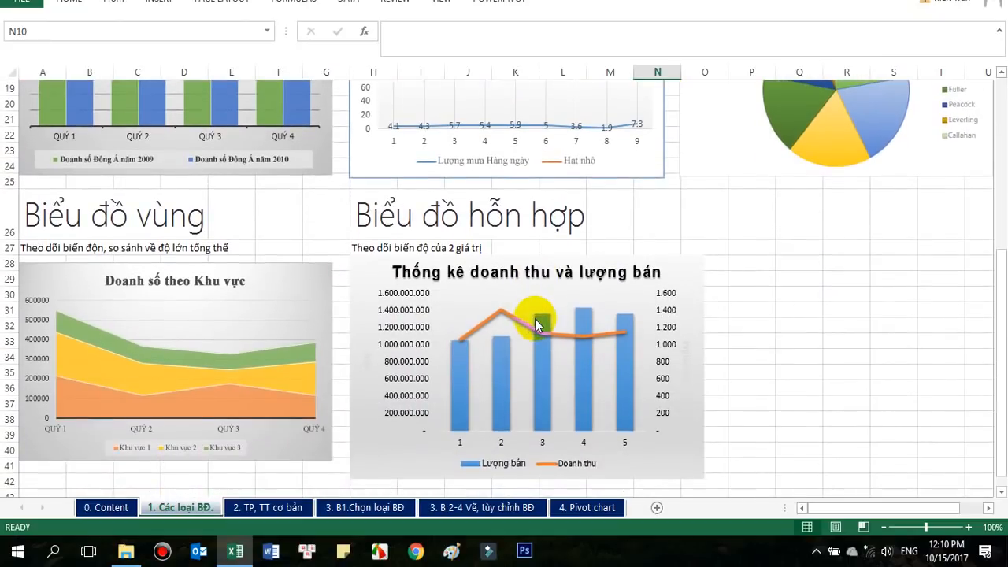
left_click(87, 272)
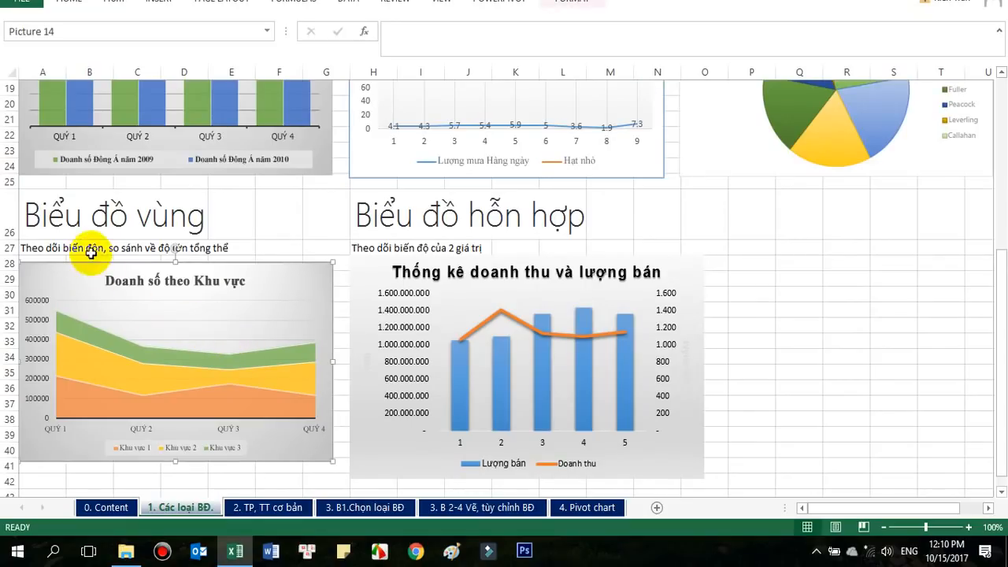
left_click(263, 227)
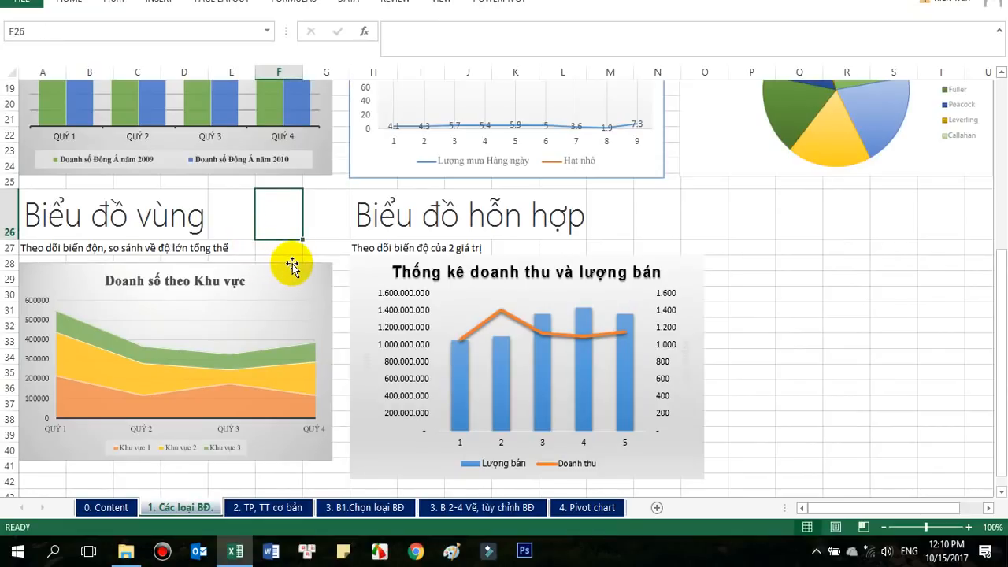
scroll(307, 270, "down", 1)
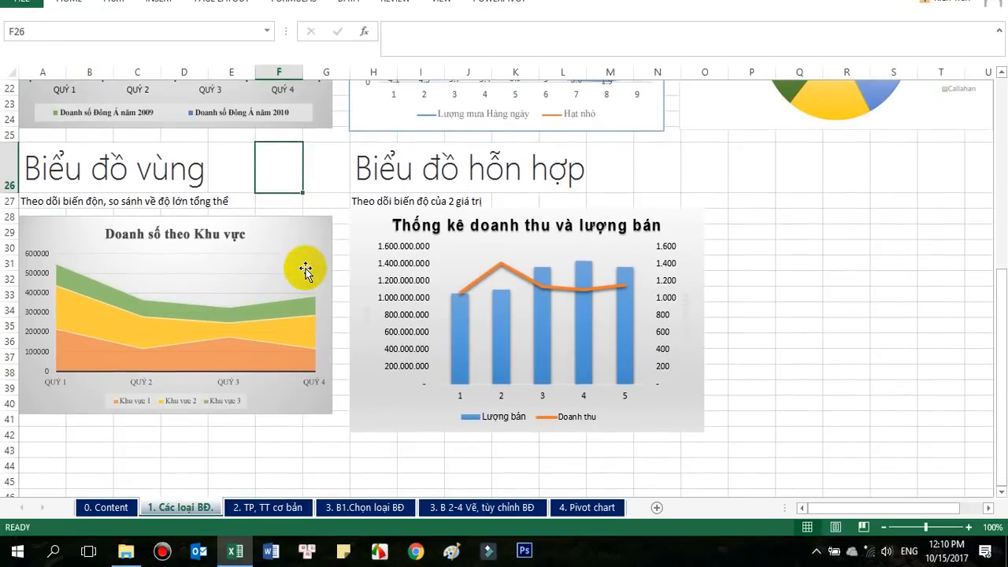
left_click(89, 360)
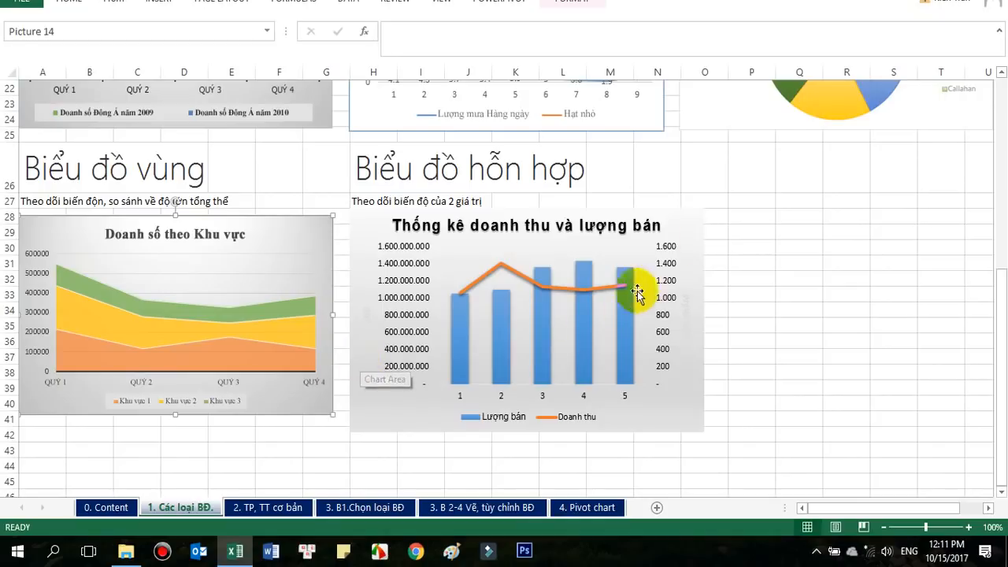
left_click(716, 233)
Read the purpose note under "Biểu đồ hỗn hợp" and compare the combo chart with the other samples.
scroll(528, 252, "up", 3)
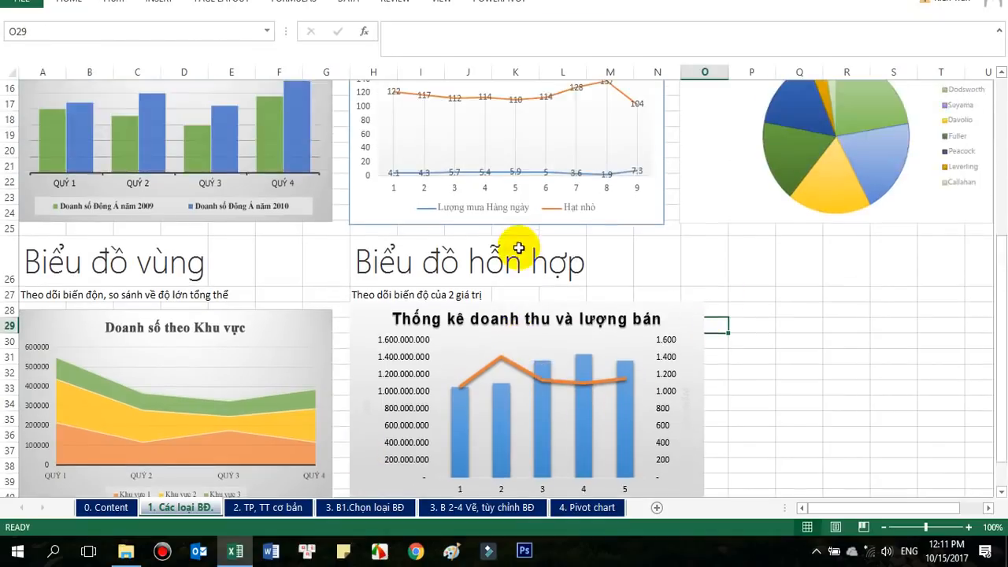
scroll(520, 247, "down", 1)
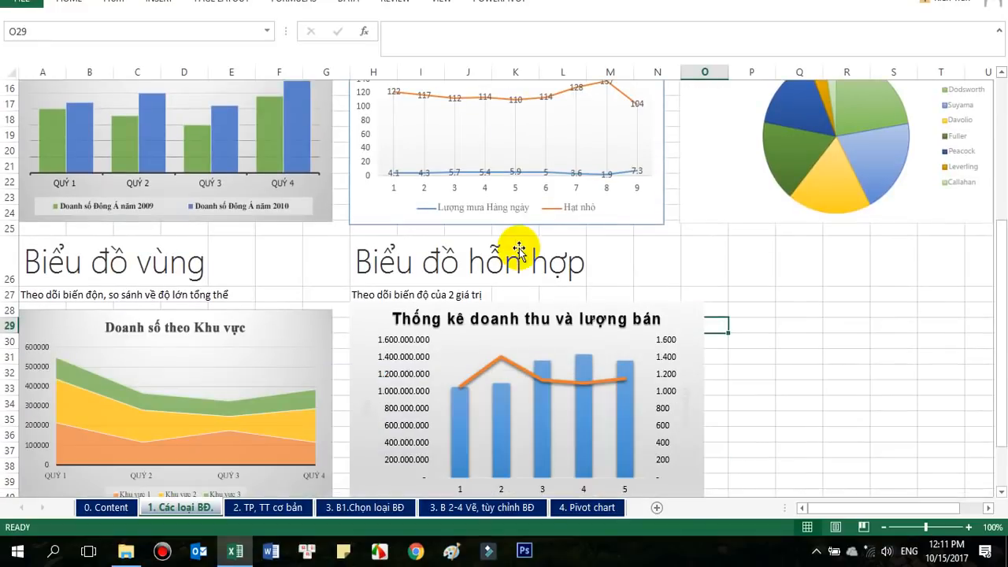
left_click(360, 295)
scroll(362, 293, "up", 2)
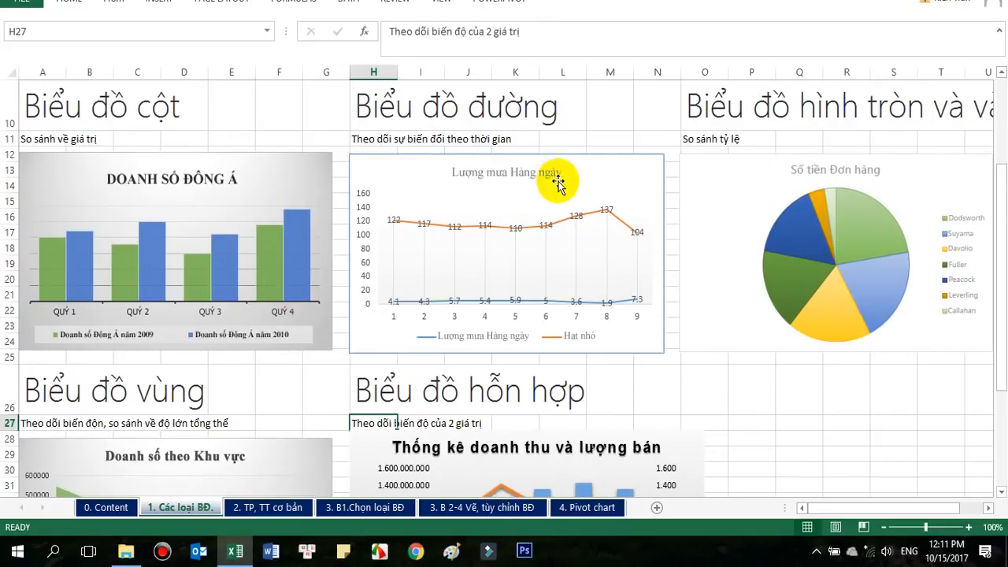
scroll(536, 196, "down", 1)
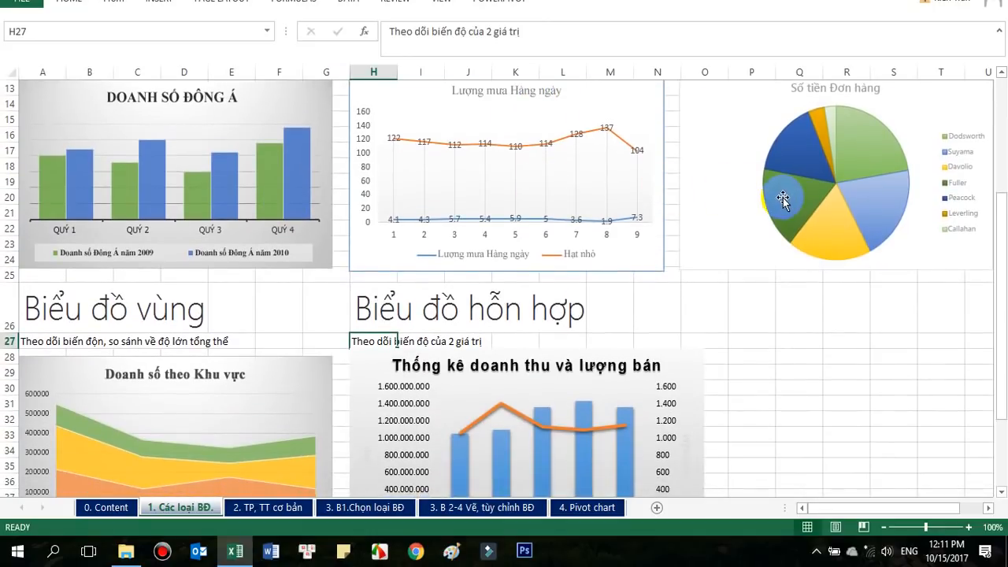
Examine the combo chart "Thống kê doanh thu và lượng bán", comparing its primary and secondary vertical axes.
scroll(785, 201, "down", 1)
scroll(319, 286, "down", 2)
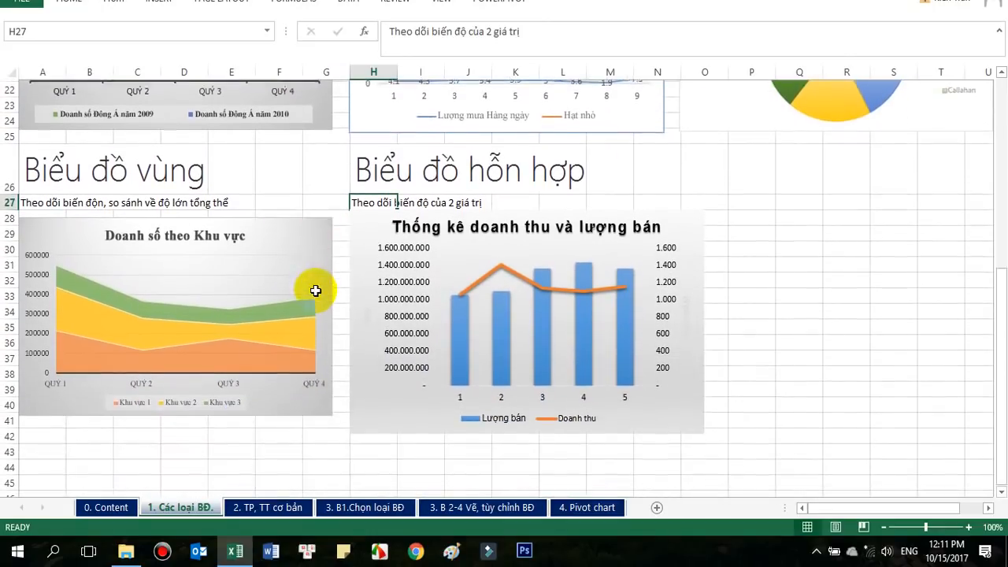
left_click(726, 279)
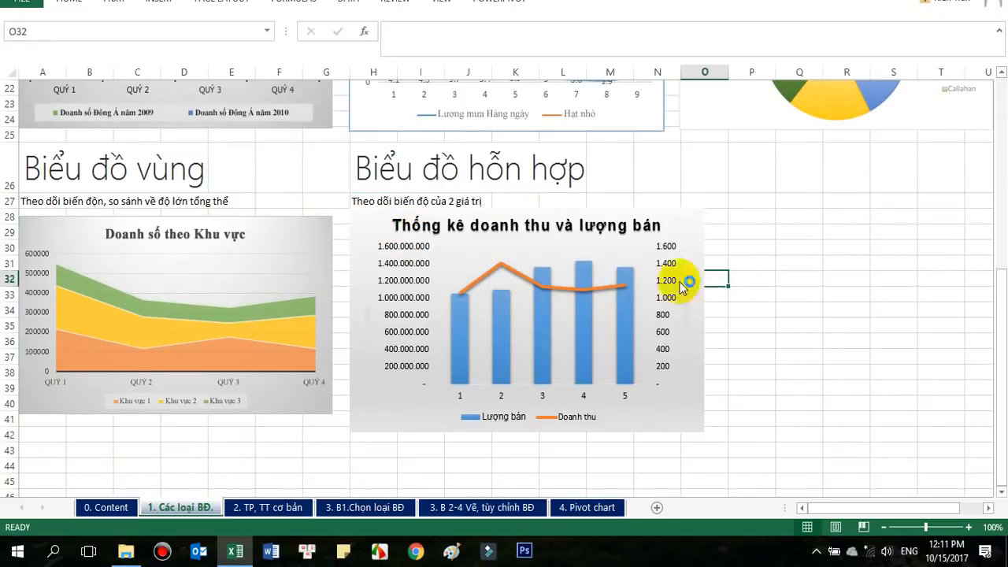
left_click(409, 253)
left_click(670, 297)
left_click(423, 277)
left_click(666, 287)
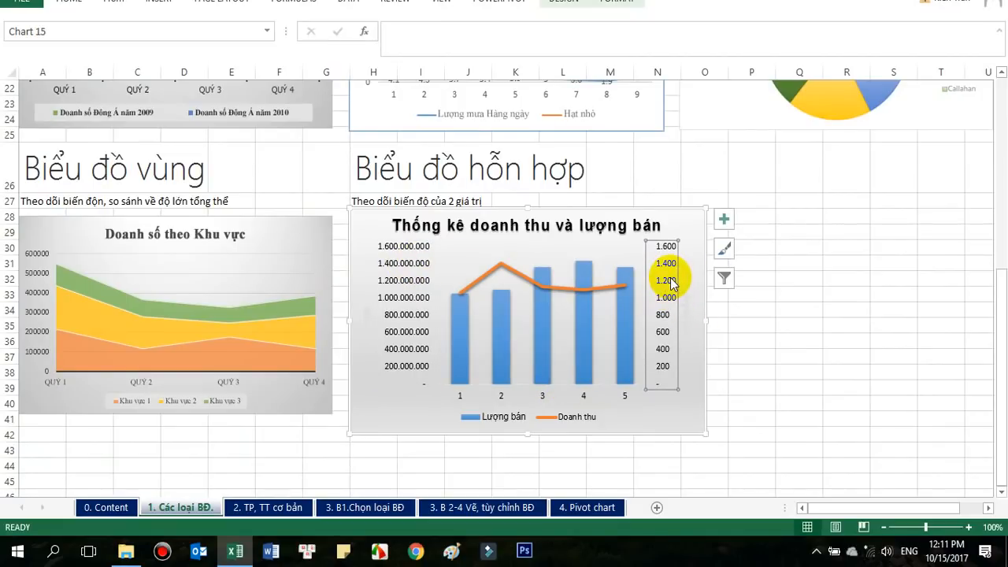
Review the purpose notes of the column, line and pie charts once more alongside their samples.
scroll(661, 323, "up", 4)
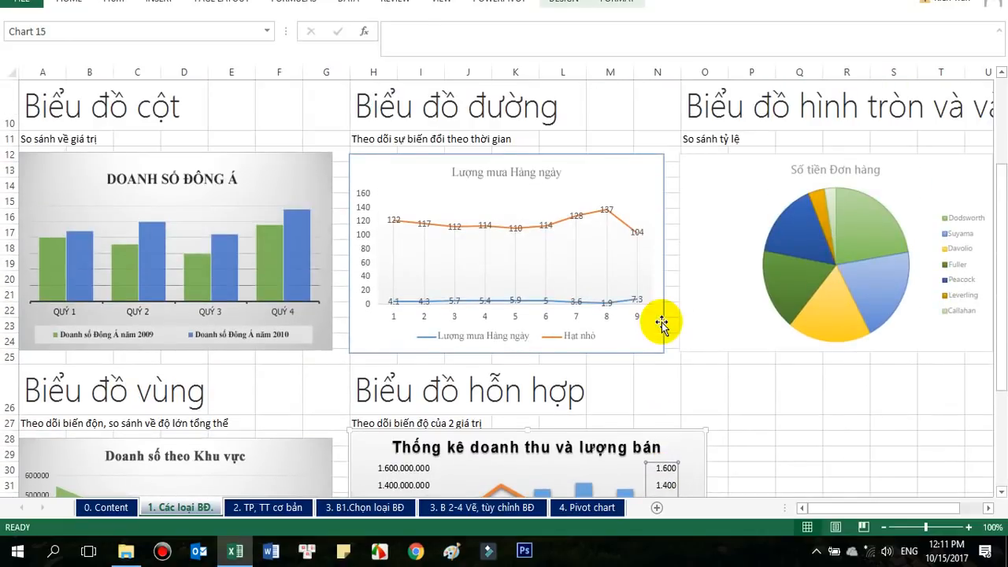
left_click_drag(27, 139, 650, 143)
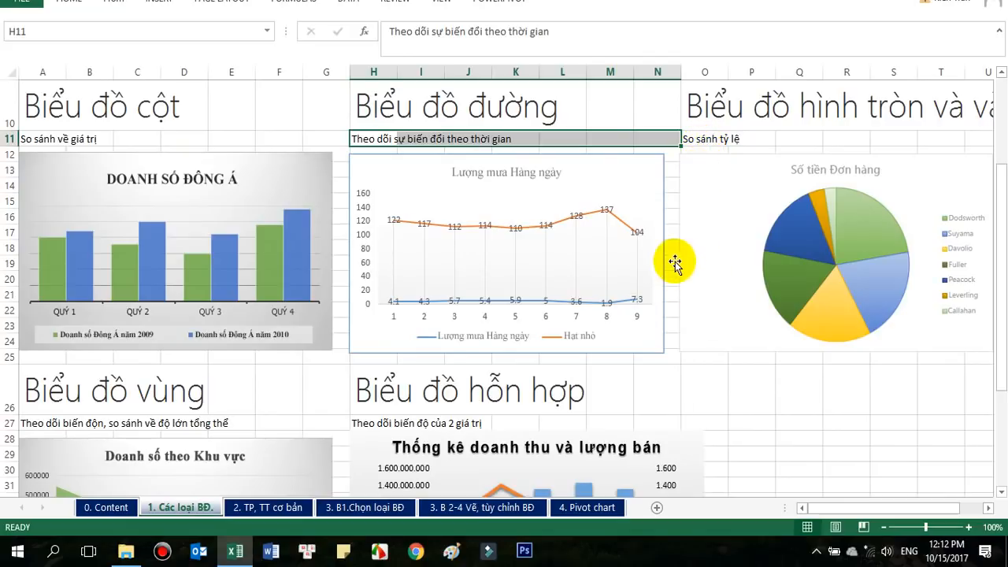
scroll(504, 283, "up", 3)
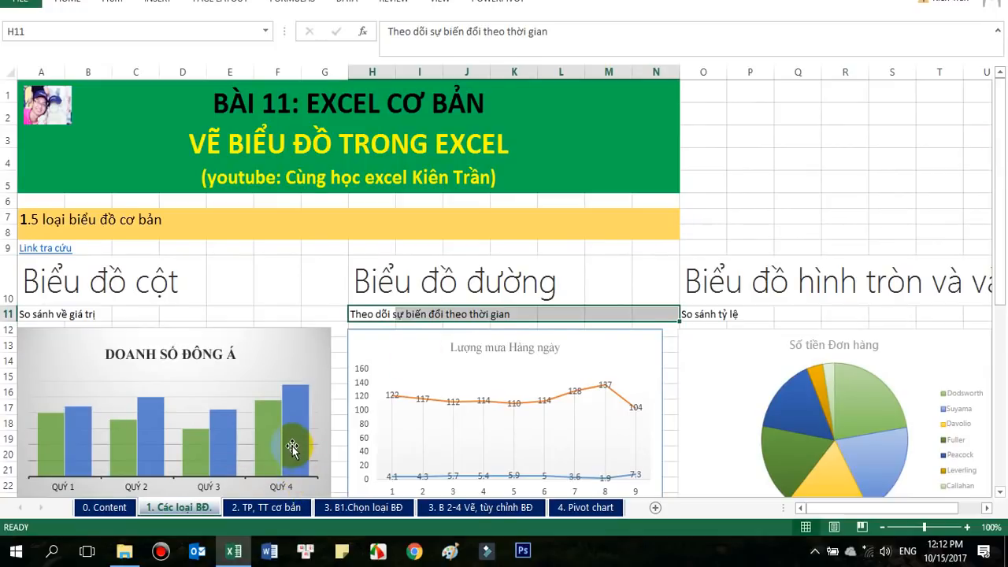
scroll(291, 447, "down", 3)
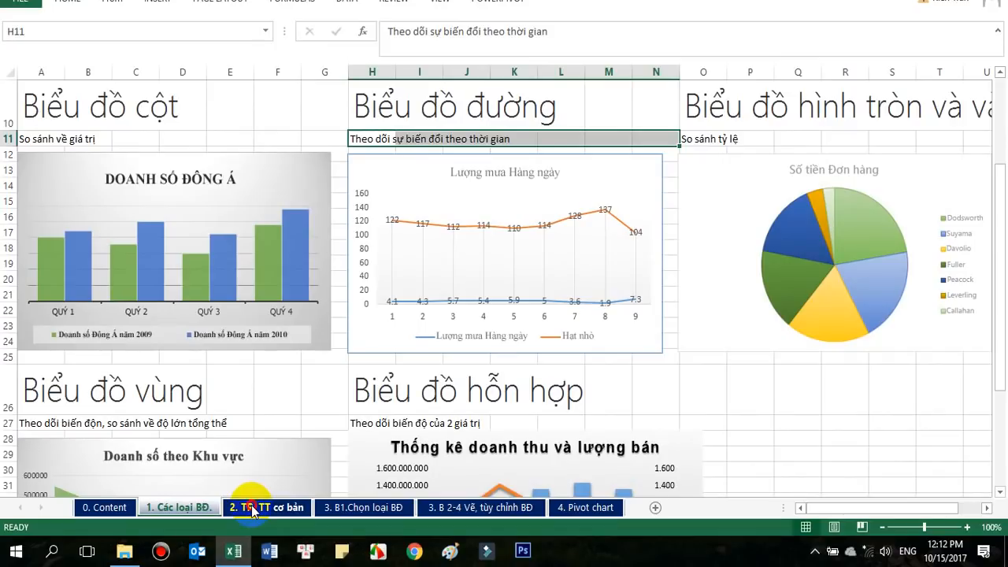
Switch to the sheet "2. TP, TT cơ bản" and examine the twelve numbered chart components against their definitions.
left_click(252, 511)
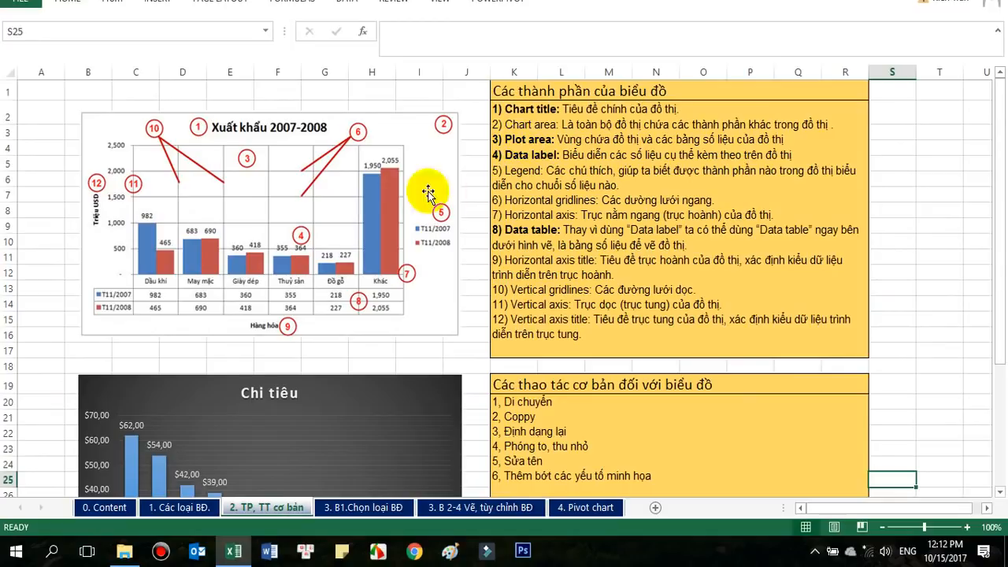
left_click_drag(441, 155, 439, 157)
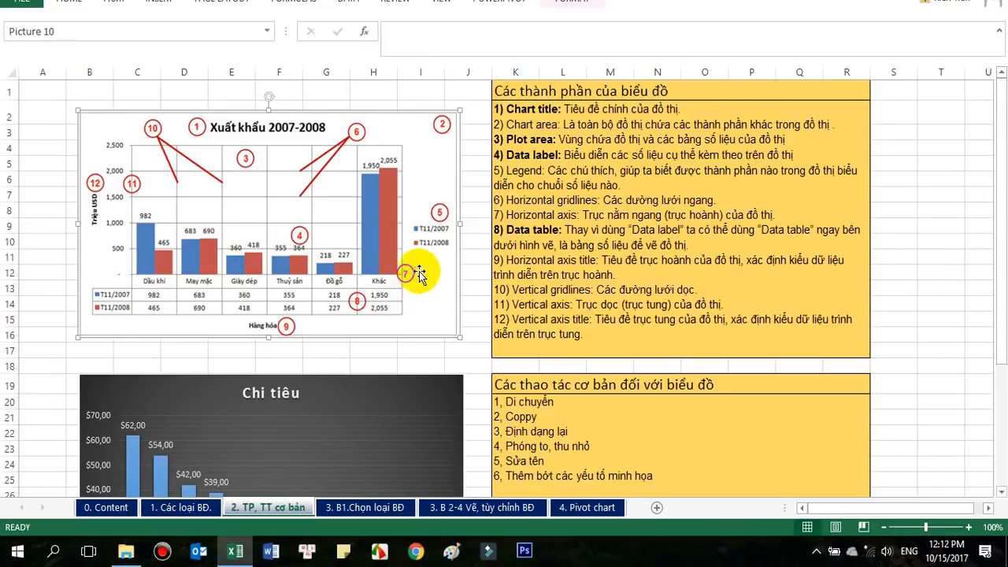
left_click(477, 132)
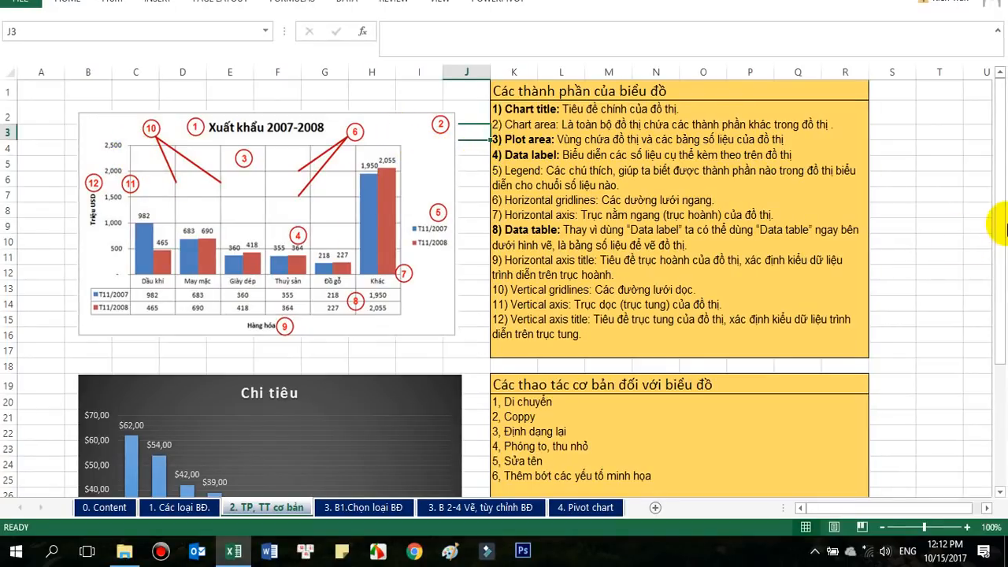
left_click(94, 184)
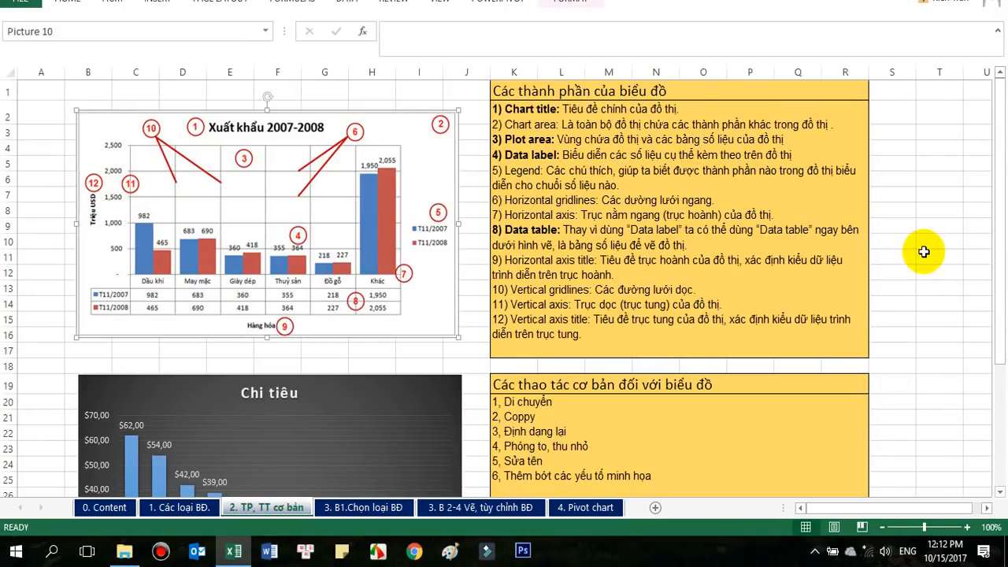
left_click(608, 250)
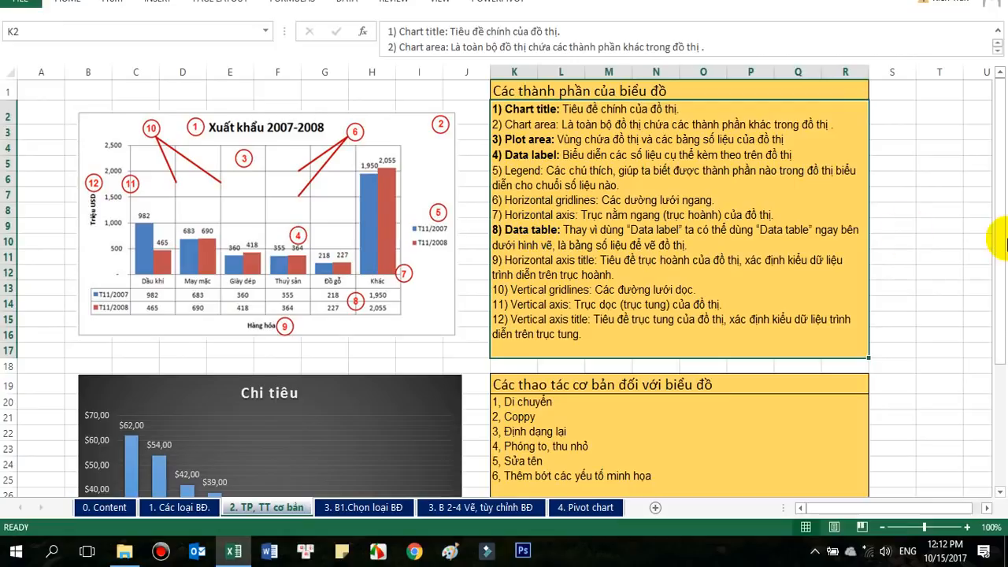
left_click(413, 127)
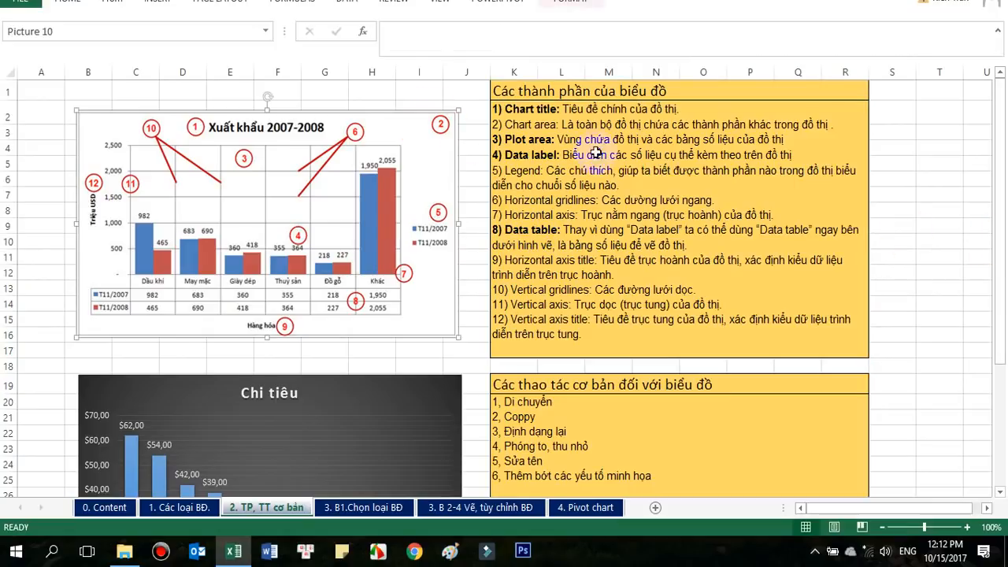
left_click(553, 112)
left_click(370, 128)
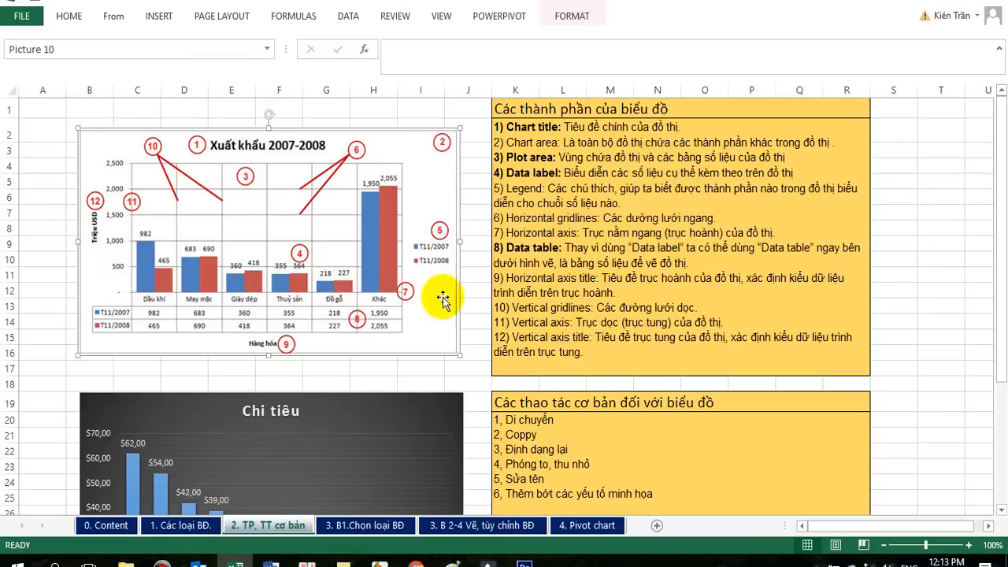
scroll(491, 241, "down", 3)
scroll(496, 311, "up", 3)
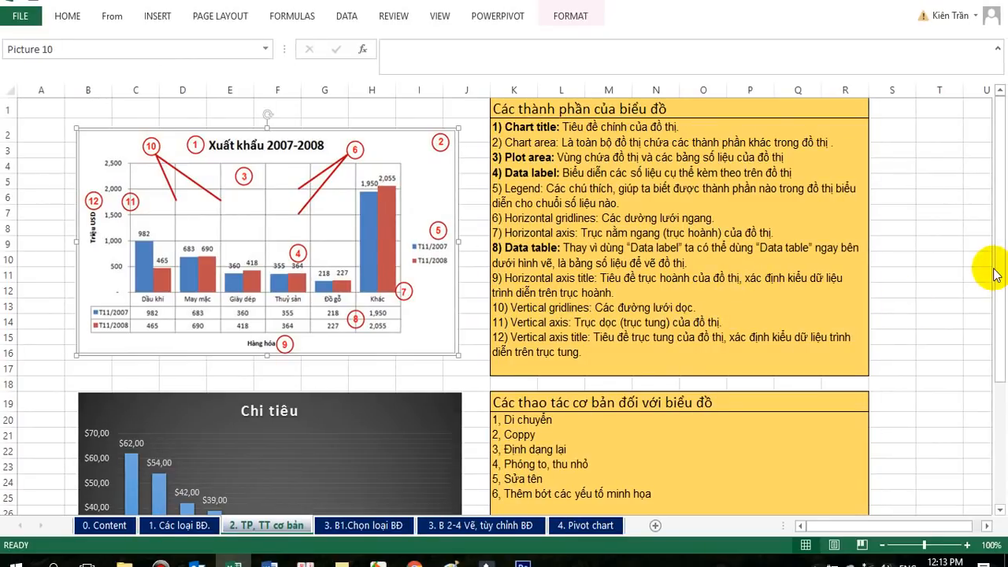
Shift the "Chi tiêu" chart slightly beside the list of basic chart operations to demonstrate moving.
left_click_drag(1002, 282, 1007, 397)
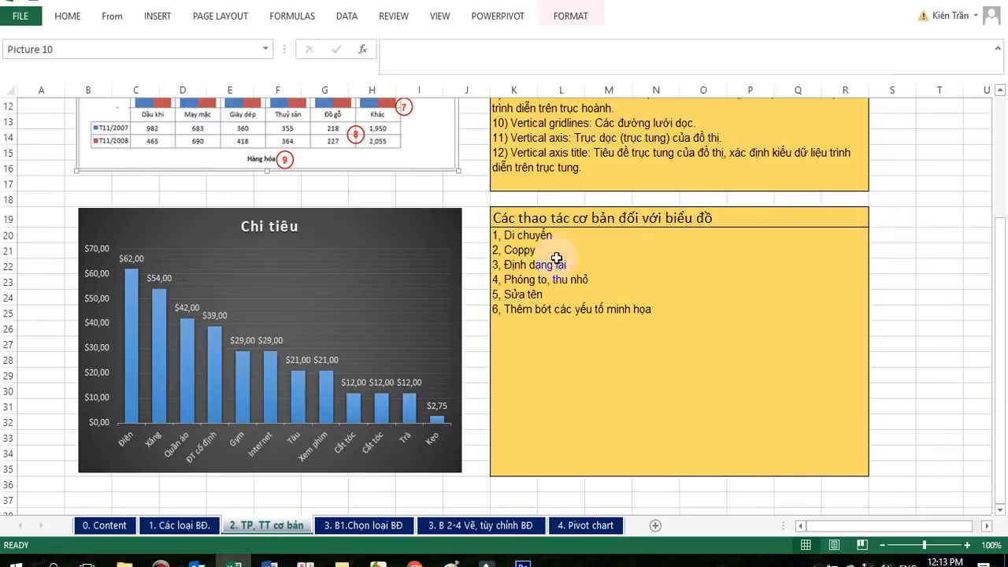
left_click(407, 219)
left_click(416, 193)
left_click(426, 230)
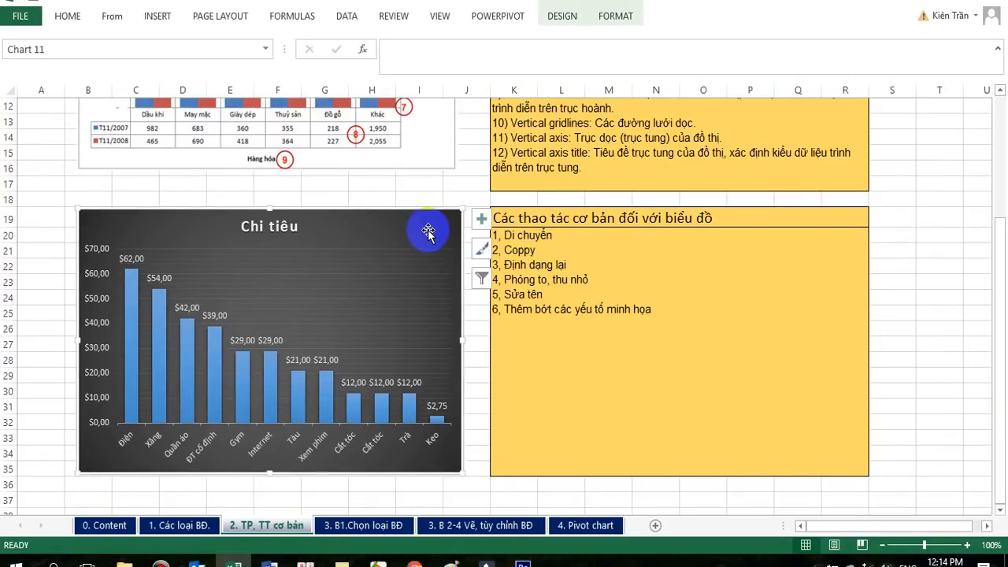
mouse_move(415, 226)
left_mouse_down()
mouse_move(819, 228)
mouse_move(644, 220)
mouse_move(423, 228)
mouse_move(423, 279)
mouse_move(419, 227)
left_mouse_up()
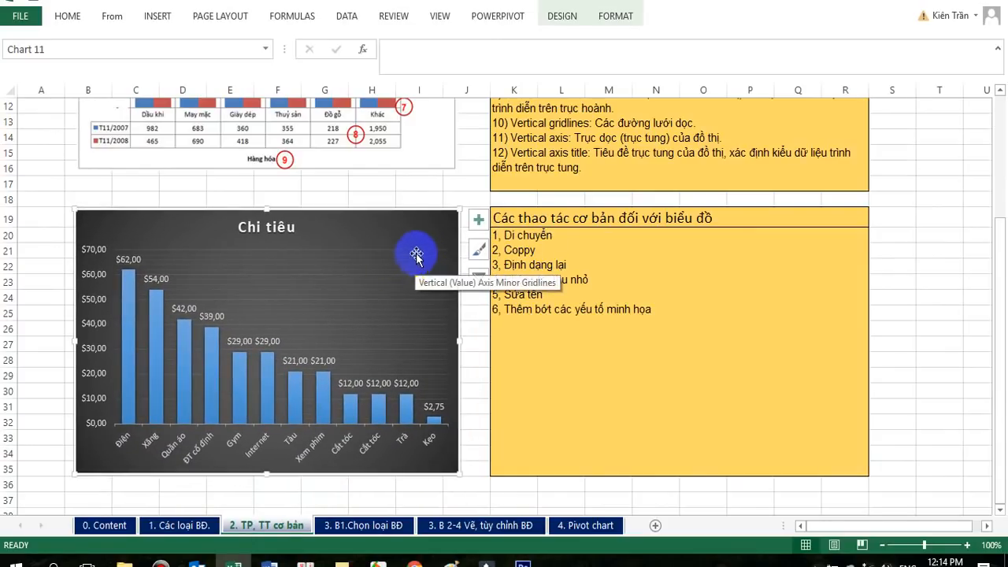
Copy the "Chi tiêu" chart, paste it at B38 and align the copy beneath the original.
right_click(421, 217)
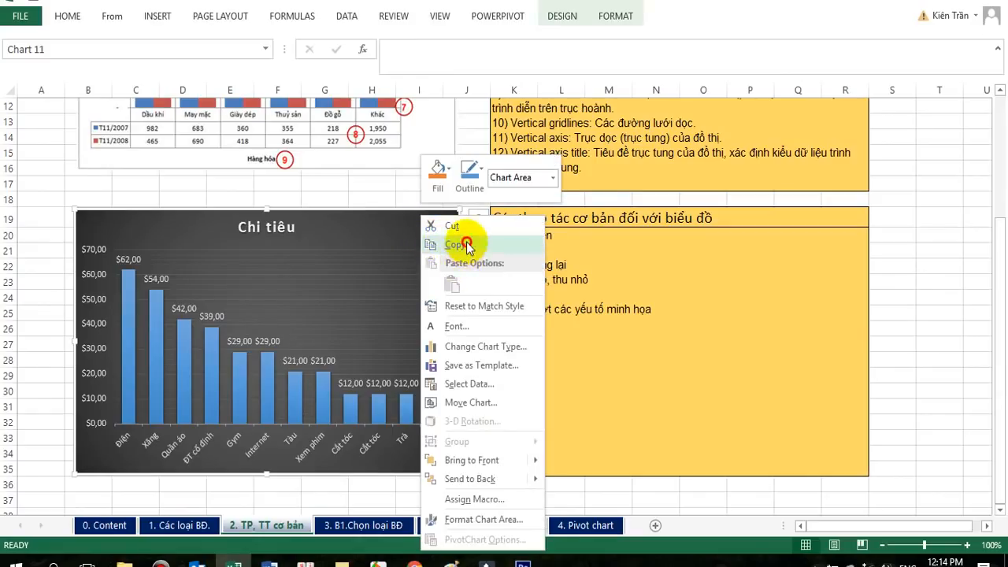
scroll(411, 348, "down", 4)
left_click(103, 321)
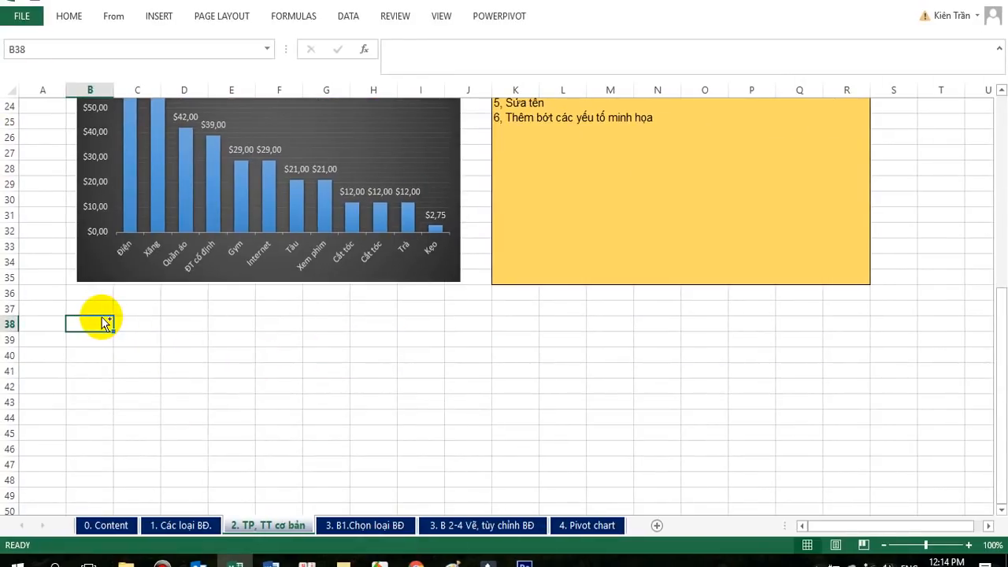
key("ctrl+v")
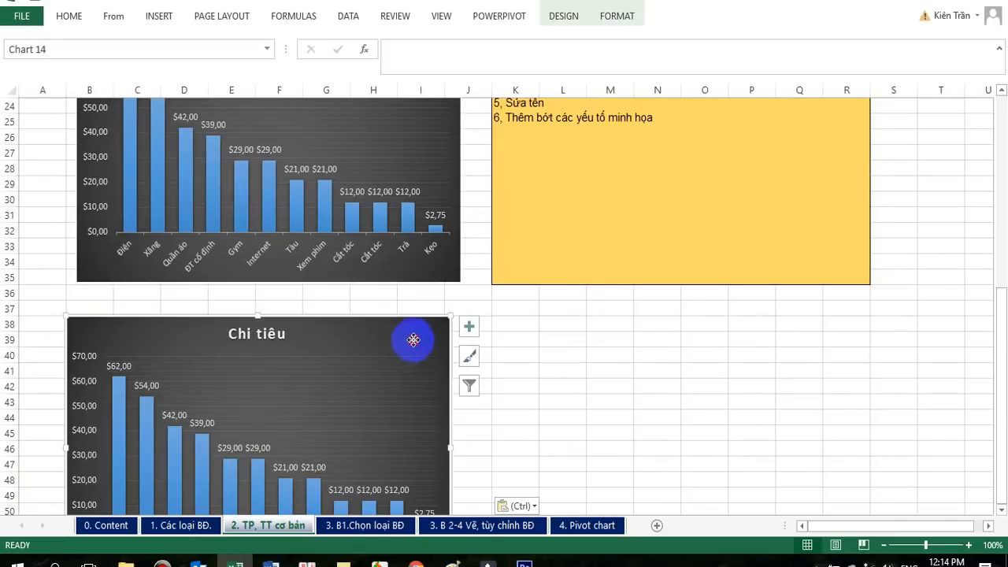
left_click_drag(413, 339, 423, 336)
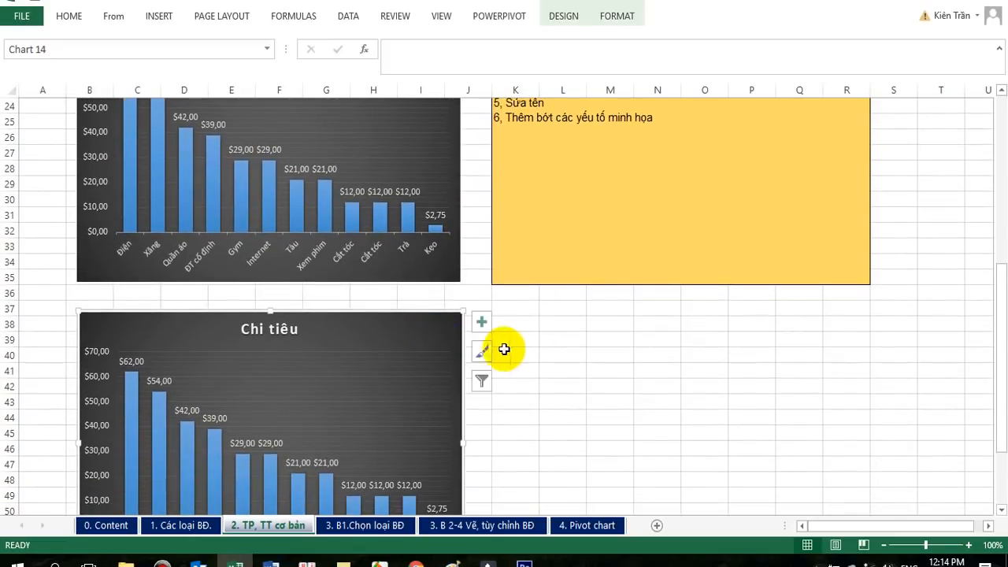
Delete the pasted copy of the "Chi tiêu" chart below the original.
left_click(504, 349)
left_click(405, 341)
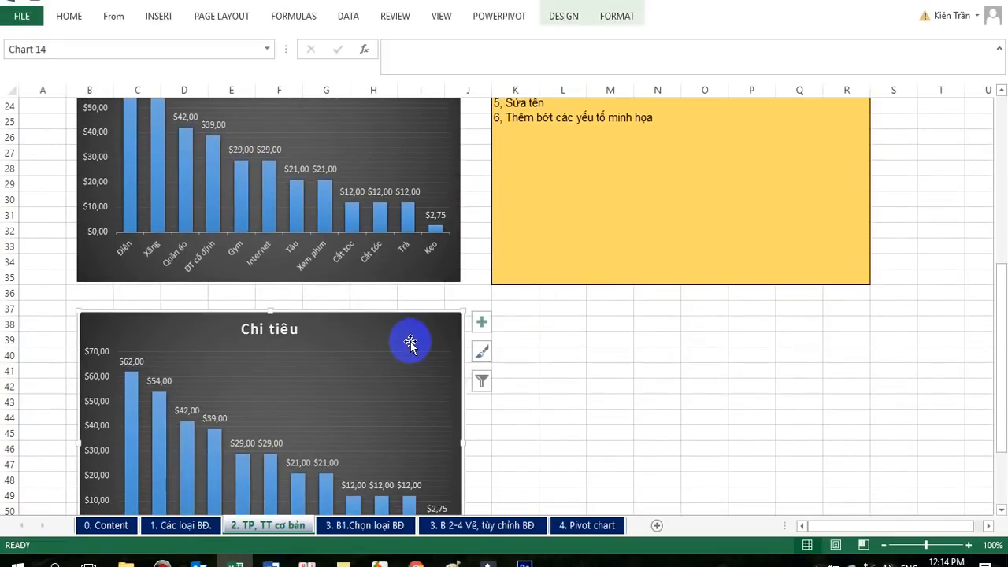
key("Delete")
scroll(410, 339, "up", 2)
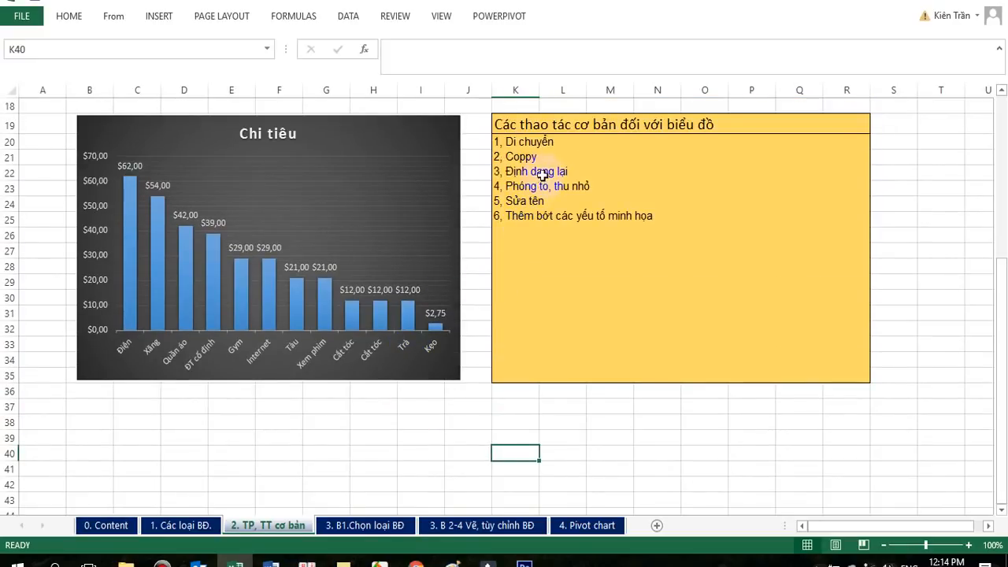
Add "(chọn style)" to item 3, "Định dạng lại", in the list of basic chart operations.
double_click(574, 173)
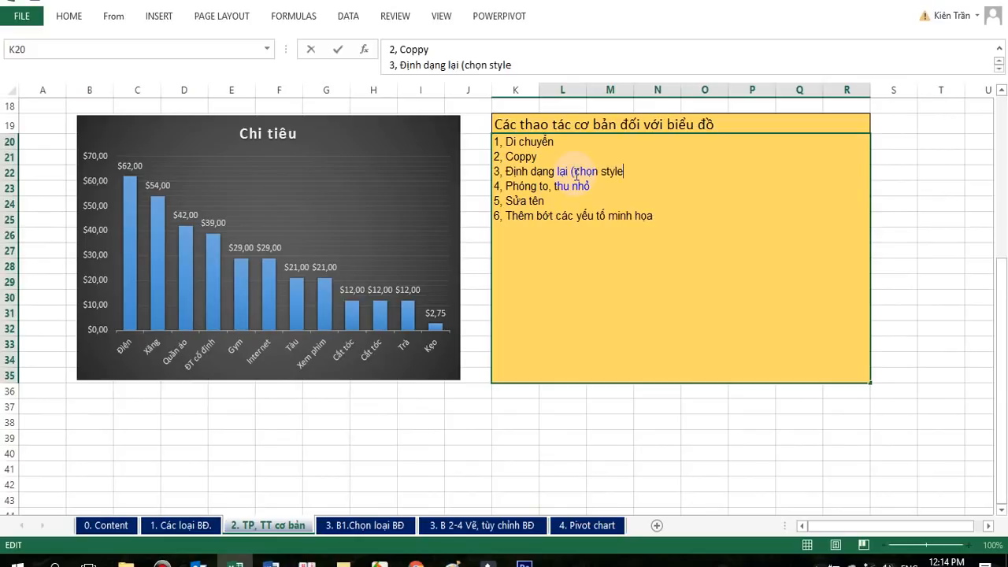
key("Return")
scroll(511, 197, "up", 2)
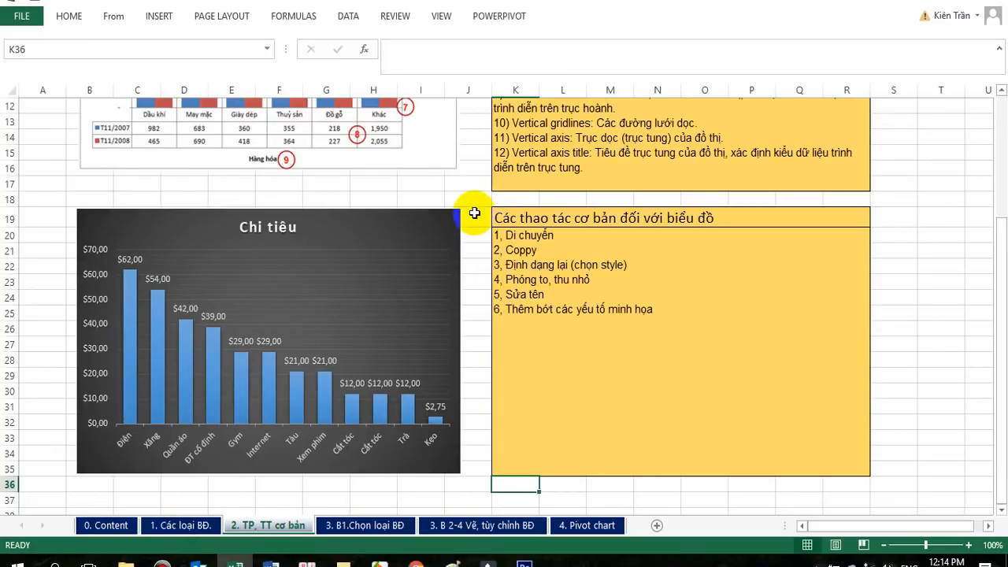
left_click(425, 225)
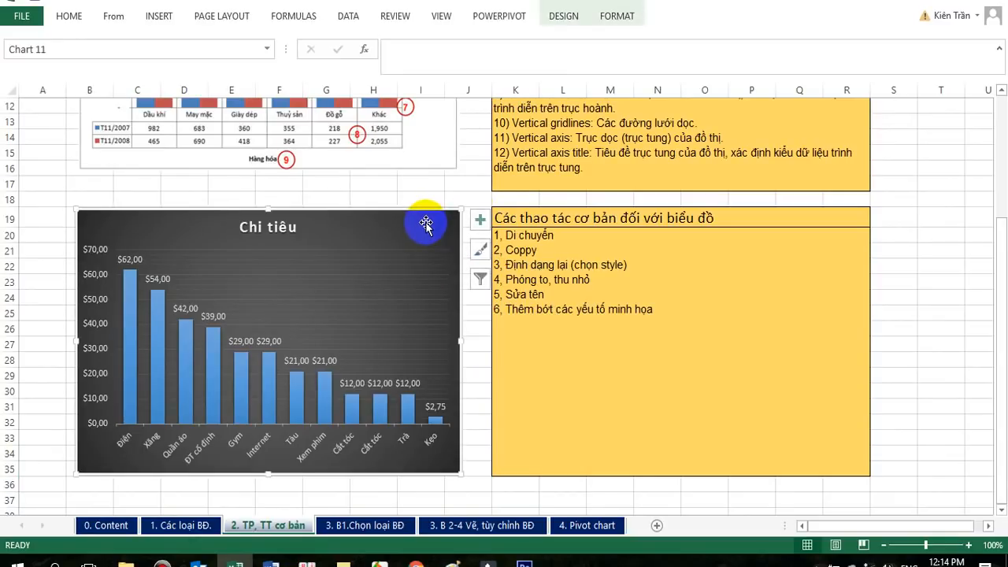
left_click(69, 16)
left_click(426, 240)
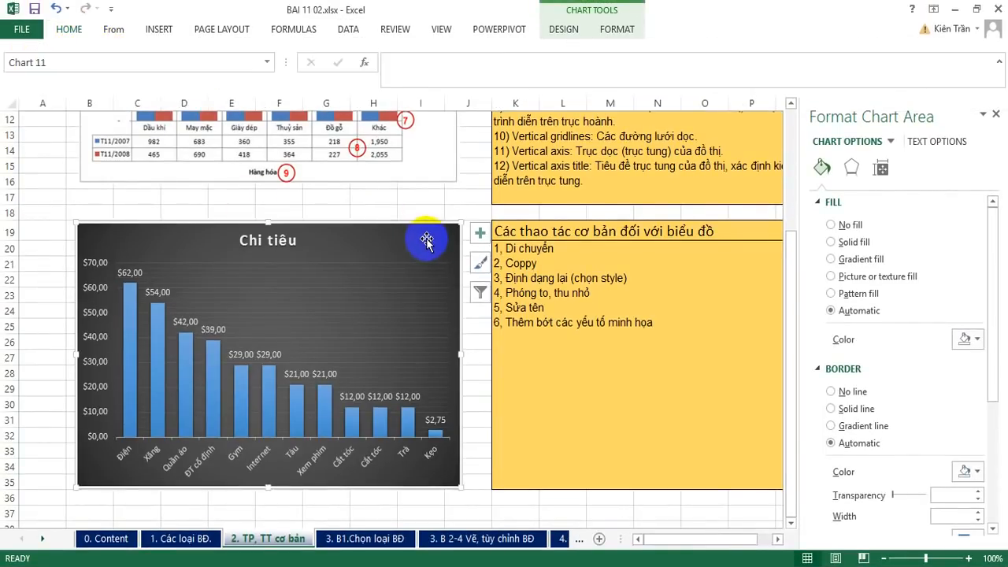
left_click(996, 116)
scroll(375, 155, "up", 3)
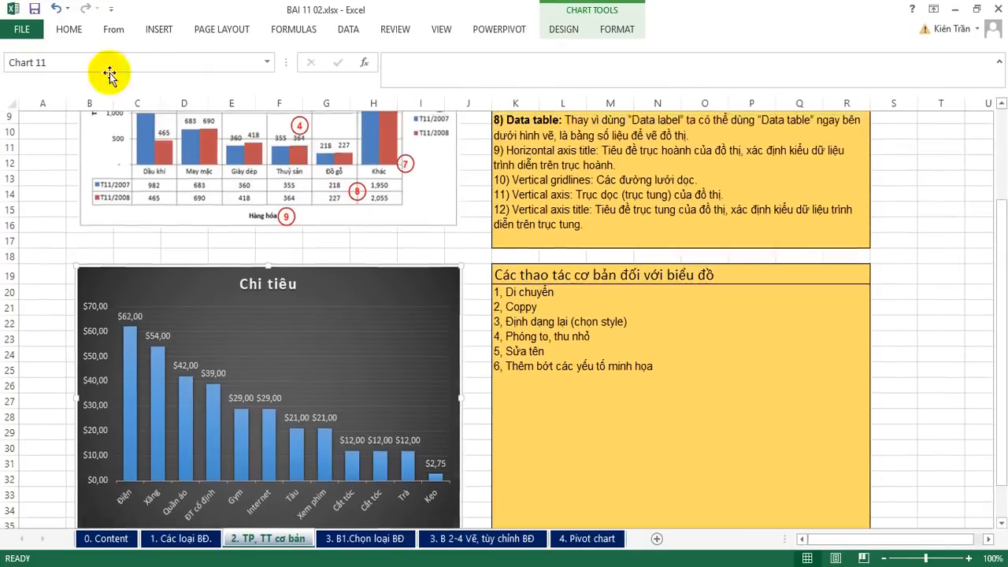
Keep the ribbon permanently expanded and show the design tools for the "Chi tiêu" chart without the formatting pane.
double_click(70, 32)
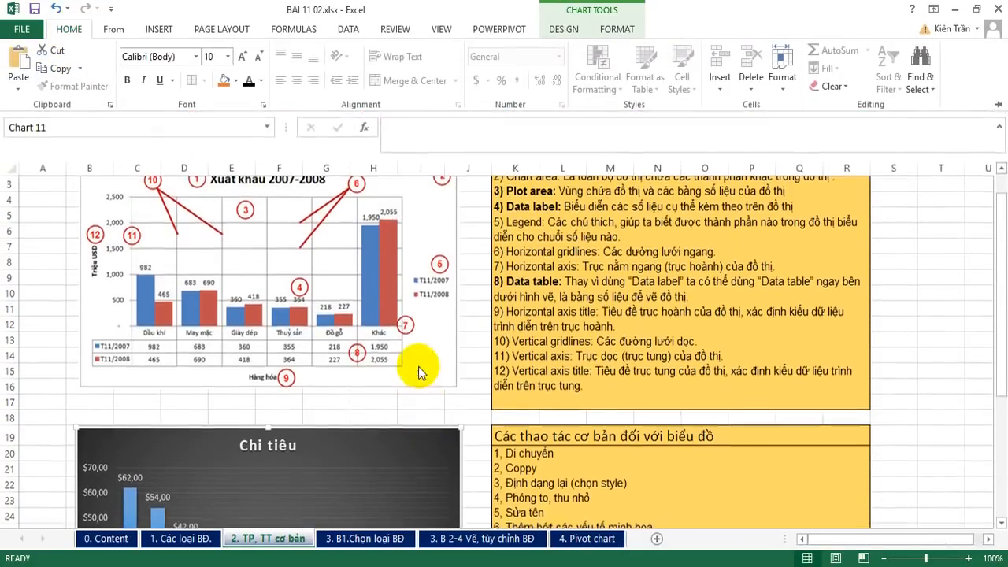
double_click(434, 448)
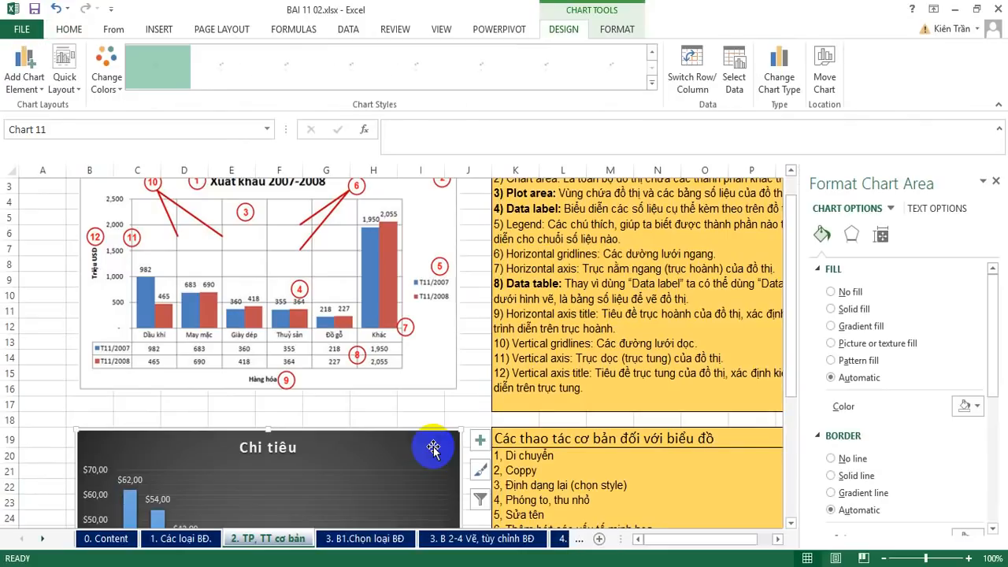
left_click(996, 182)
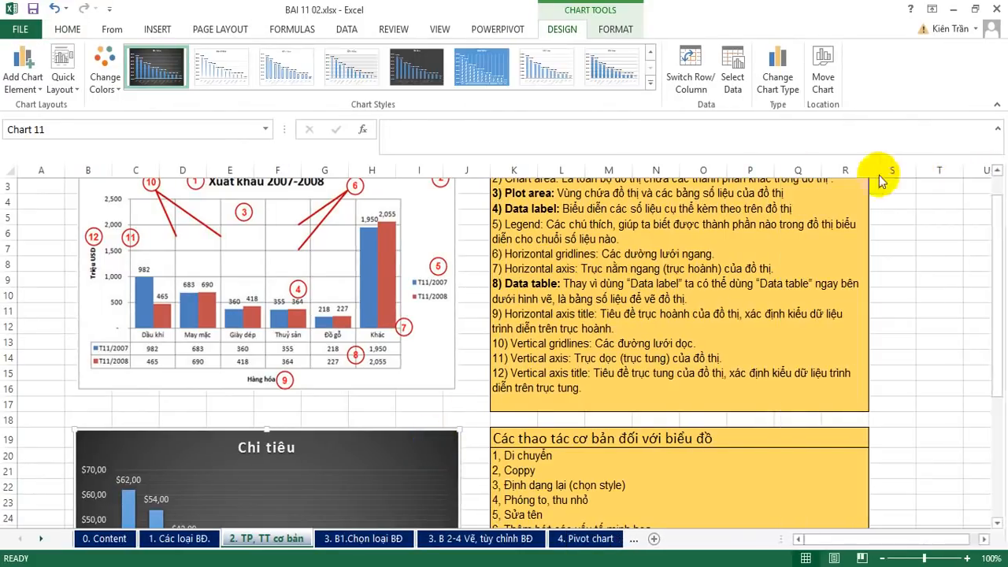
Preview several alternative chart styles on the "Chi tiêu" chart and apply Style 9.
left_click(649, 83)
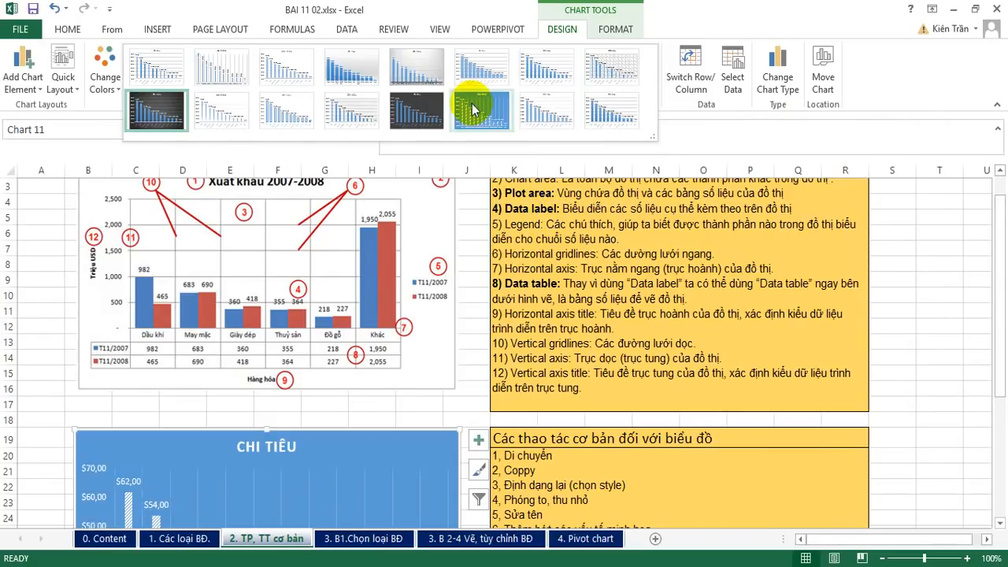
left_click_drag(1002, 235, 1002, 343)
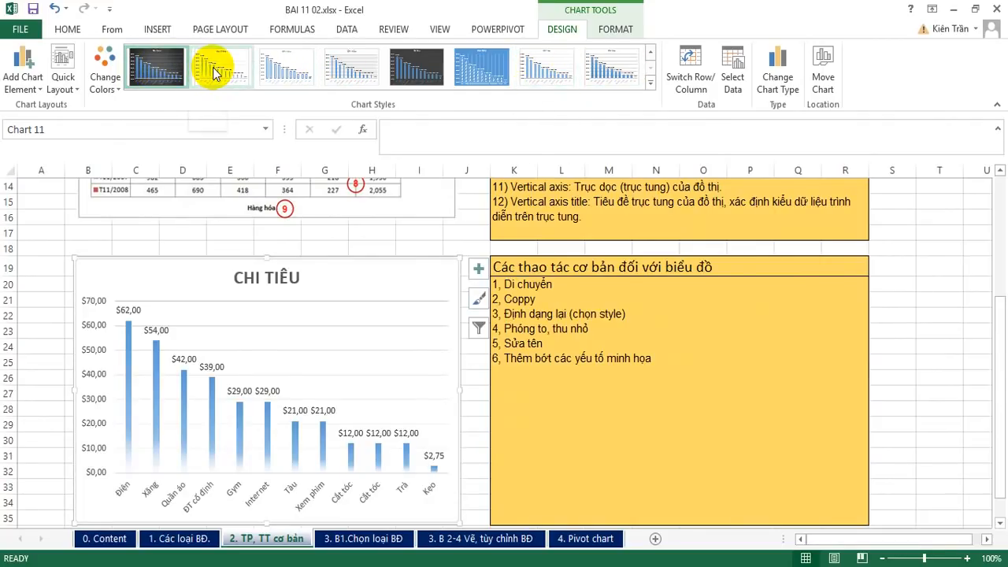
left_click(161, 71)
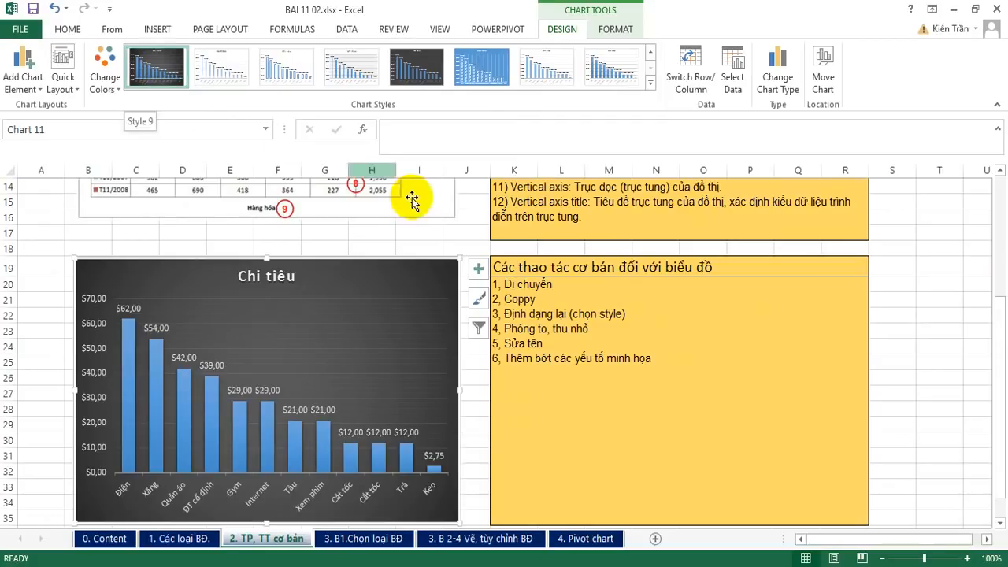
Apply the solid blue chart style with white hatched columns to the "Chi tiêu" chart and close the formatting pane.
left_click(464, 244)
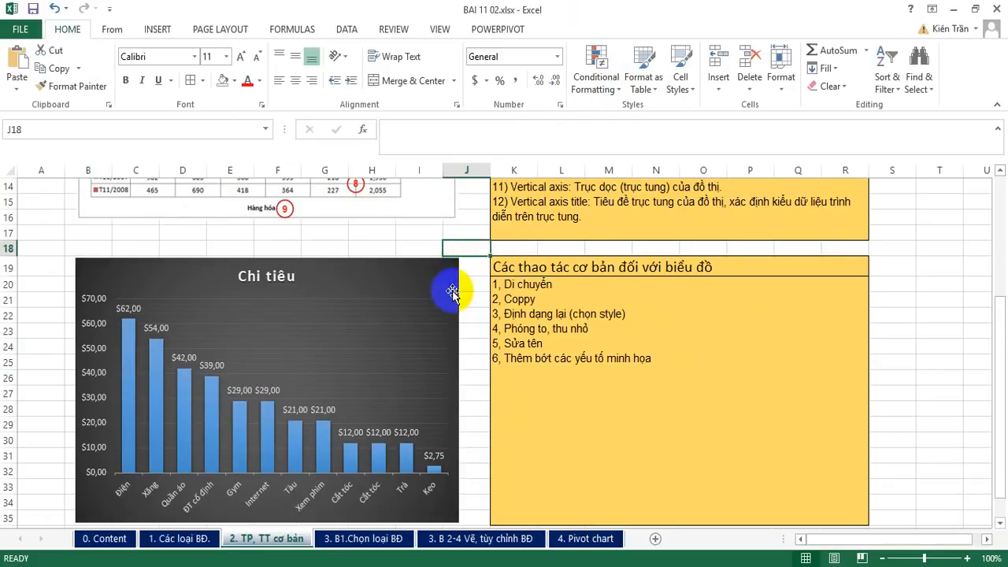
double_click(412, 275)
left_click(482, 67)
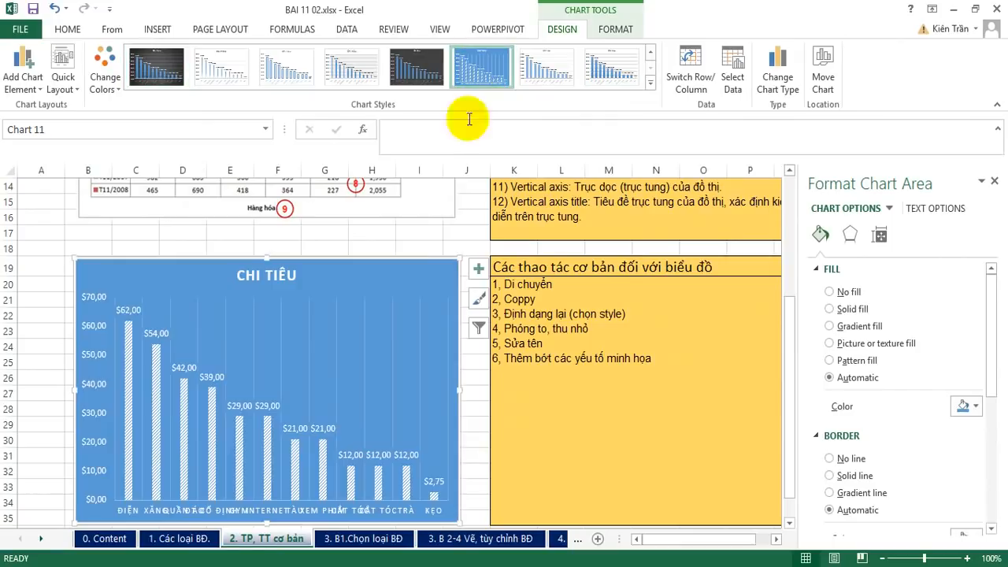
left_click(384, 233)
left_click(994, 181)
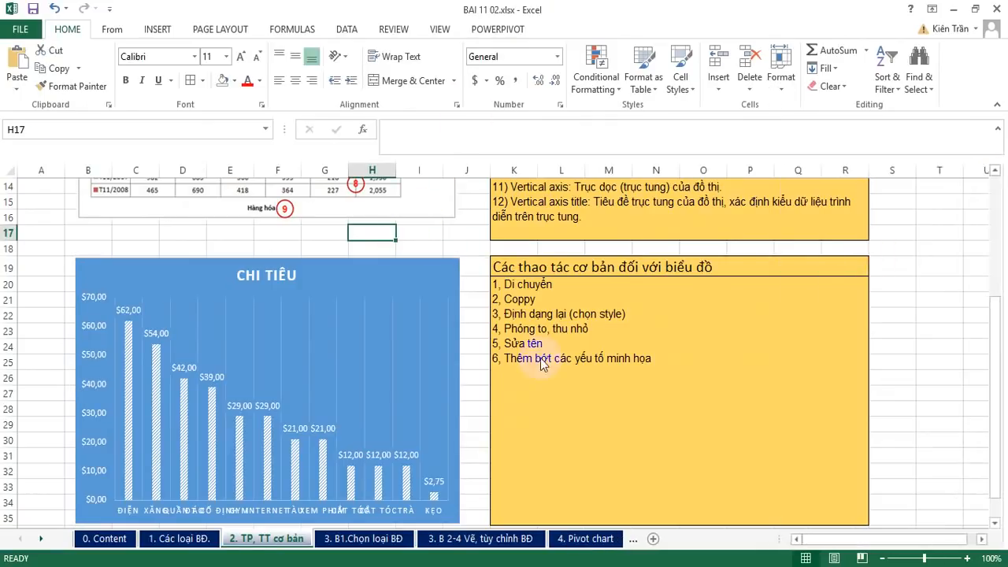
Resize the "Chi tiêu" chart from its corner, making it slightly wider and shorter beneath the sample chart.
scroll(461, 333, "down", 1)
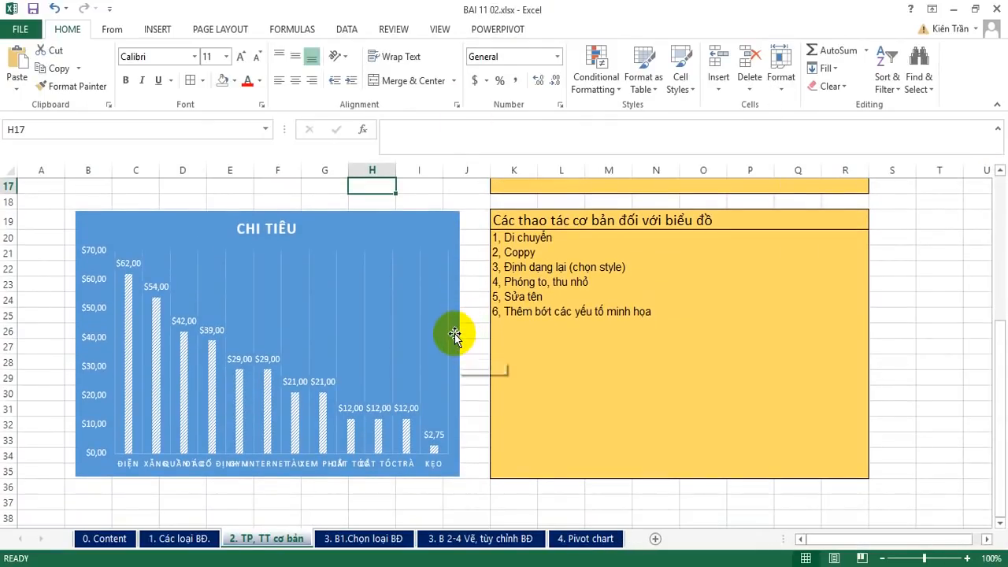
left_click(435, 224)
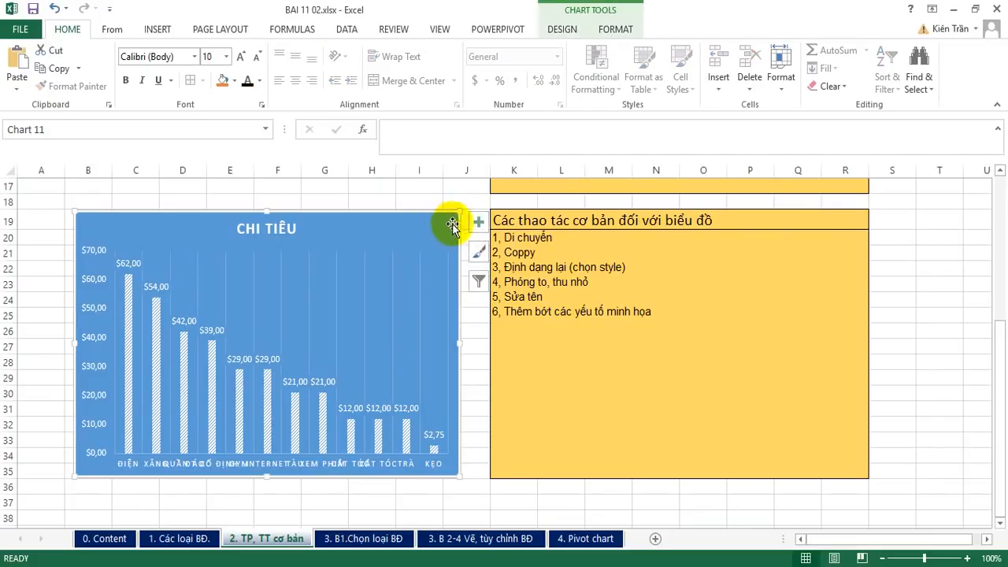
left_click_drag(461, 211, 454, 272)
left_click(458, 299)
left_click(375, 335)
left_click(447, 267)
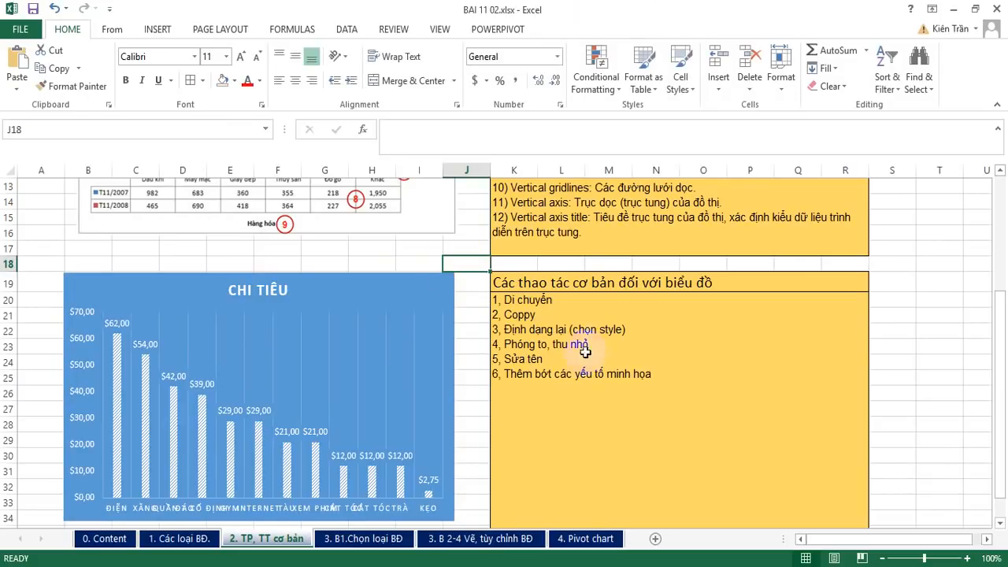
Change the title of the blue column chart to "CHI TIÊU 01" and close the formatting pane.
double_click(259, 289)
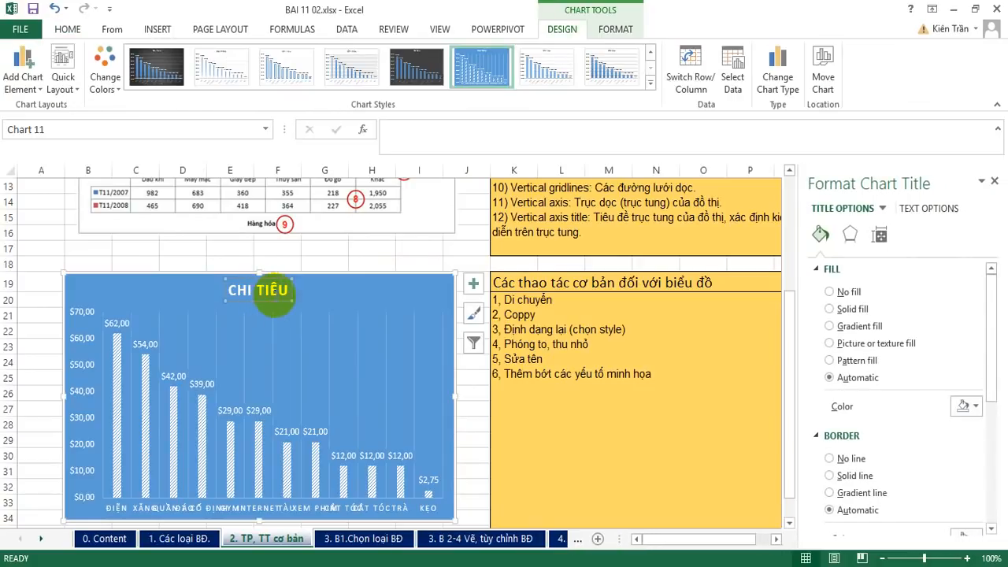
left_click_drag(286, 291, 219, 282)
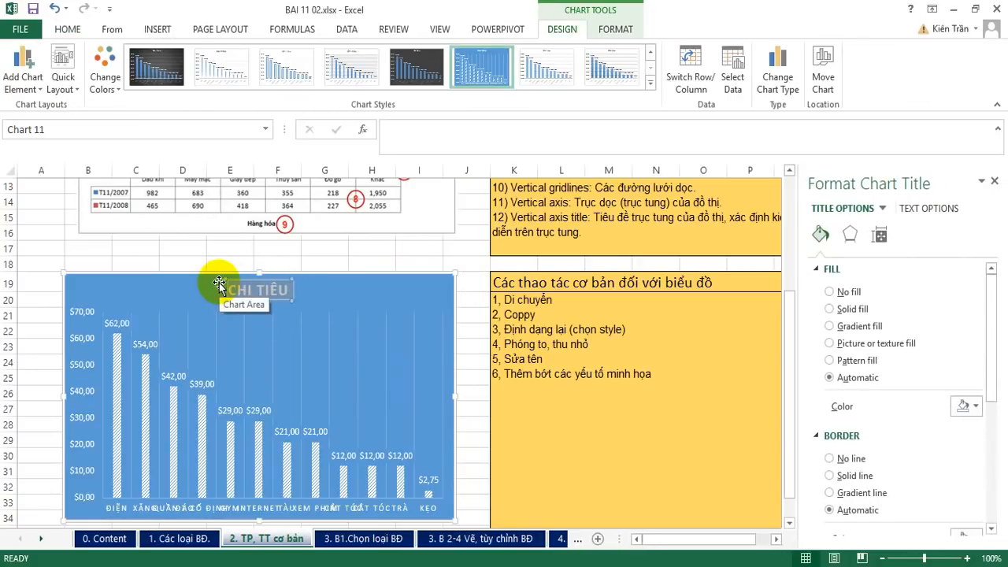
type("01")
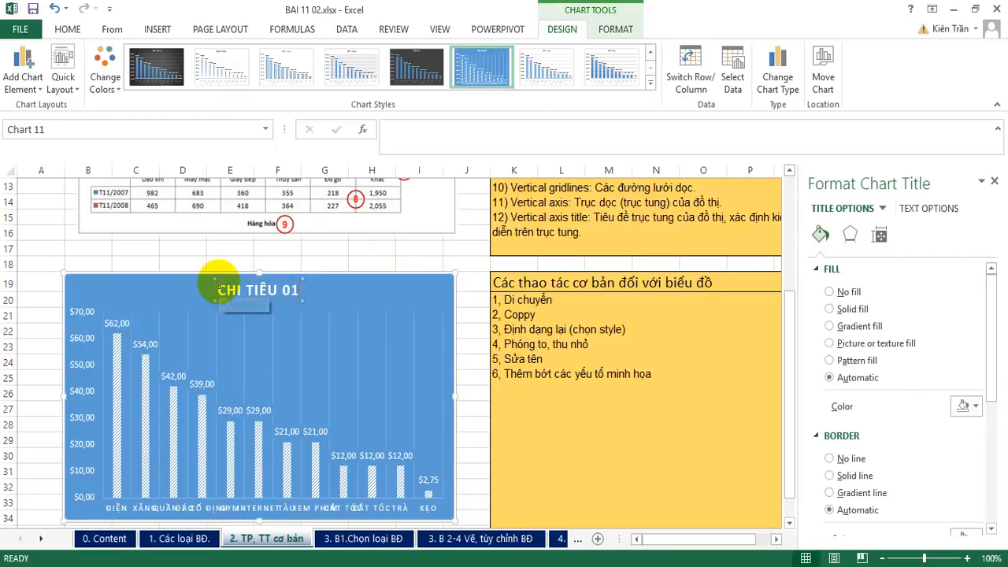
left_click(375, 248)
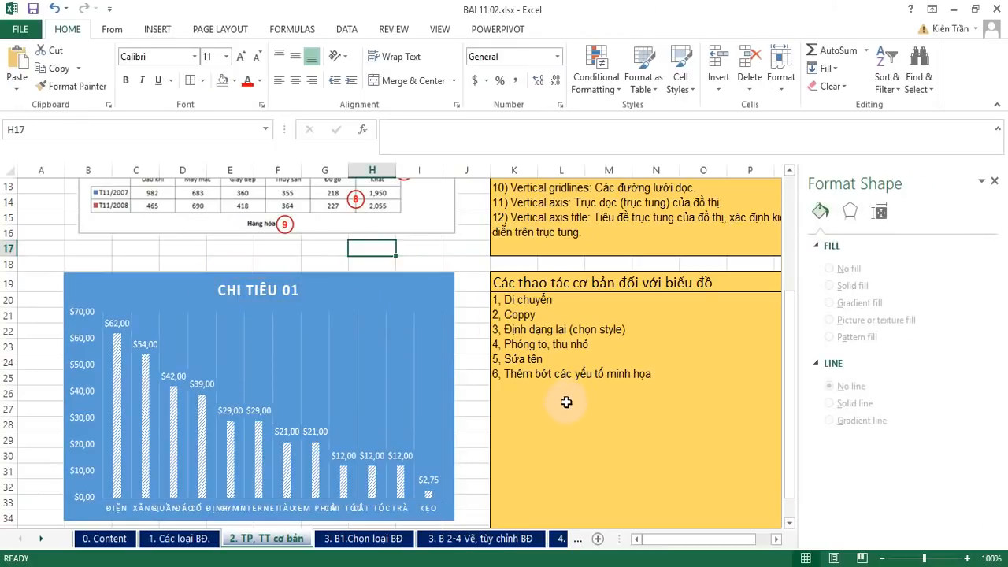
scroll(542, 394, "down", 1)
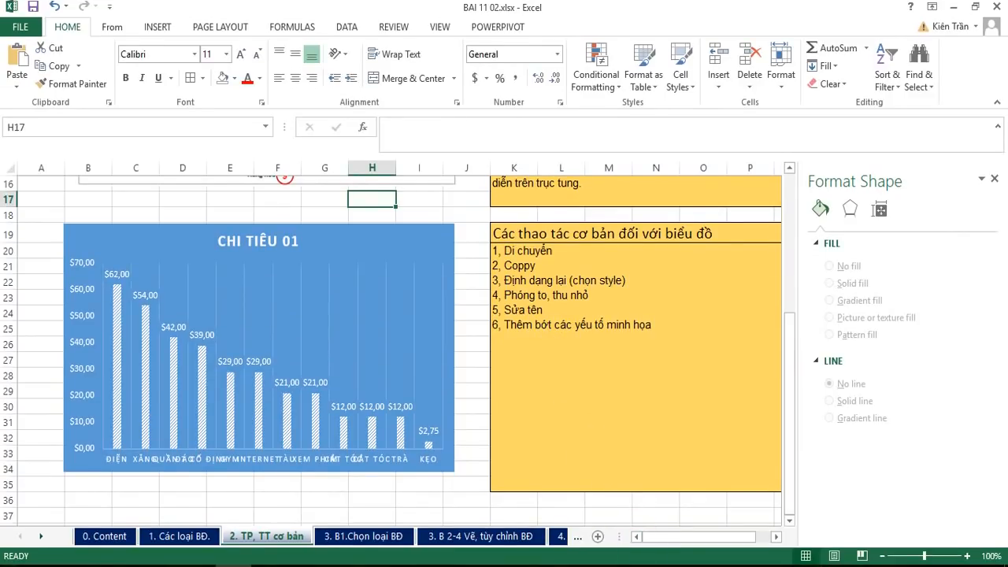
left_click(995, 182)
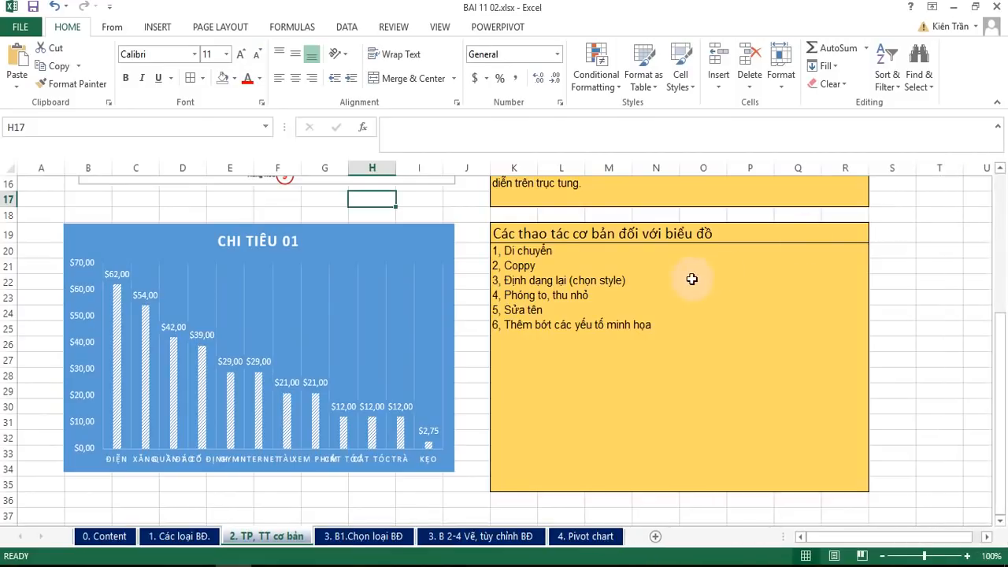
Try adding axis titles and a data table to the "CHI TIÊU 01" chart, removing each one again.
scroll(690, 279, "up", 5)
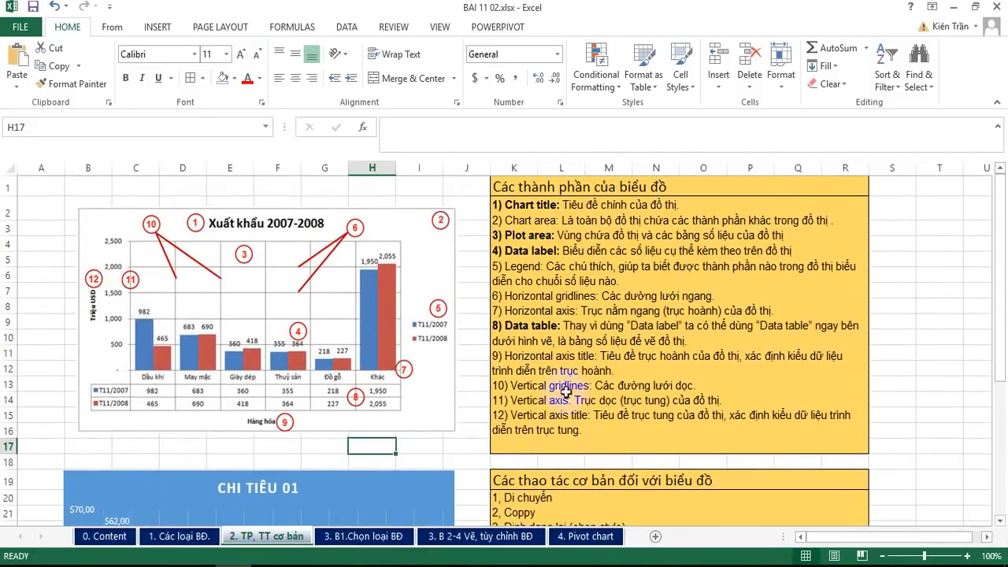
scroll(561, 294, "down", 4)
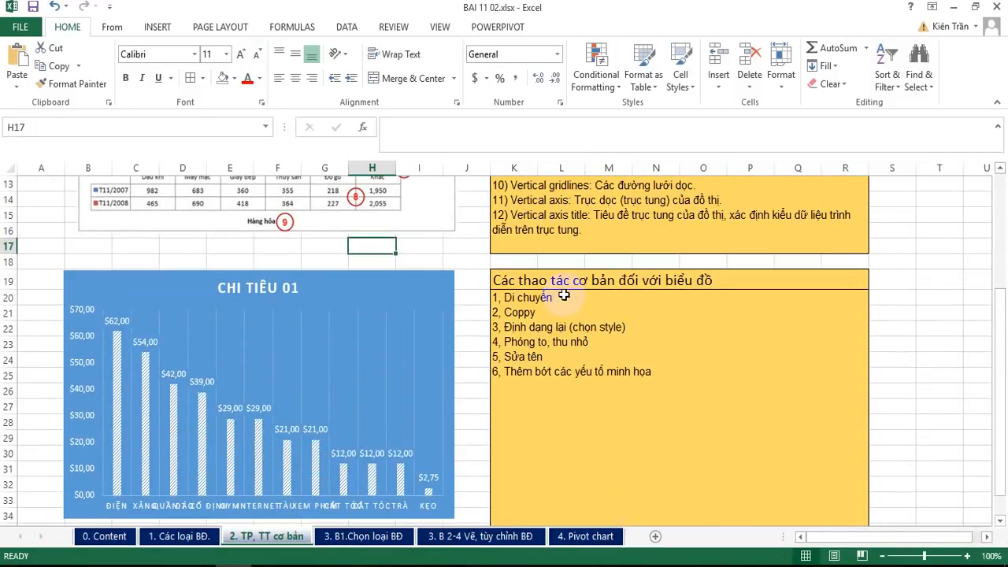
left_click(414, 286)
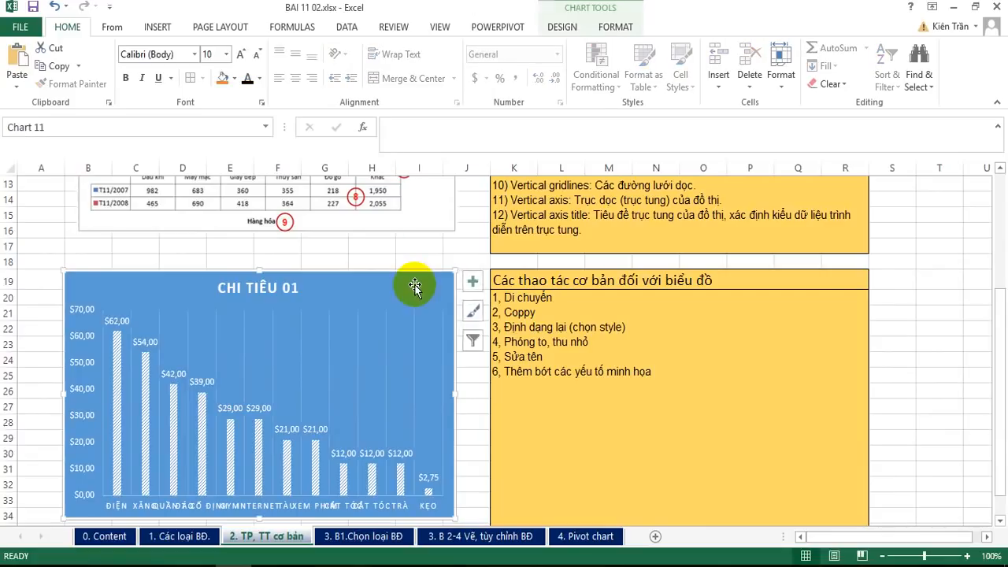
left_click(473, 284)
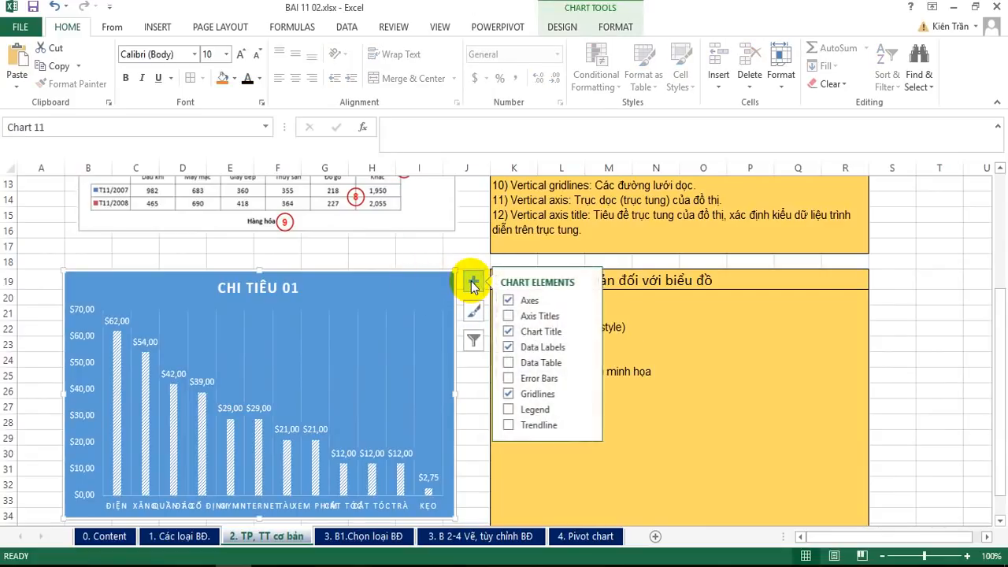
left_click(510, 316)
left_click(509, 317)
left_click(509, 363)
left_click(510, 363)
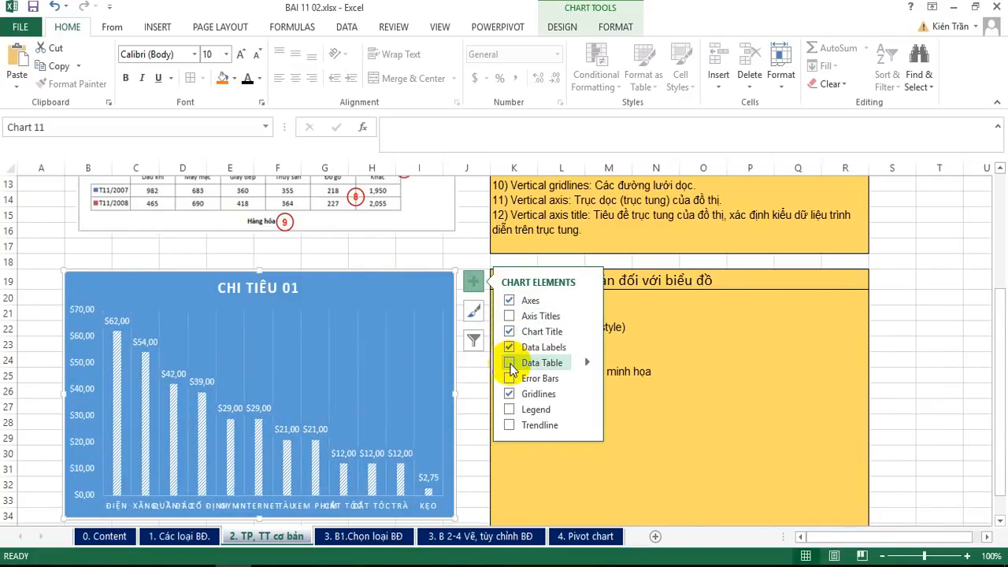
Try error bars on the "CHI TIÊU 01" chart and remove them, show the gridline options, and preview a legend.
left_click(510, 379)
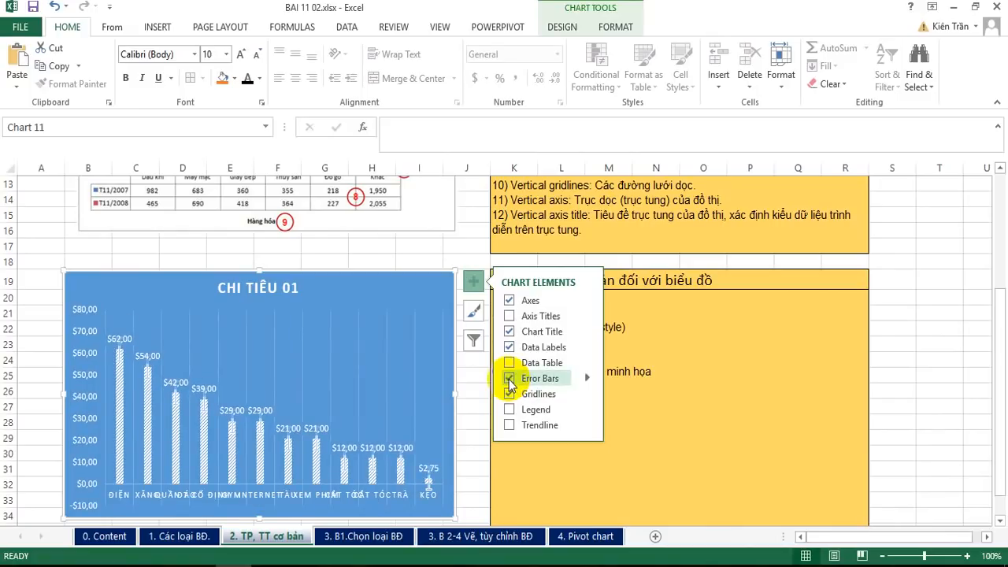
left_click(510, 381)
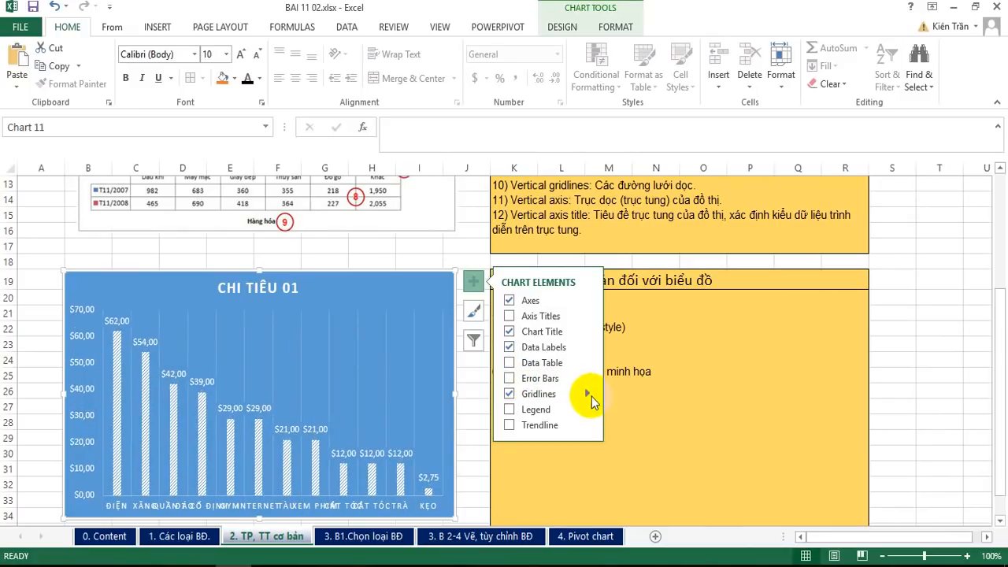
left_click(588, 393)
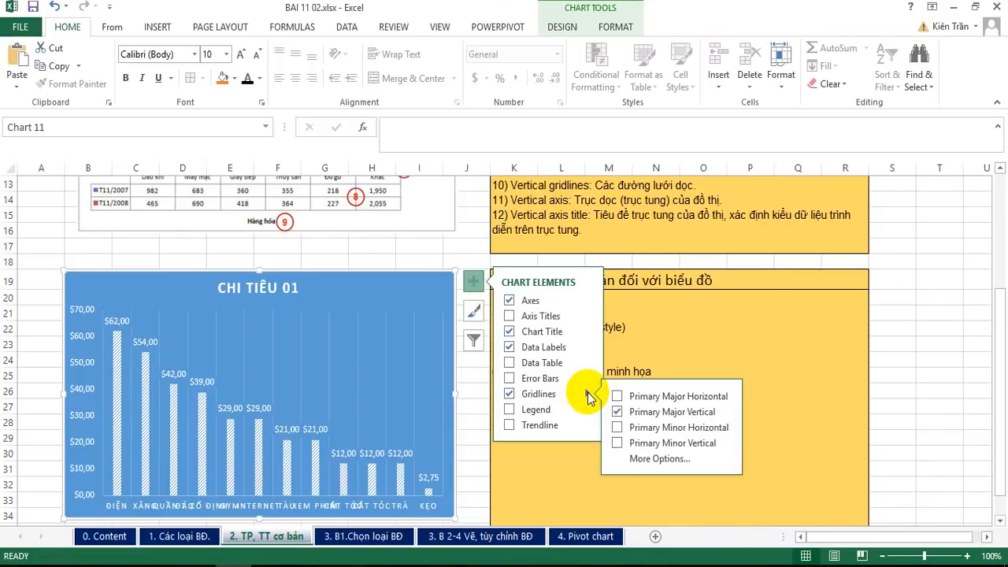
left_click(508, 409)
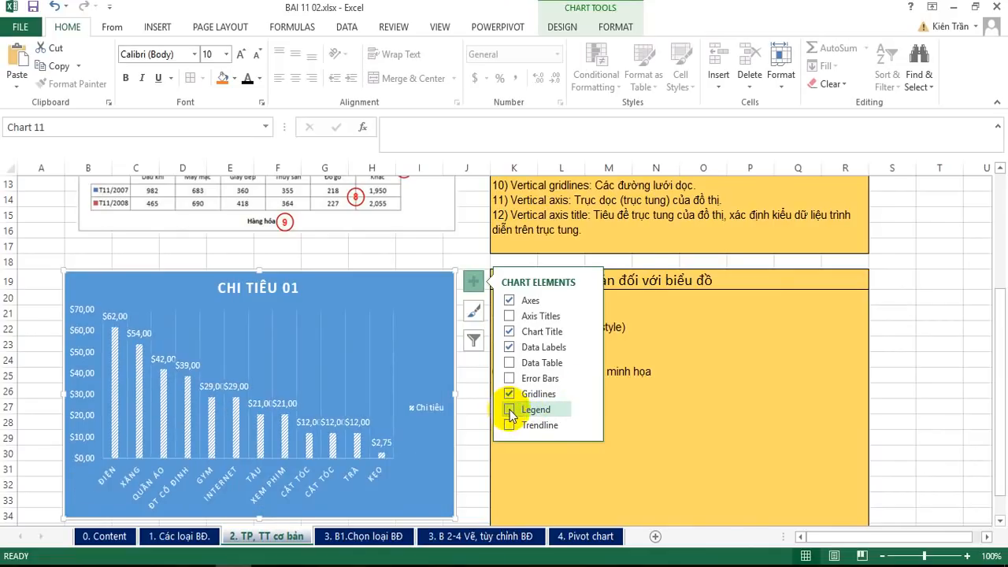
left_click(923, 313)
Show the data table beneath the "CHI TIÊU 01" chart once more, remove it, and deselect the chart.
scroll(769, 363, "down", 4)
scroll(768, 365, "up", 3)
left_click(447, 236)
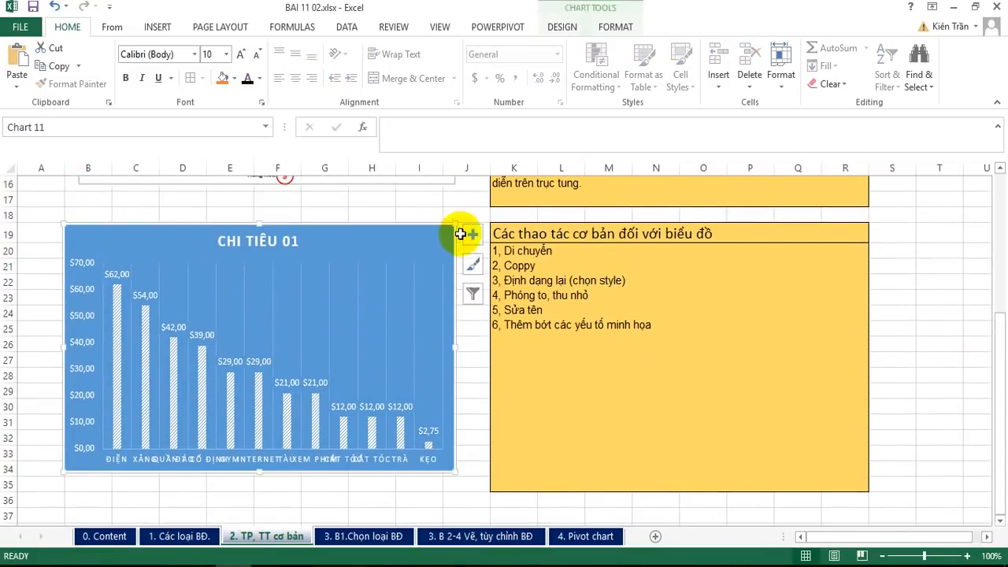
left_click(470, 234)
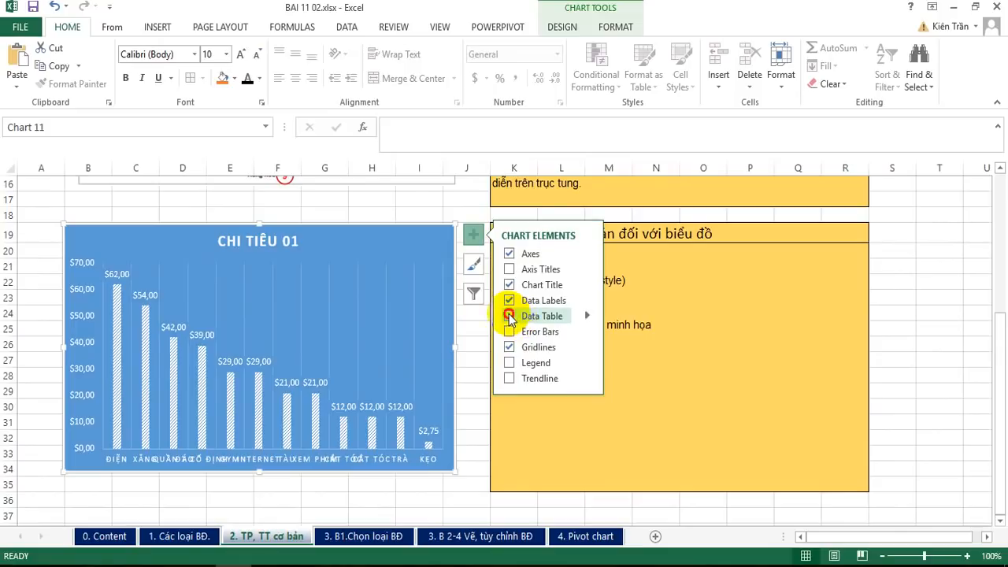
left_click(510, 315)
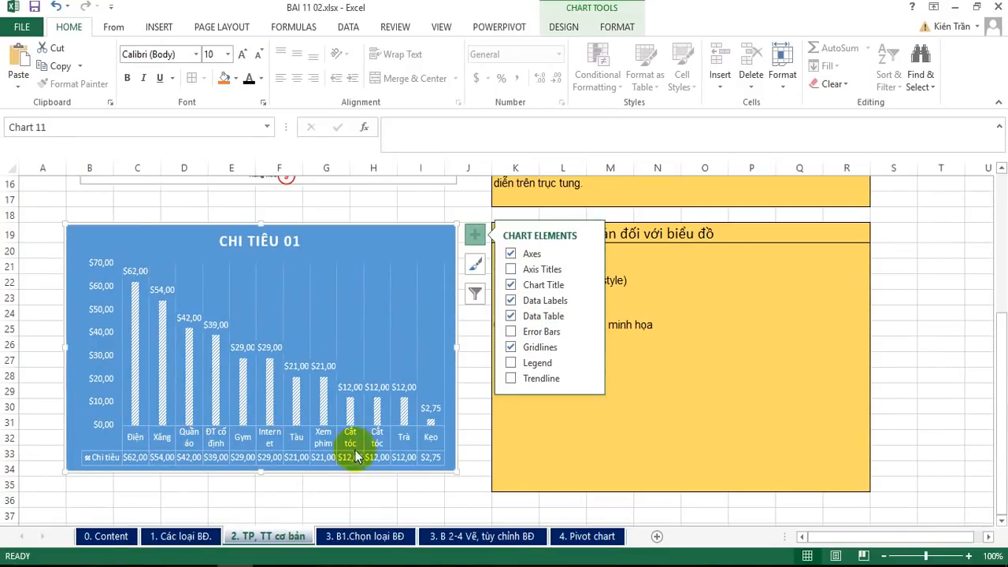
left_click(510, 316)
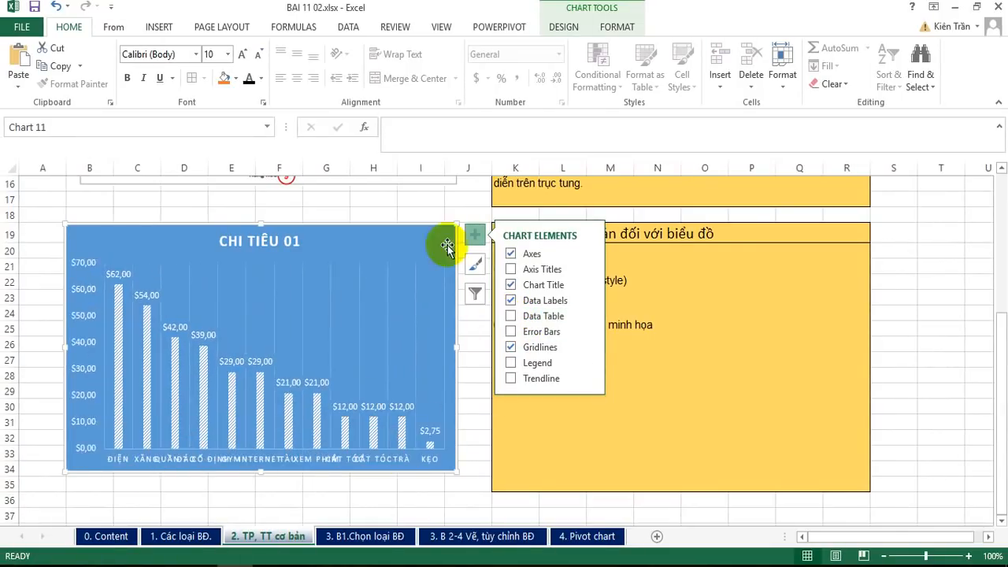
left_click(434, 196)
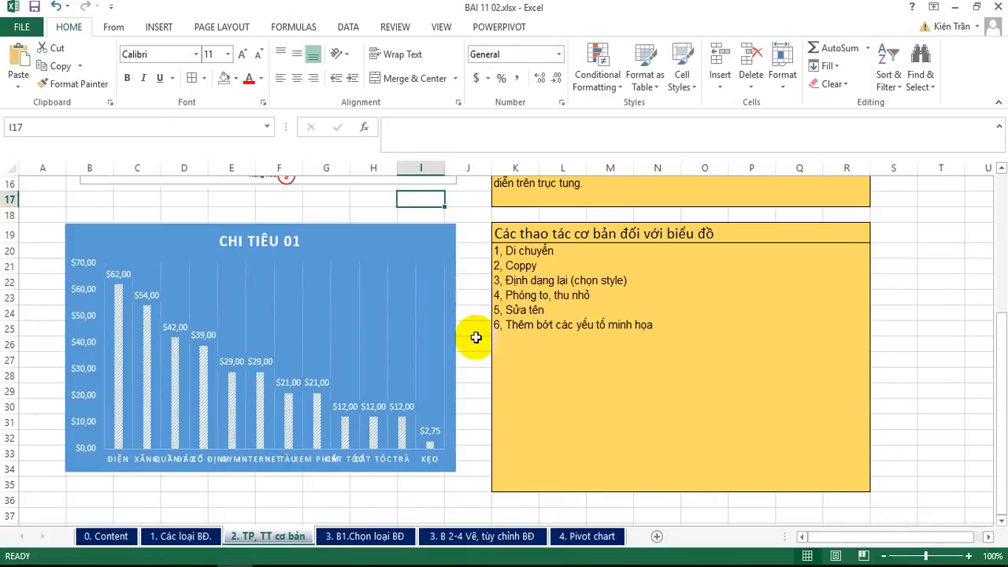
Review the lesson outline on the "0. Content" sheet, highlighting item 3, "4 bước vẽ biểu đồ cơ bản".
scroll(717, 320, "up", 5)
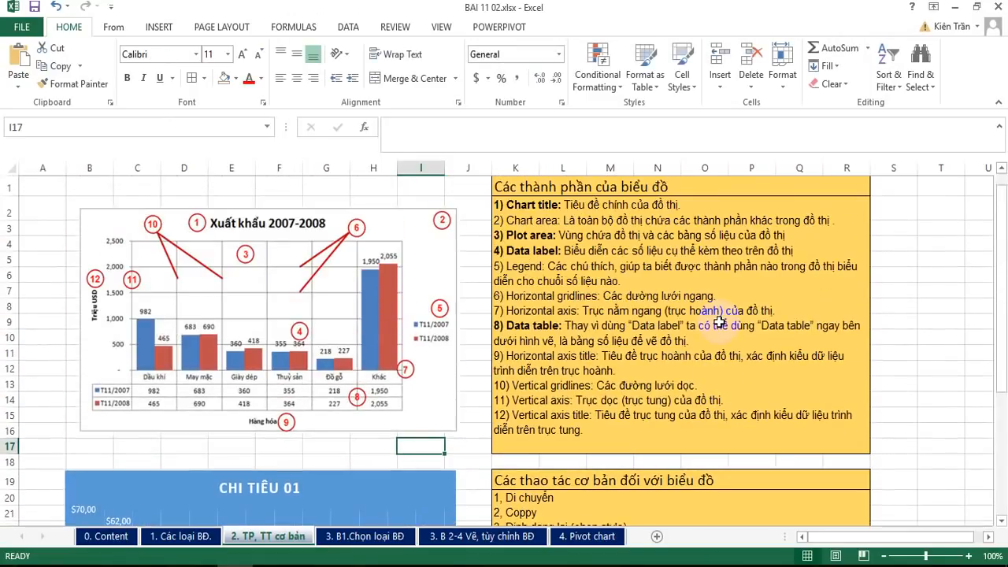
left_click_drag(1002, 299, 1001, 413)
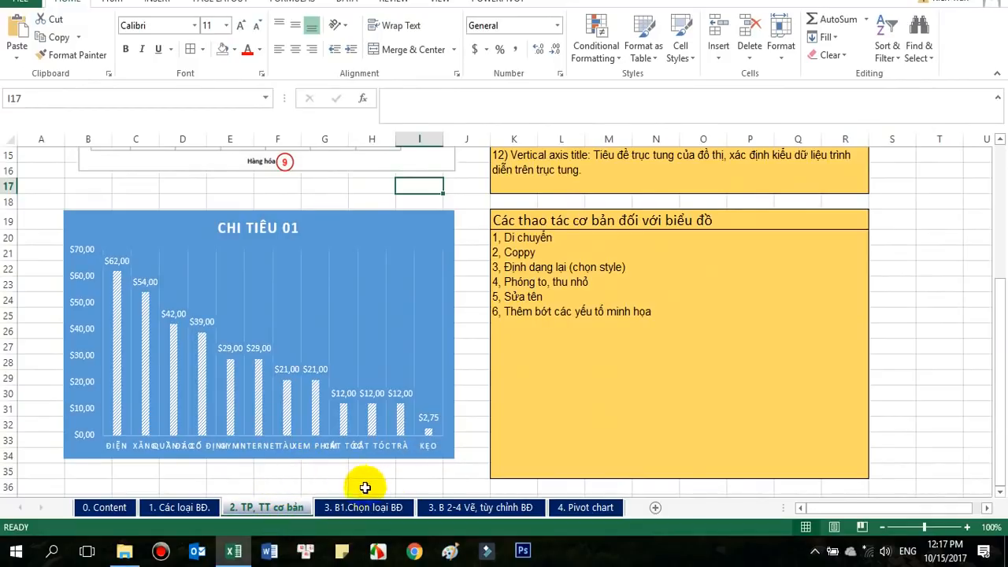
left_click(103, 507)
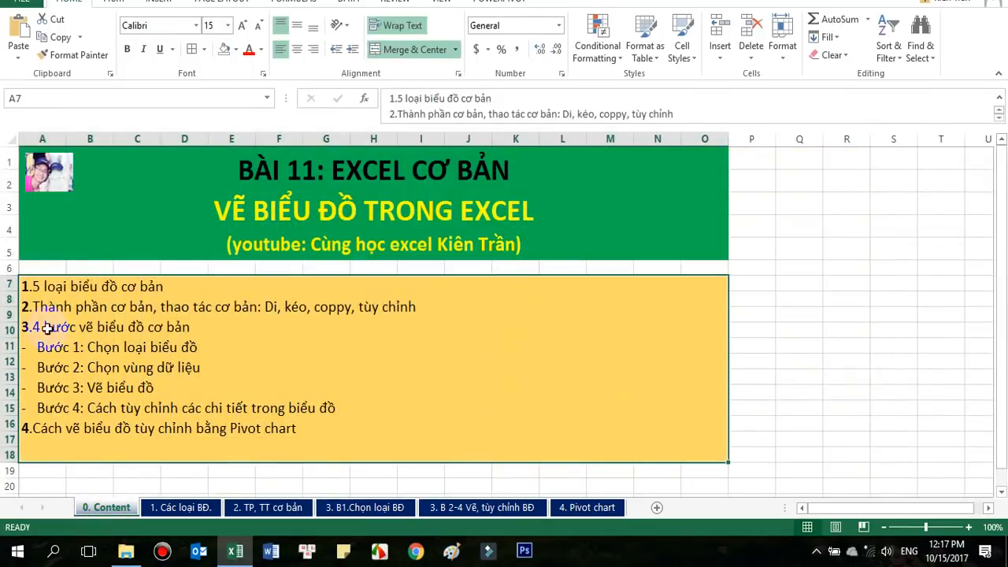
double_click(47, 330)
left_click_drag(189, 326, 22, 327)
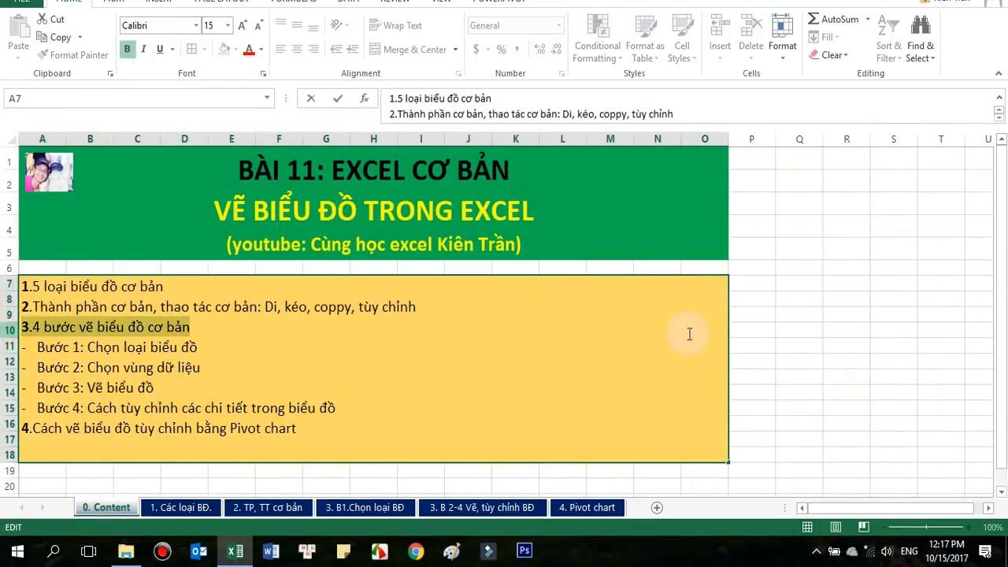
left_click(780, 327)
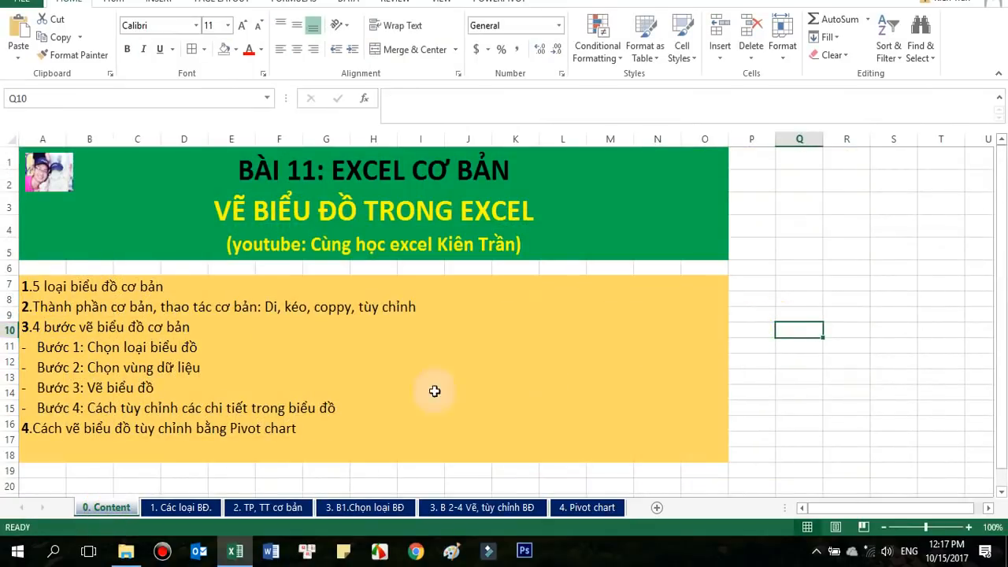
On the "3. B1.Chọn loại BĐ" sheet, make the question in H2 about whether the chart gives useful information bold.
left_click(344, 507)
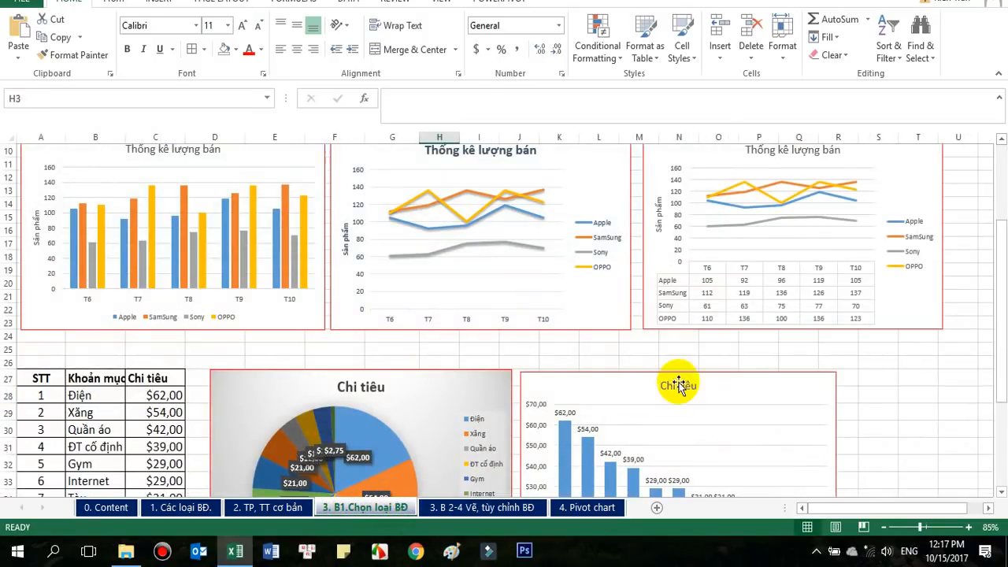
scroll(804, 315, "up", 3)
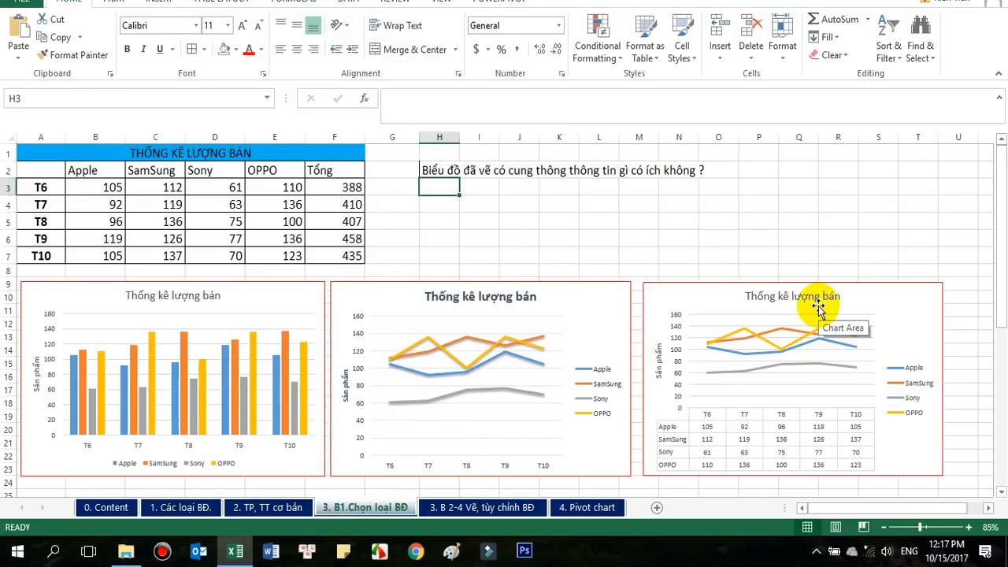
left_click_drag(429, 170, 699, 170)
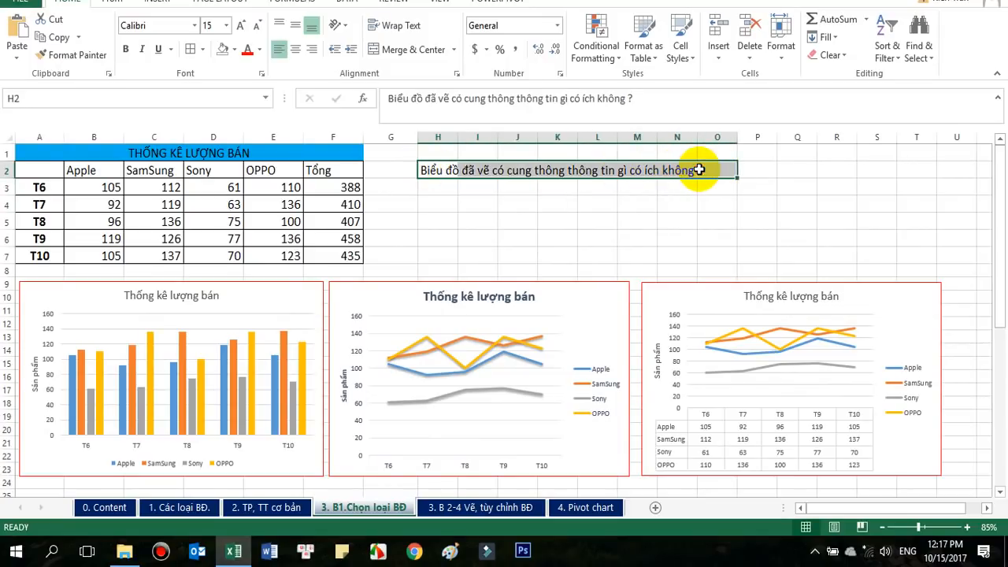
key("ctrl+b")
left_click(716, 220)
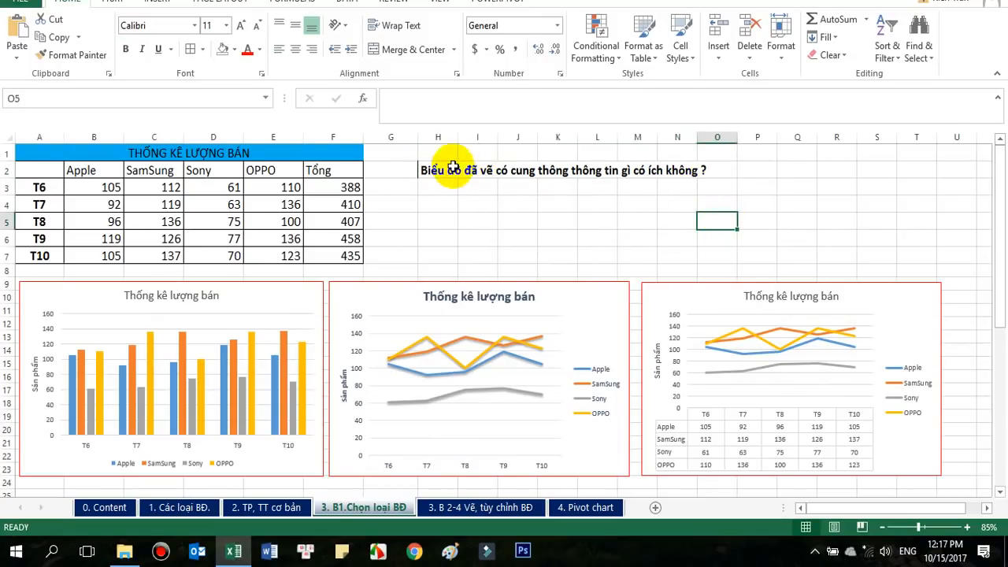
Select H2 and read its question about whether the drawn chart gives any useful information.
left_click(660, 190)
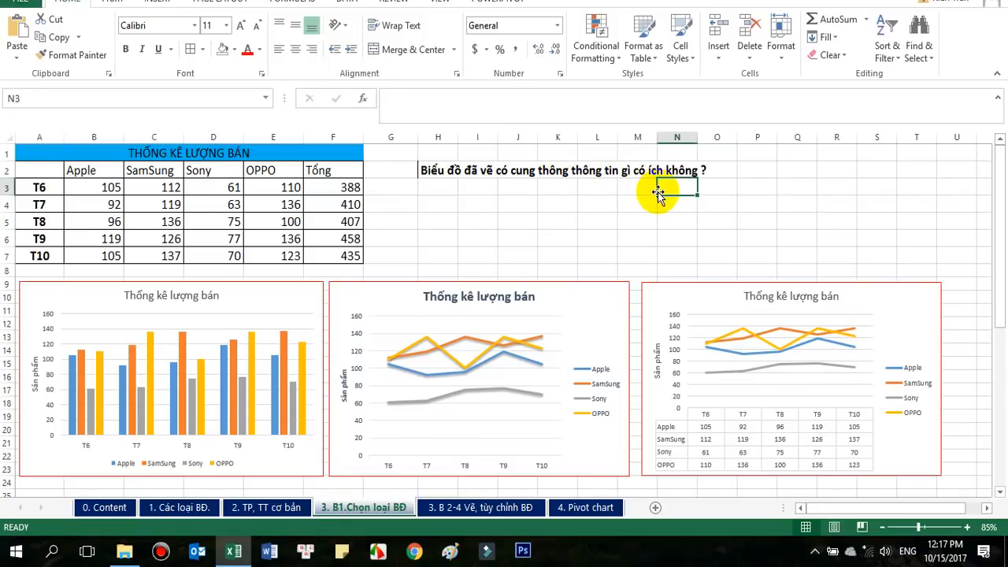
left_click(431, 169)
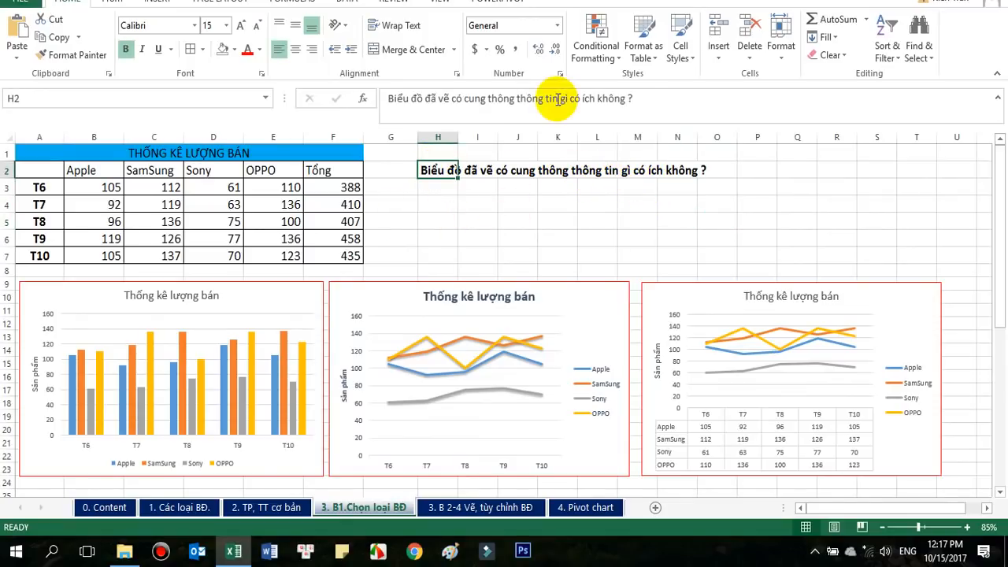
scroll(185, 177, "down", 1)
scroll(181, 177, "up", 1)
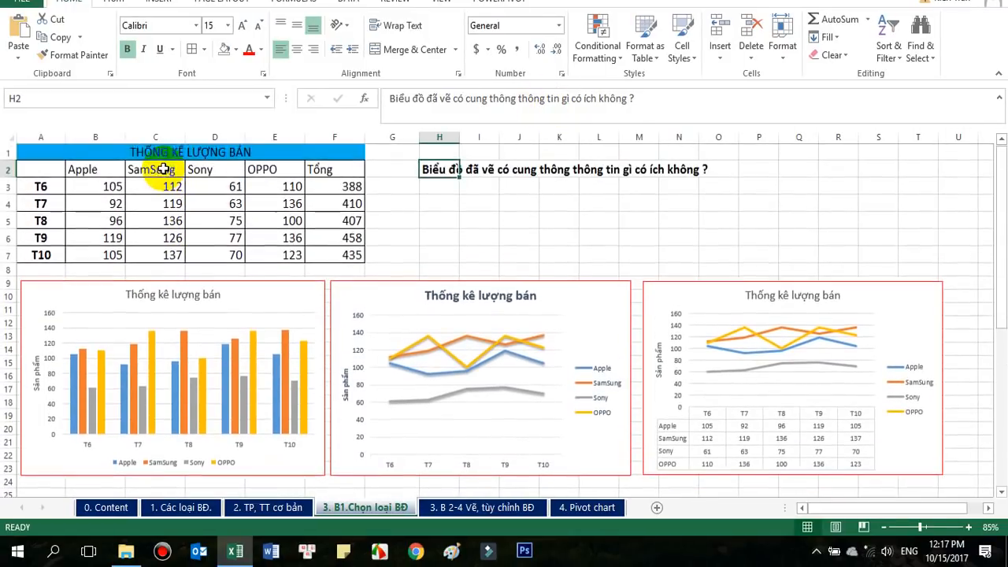
Review the "THỐNG KÊ LƯỢNG BÁN" table, covering months T6 to T10 and the brands Apple, SamSung, Sony and OPPO.
left_click_drag(45, 168, 337, 255)
left_click(39, 183)
left_click(45, 255)
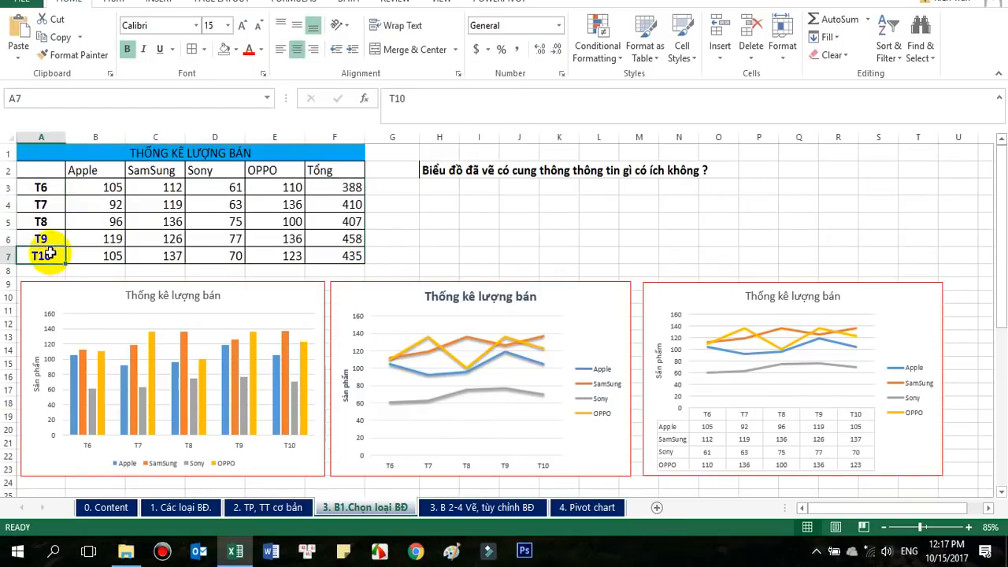
left_click(94, 170)
left_click(156, 172)
left_click(197, 174)
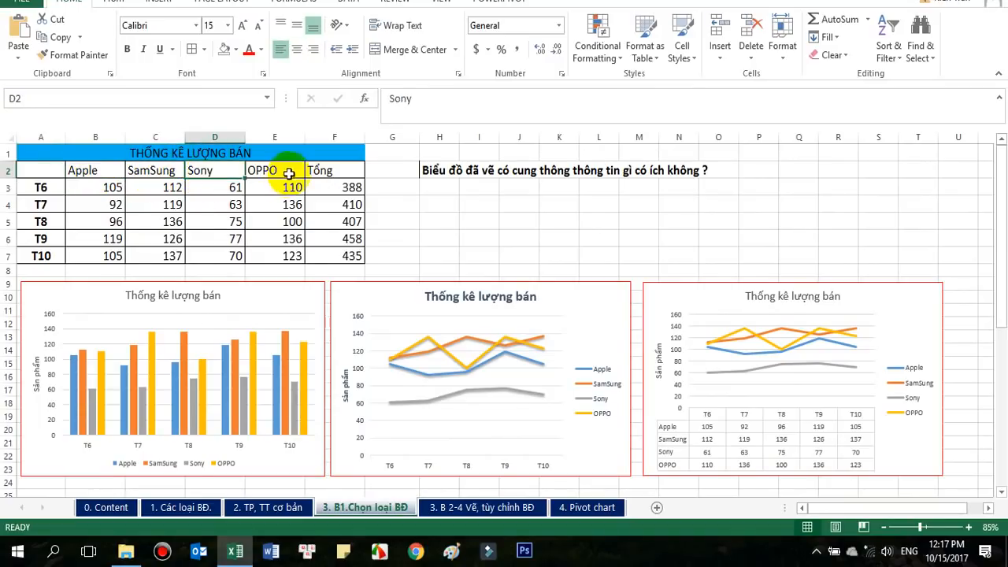
left_click(288, 173)
scroll(376, 244, "down", 1)
scroll(367, 247, "up", 1)
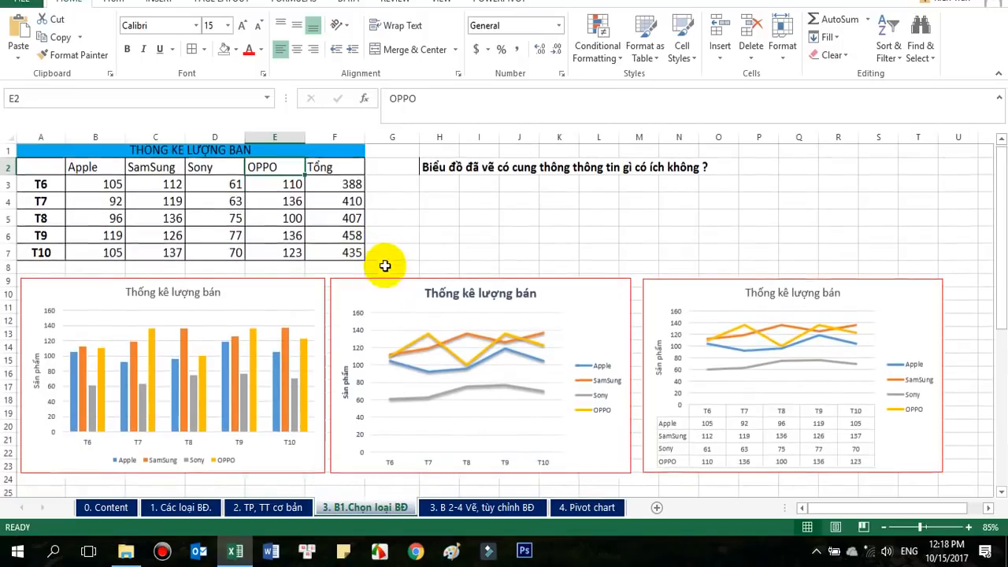
Examine the "Thống kê lượng bán" column chart against the question in H2, selecting the chart and deselecting it.
scroll(387, 263, "down", 1)
mouse_move(738, 298)
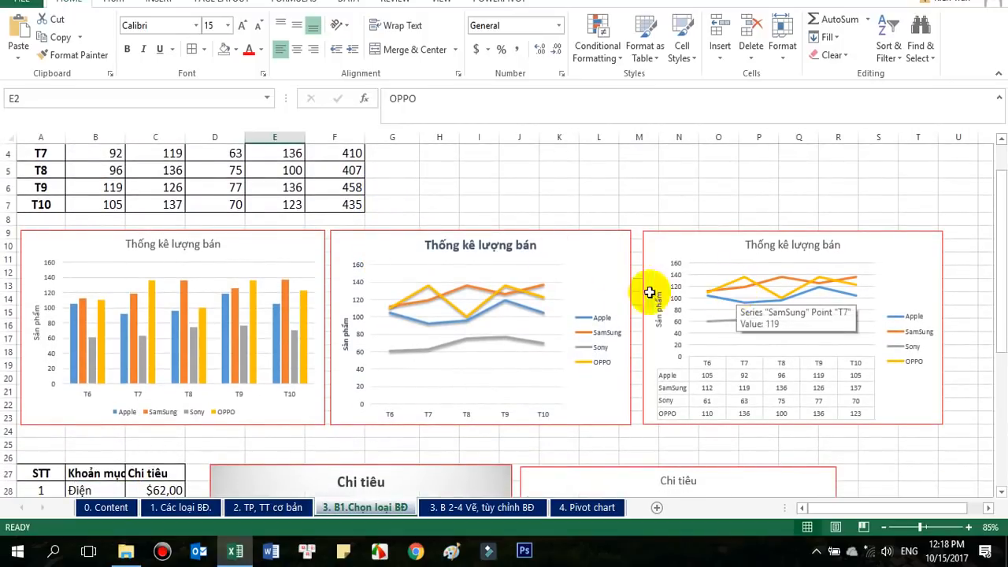
left_click(285, 244)
scroll(285, 244, "up", 1)
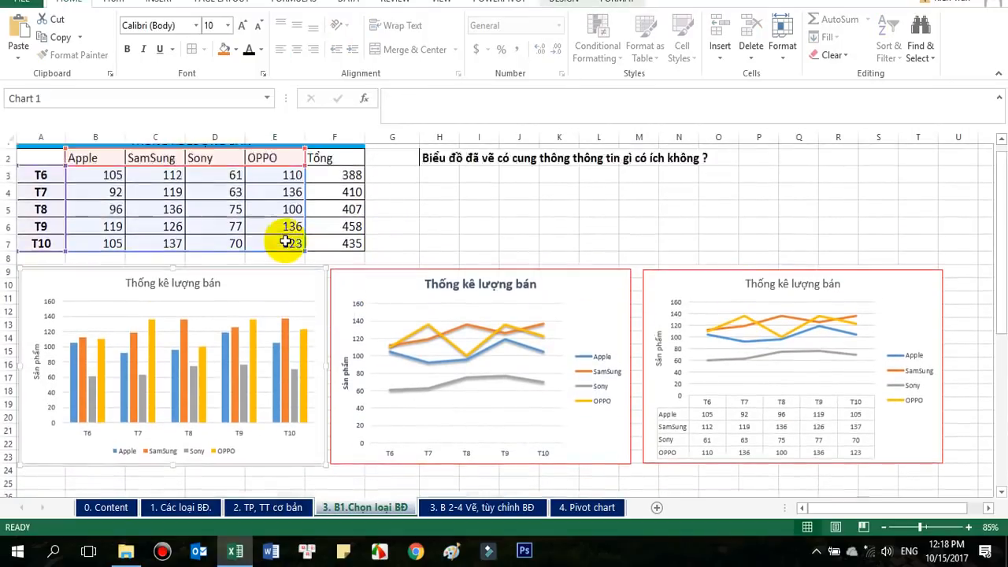
left_click(433, 172)
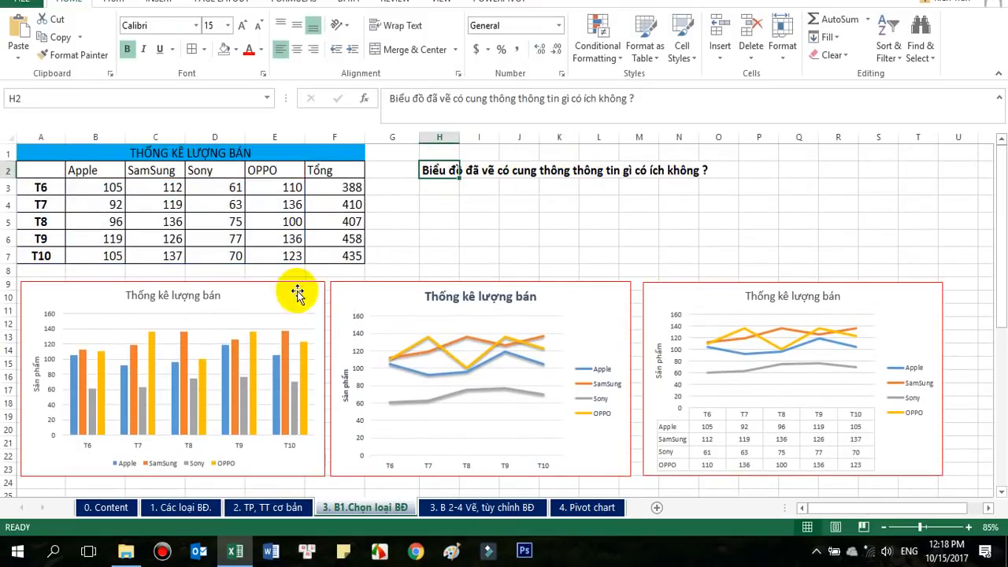
scroll(289, 275, "down", 1)
left_click(298, 244)
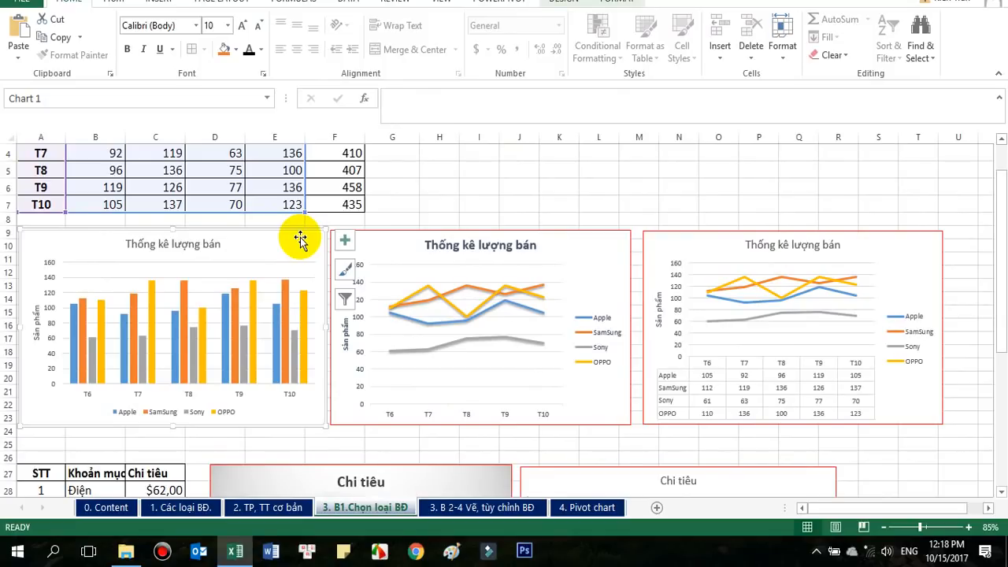
left_click(398, 189)
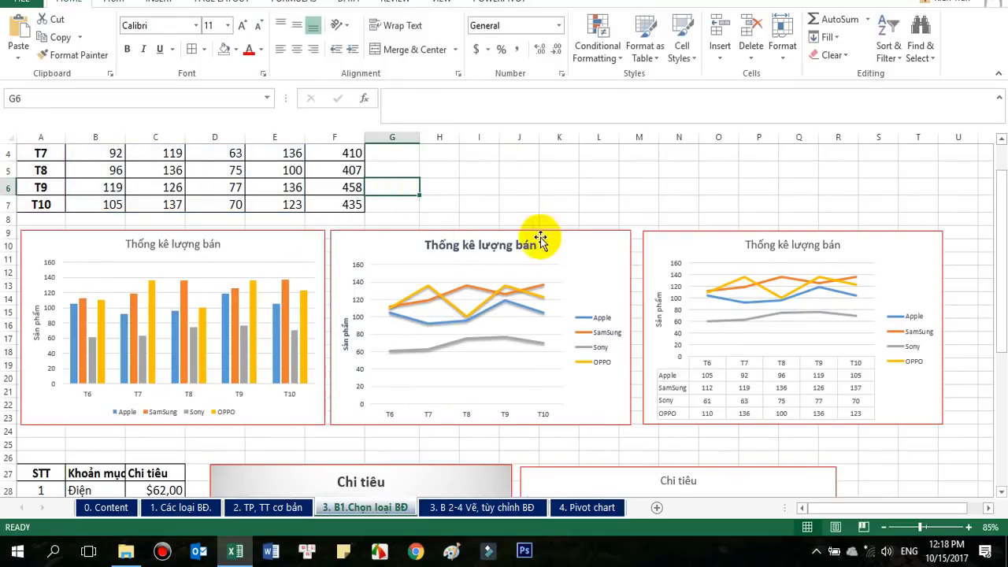
Examine the sales trends of the four brands in the line chart without a data table.
left_click(592, 241)
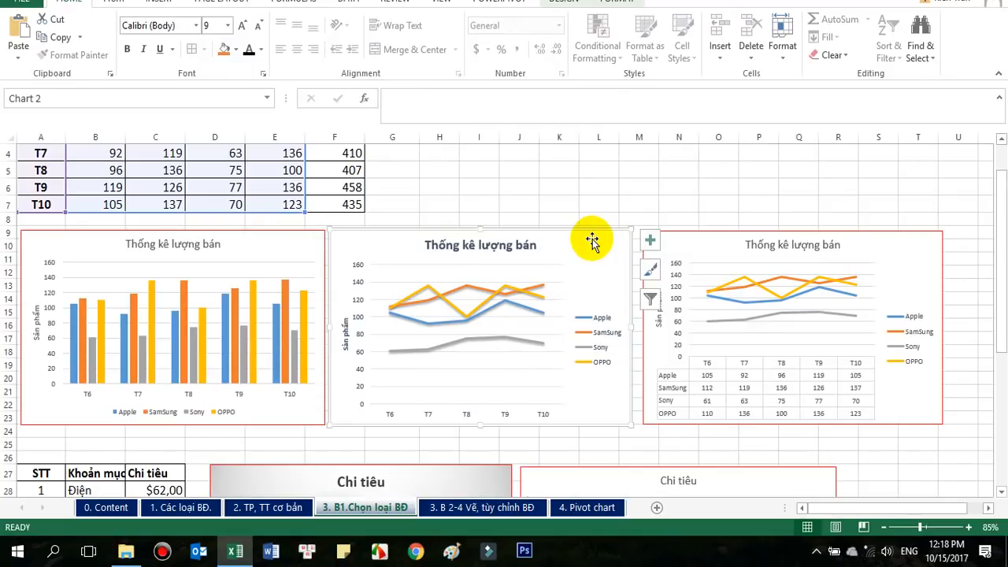
mouse_move(443, 347)
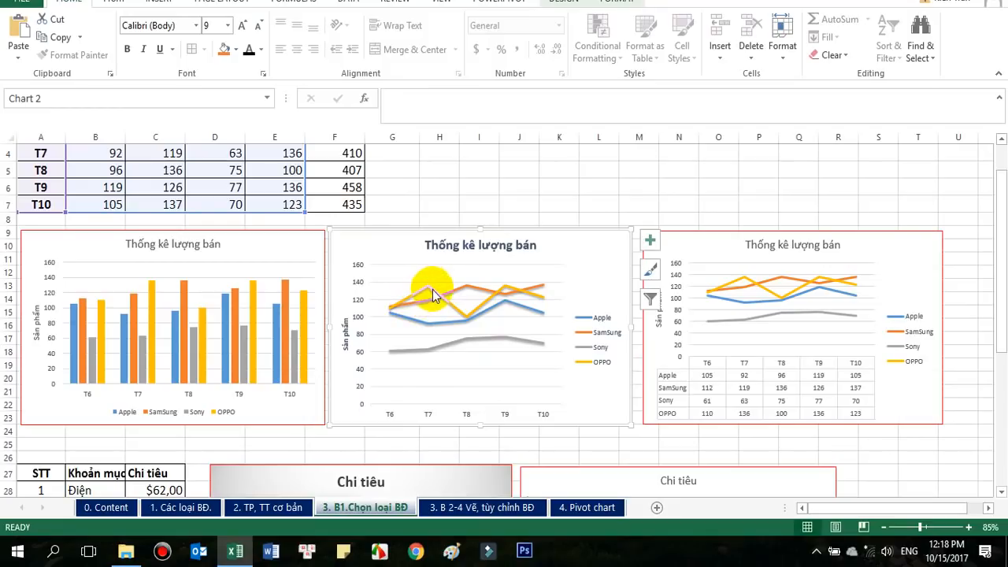
mouse_move(431, 289)
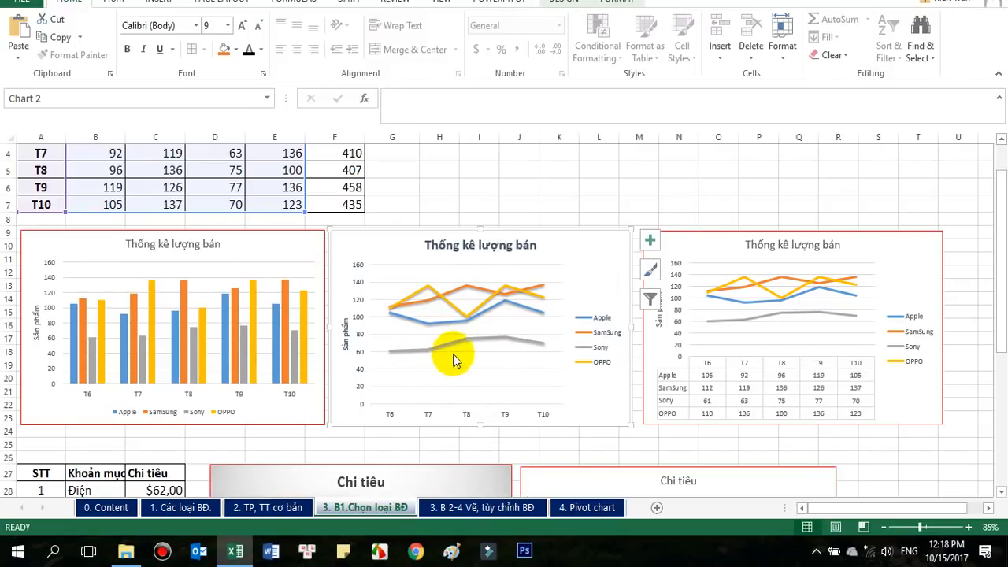
left_click(635, 189)
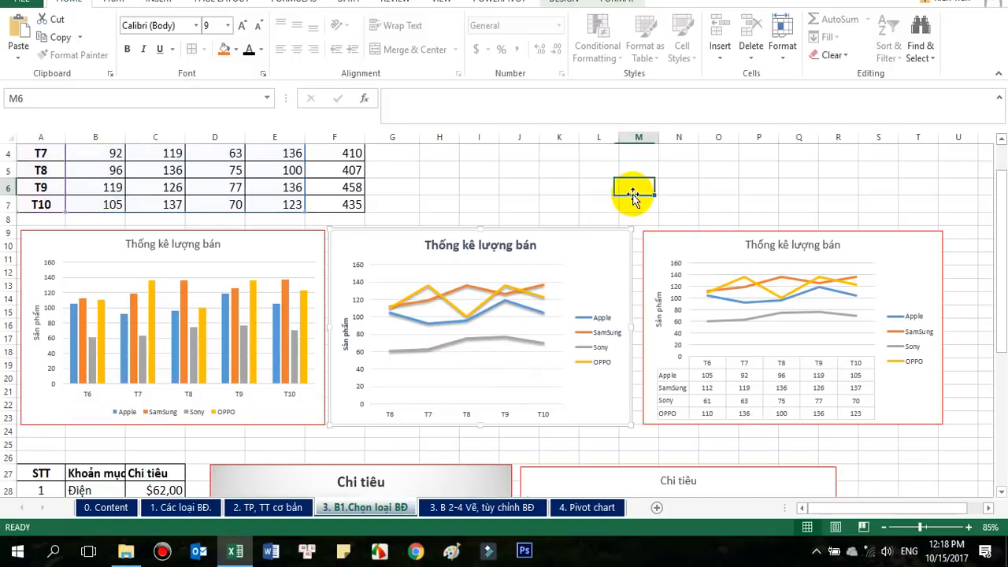
Inspect the line chart with a data table, checking both its lines and the monthly figures beneath them.
left_click(705, 250)
left_click(780, 398)
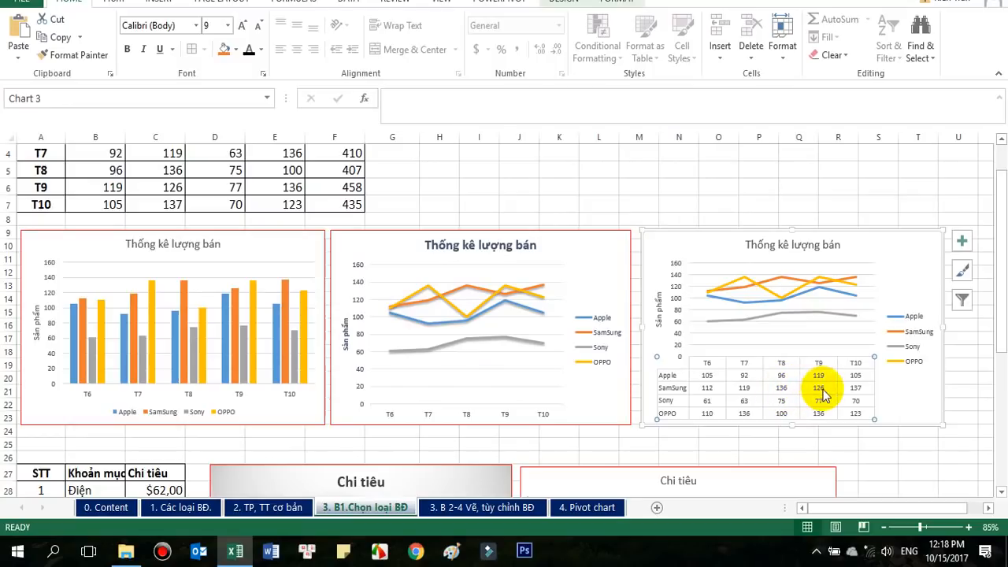
left_click(782, 294)
left_click(744, 366)
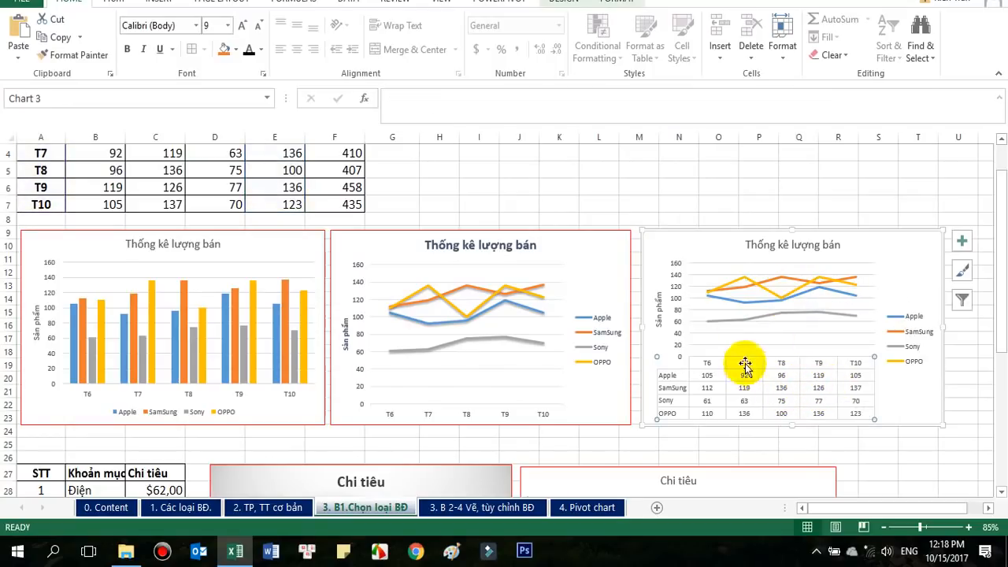
left_click(705, 192)
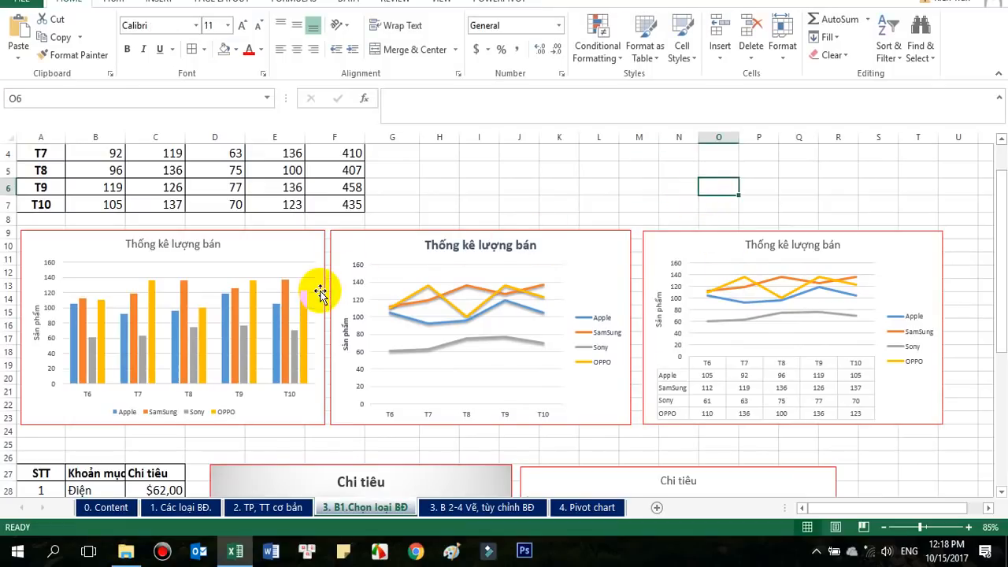
Compare the three "Thống kê lượng bán" charts with each other and with their source data in A2:E7.
scroll(324, 292, "up", 1)
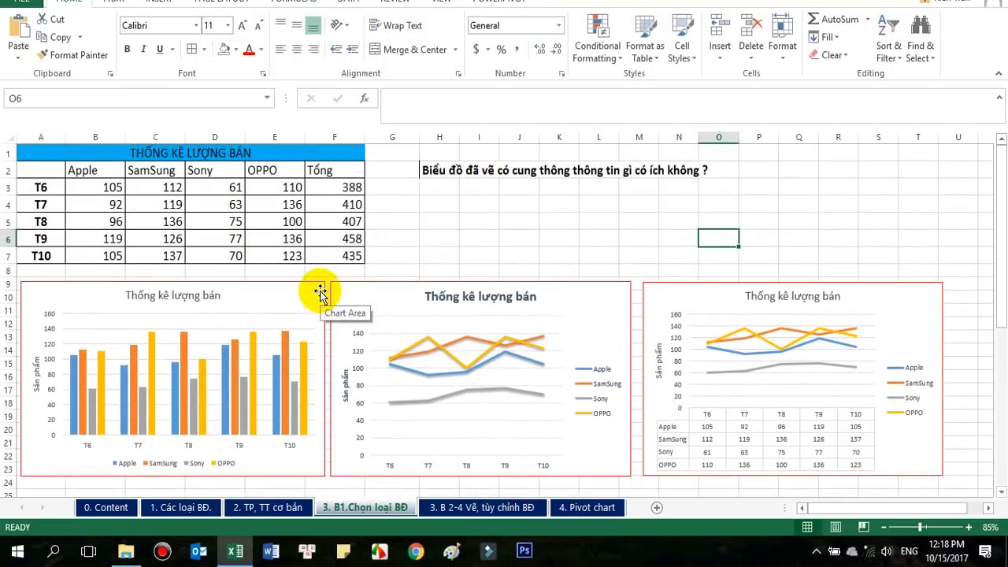
left_click(586, 293)
left_click(697, 298)
left_click(578, 294)
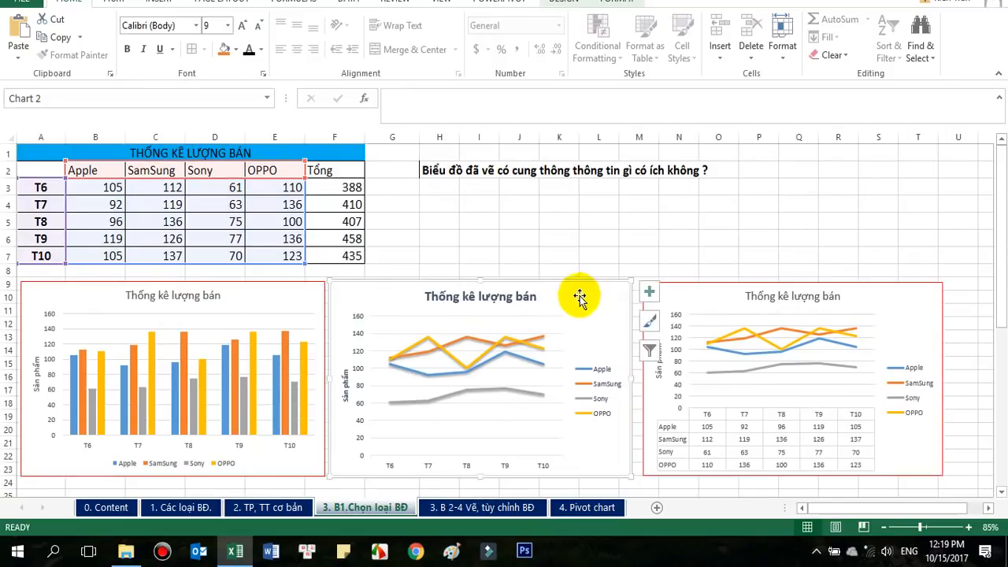
left_click(312, 287)
left_click(504, 251)
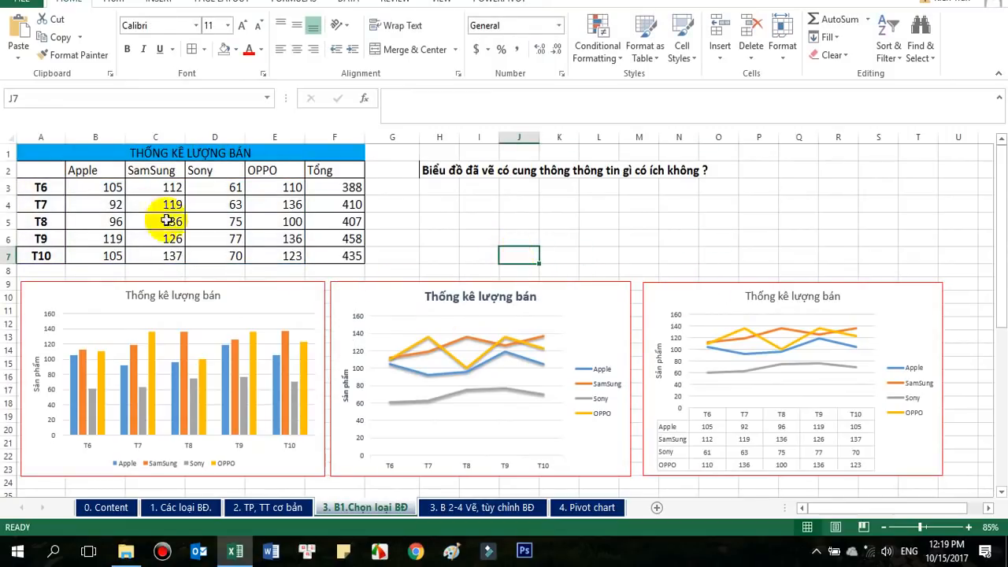
left_click_drag(36, 168, 277, 252)
left_click(458, 221)
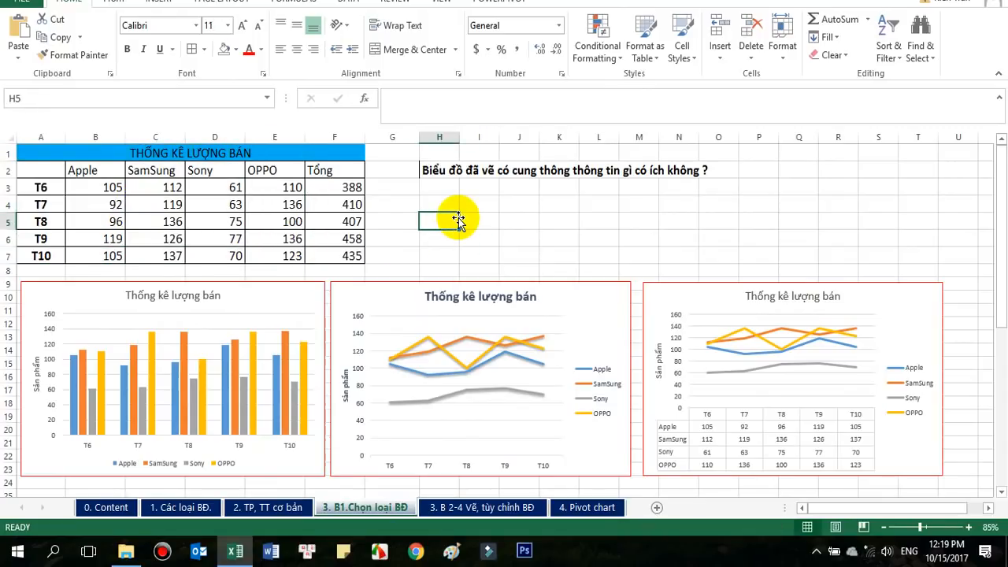
Review the expense table in A27:C39 and set column C's width to 13,29 (98 pixels).
scroll(575, 295, "down", 1)
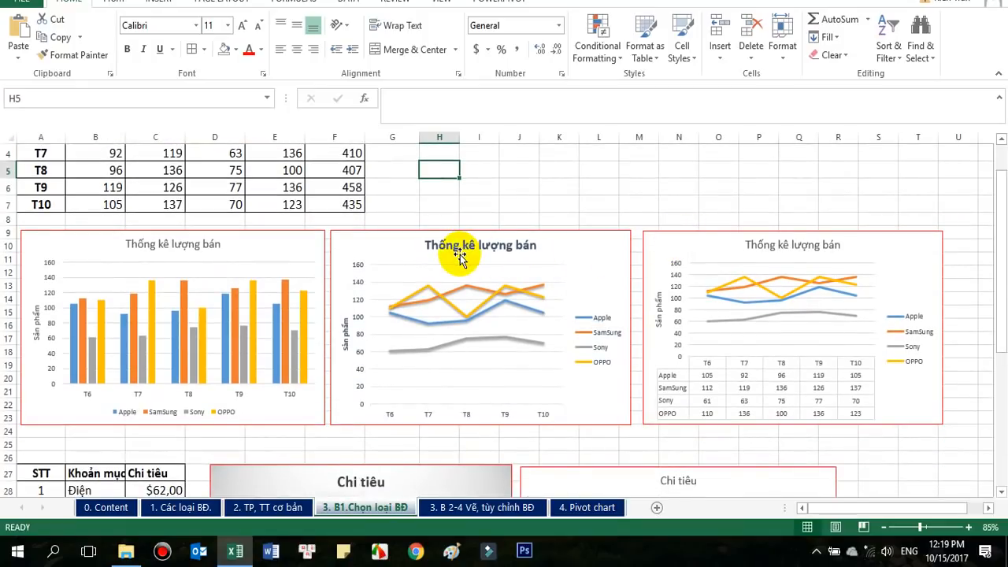
scroll(459, 263, "down", 4)
scroll(458, 263, "down", 3)
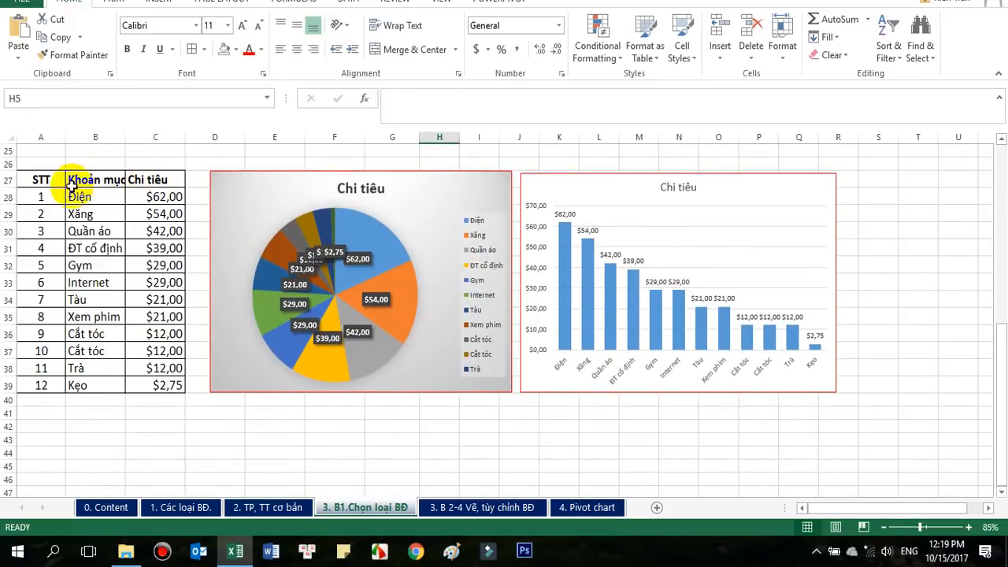
left_click_drag(44, 181, 161, 381)
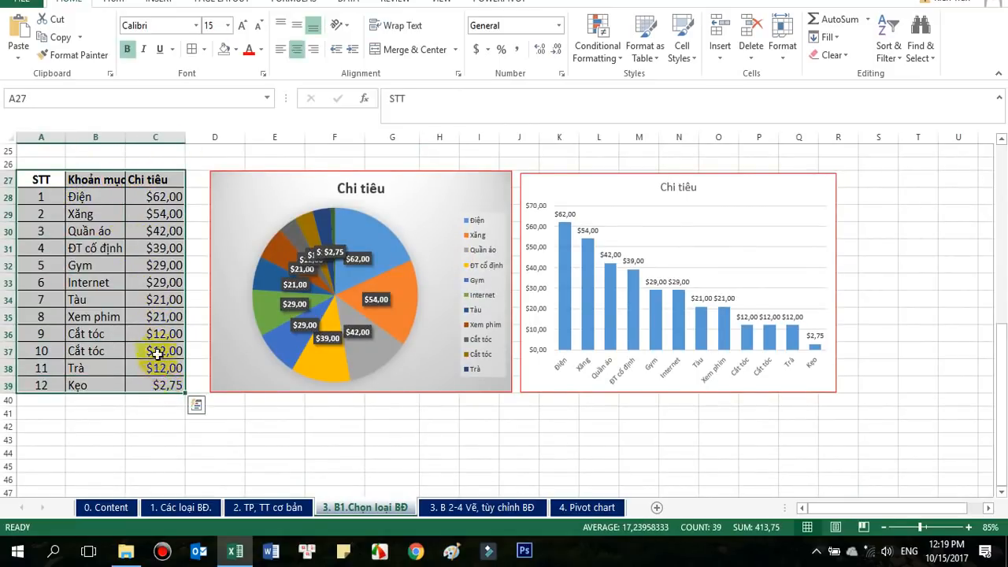
left_click(111, 197)
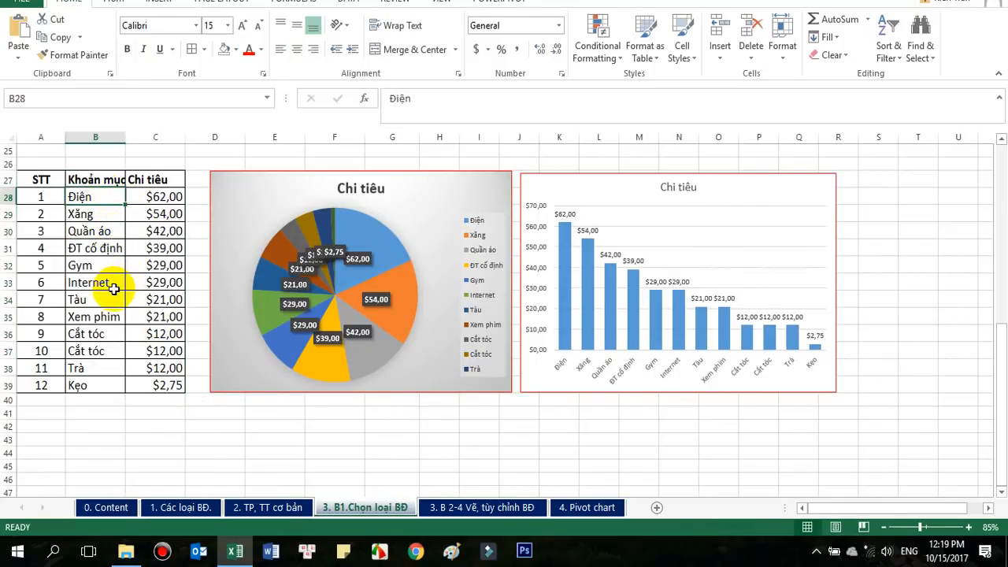
left_click_drag(180, 142, 181, 140)
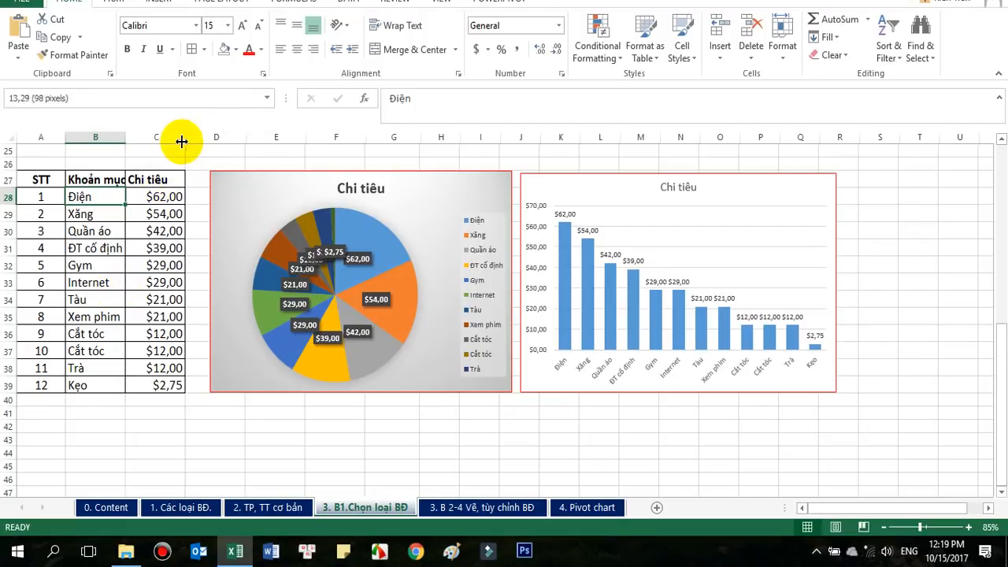
left_click_drag(45, 180, 169, 374)
Compare the "Chi tiêu" pie chart with the "Chi tiêu" column chart by selecting each.
left_click(478, 187)
left_click(769, 184)
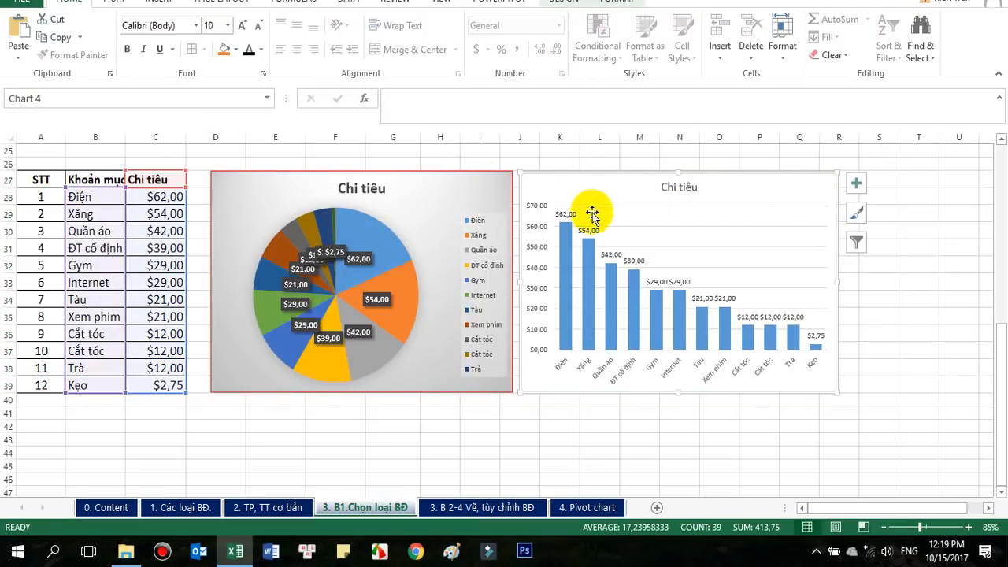
left_click(492, 186)
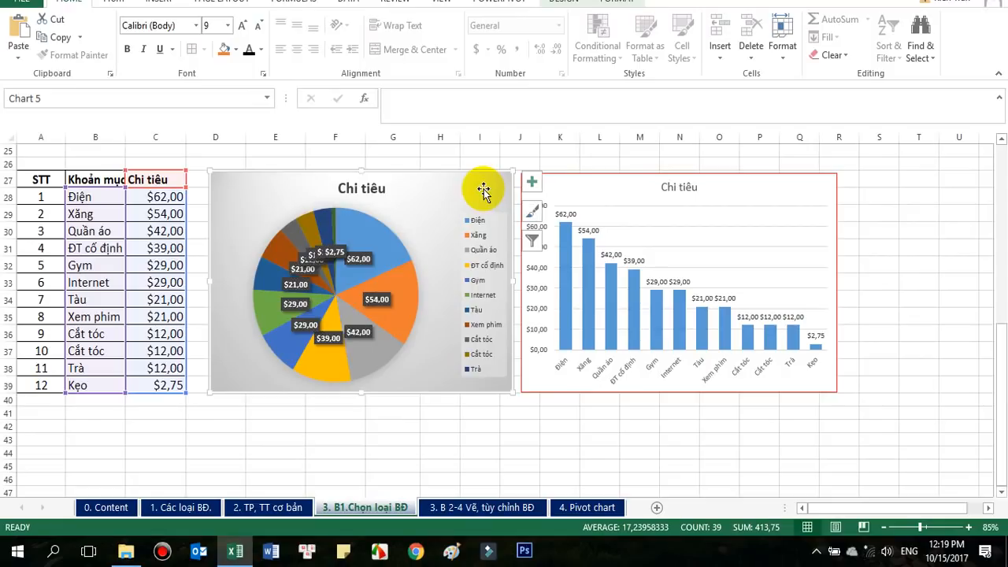
Inspect the Điện, Xăng and ĐT cố định slices of the "Chi tiêu" pie chart and its data labels.
left_click(373, 243)
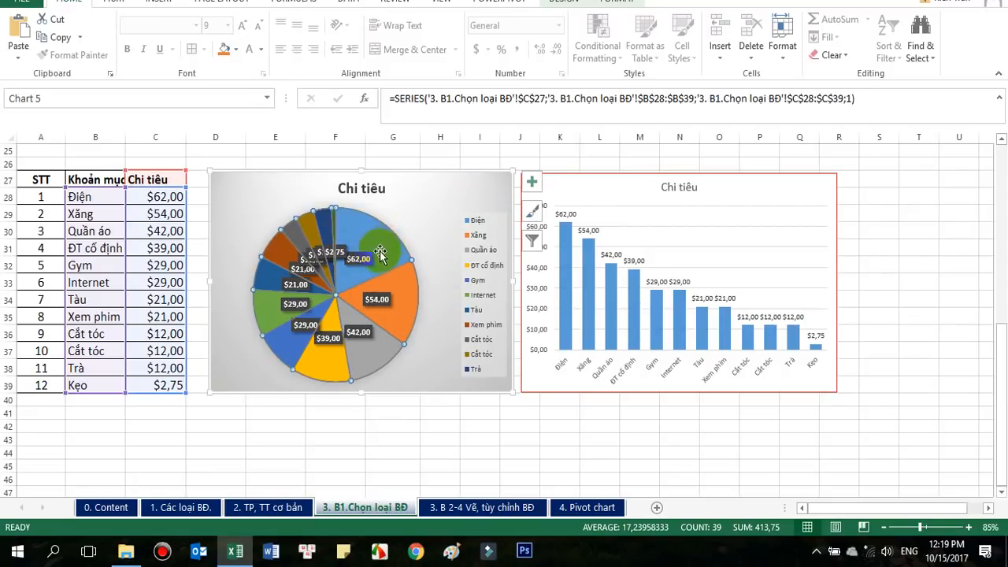
left_click(396, 307)
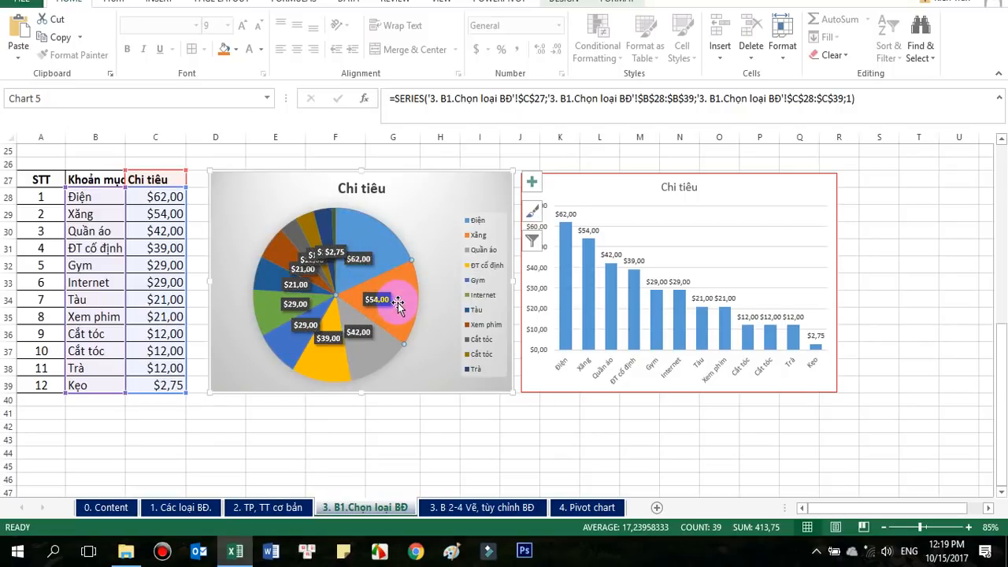
left_click(322, 360)
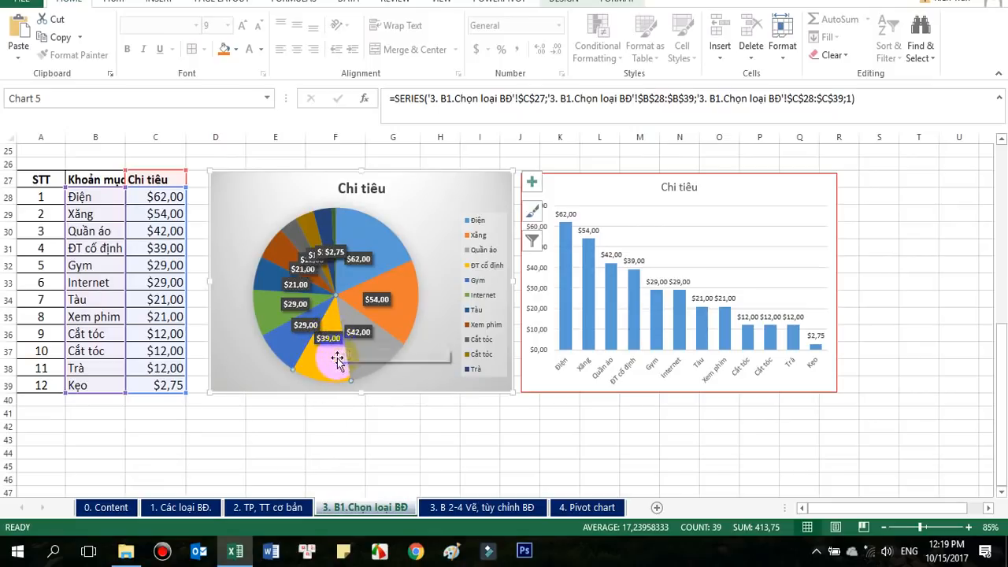
left_click(331, 341)
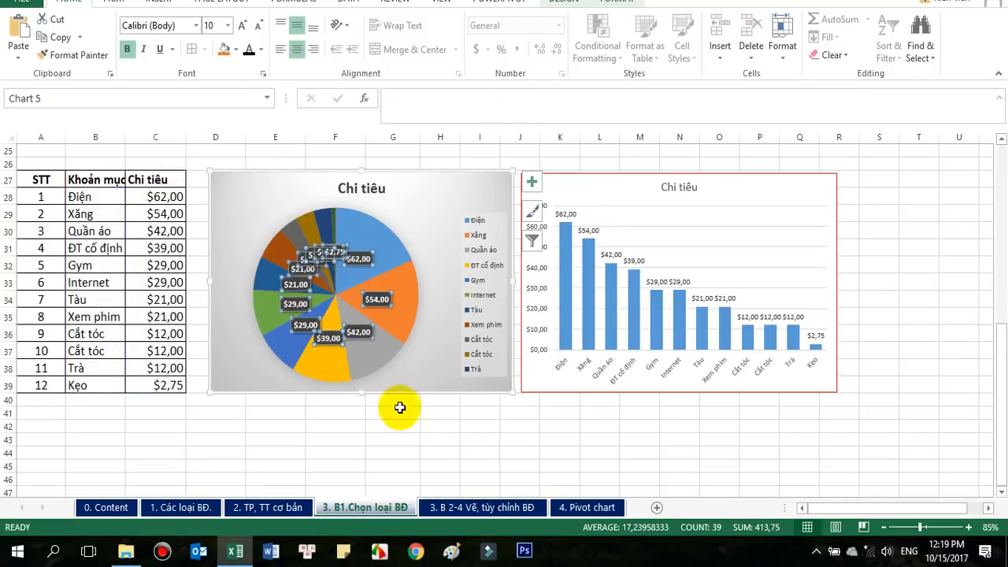
Deselect the "Chi tiêu" pie chart and examine its slices again one by one, from the largest to the crowded small ones.
left_click(397, 409)
left_click(374, 248)
left_click(404, 307)
left_click(333, 351)
left_click(283, 326)
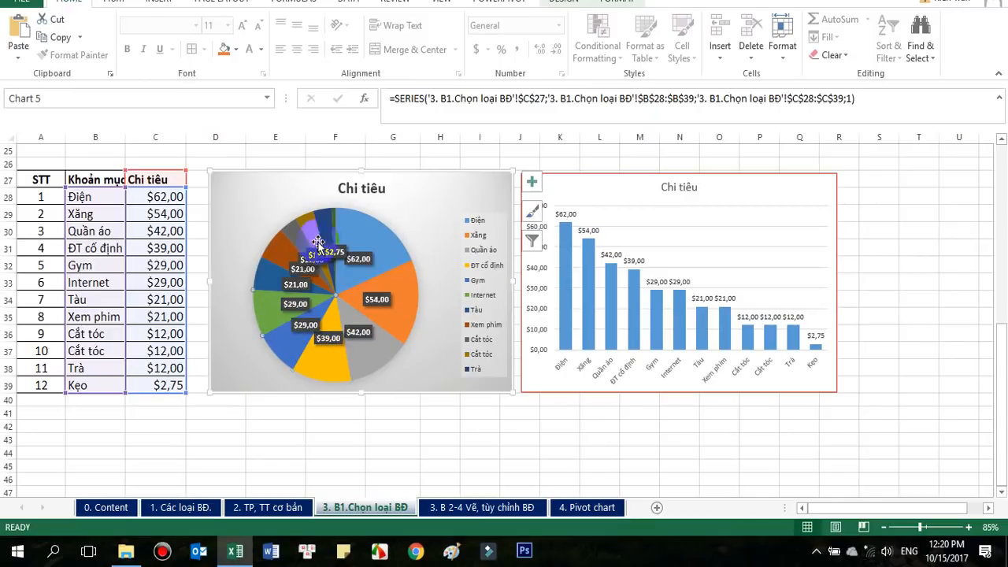
left_click(323, 225)
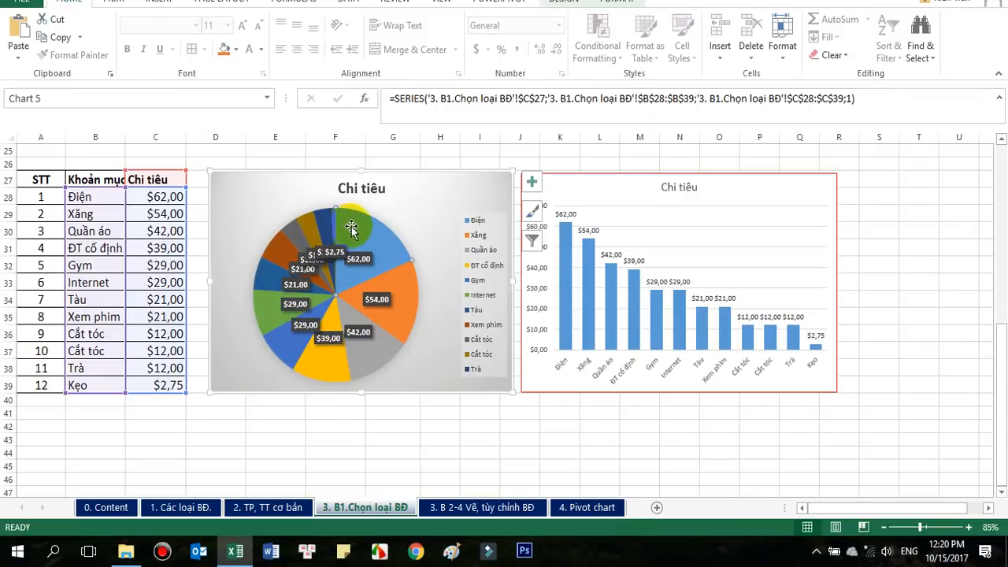
Examine the Quần áo and ĐT cố định slices of the "Chi tiêu" pie chart together with their data labels.
left_click(364, 315)
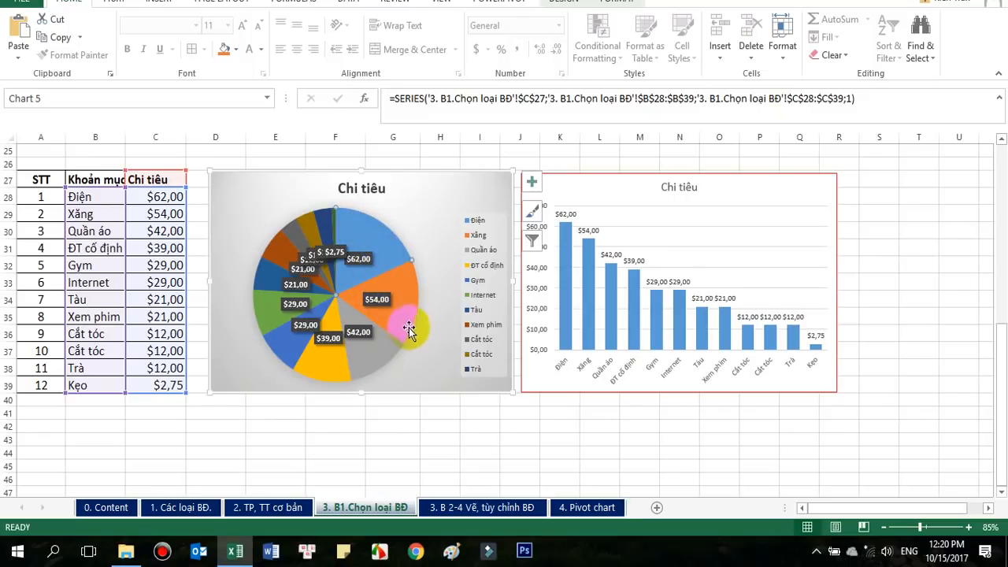
left_click(330, 354)
left_click(363, 353)
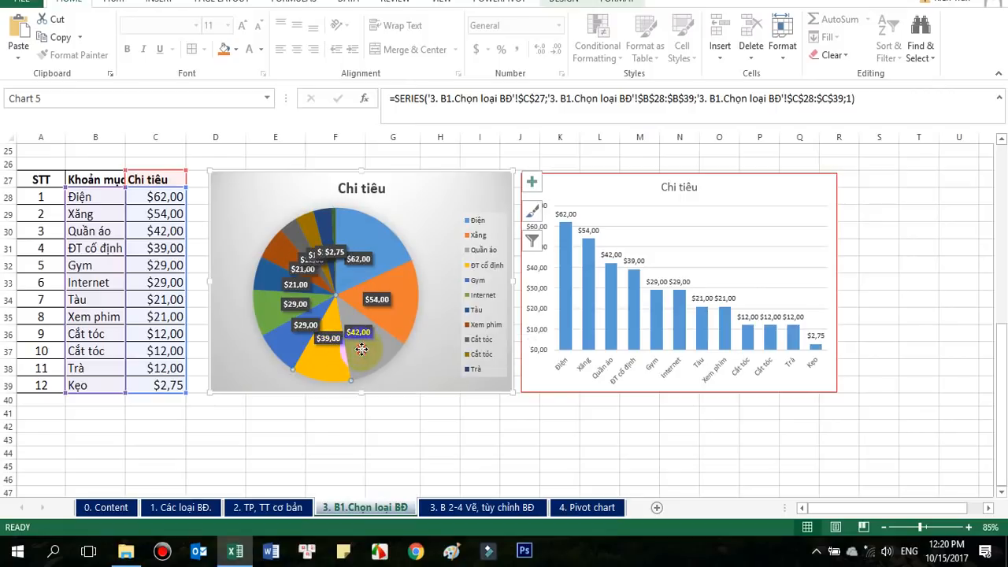
left_click(498, 156)
Examine the data series of the "Chi tiêu" column chart and compare its readability with the pie chart.
left_click(607, 183)
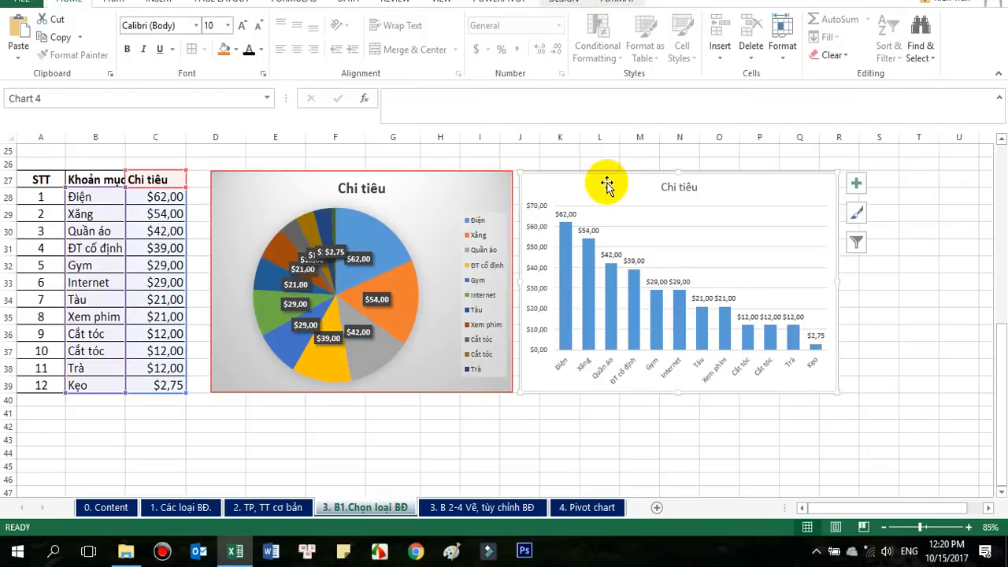
left_click(563, 244)
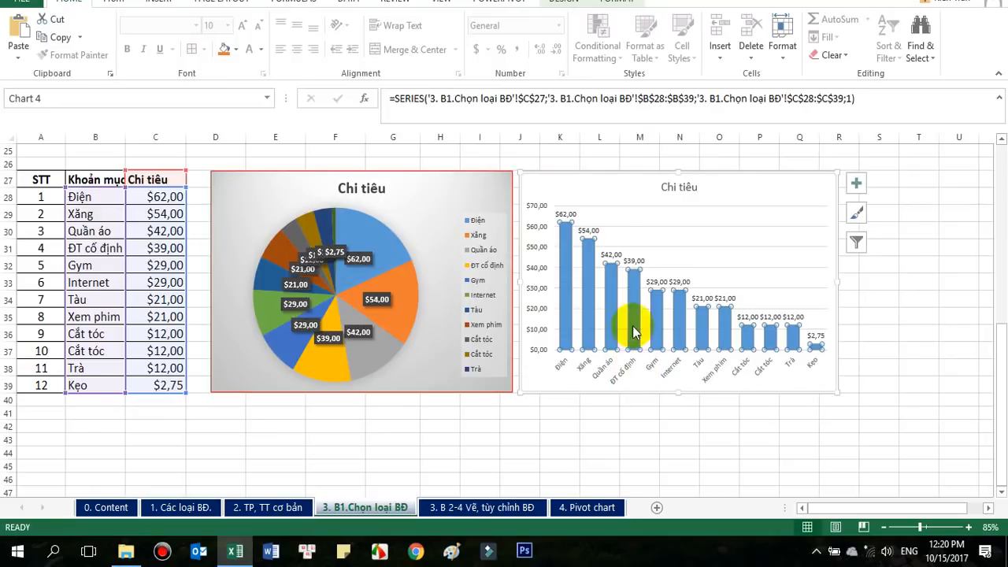
left_click(575, 293)
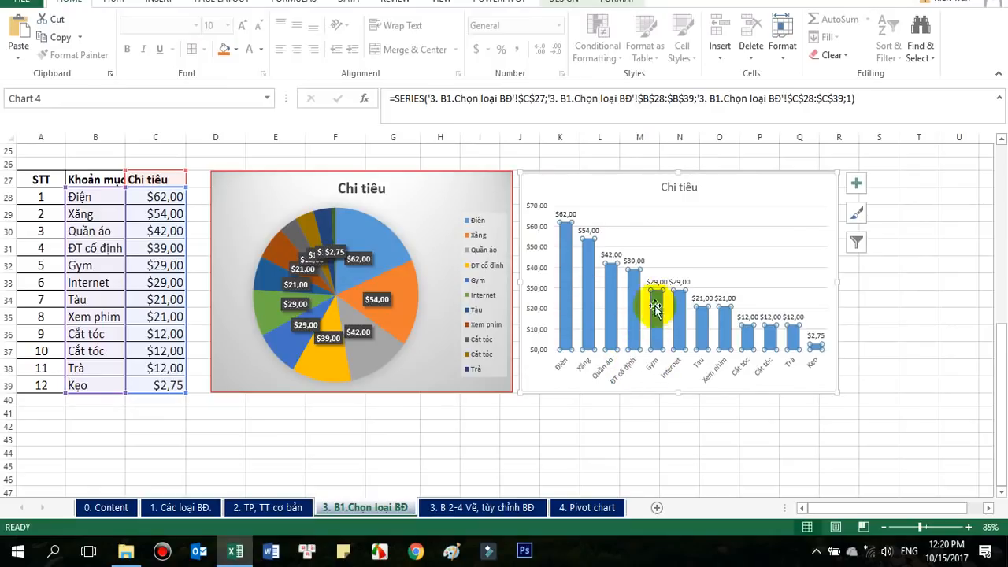
left_click(639, 414)
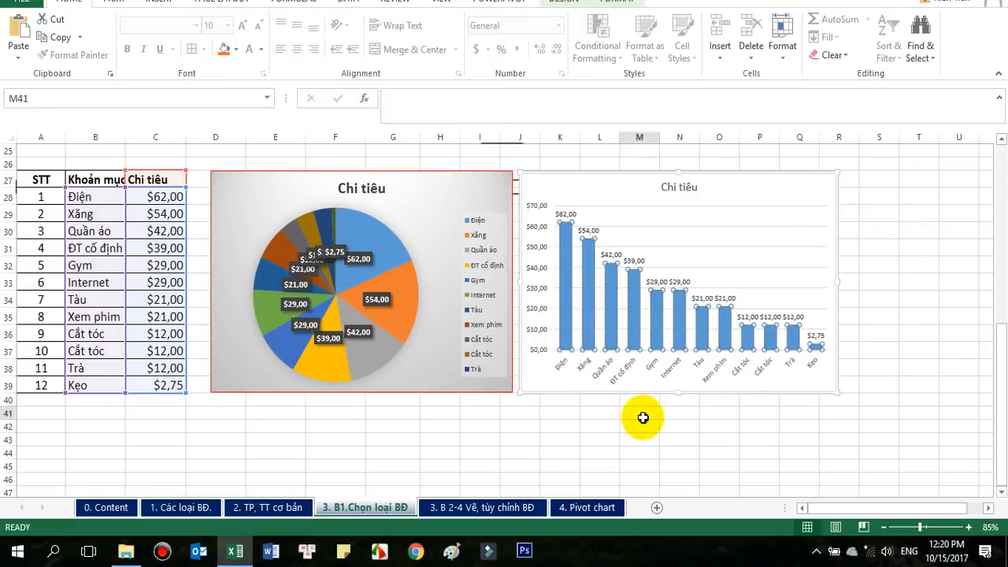
left_click(615, 179)
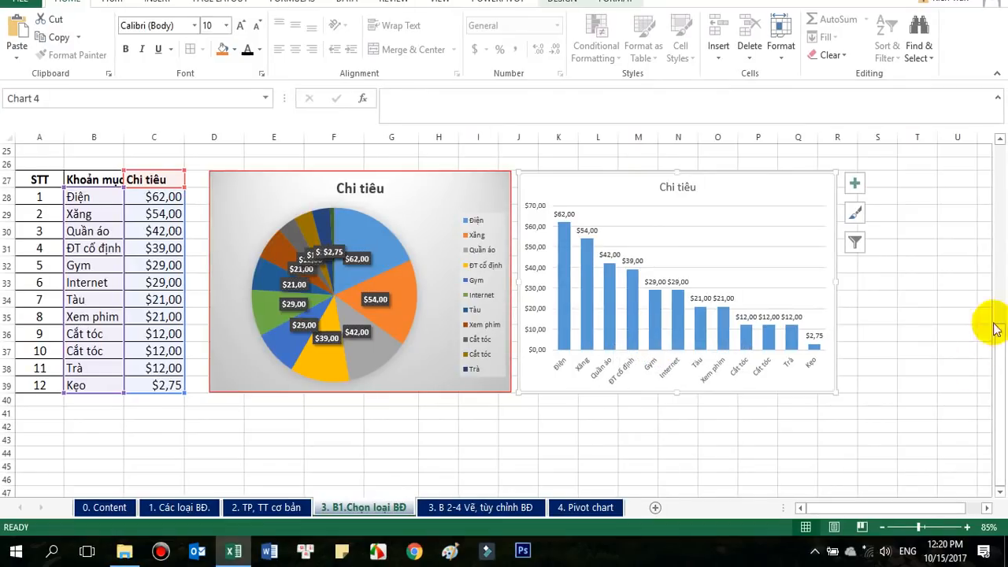
left_click(468, 186)
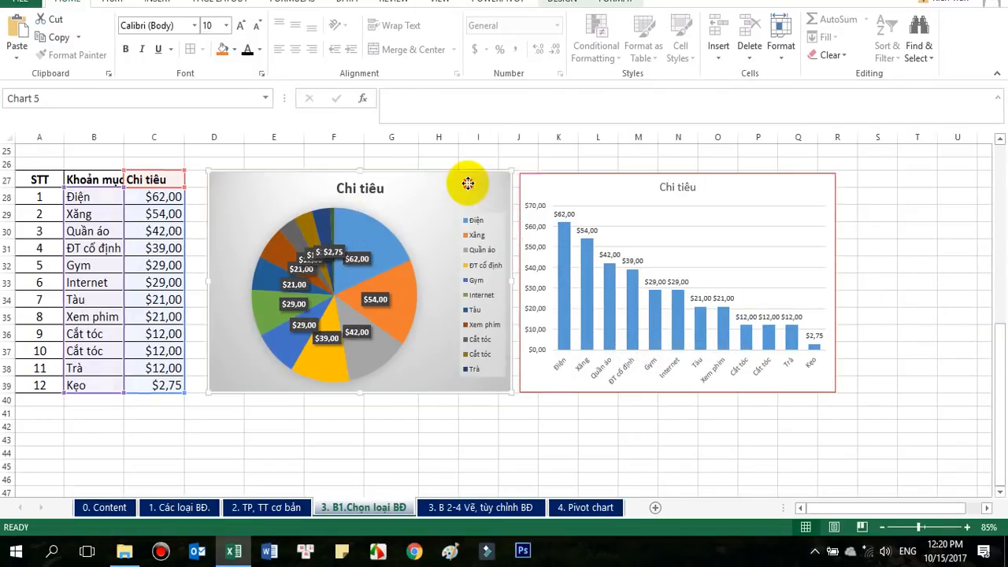
left_click(567, 186)
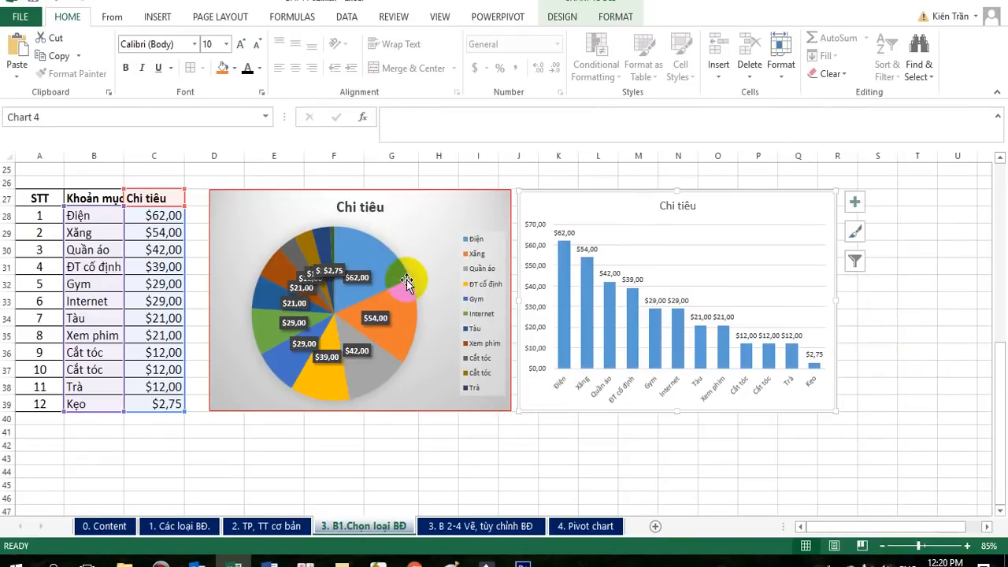
Review the three "Thống kê lượng bán" charts and their source table against the question of whether they give useful information.
scroll(841, 320, "up", 3)
scroll(866, 324, "up", 5)
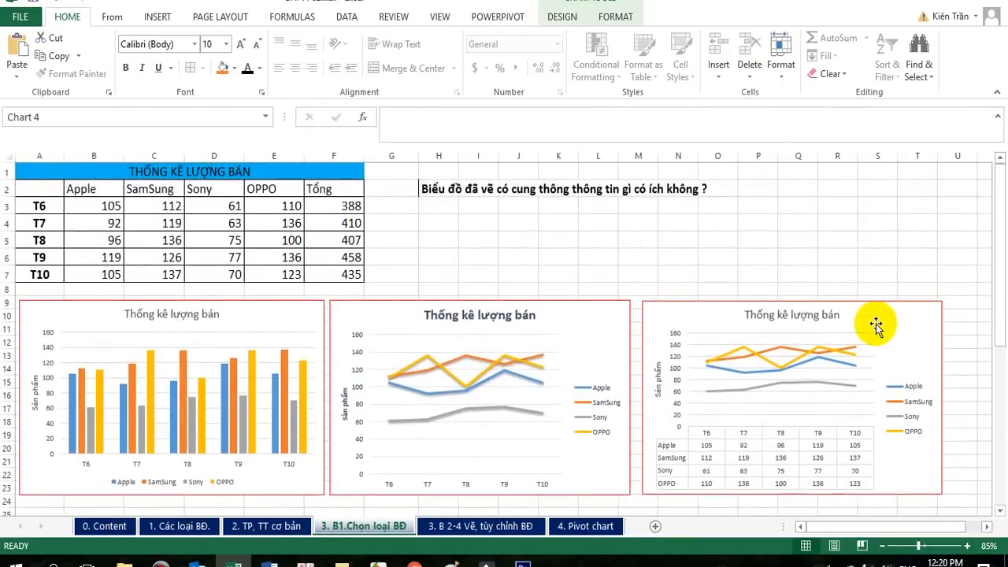
scroll(869, 326, "down", 7)
scroll(869, 326, "up", 7)
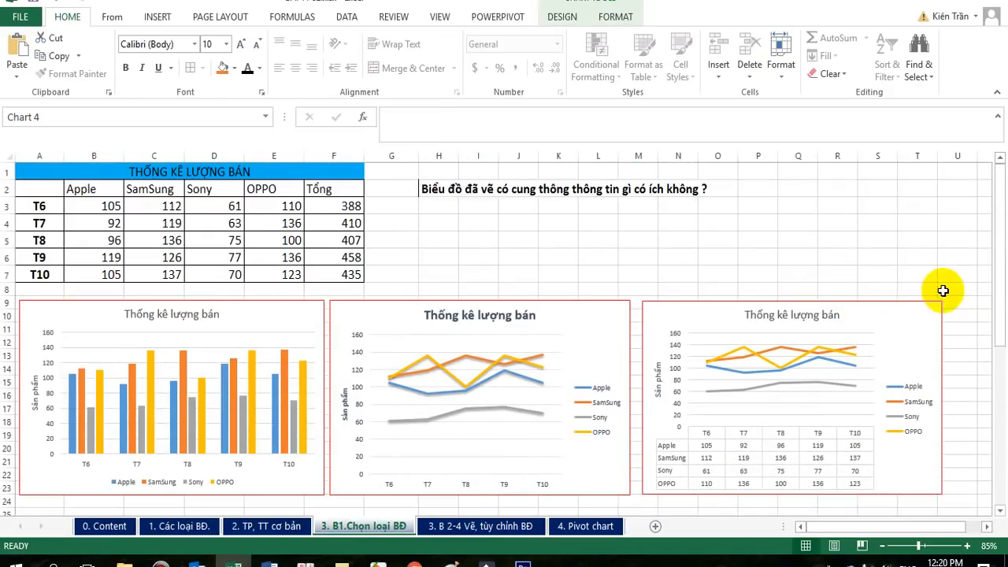
left_click(288, 312)
scroll(425, 298, "down", 2)
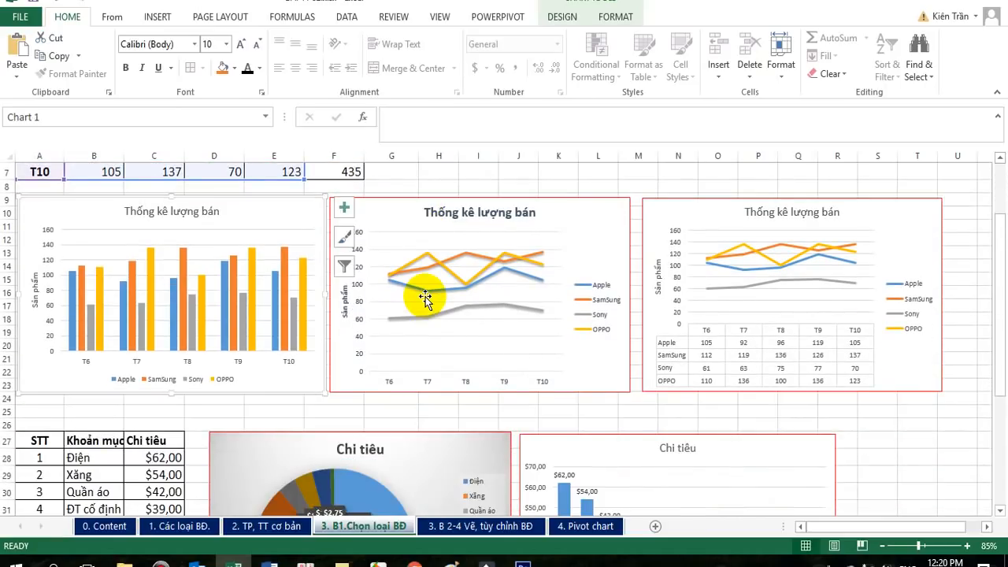
scroll(425, 297, "up", 2)
scroll(425, 298, "down", 1)
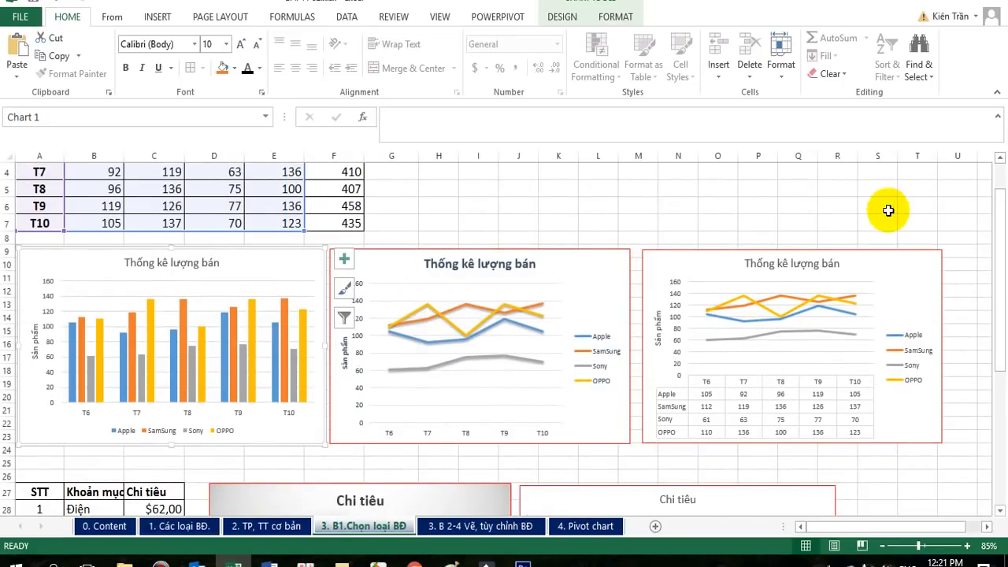
scroll(611, 409, "down", 3)
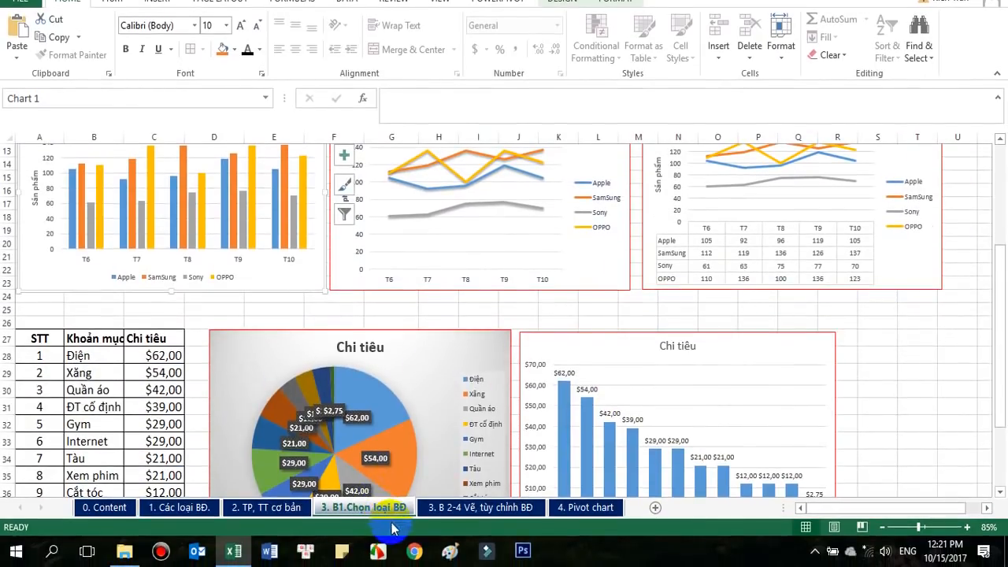
Open the "3. B 2-4 Vẽ, tùy chỉnh BĐ" sheet and select the Ví dụ 1 sales table, A3:F8.
left_click(451, 510)
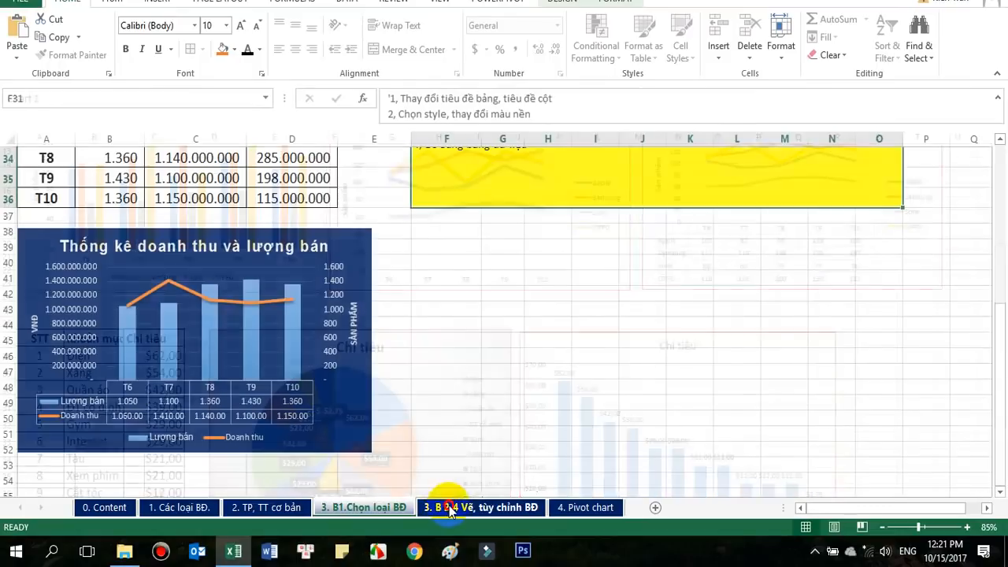
scroll(457, 399, "up", 3)
scroll(457, 399, "up", 8)
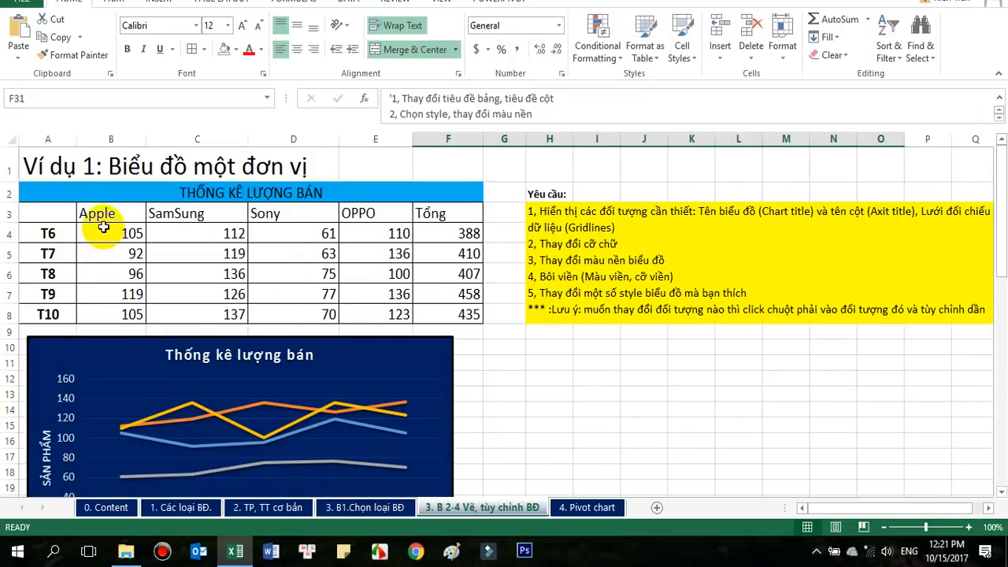
left_click_drag(50, 215, 411, 323)
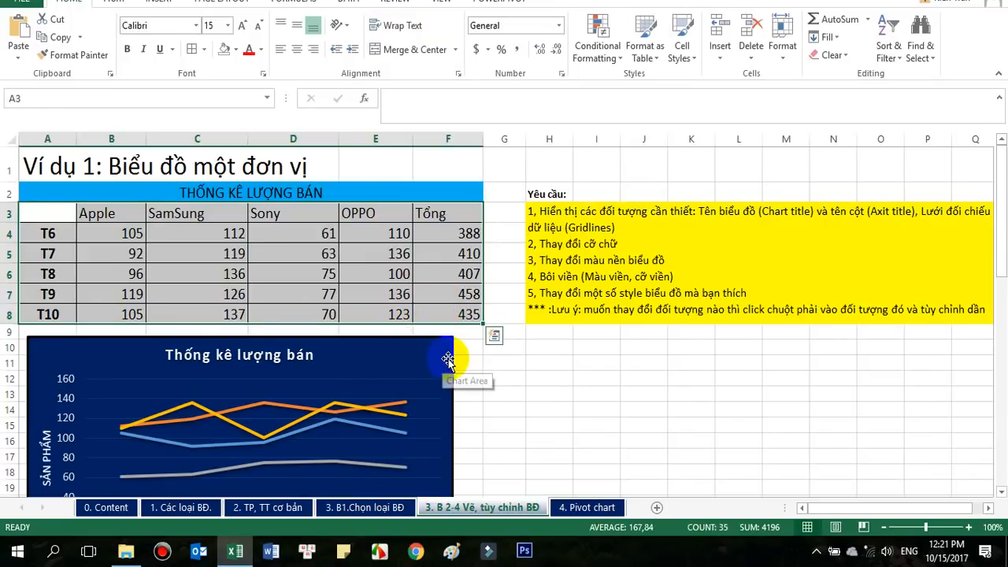
left_click_drag(67, 211, 434, 309)
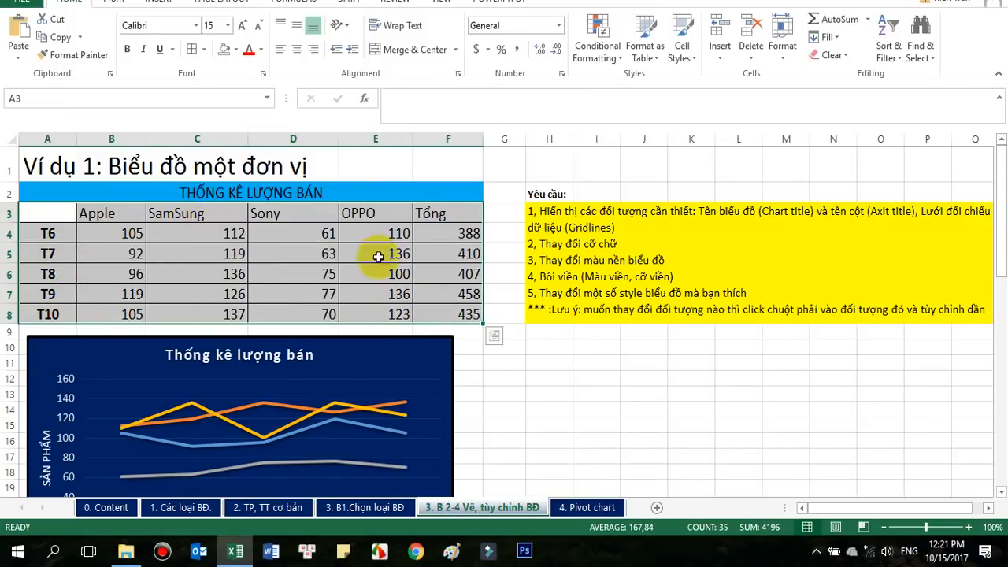
Examine the dark blue sample line chart, its source range and the Yêu cầu list of formatting requirements.
scroll(504, 350, "down", 1)
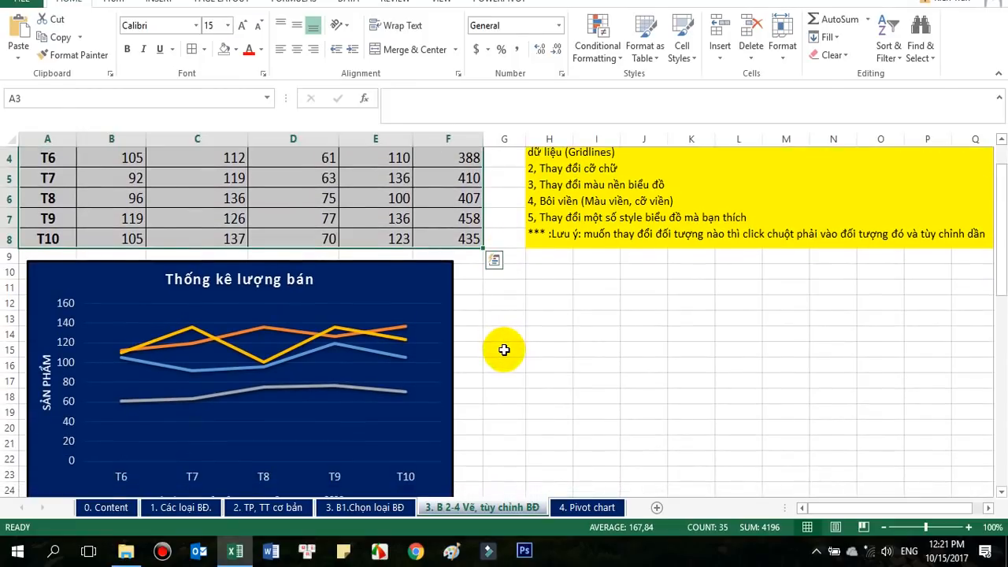
left_click(414, 277)
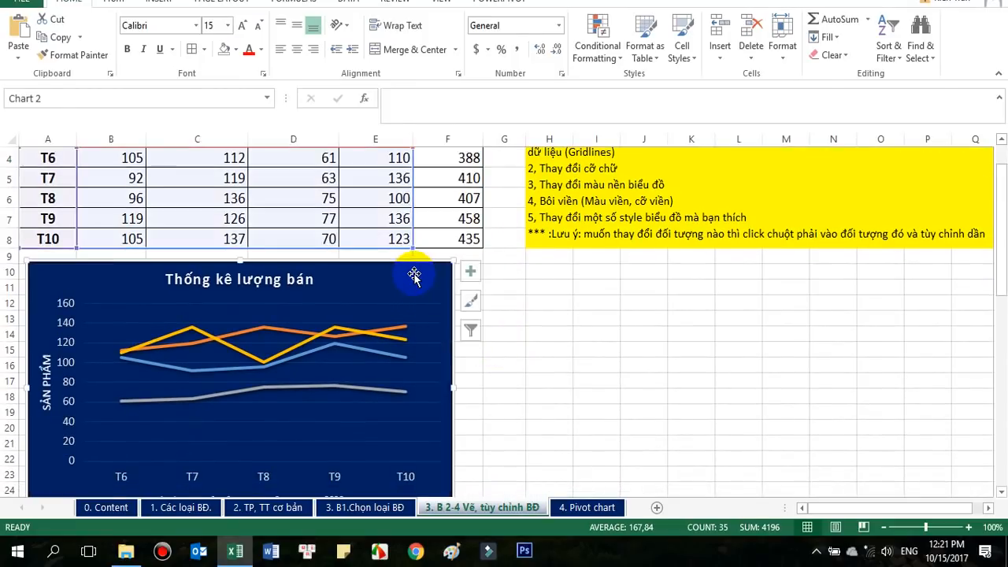
scroll(413, 276, "up", 1)
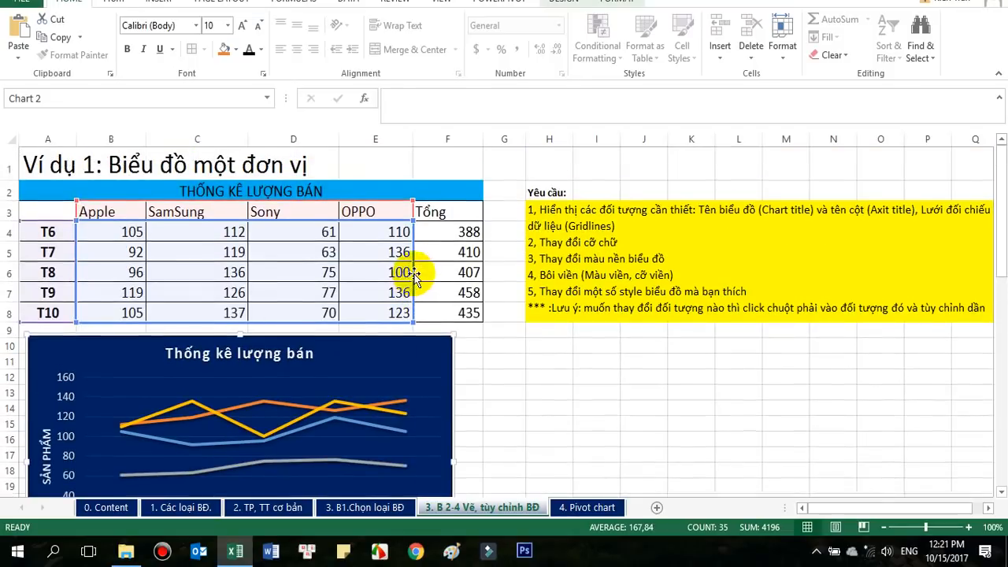
left_click(608, 249)
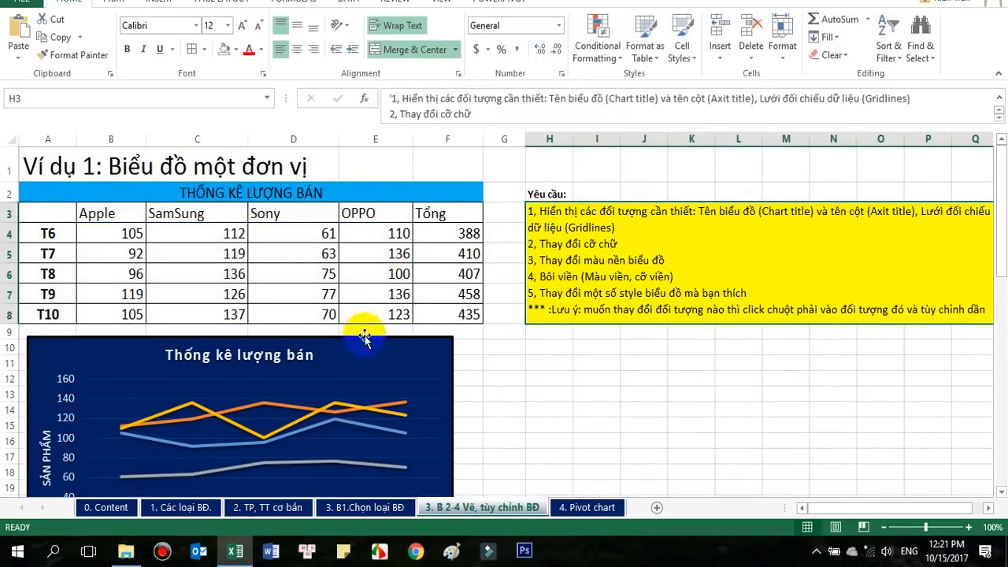
scroll(369, 346, "down", 2)
scroll(415, 268, "up", 1)
left_click(417, 271)
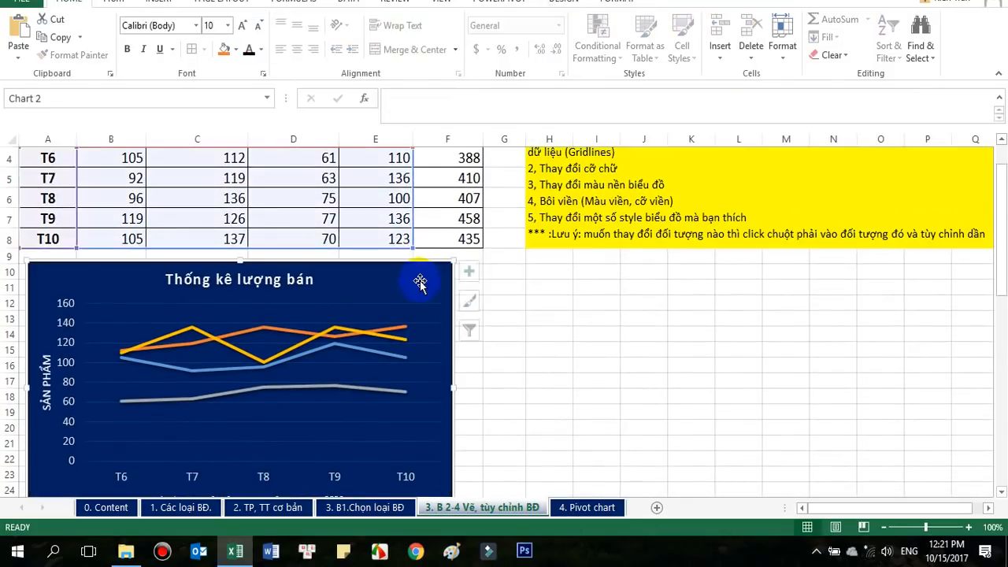
scroll(417, 280, "up", 1)
scroll(422, 288, "down", 1)
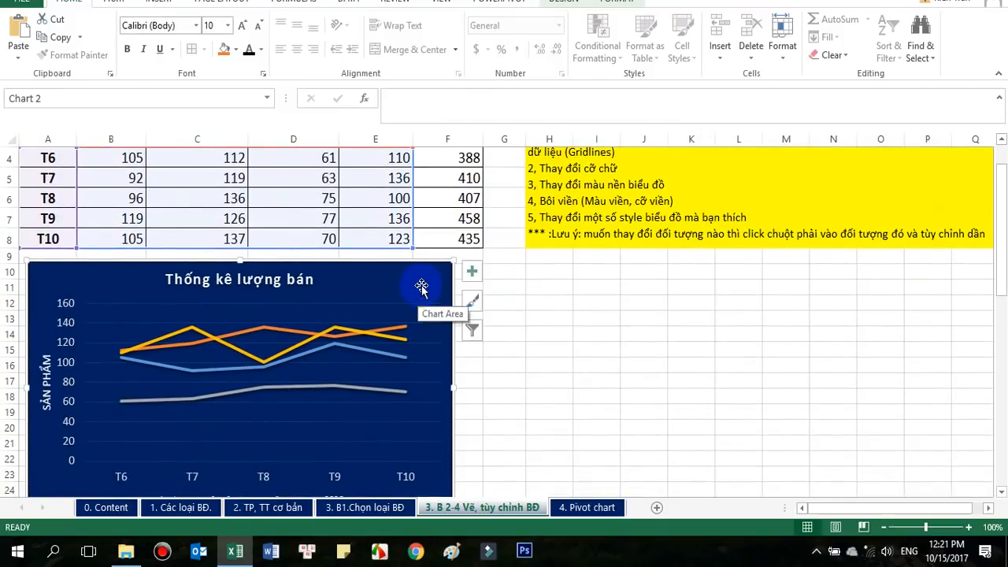
scroll(425, 284, "up", 1)
Insert a 2-D line chart from the Apple, SamSung, Sony and OPPO data for T6 to T10 in A3:E8.
left_click_drag(59, 216, 370, 314)
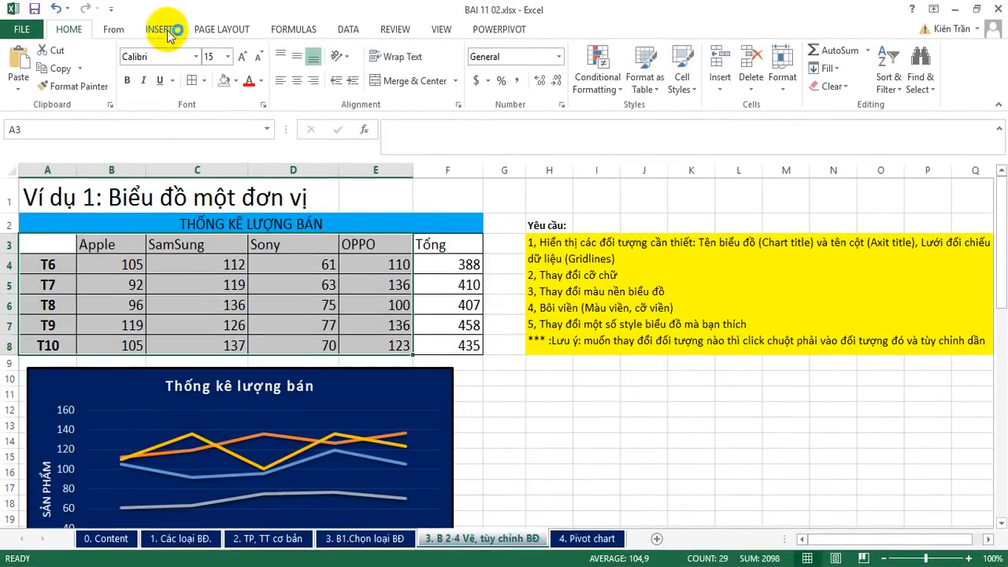
left_click(160, 32)
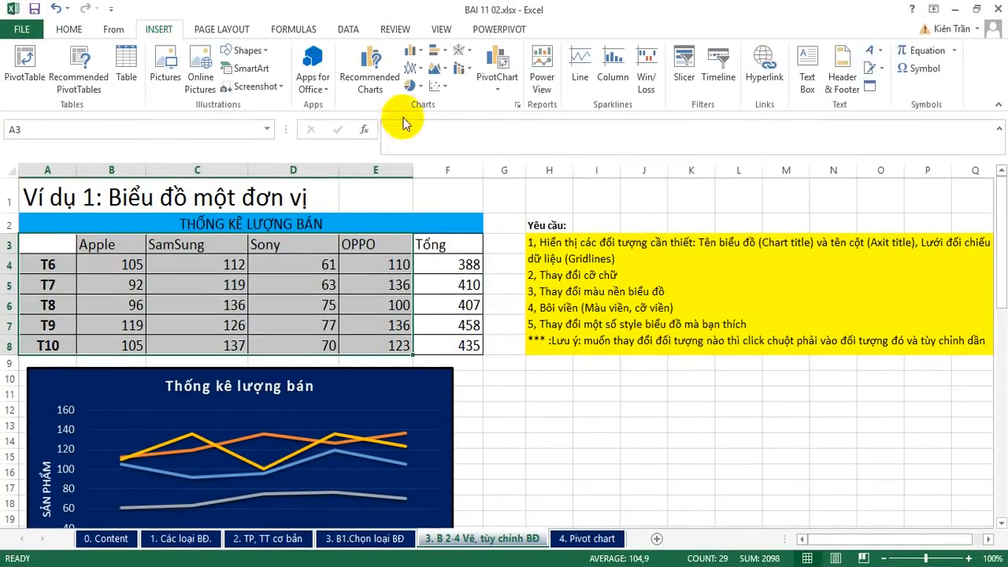
left_click(422, 72)
left_click(423, 119)
Collapse the ribbon and move the new line chart beside the dark blue sample chart, below the requirements box.
scroll(689, 340, "down", 1)
scroll(689, 340, "down", 2)
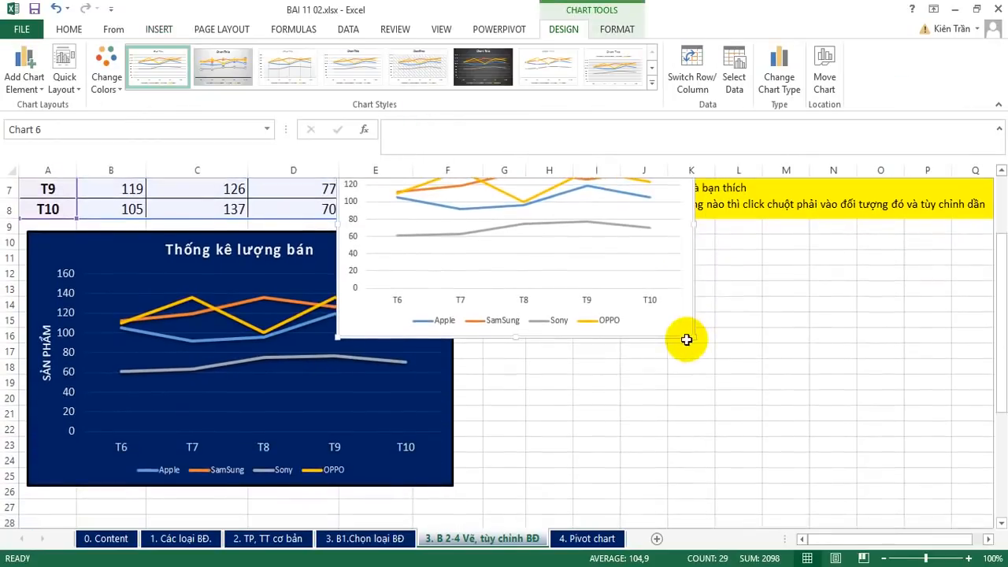
scroll(685, 338, "up", 1)
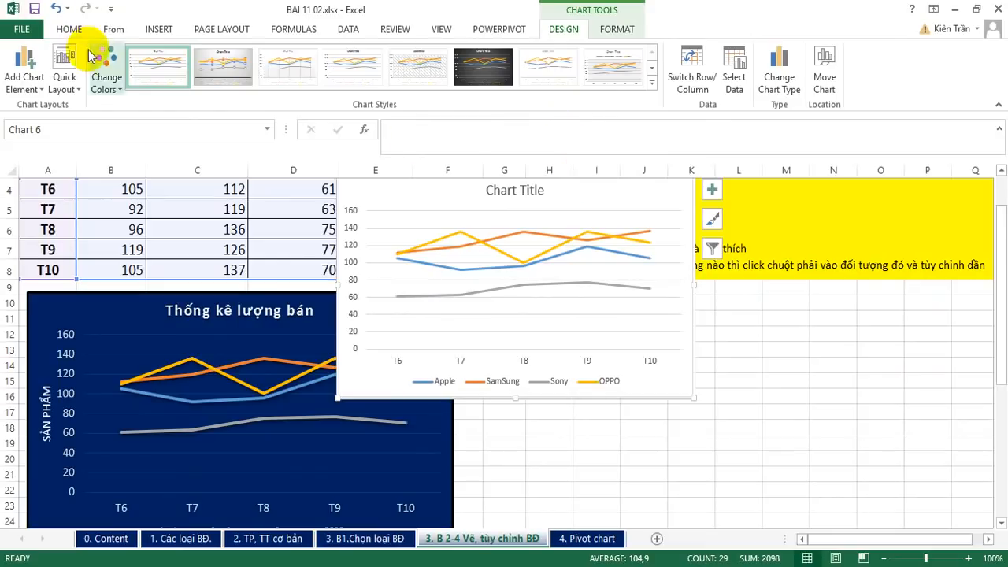
left_click(68, 29)
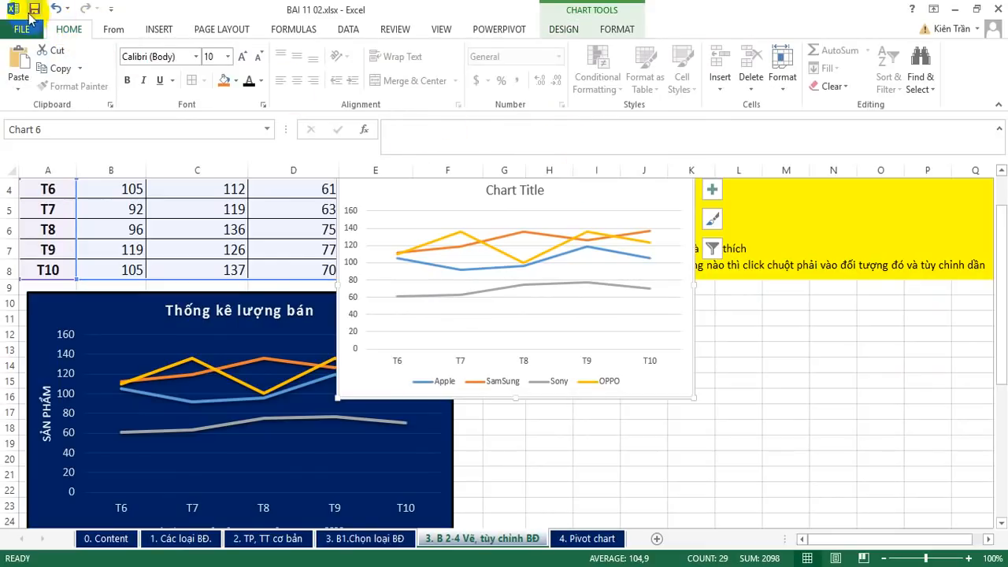
double_click(67, 28)
mouse_move(672, 128)
left_mouse_down()
mouse_move(803, 286)
mouse_move(813, 247)
left_mouse_up()
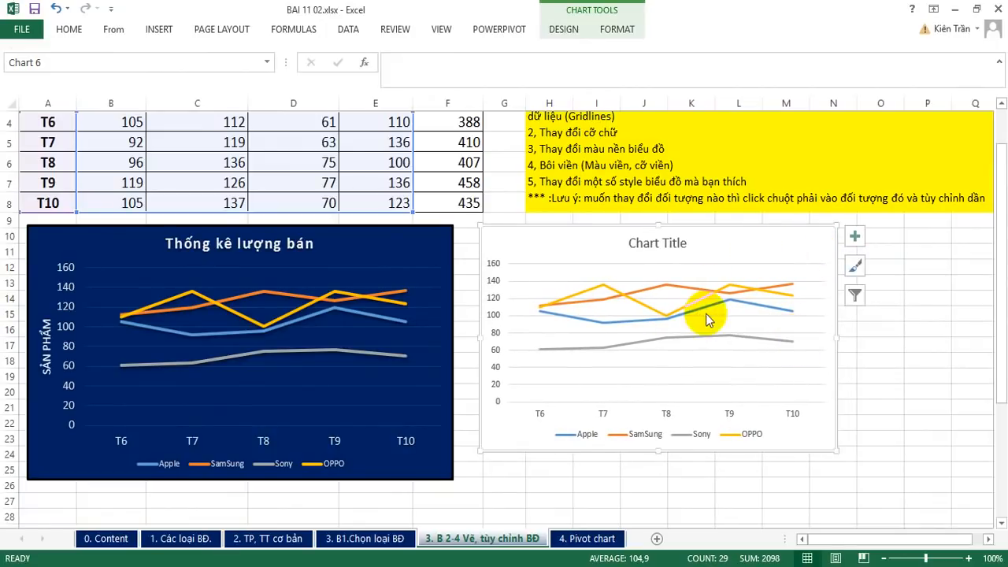
Replace the new line chart's placeholder title with "Thống kê lượng bán" to match the sample chart.
scroll(697, 315, "up", 1)
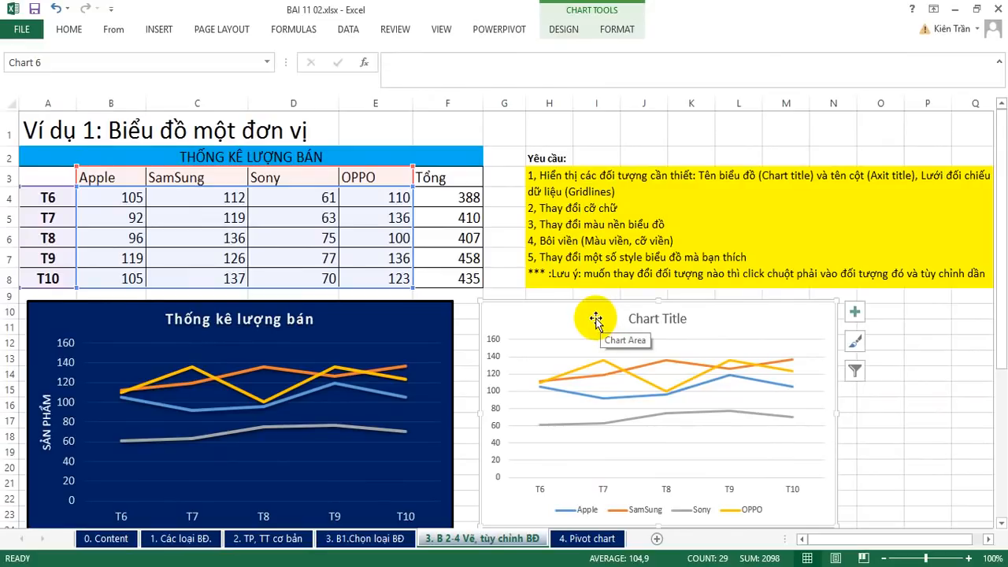
left_click(428, 319)
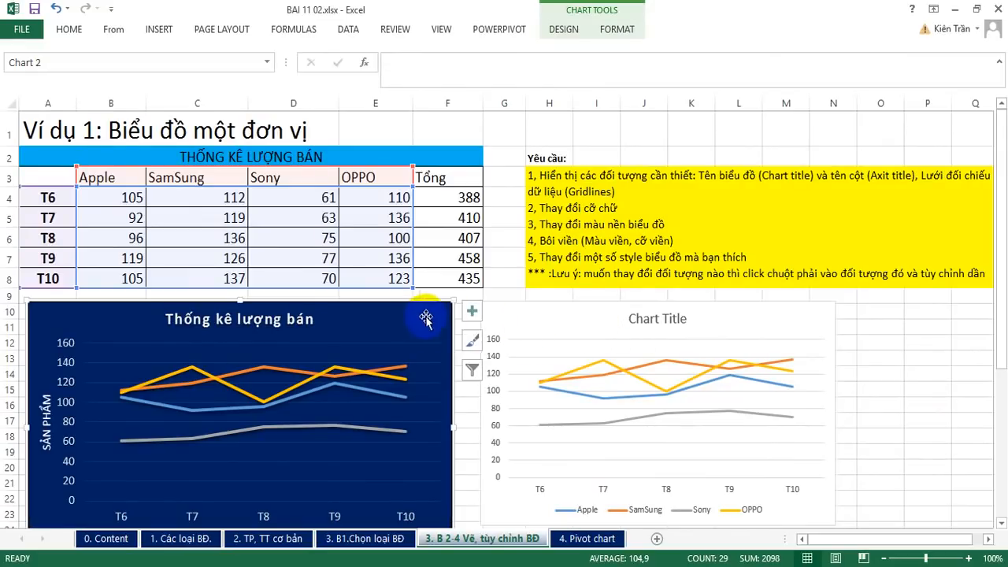
scroll(835, 355, "down", 1)
scroll(828, 353, "up", 1)
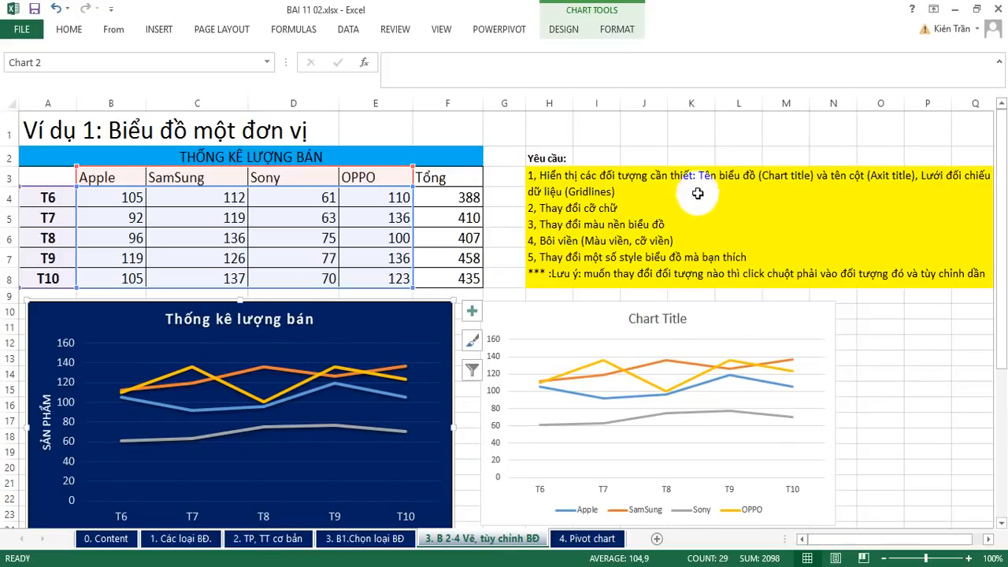
left_click(657, 319)
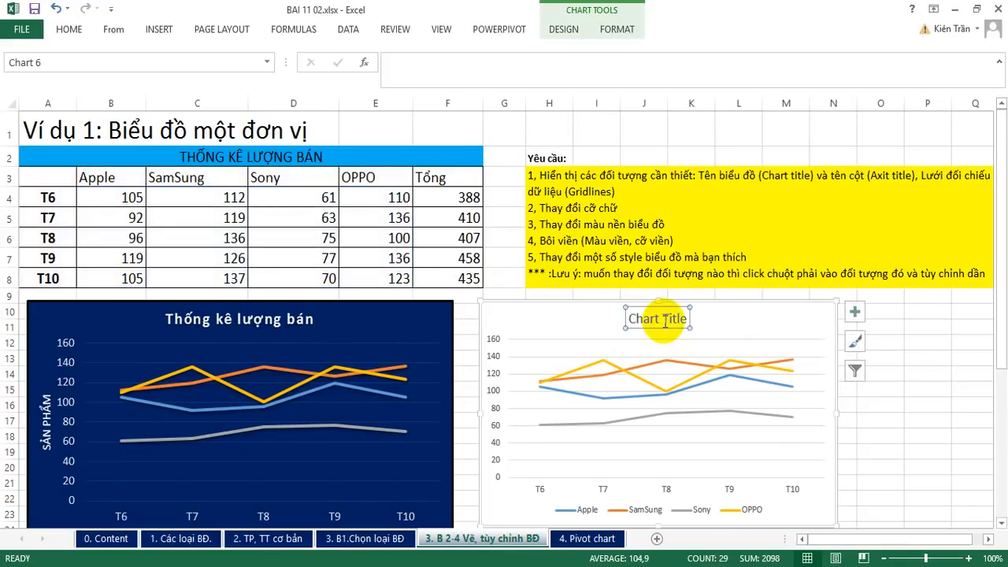
type("Thô")
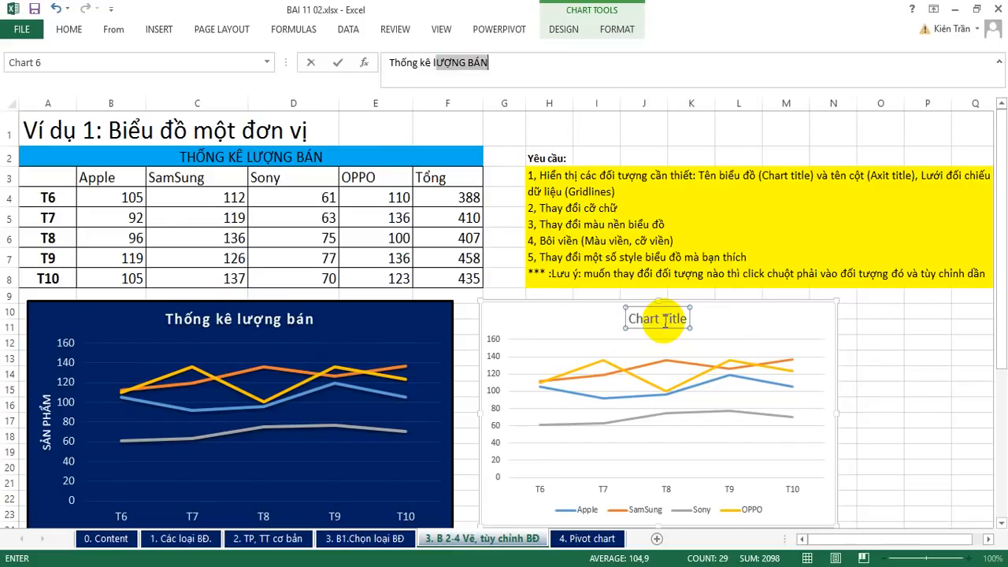
left_click(859, 333)
left_click(776, 339)
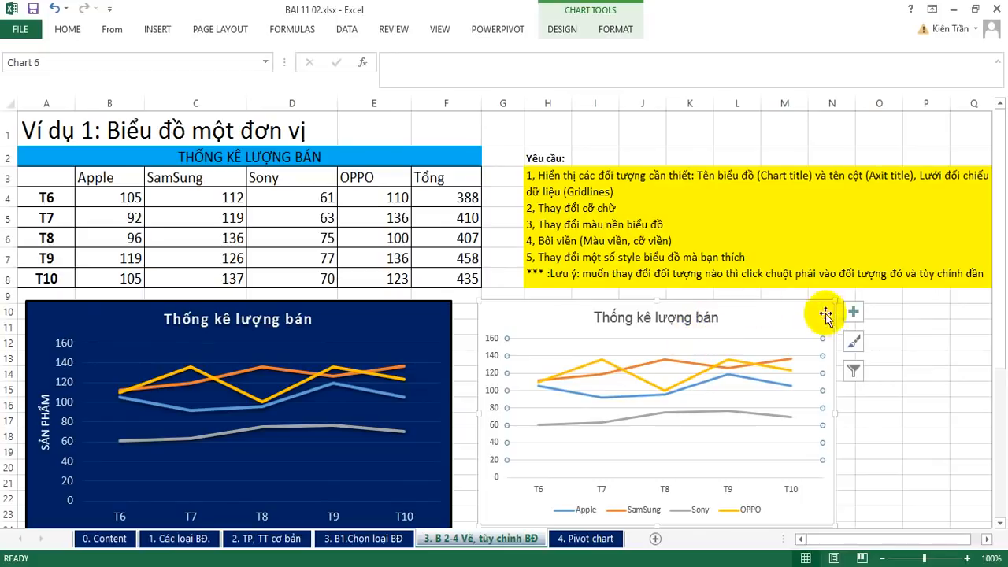
left_click(932, 340)
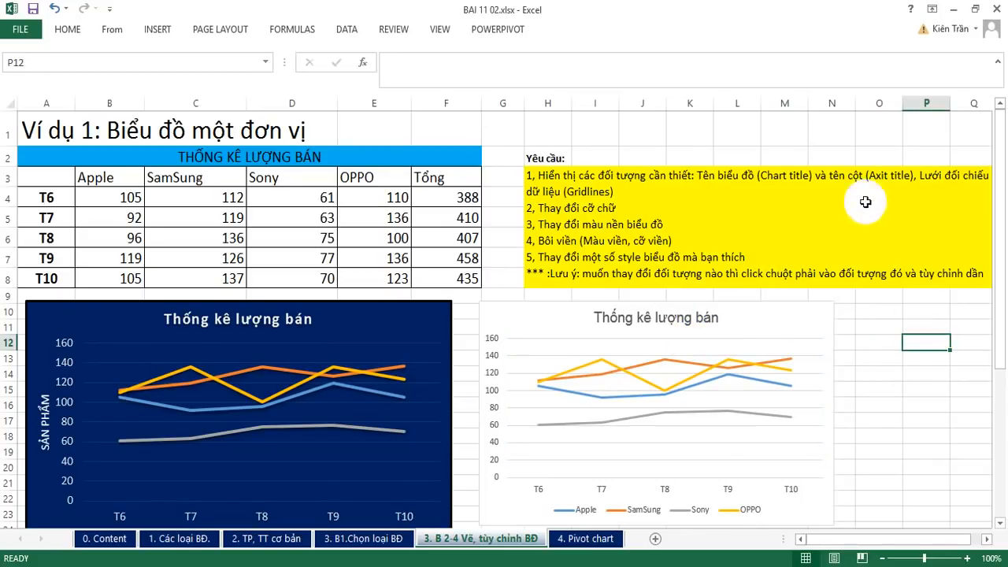
Add axis titles to the new line chart and name the vertical axis "SẢN PHẨM".
left_click(788, 313)
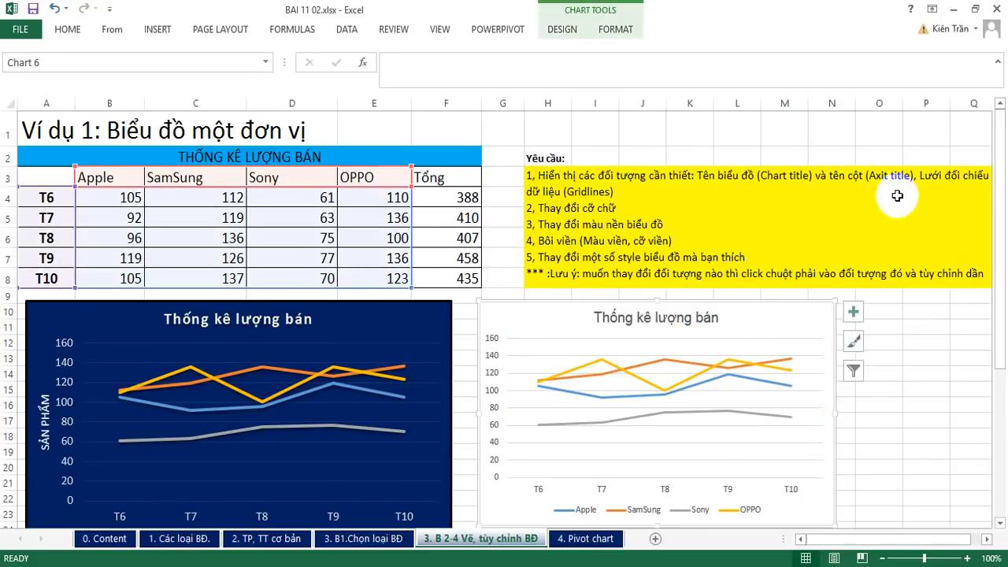
left_click(856, 313)
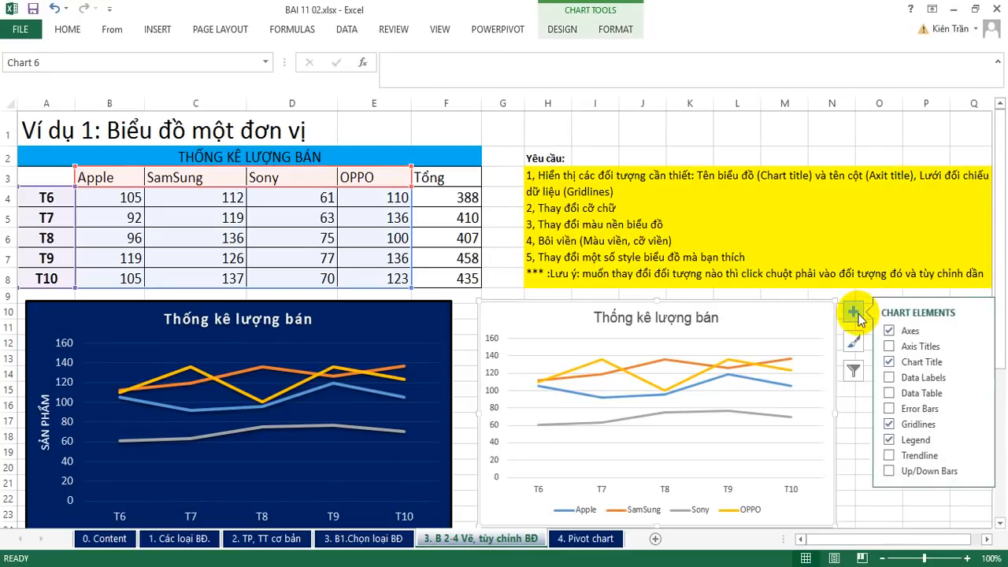
left_click(891, 347)
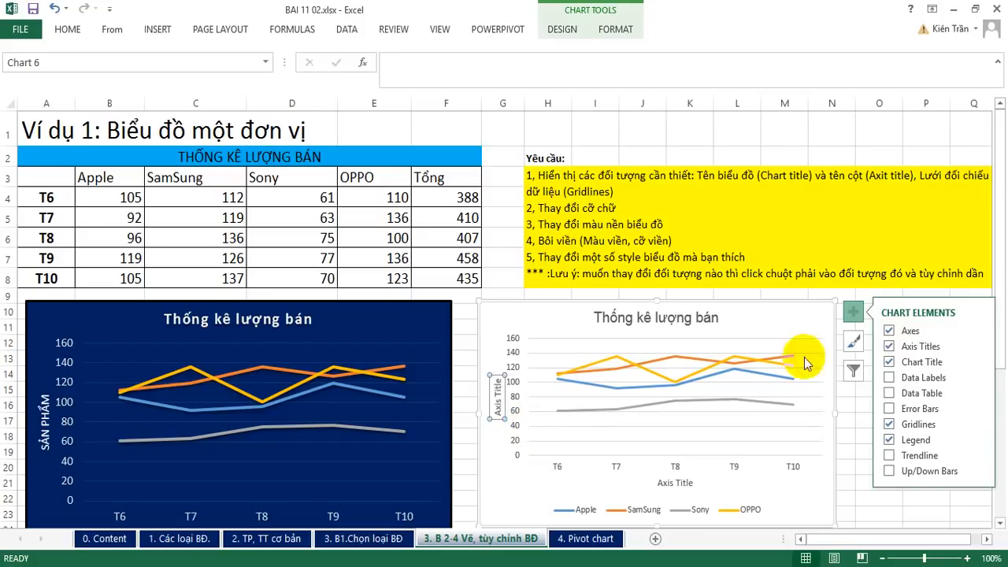
left_click(503, 409)
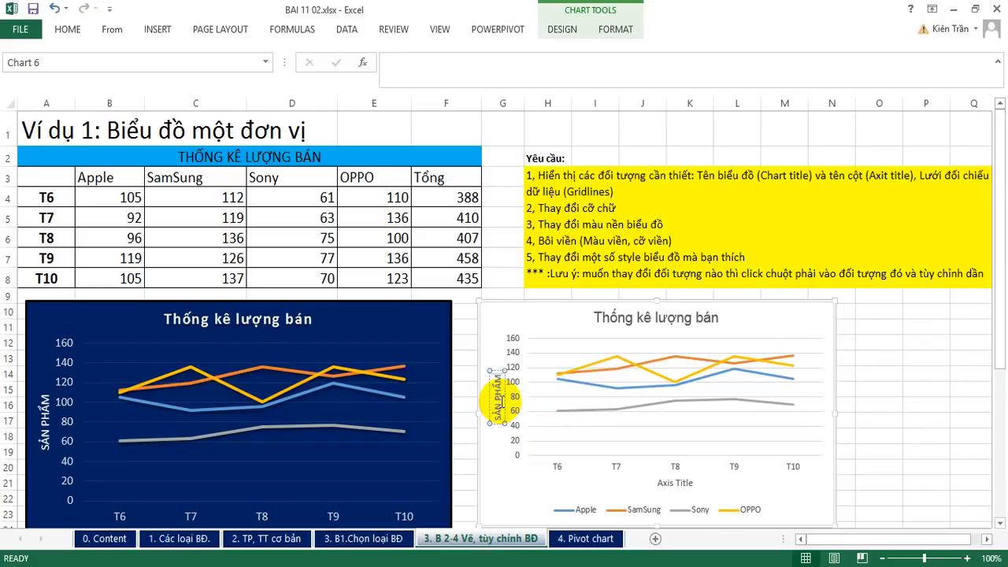
left_click(870, 389)
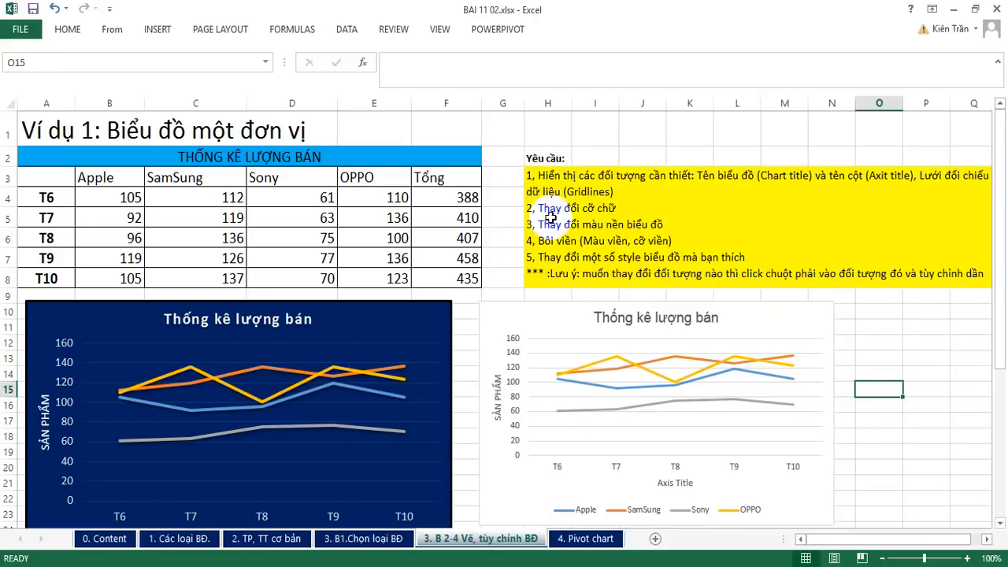
Enlarge the new line chart to about the same size as the dark blue sample chart.
left_click(392, 342)
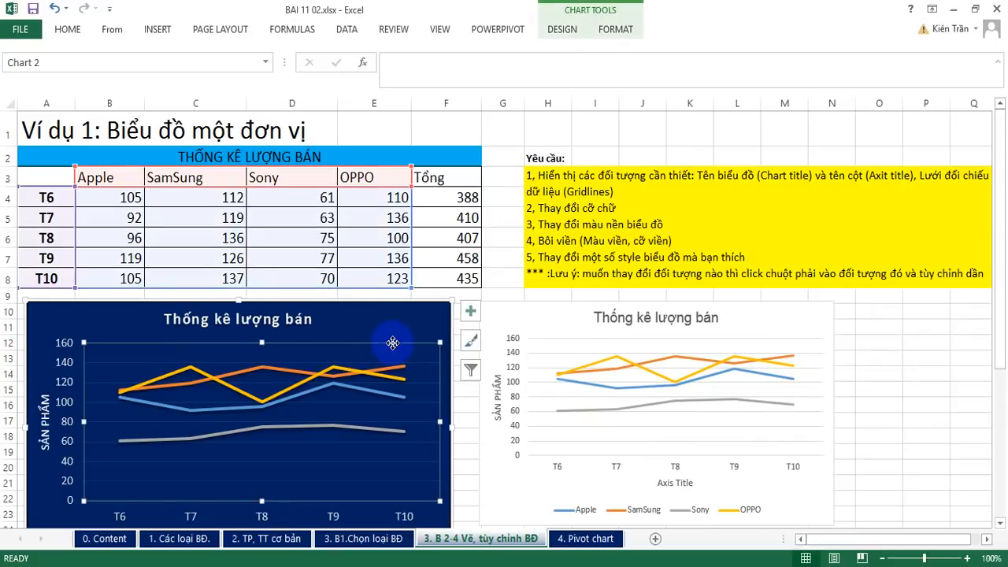
left_click(623, 354)
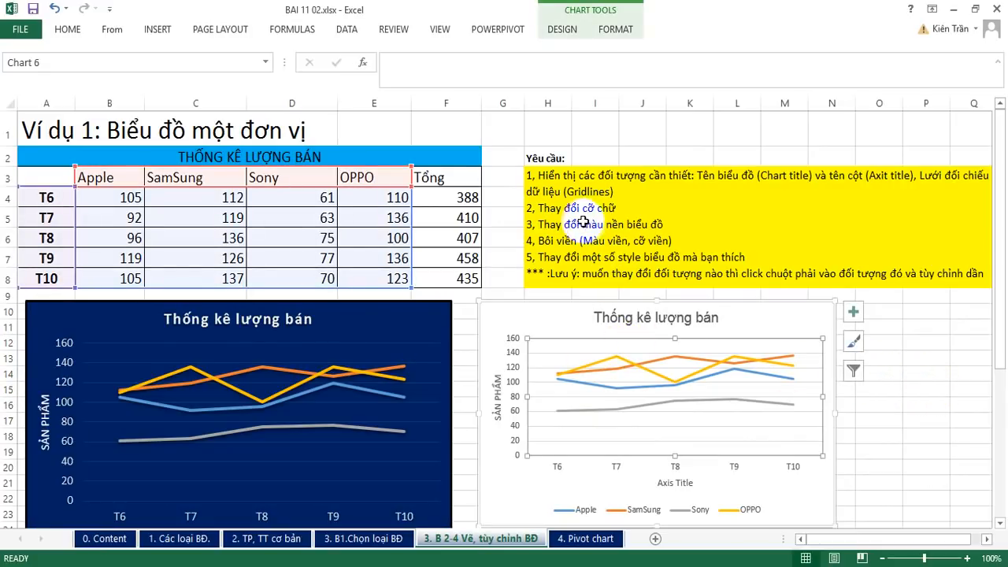
left_click(68, 29)
scroll(733, 360, "down", 2)
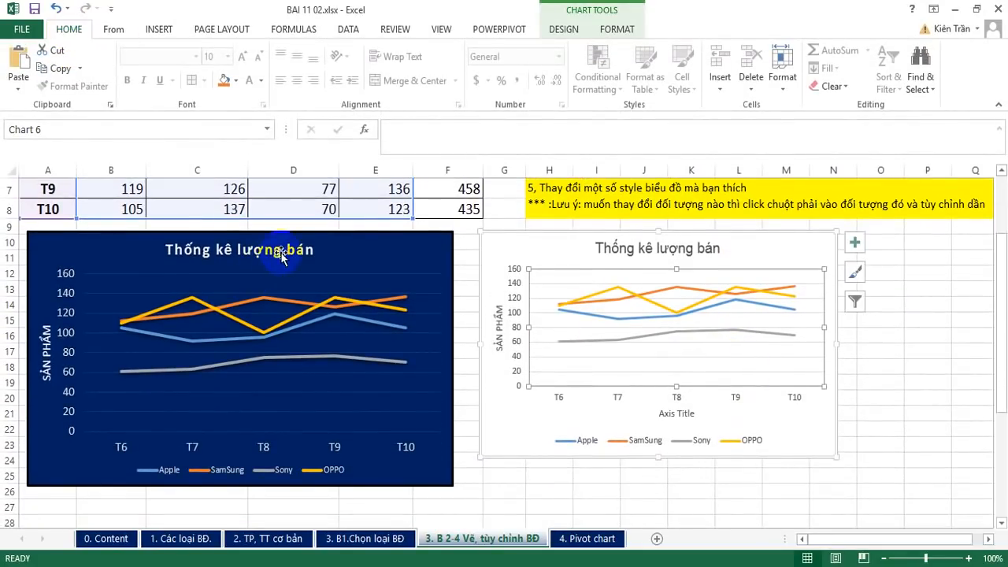
left_click(281, 256)
left_click(696, 252)
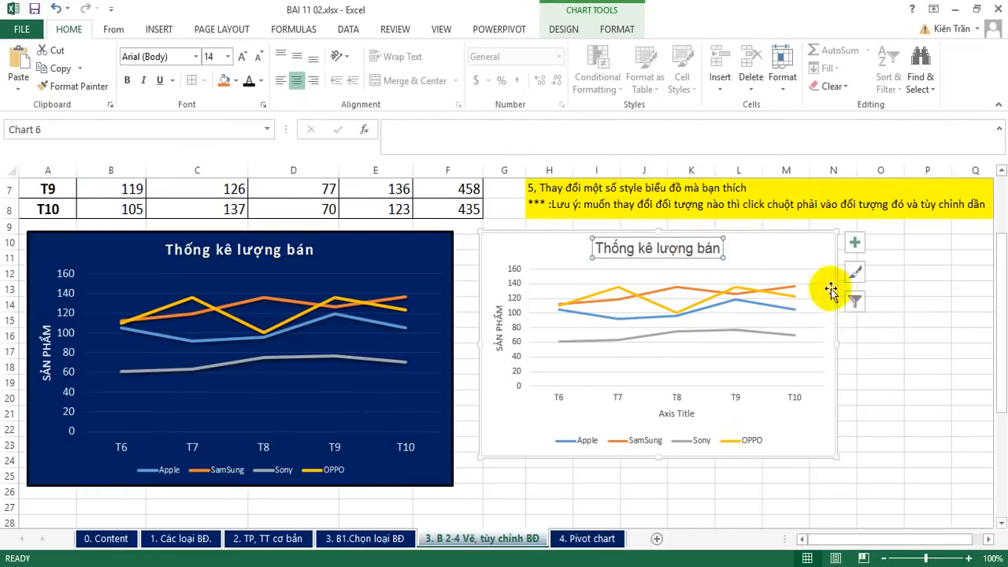
left_click(825, 260)
left_click_drag(836, 457, 890, 473)
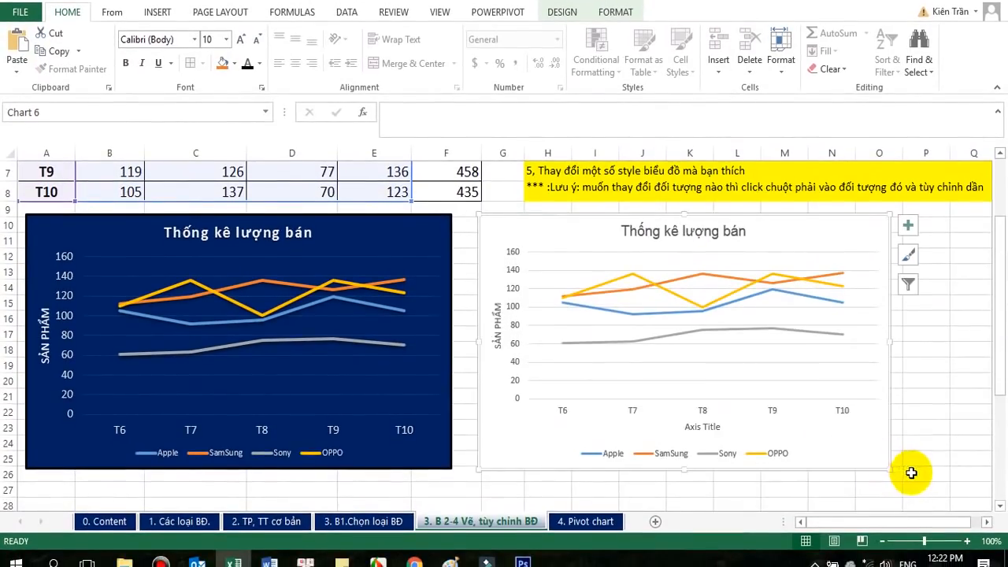
Set the new chart's title font size to 16, matching the sample chart's title.
left_click(999, 441)
scroll(784, 394, "up", 3)
scroll(783, 391, "up", 6)
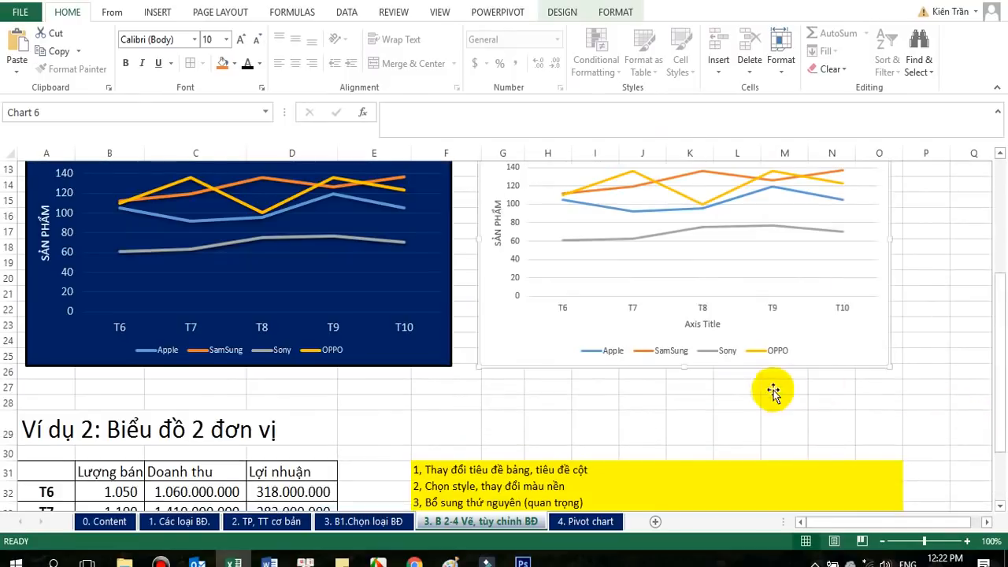
scroll(664, 412, "down", 1)
left_click(285, 293)
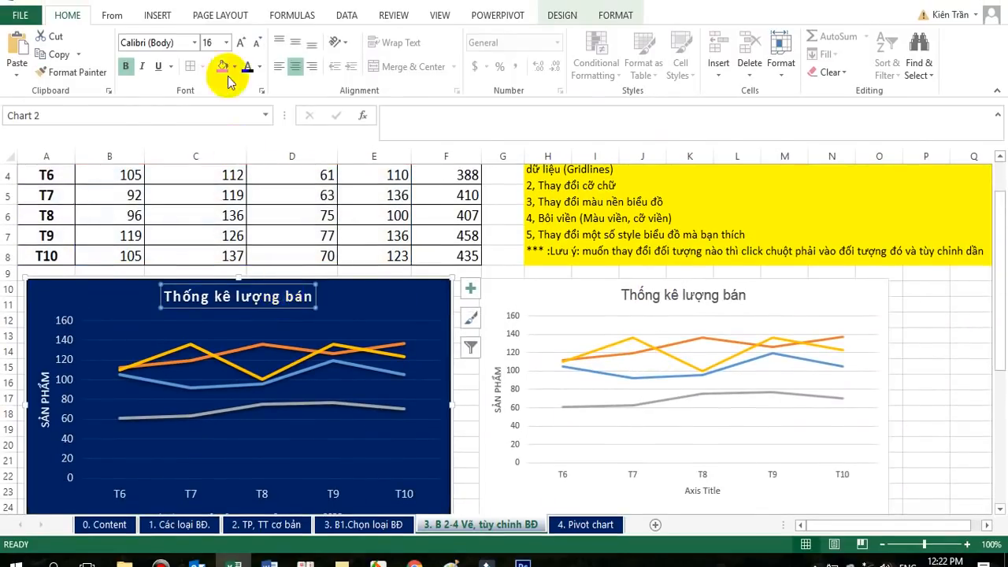
left_click(701, 290)
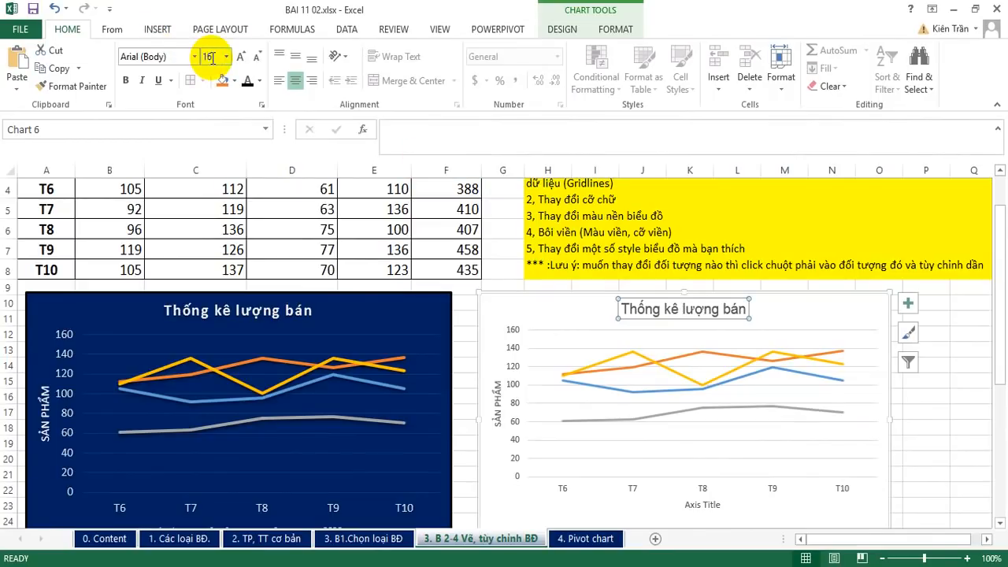
key("Return")
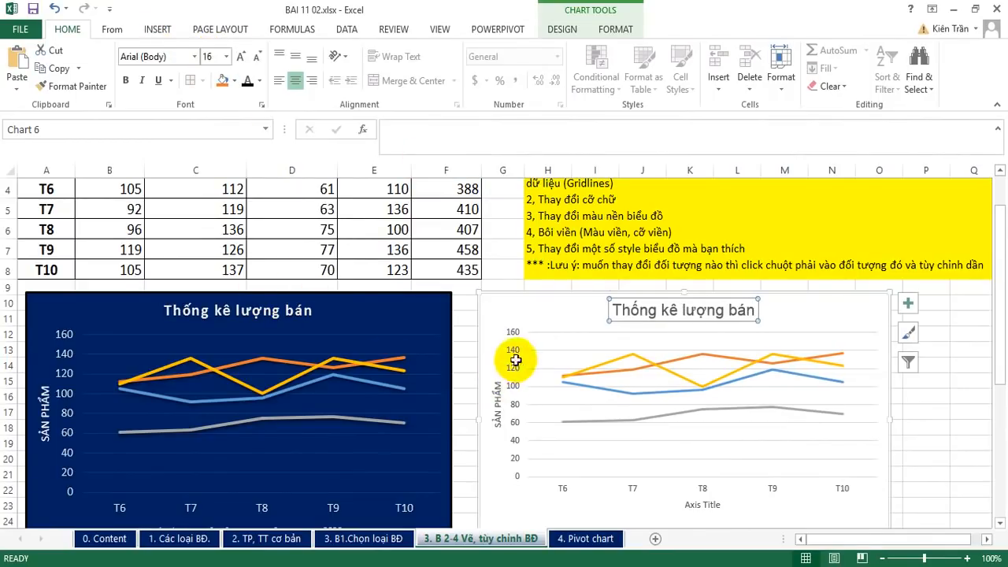
Set the font size of the new chart's vertical axis labels to 12.
left_click(62, 359)
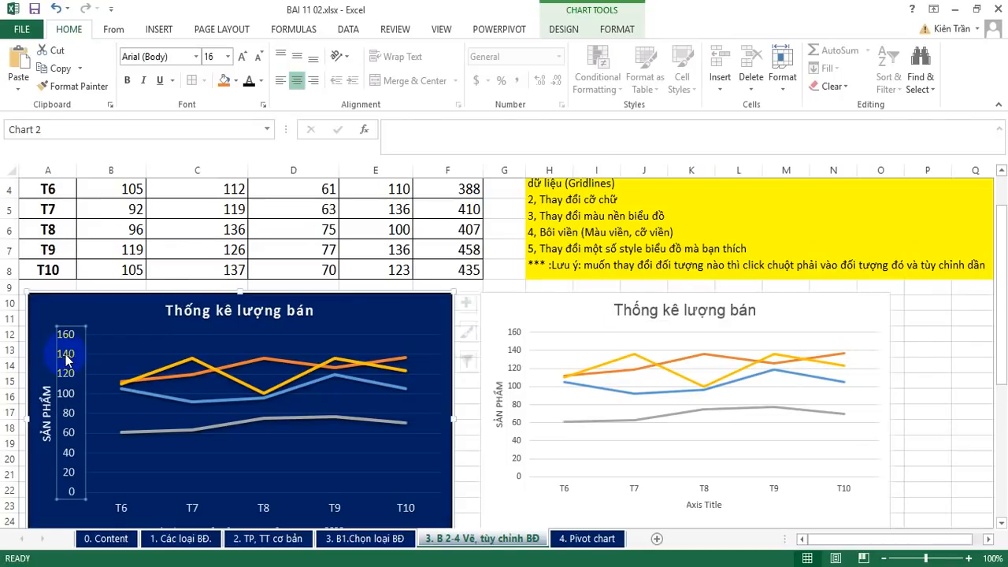
left_click(522, 397)
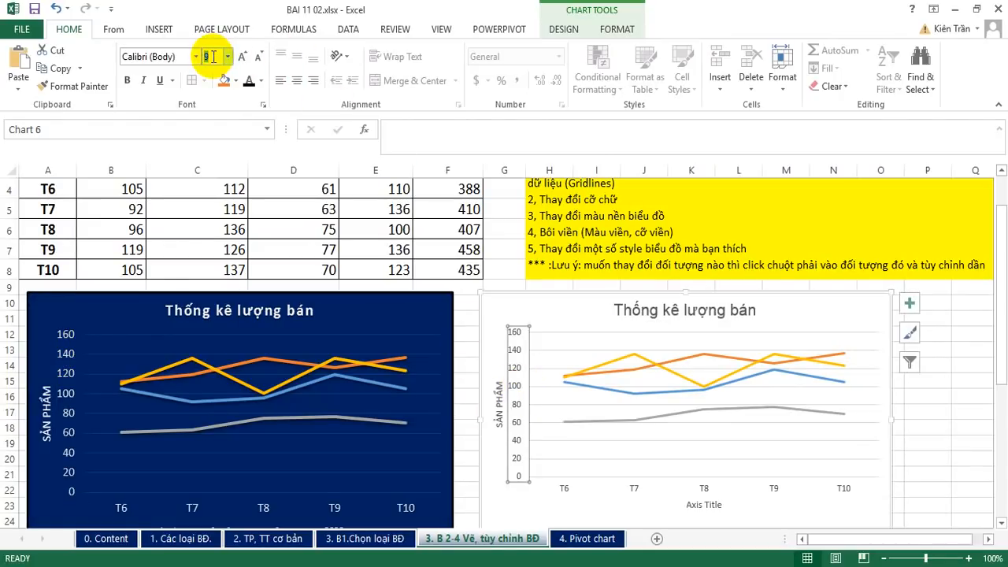
key("Return")
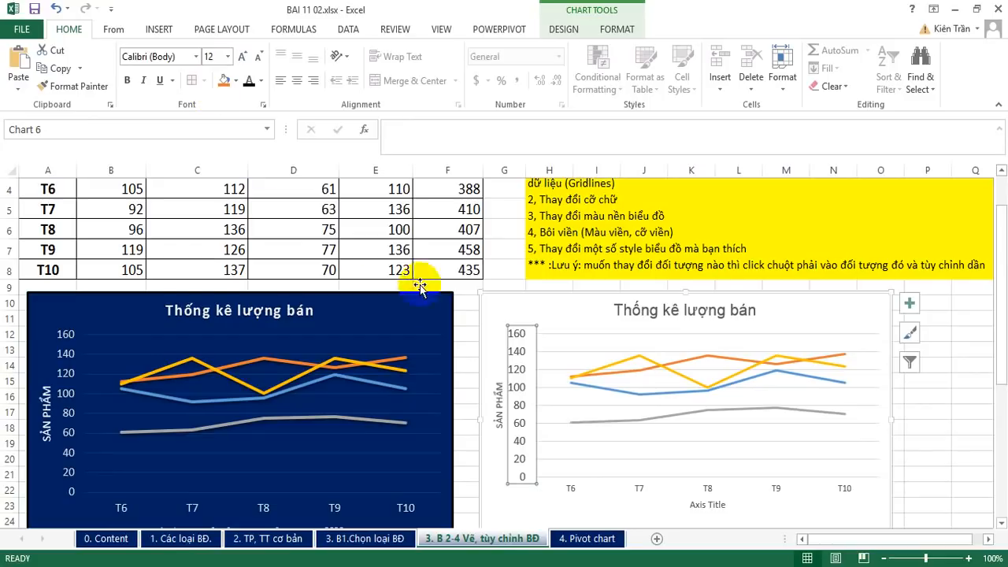
Set the font size of the new chart's horizontal axis labels, T6 to T10, to 12.
scroll(416, 281, "down", 1)
left_click(409, 447)
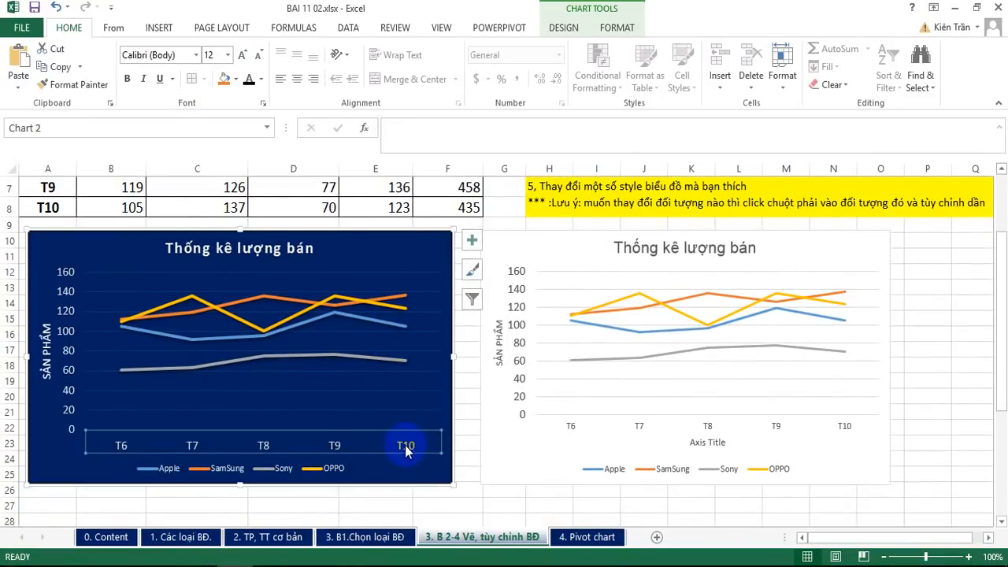
left_click(641, 427)
left_click(208, 52)
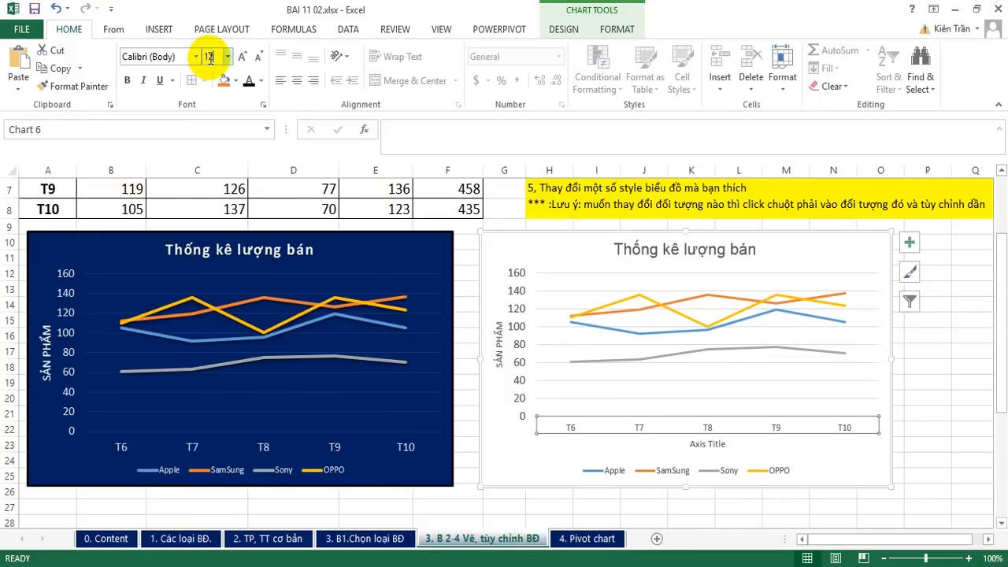
type("12")
key("Return")
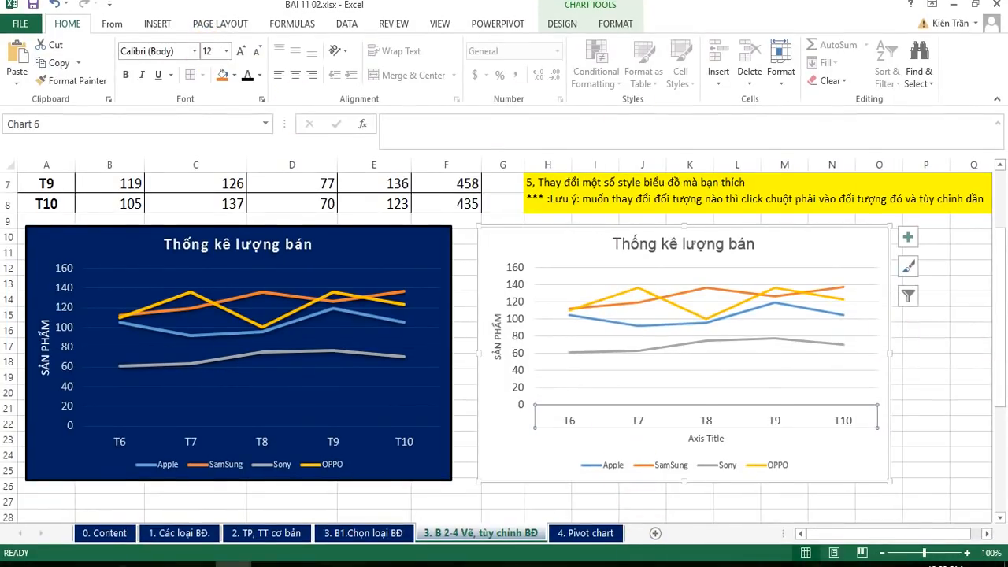
left_click(999, 277)
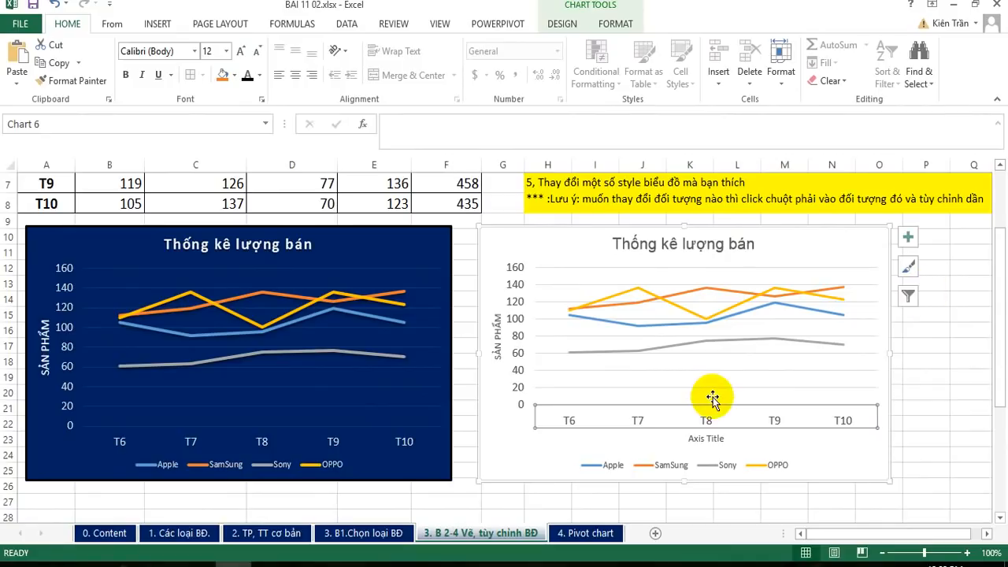
Delete the placeholder horizontal axis title below the month labels of the new chart.
left_click(923, 389)
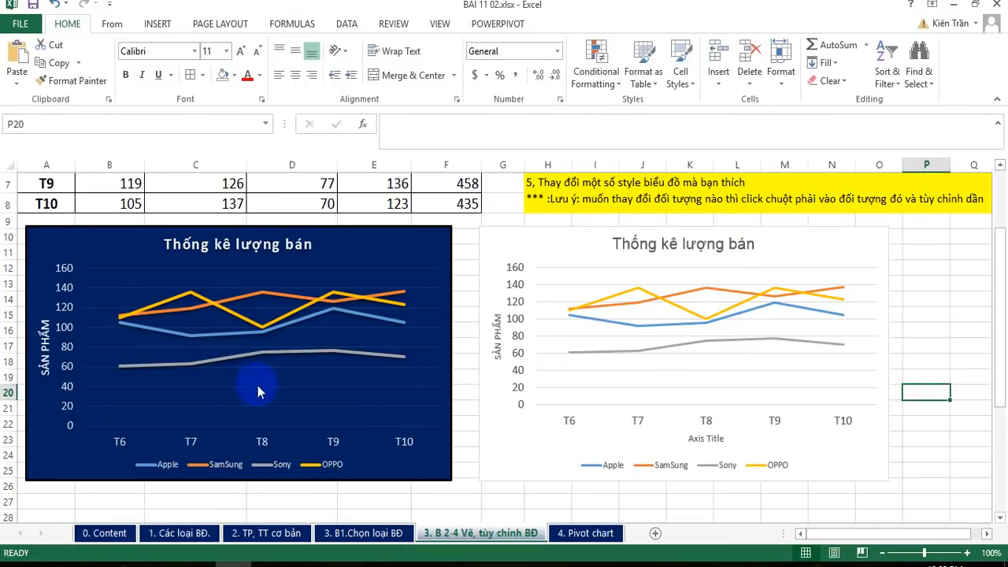
left_click(713, 441)
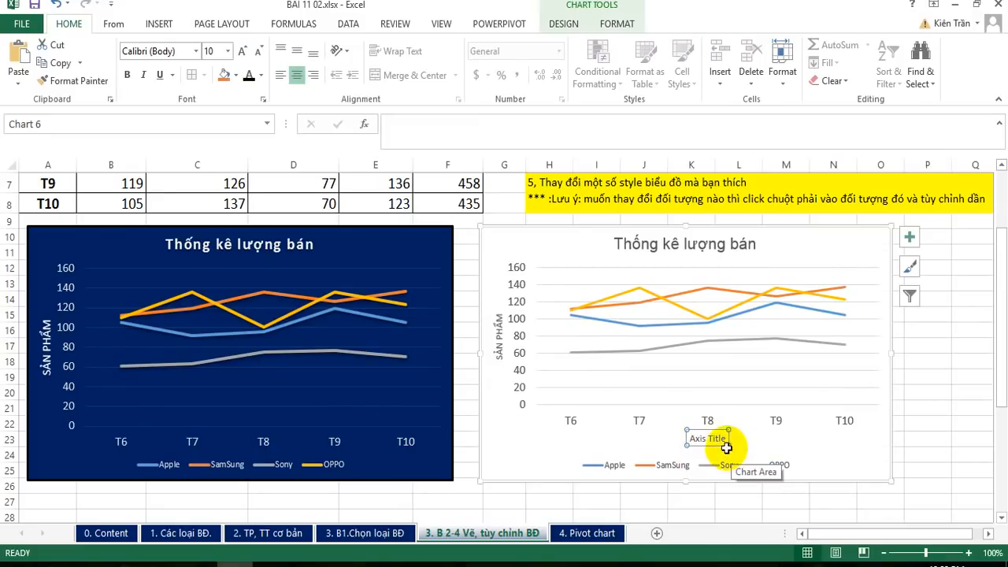
key("Delete")
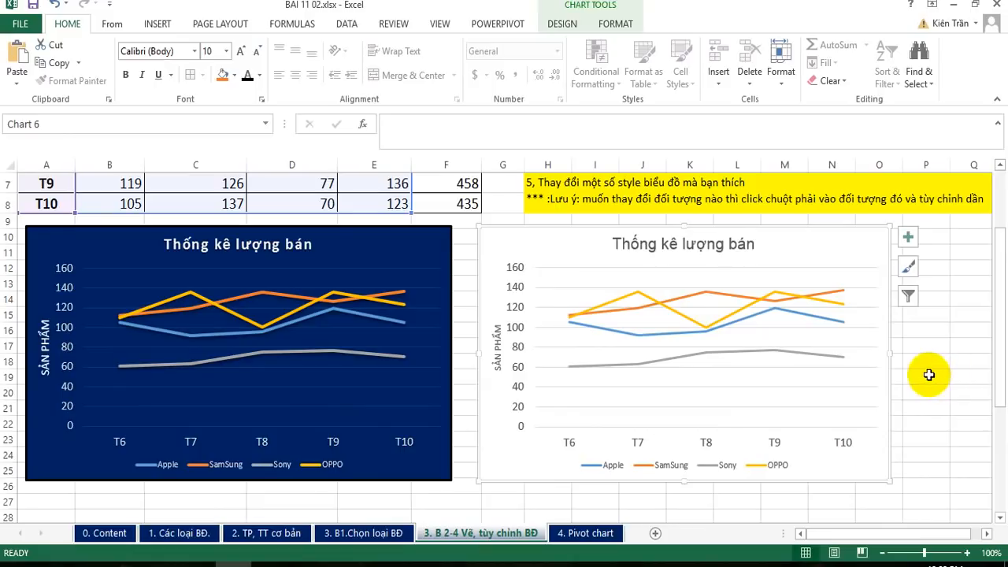
scroll(775, 263, "up", 1)
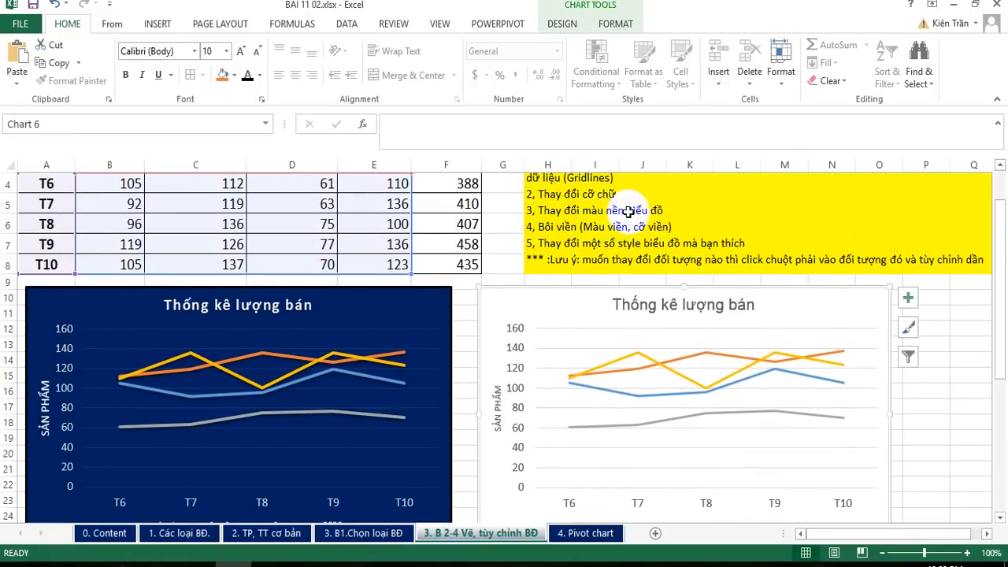
scroll(463, 278, "down", 1)
left_click(439, 251)
left_click(562, 239)
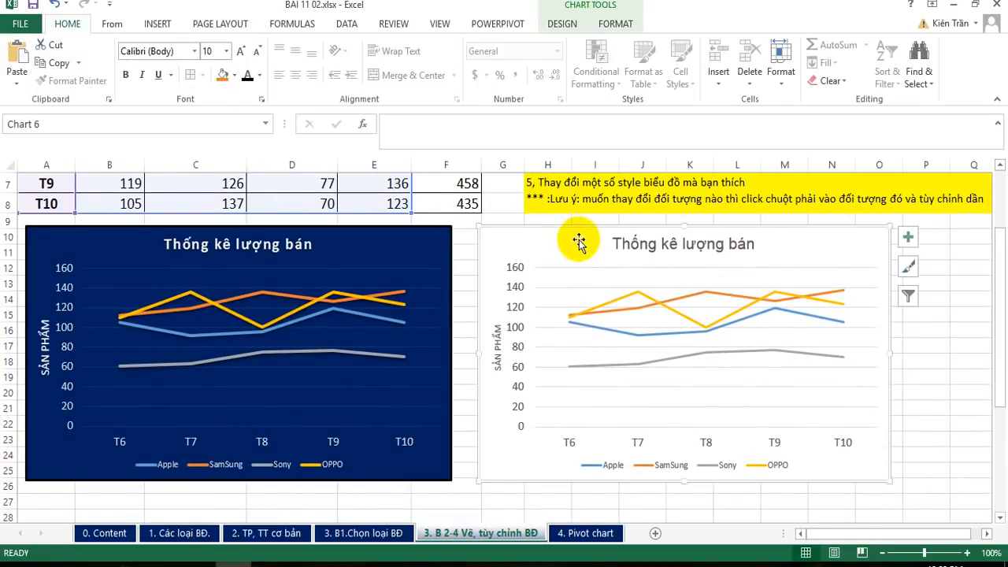
left_click(961, 367)
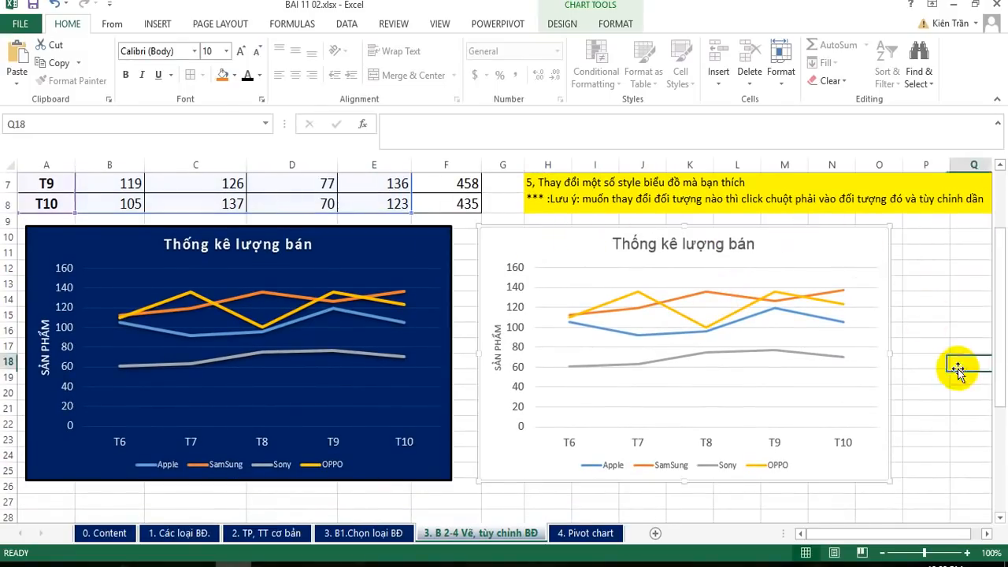
Apply a solid dark navy blue fill to the new chart's chart area, matching the sample chart's background.
left_click(866, 240)
right_click(863, 240)
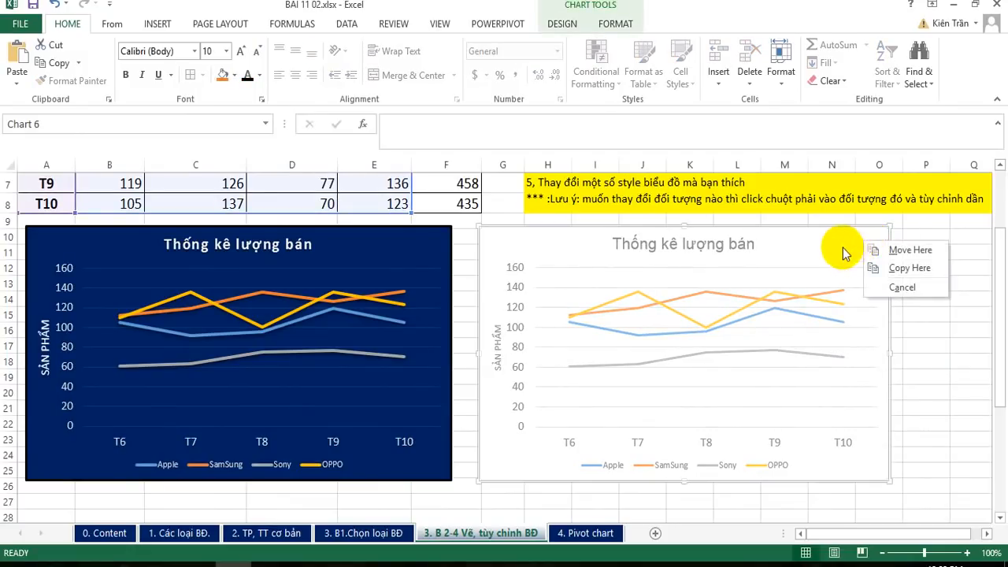
left_click(847, 243)
right_click(851, 251)
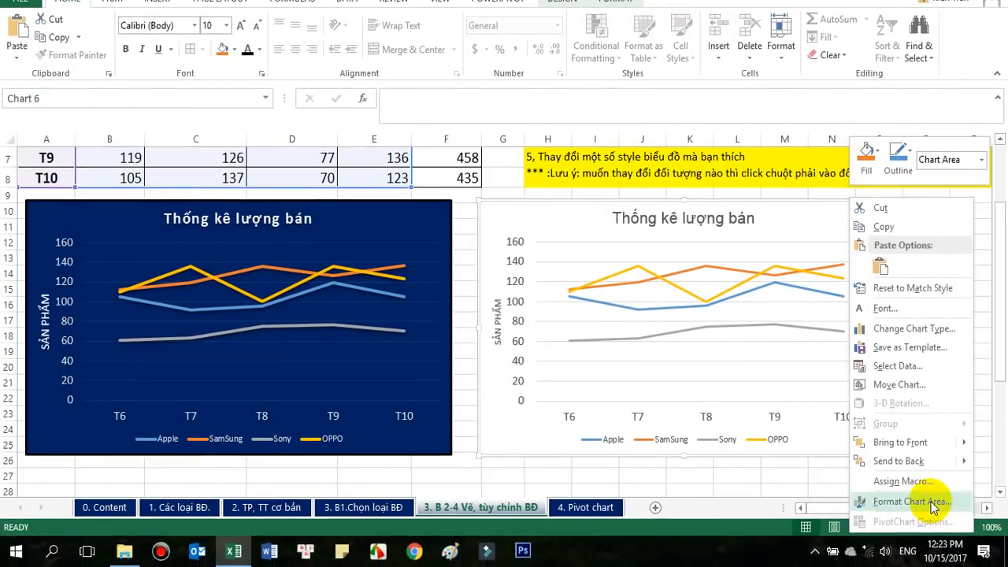
left_click(933, 504)
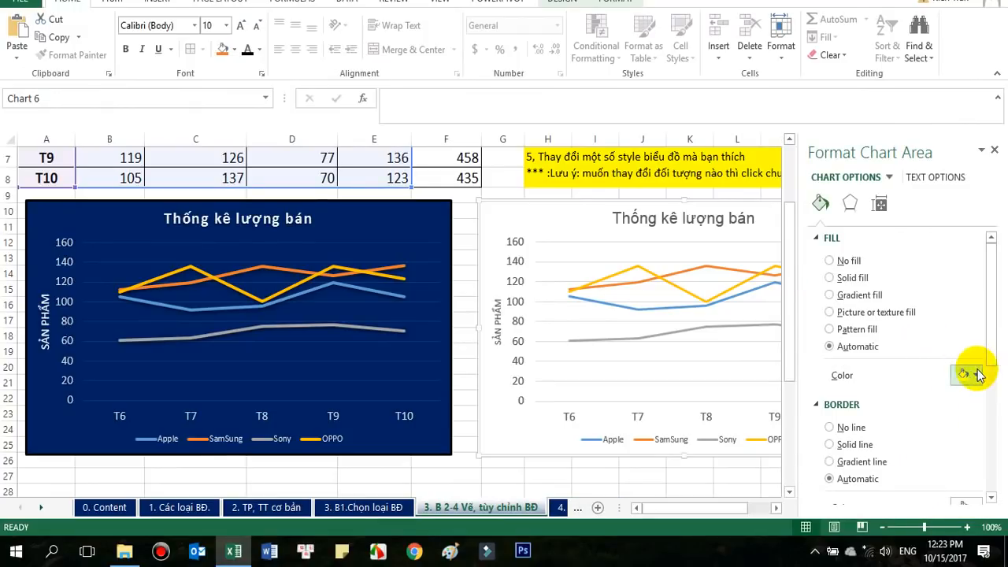
left_click(847, 280)
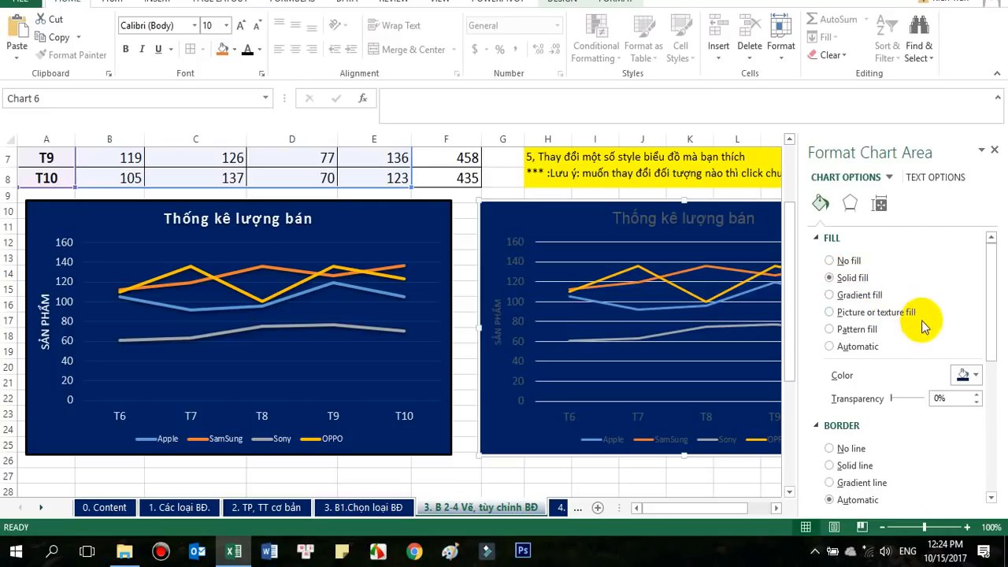
left_click(977, 377)
left_click(977, 377)
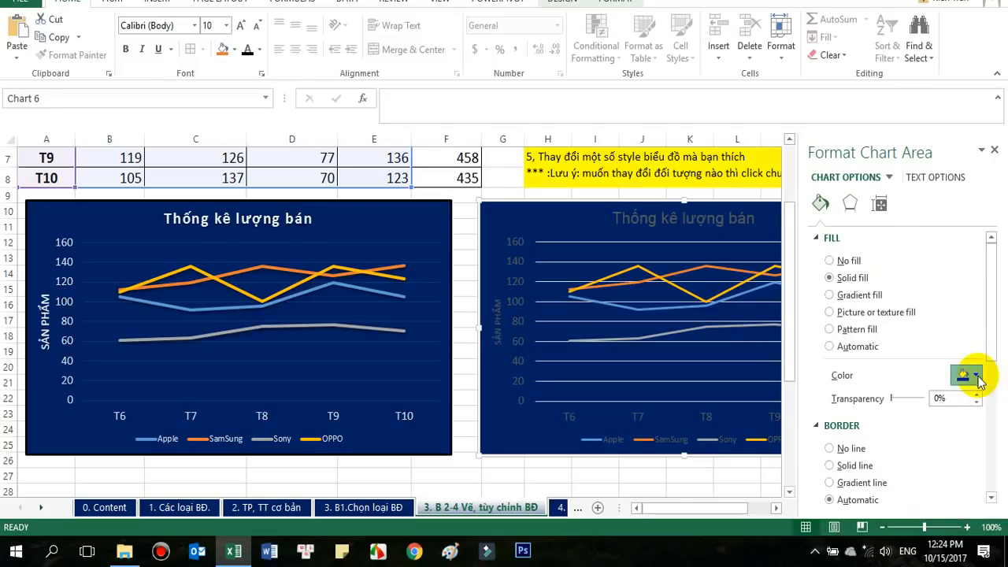
left_click(995, 151)
left_click(933, 388)
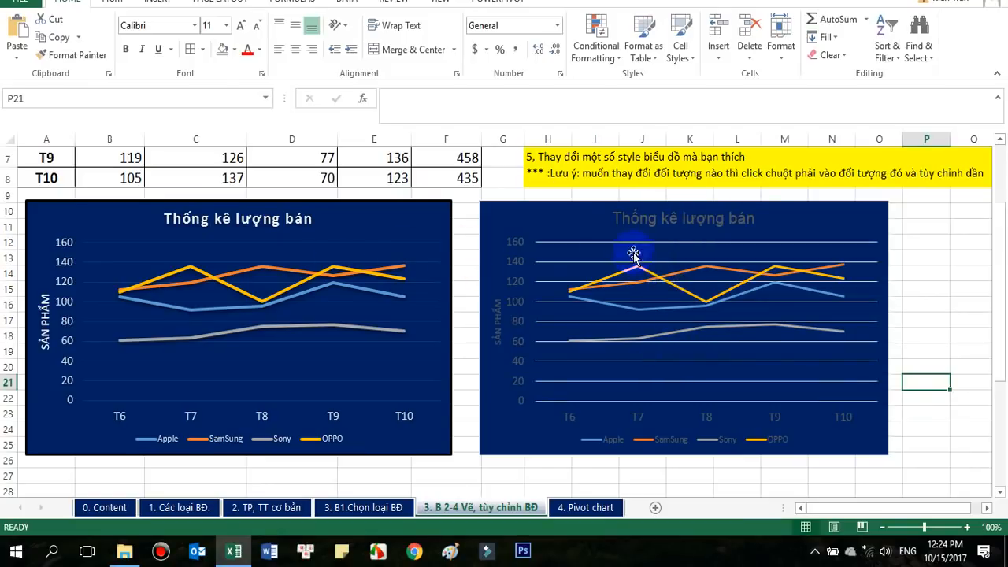
Set the font color of the new chart's title, Thống kê lượng bán, to white.
left_click(679, 233)
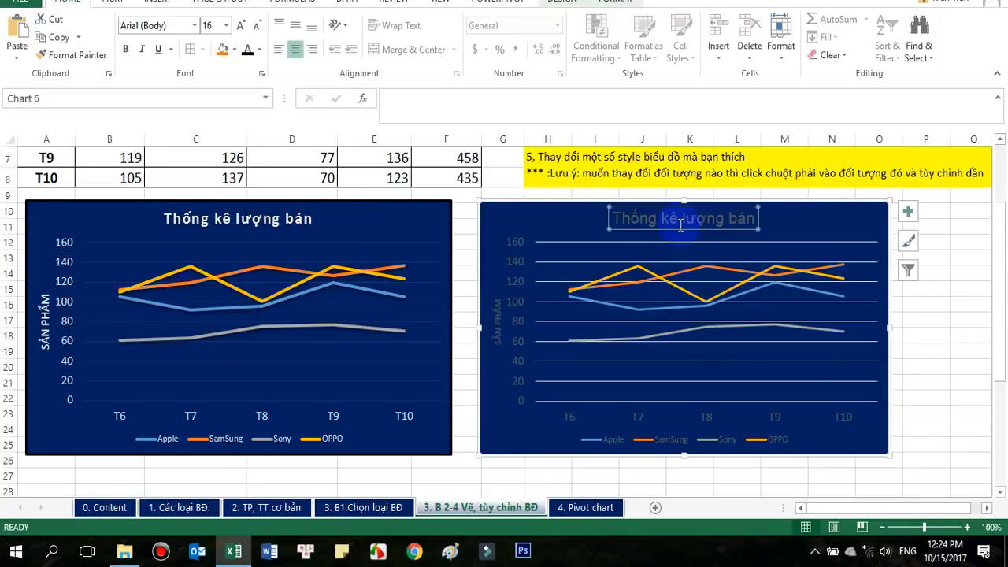
left_click(257, 81)
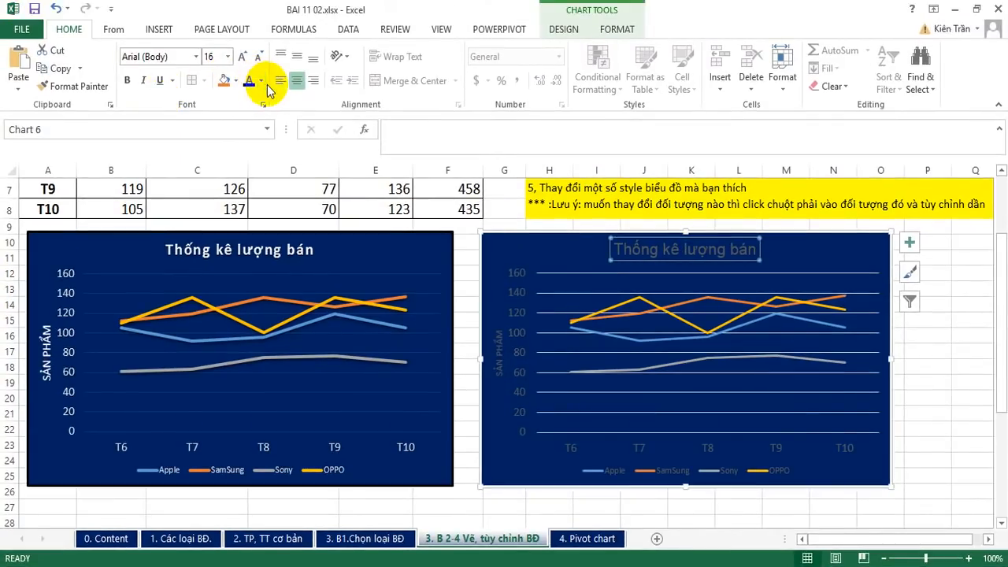
left_click(254, 129)
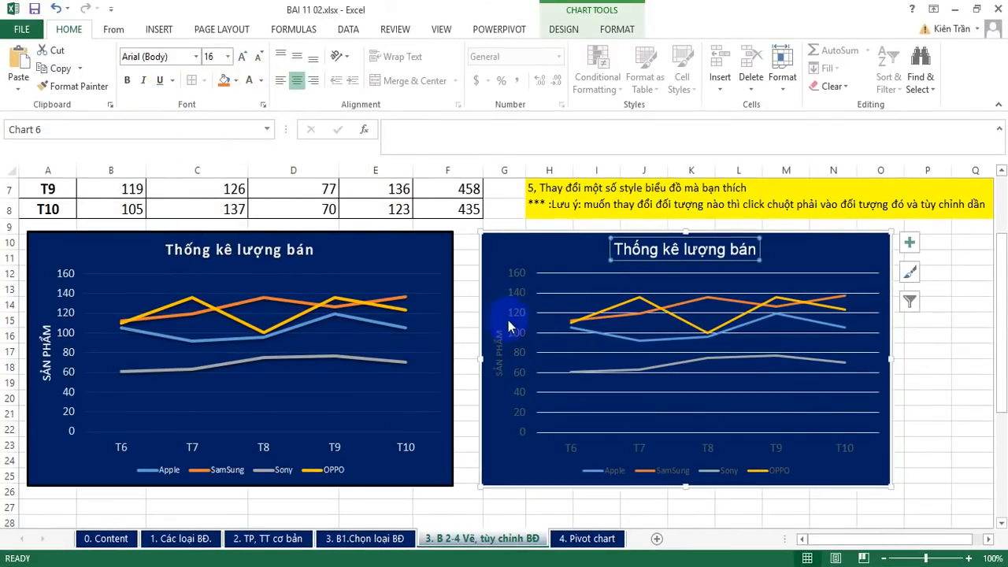
Color the new chart's vertical axis labels, vertical axis title SẢN PHẨM and month labels T6 to T10 white.
left_click(508, 326)
left_click(252, 80)
left_click(500, 336)
left_click(251, 80)
left_click(636, 457)
left_click(252, 79)
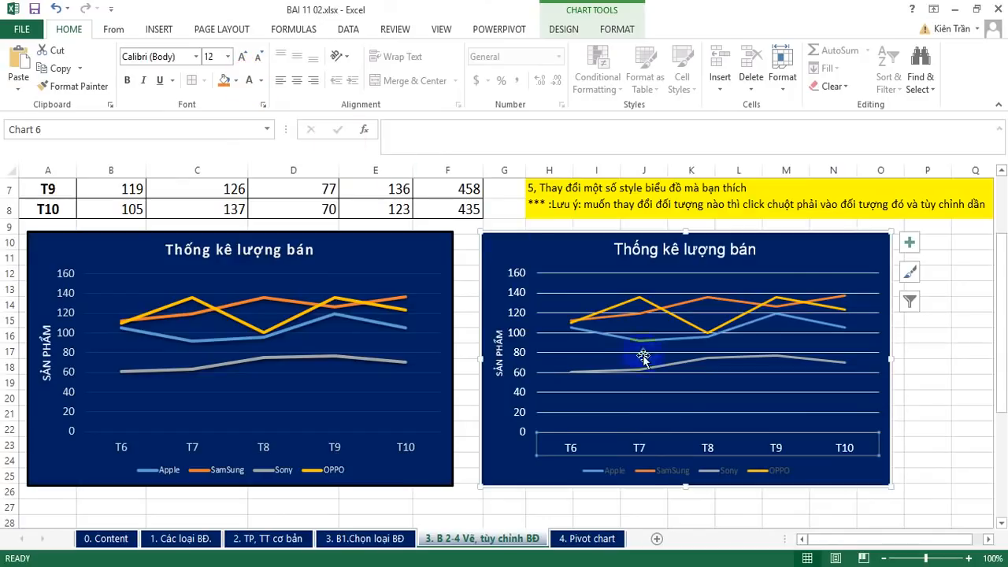
left_click(916, 412)
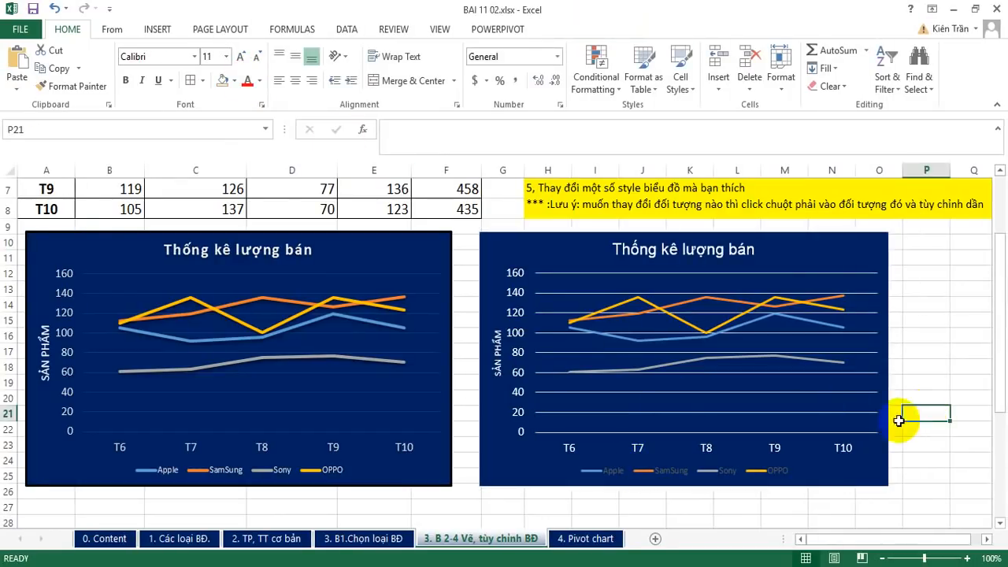
left_click(858, 274)
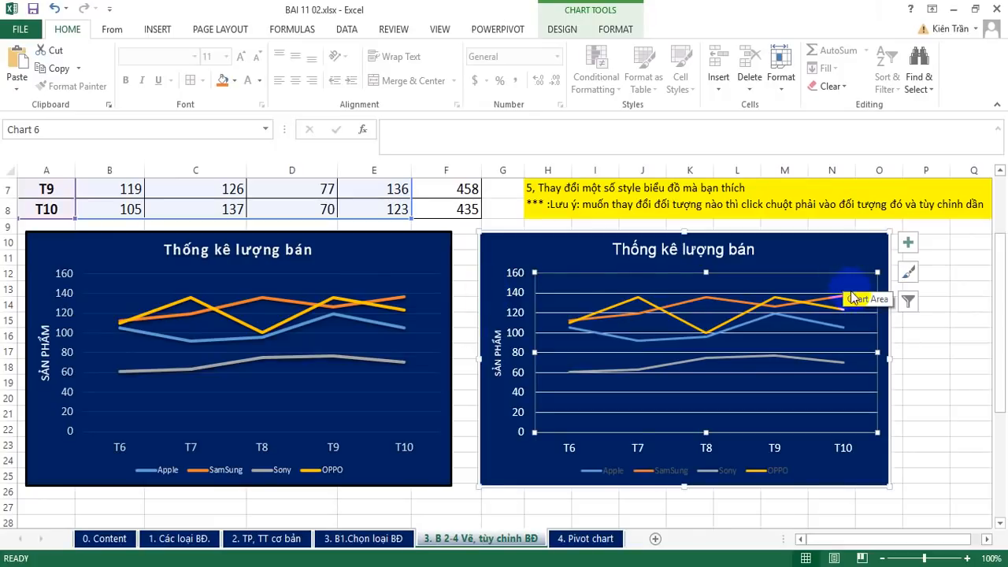
left_click(841, 292)
right_click(847, 298)
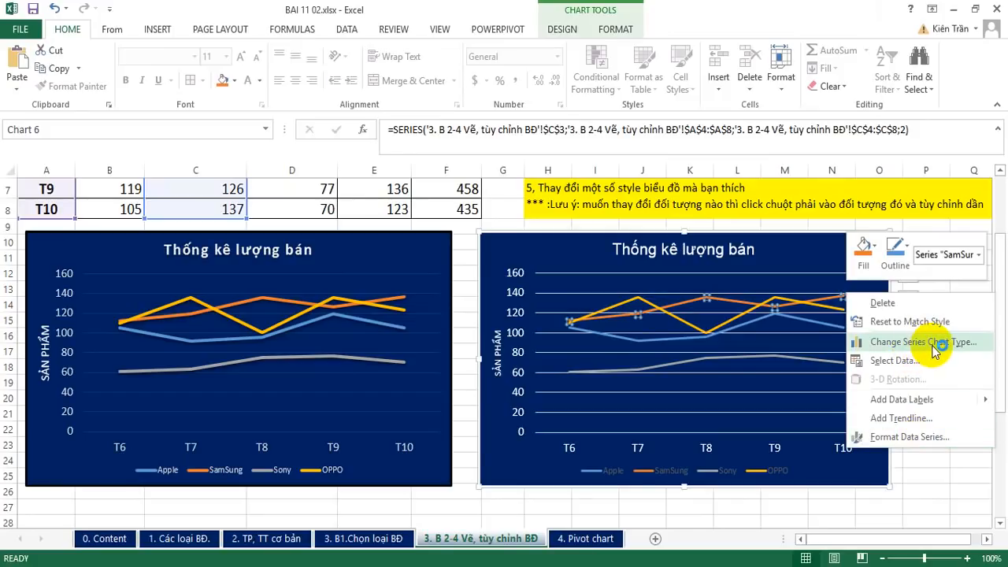
left_click(816, 418)
Open the formatting options for the new chart's horizontal major gridlines.
left_click(826, 392)
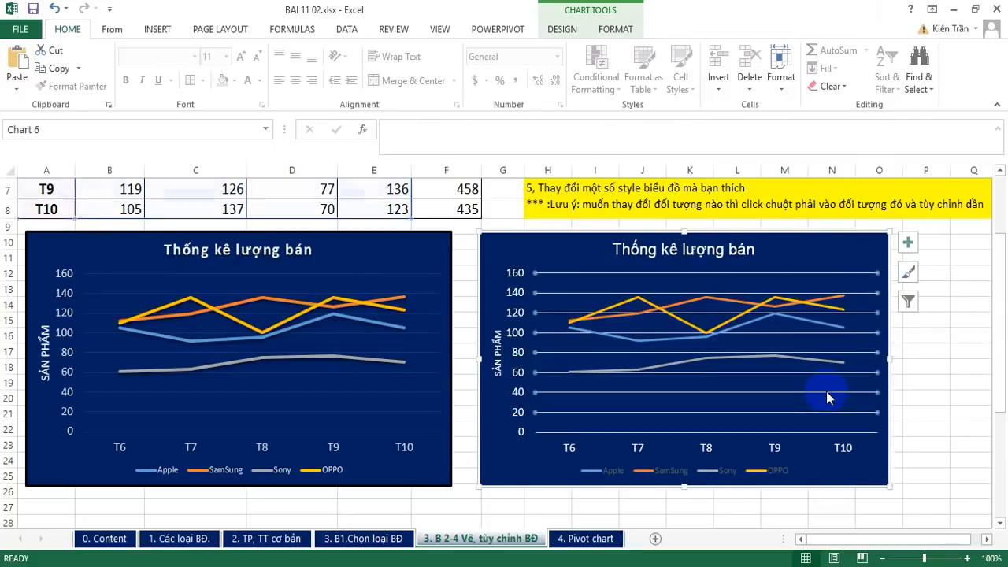
right_click(829, 398)
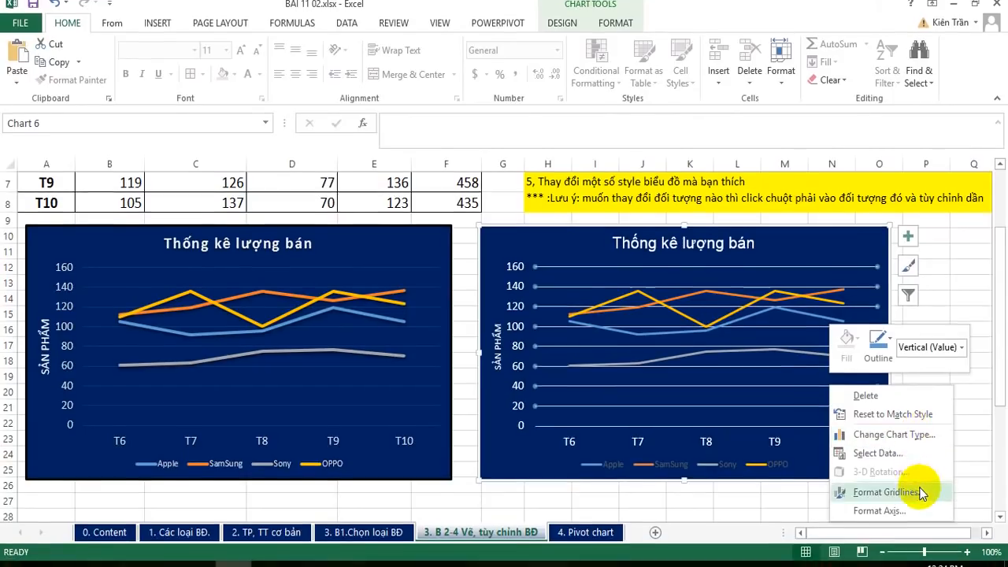
left_click(905, 498)
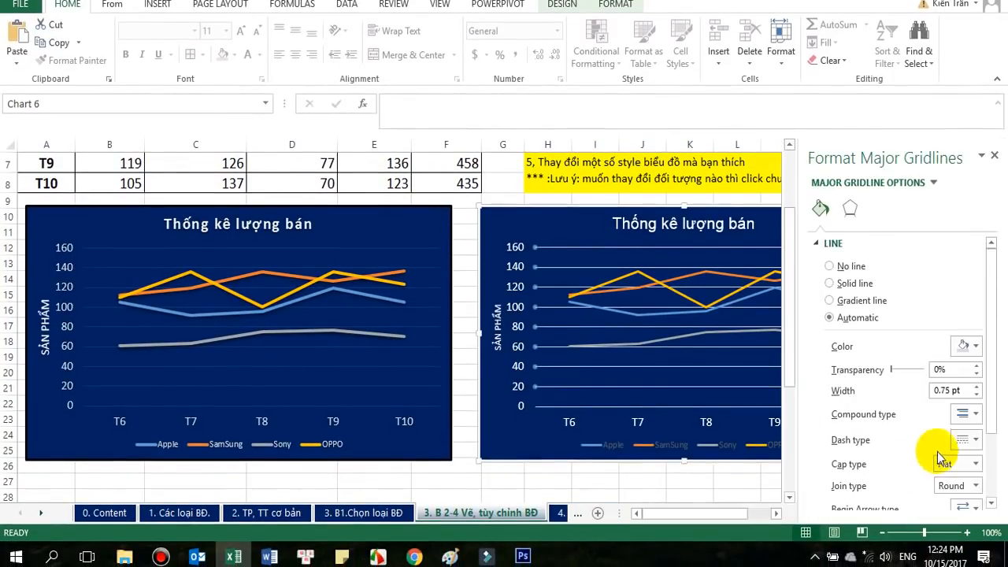
Format the second chart's major gridlines as solid white lines, then close the formatting options.
left_click_drag(892, 368, 890, 370)
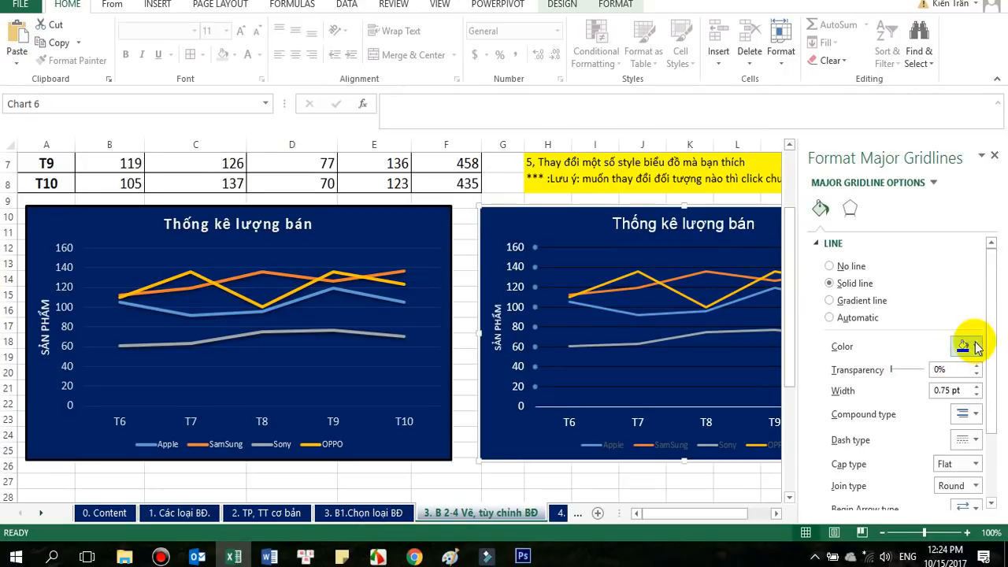
left_click(969, 346)
left_click(897, 383)
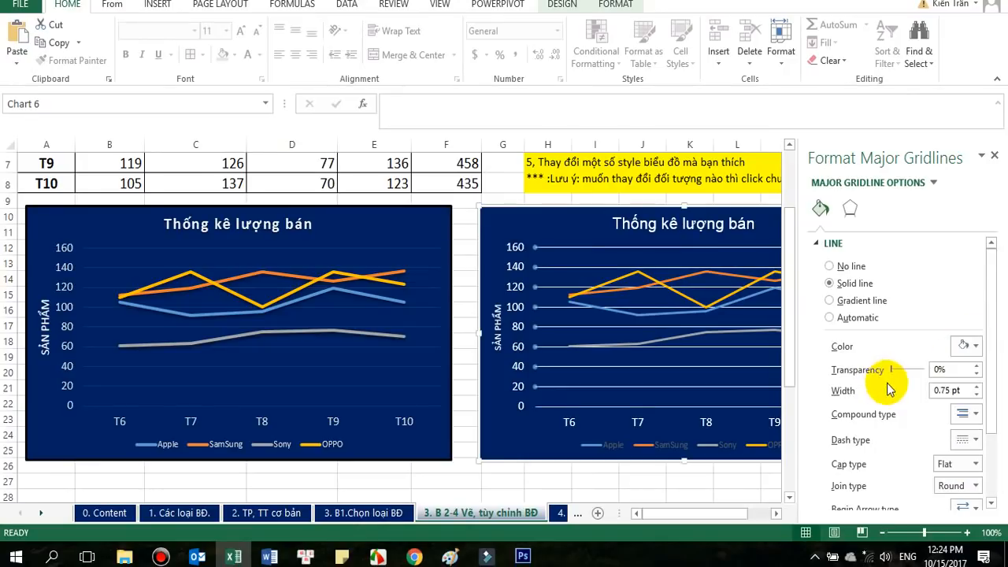
left_click(977, 415)
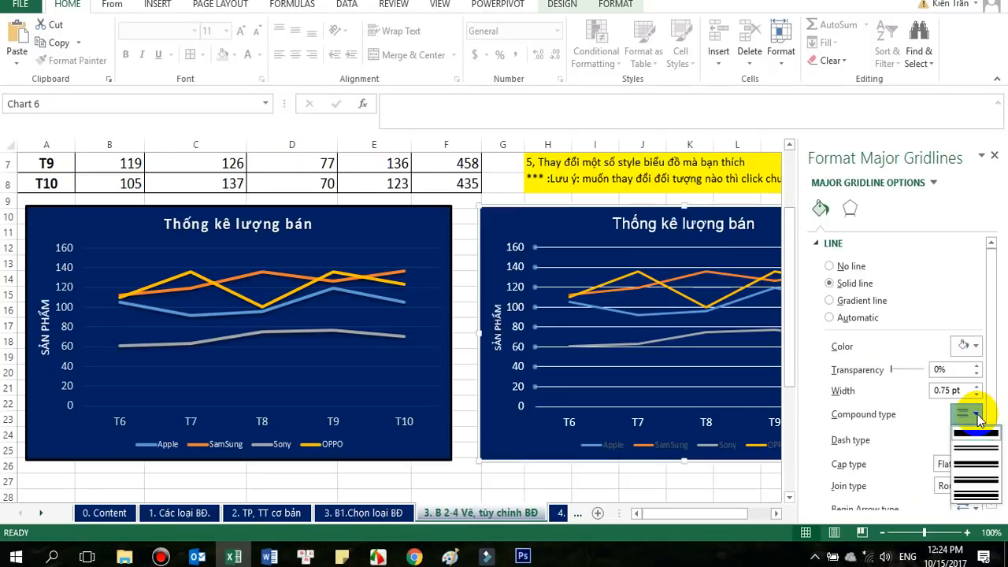
left_click(977, 416)
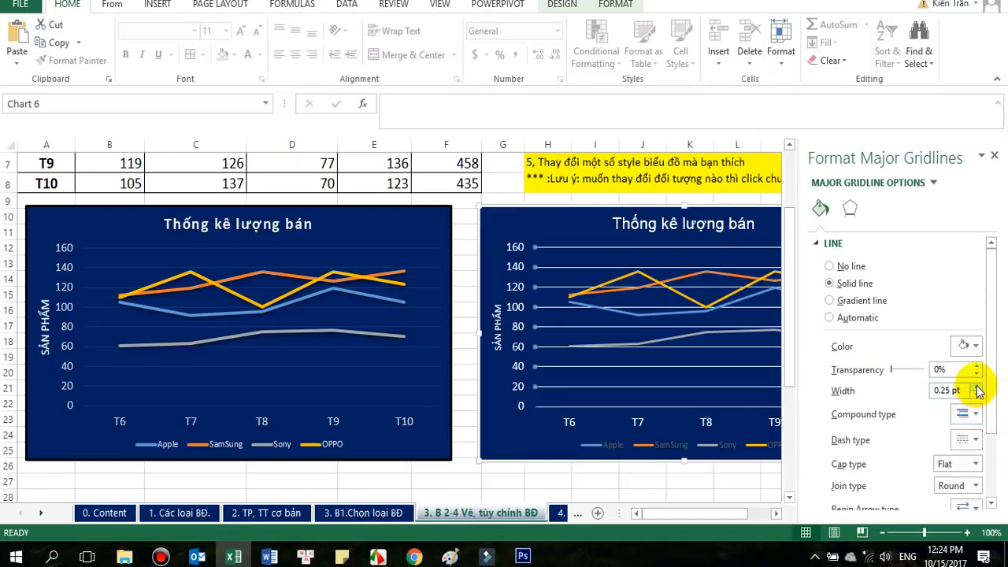
left_click(764, 198)
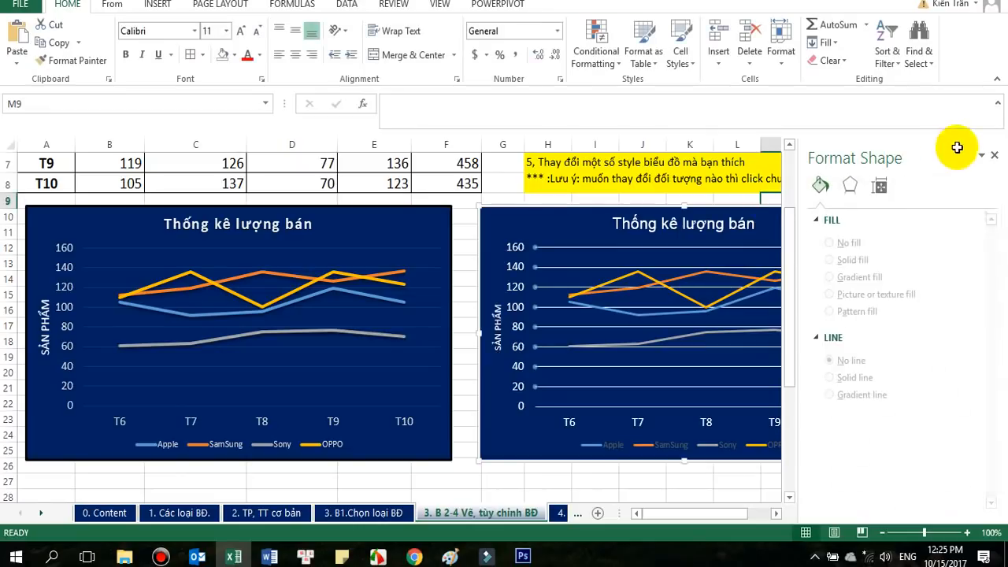
left_click(996, 156)
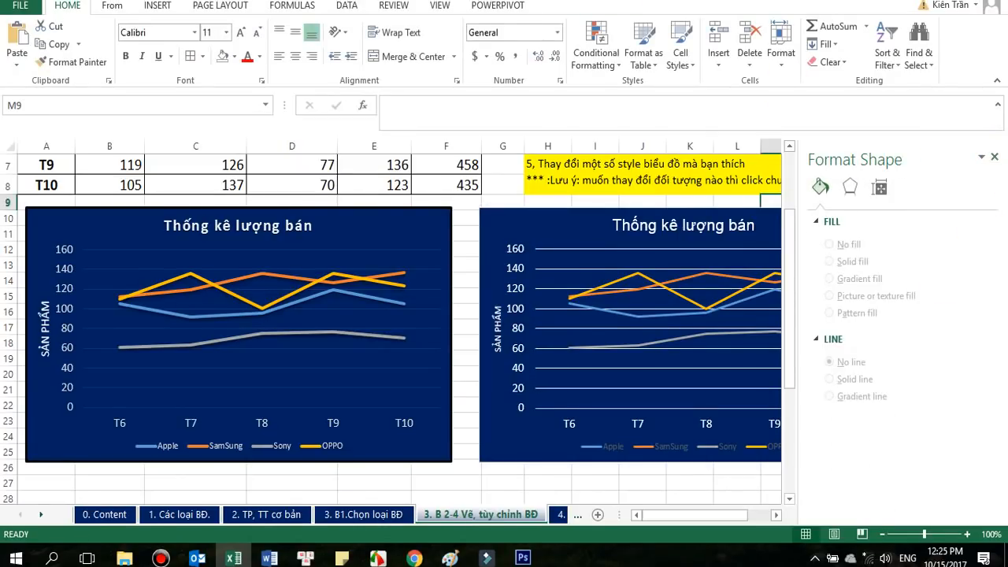
Set the transparency of the second chart's major gridlines to 77% and close the formatting options.
left_click(715, 366)
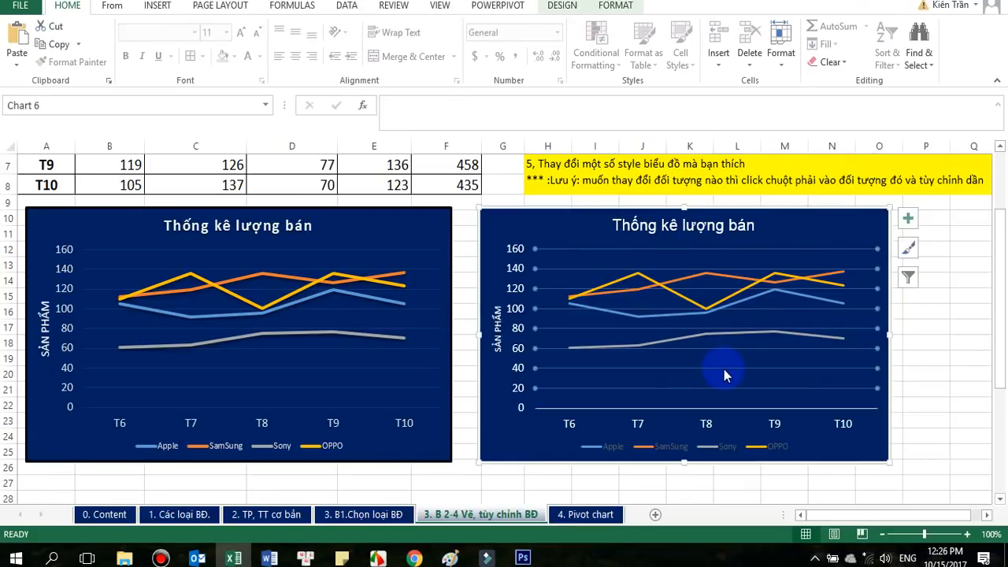
right_click(724, 368)
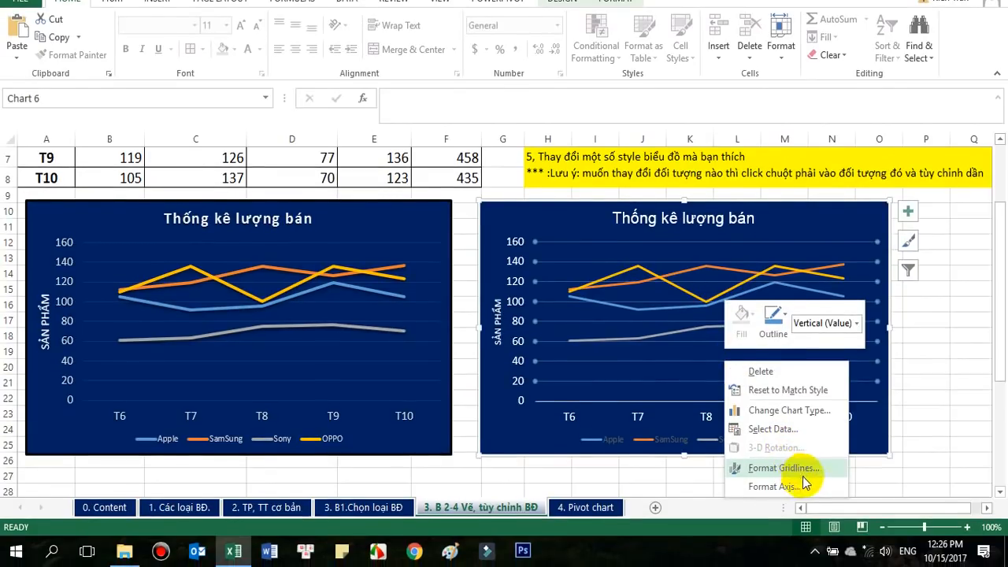
left_click(802, 475)
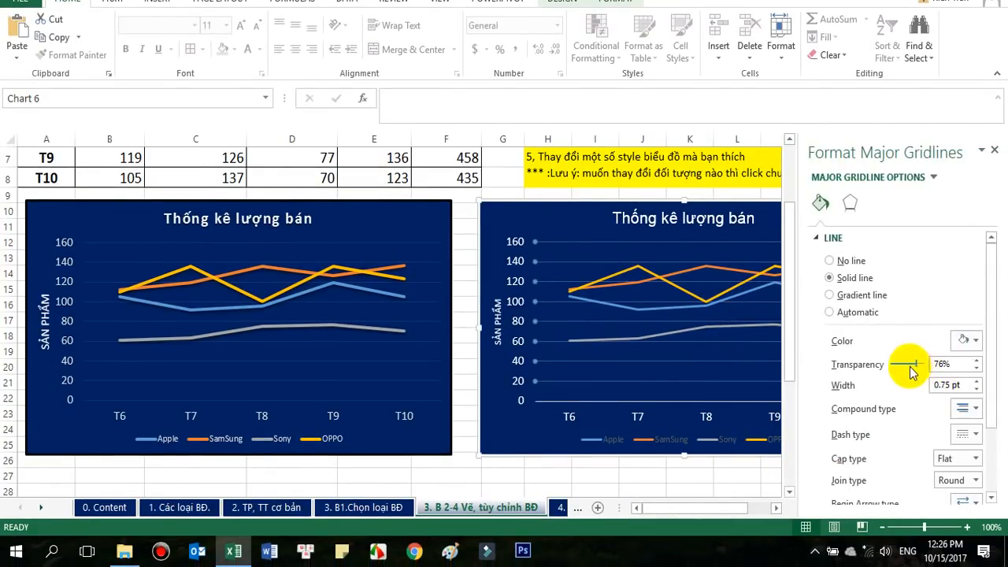
left_click_drag(907, 367, 918, 365)
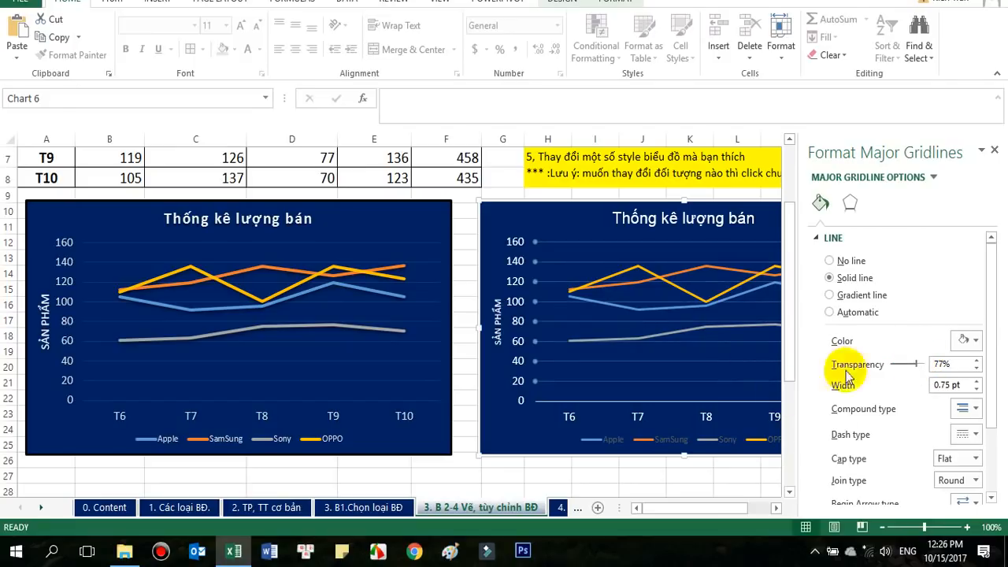
left_click(698, 475)
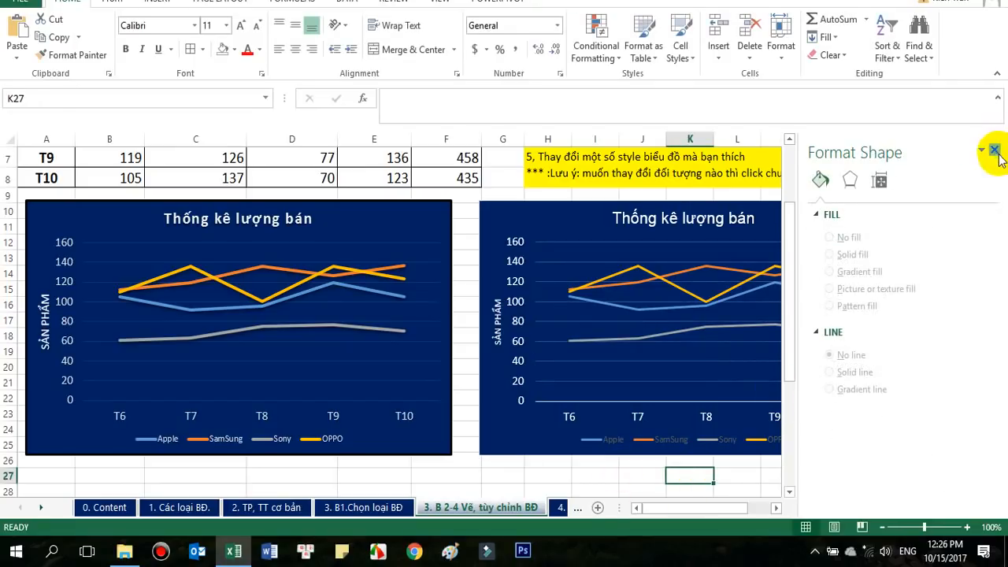
left_click(995, 151)
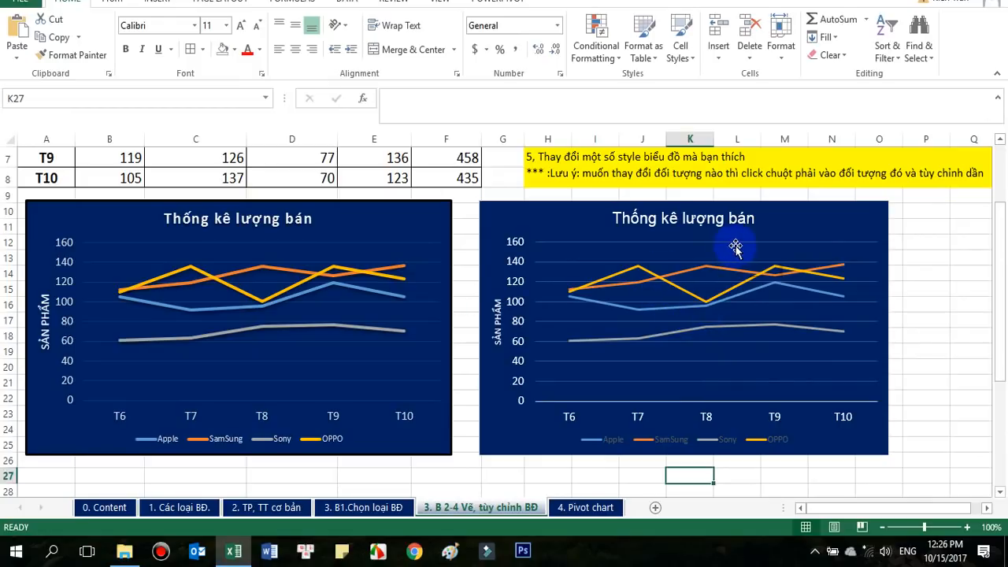
Compare the second chart's gridlines with the sample chart and review the formatting requirements in the yellow note.
left_click(725, 381)
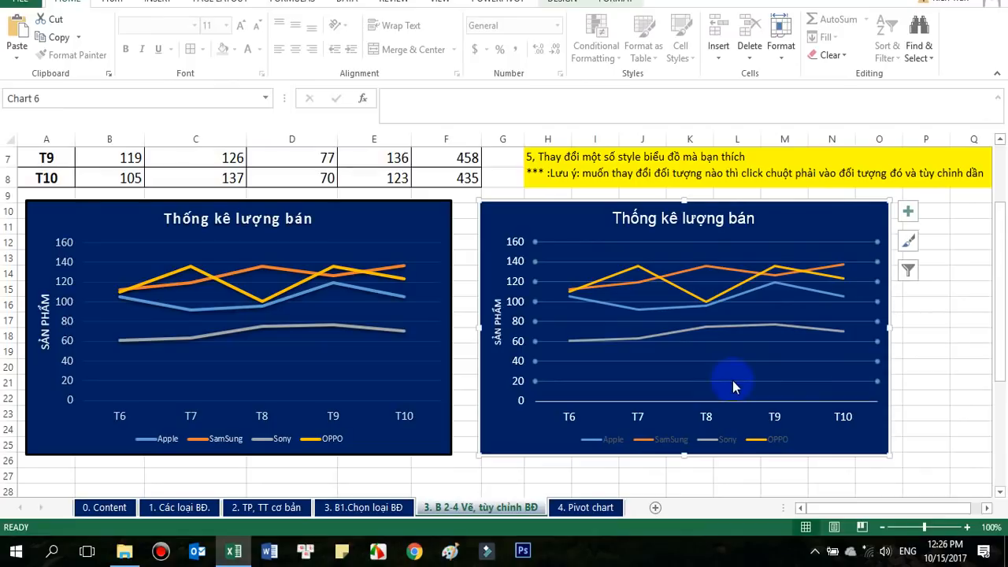
left_click(916, 414)
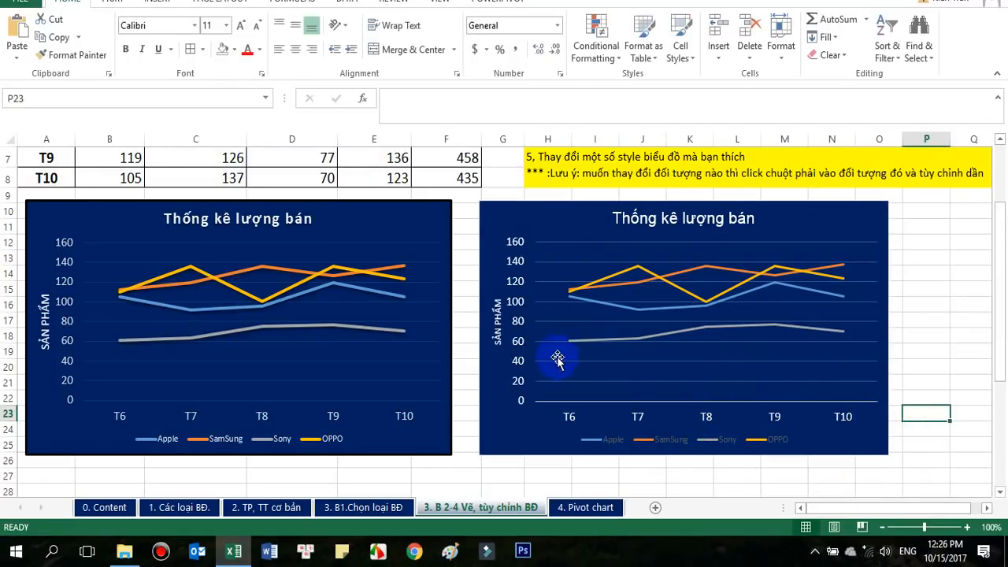
left_click(855, 254)
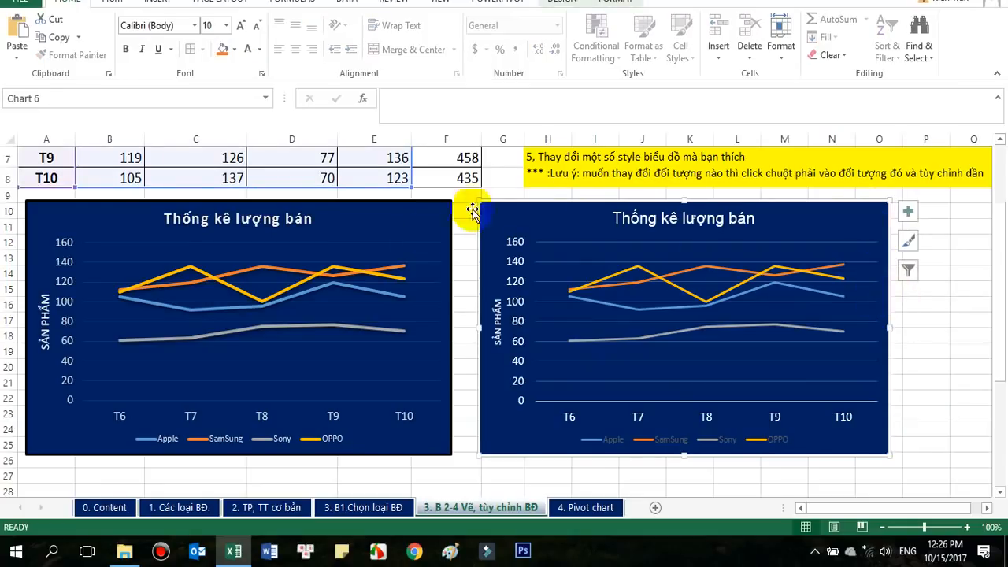
left_click(561, 157)
scroll(599, 197, "up", 1)
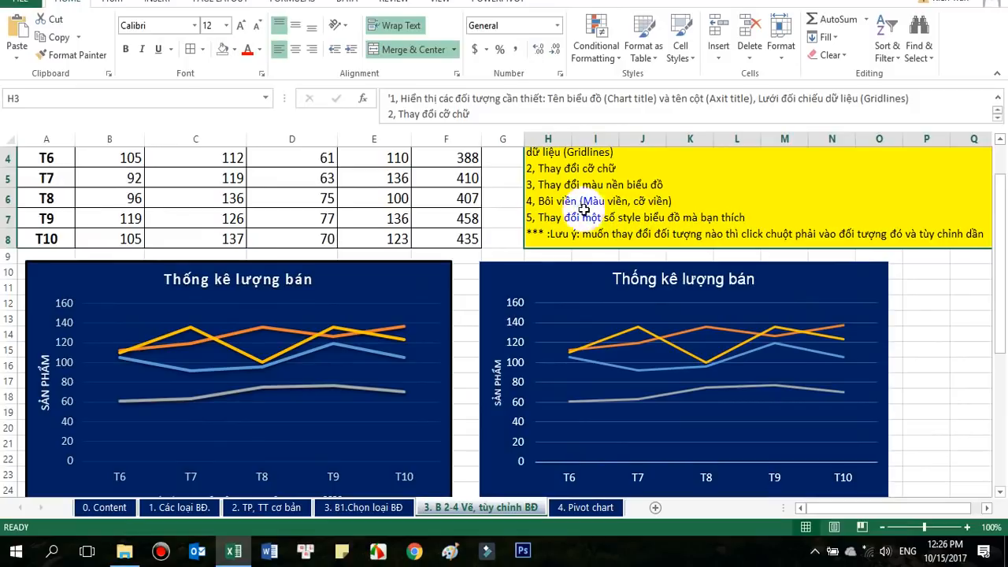
left_click(428, 267)
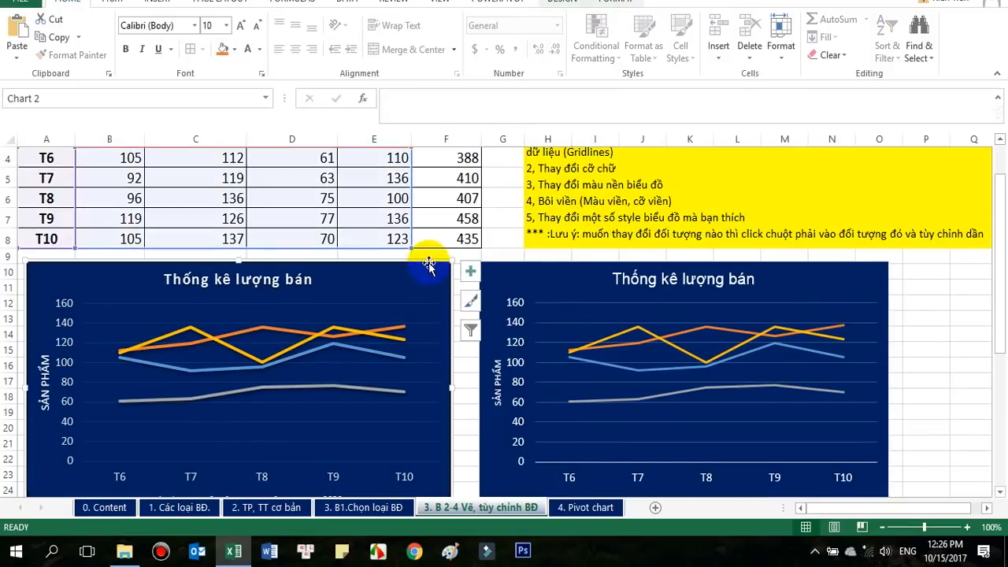
Give the second chart's outer border a solid black line and close the formatting options.
left_click(842, 272)
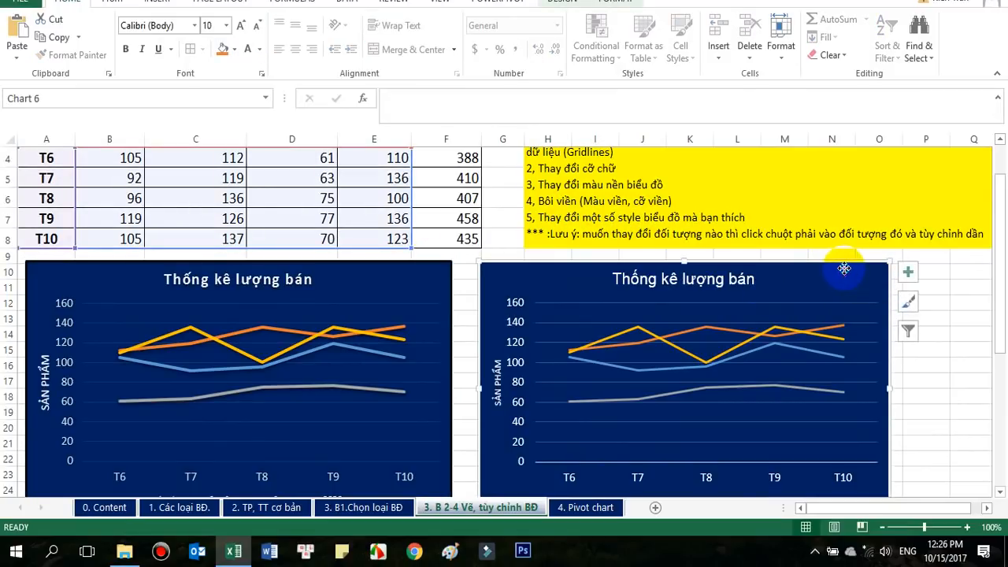
right_click(843, 269)
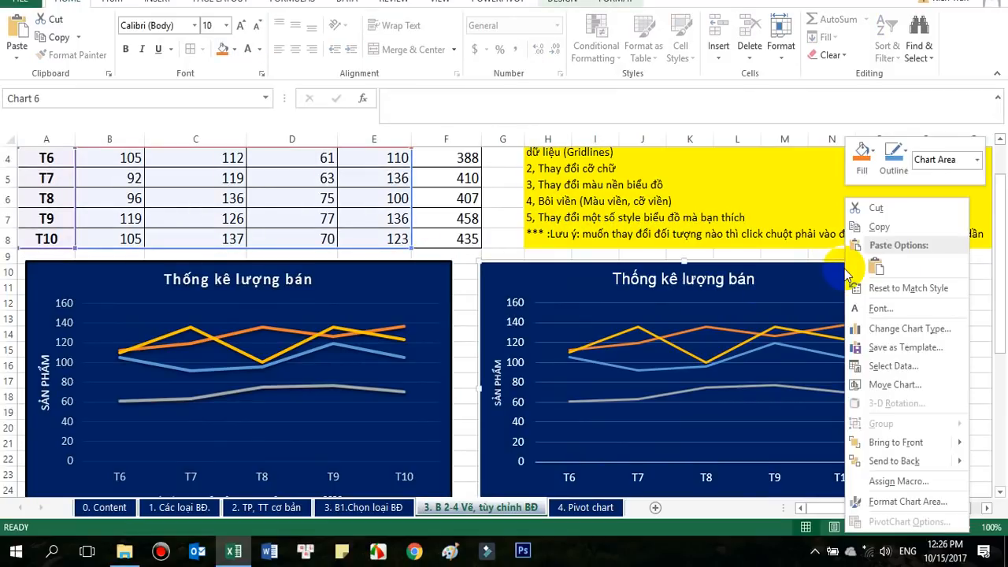
left_click(906, 501)
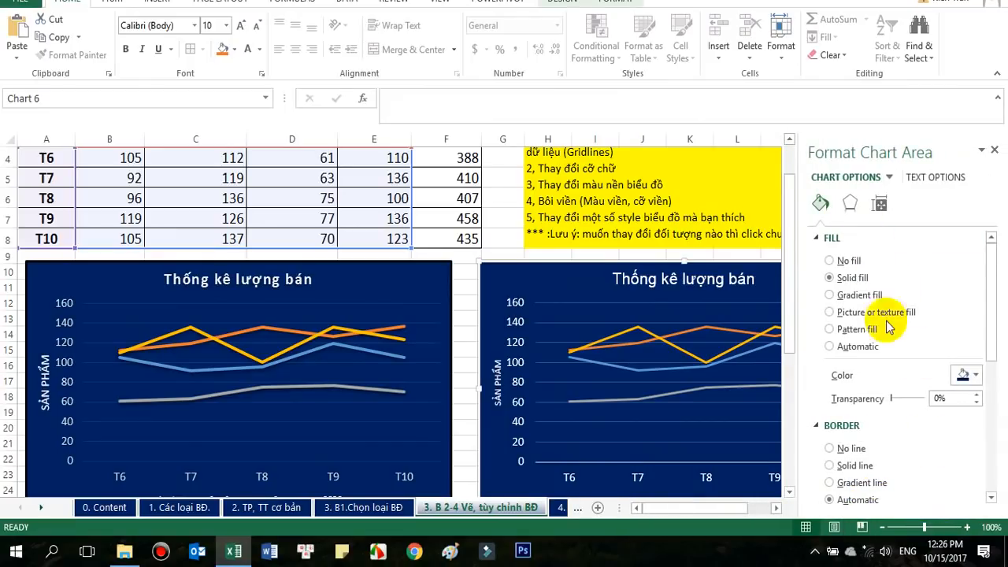
scroll(889, 328, "down", 3)
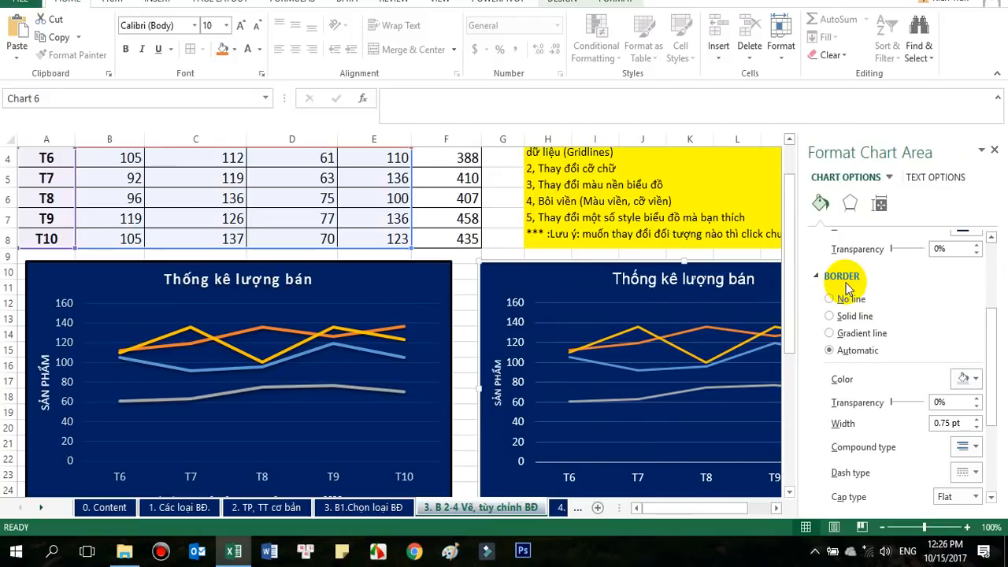
left_click(969, 378)
left_click(897, 416)
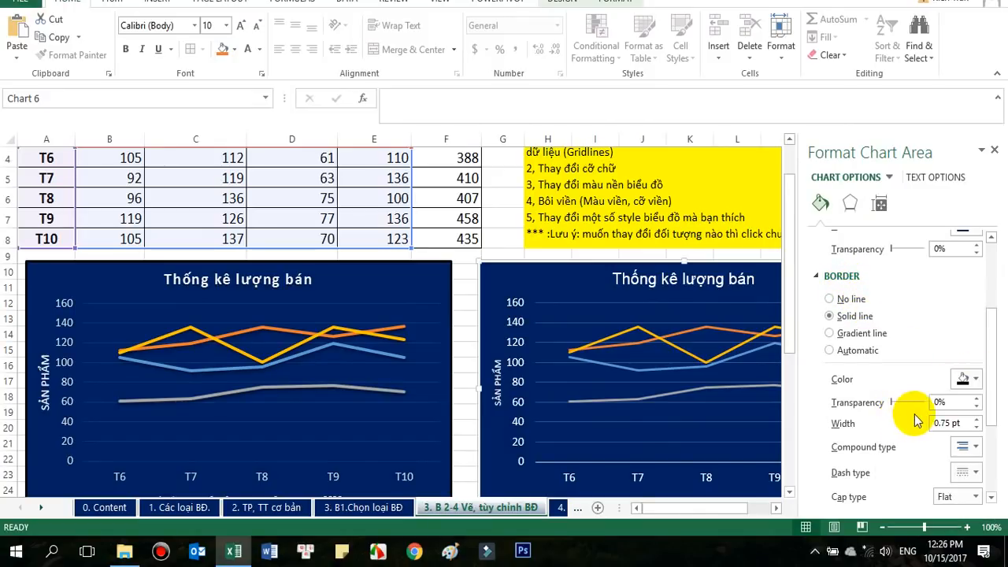
left_click(729, 252)
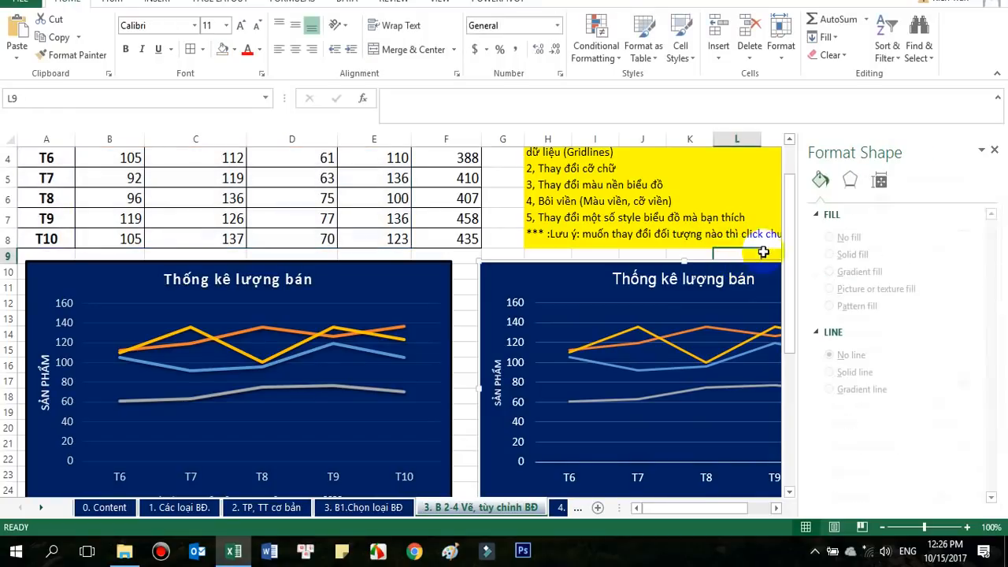
left_click(996, 150)
left_click(929, 303)
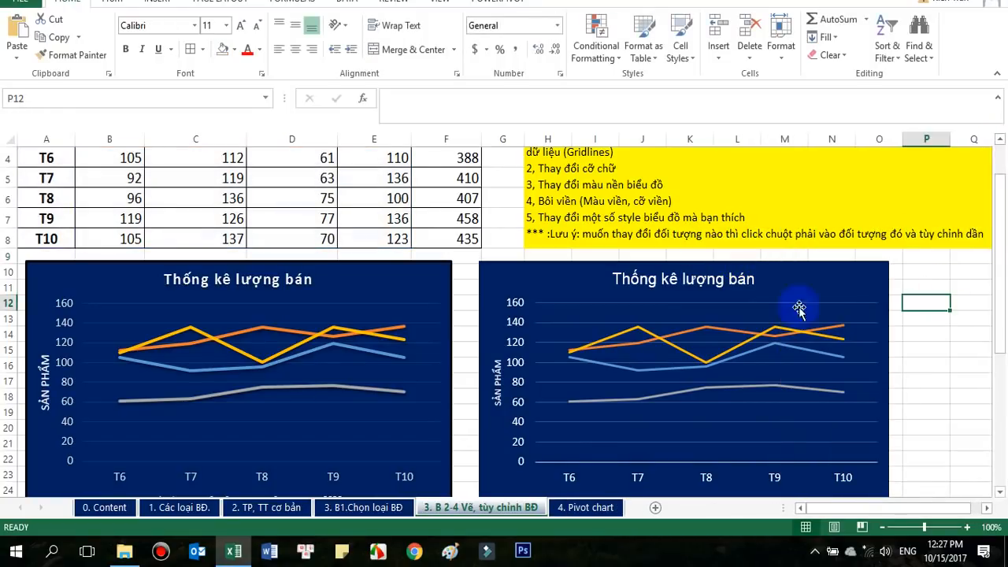
Set the width of the second chart's border to 1.5 pt and close the formatting options.
left_click(857, 265)
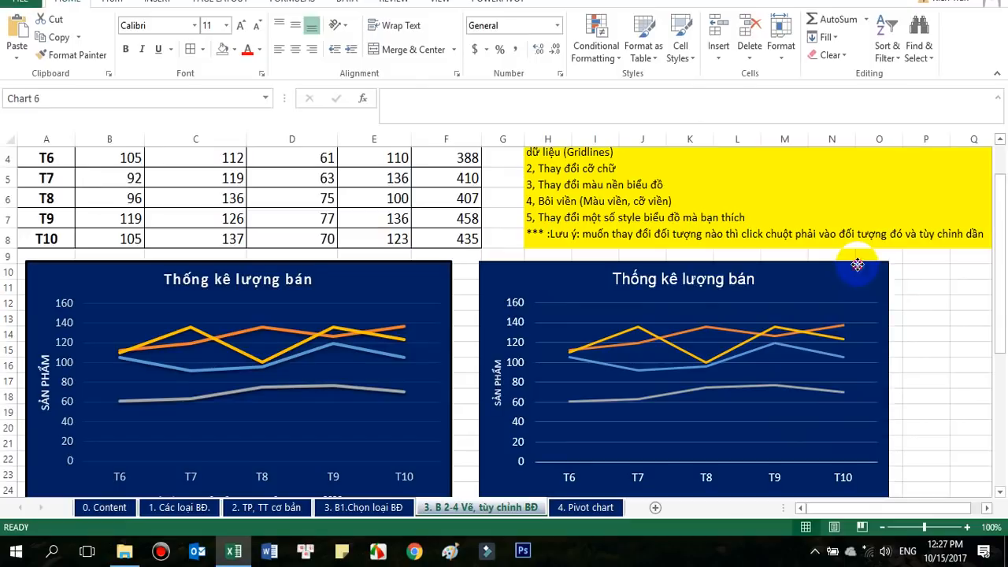
right_click(857, 265)
left_click(866, 556)
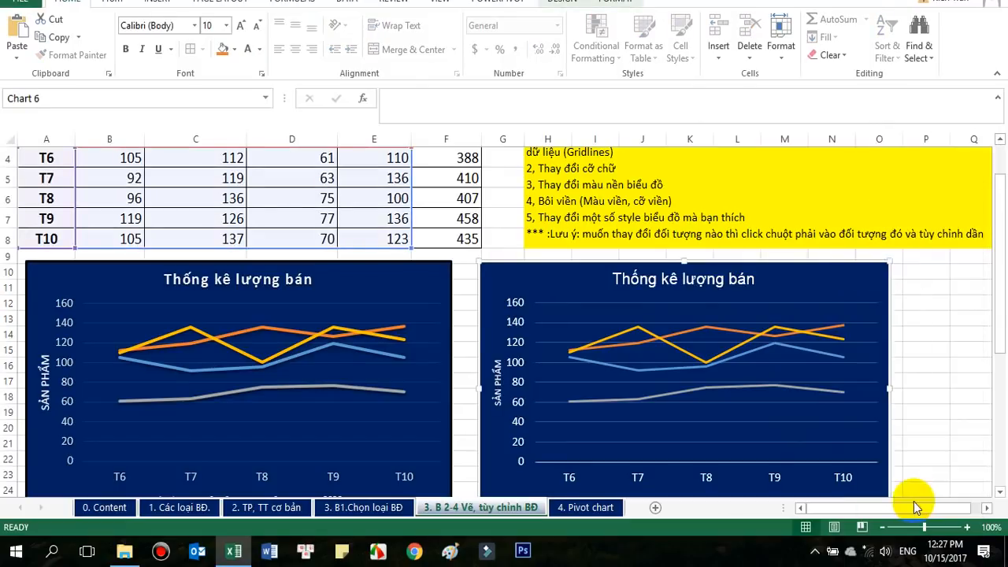
scroll(925, 468, "down", 2)
scroll(866, 401, "down", 2)
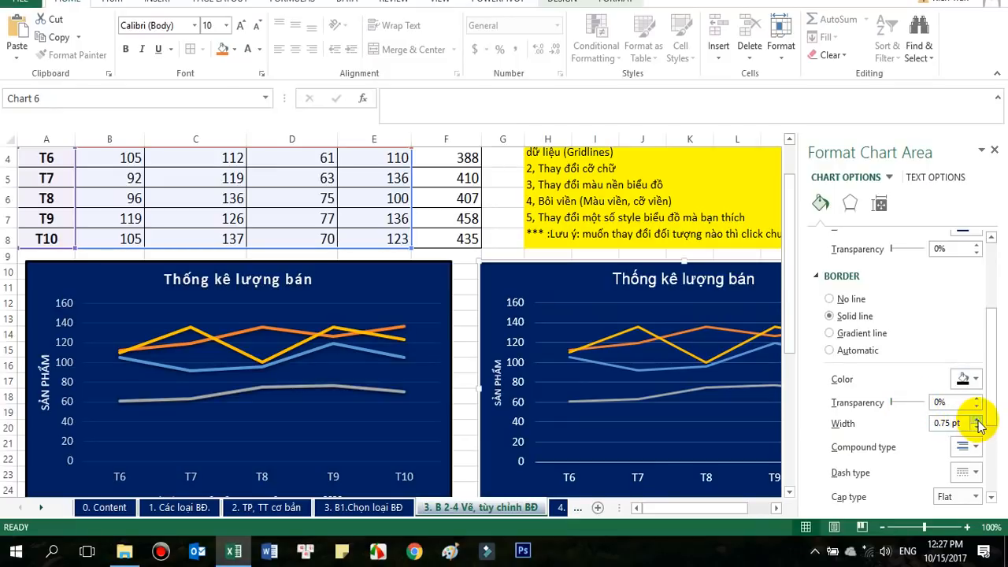
scroll(981, 417, "down", 2)
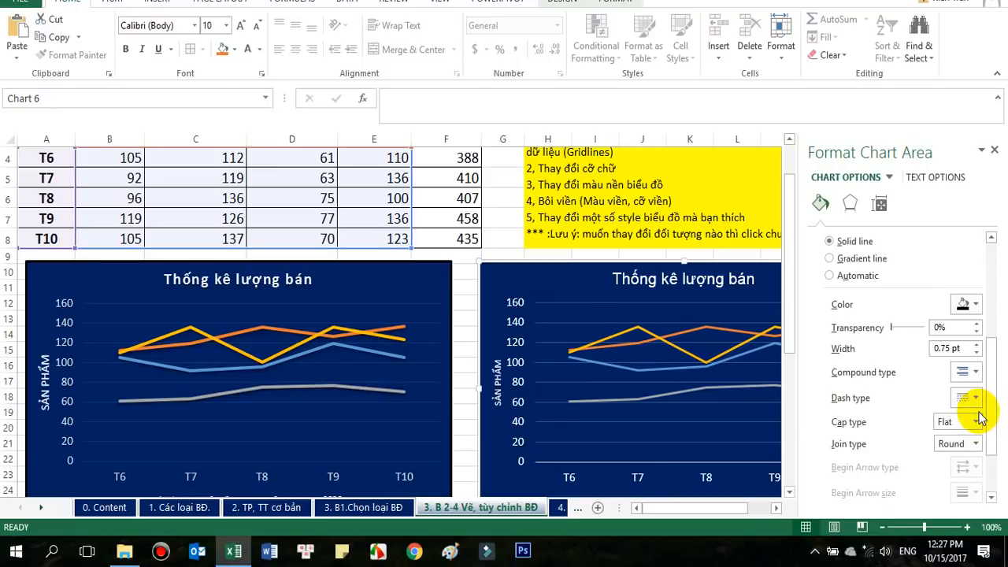
left_click(975, 347)
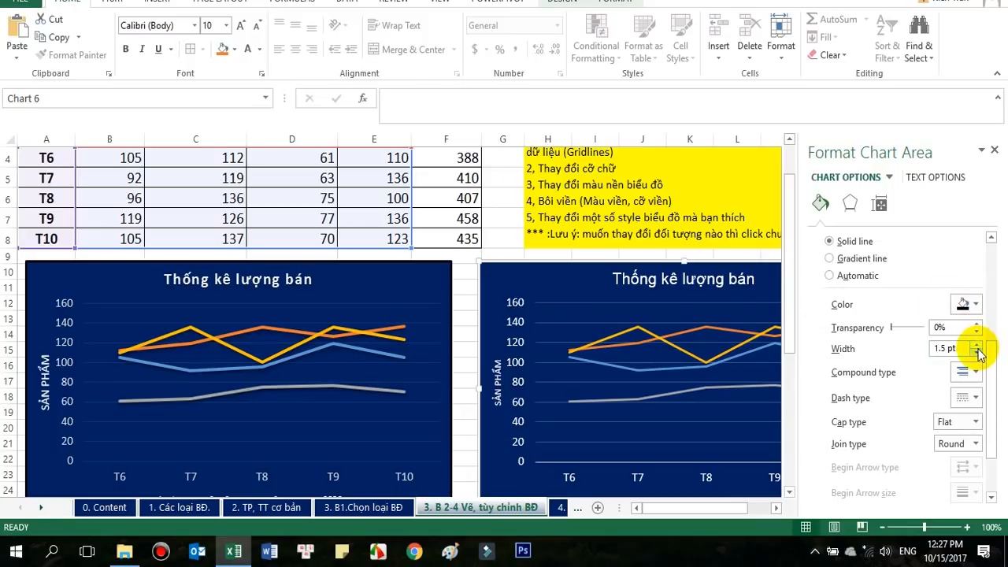
left_click(995, 149)
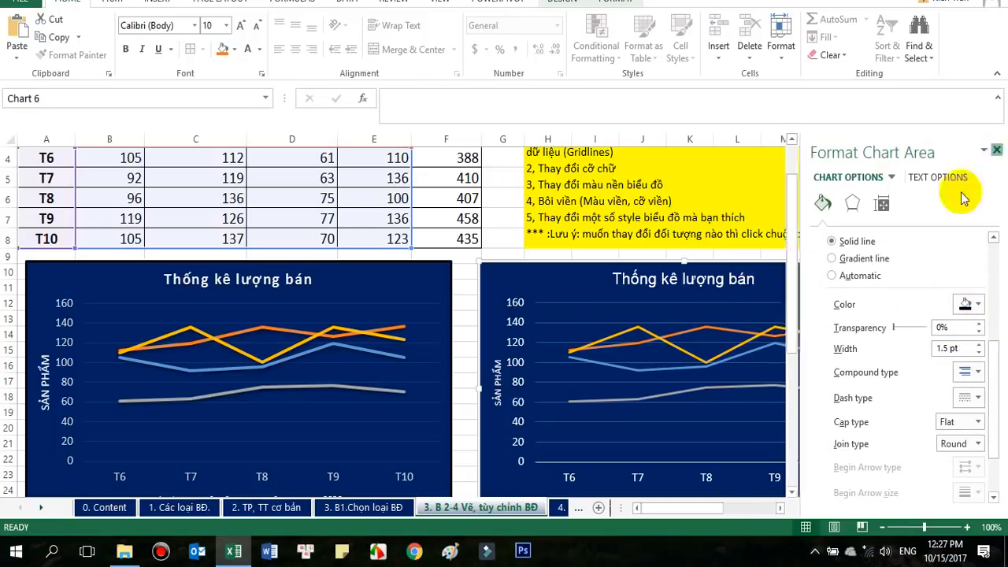
left_click(918, 319)
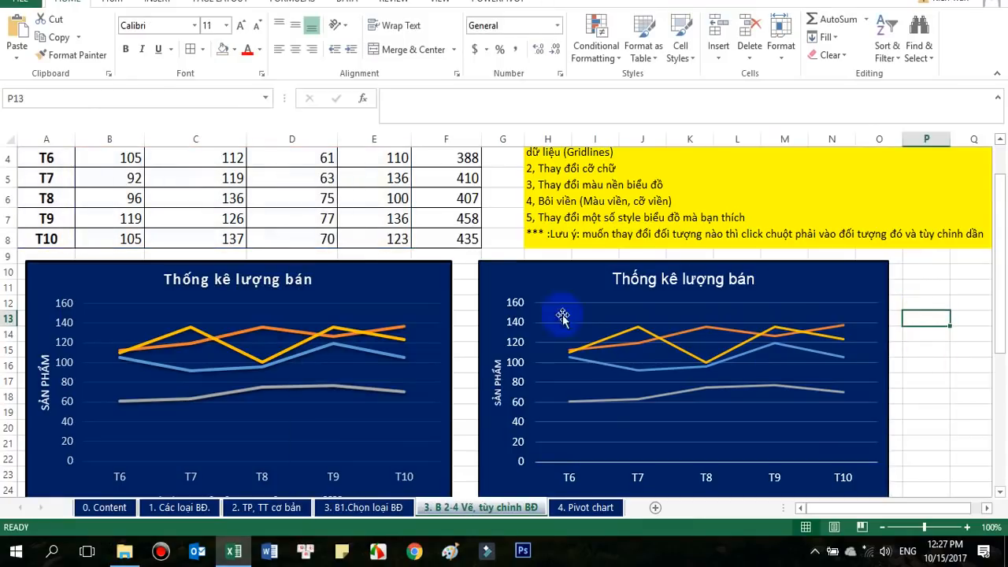
Compare the bordered second chart with the sample chart and the sales table, and select the second chart.
scroll(531, 302, "down", 1)
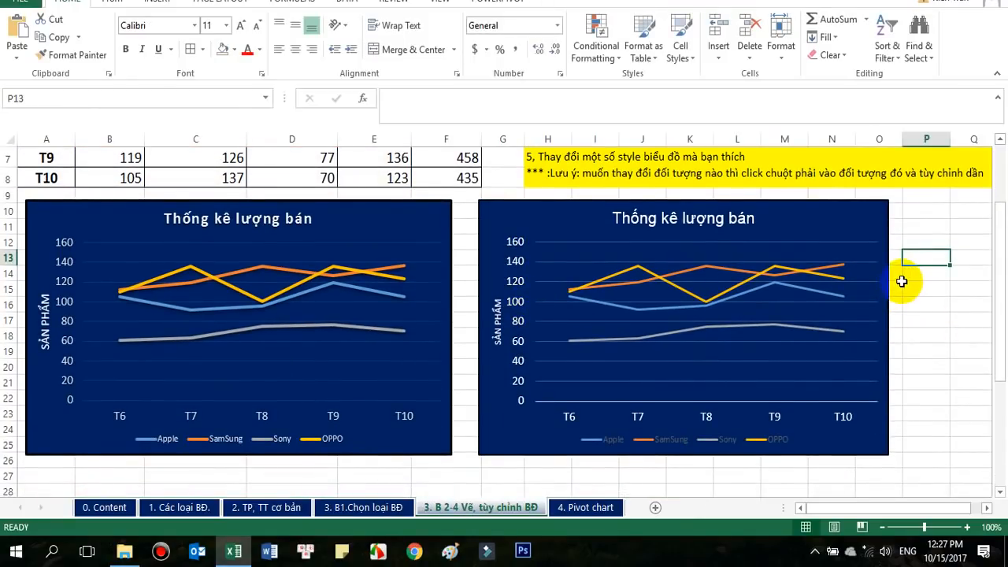
scroll(816, 290, "up", 2)
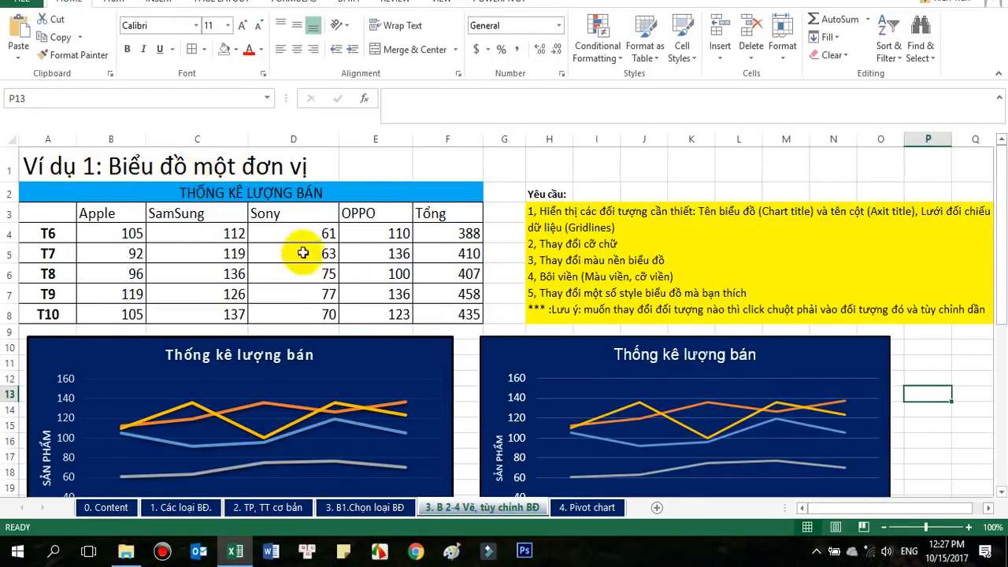
scroll(295, 247, "down", 2)
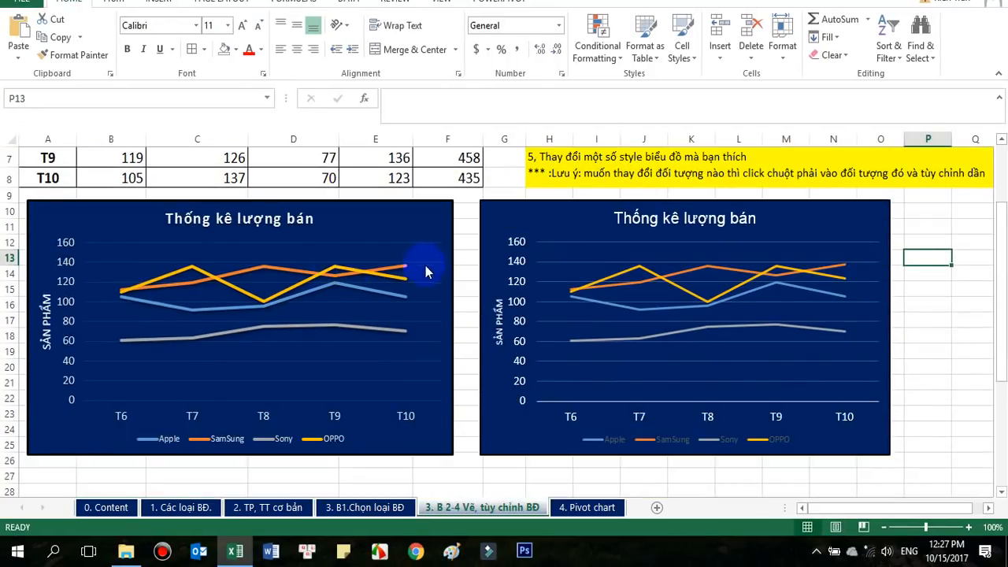
left_click(841, 209)
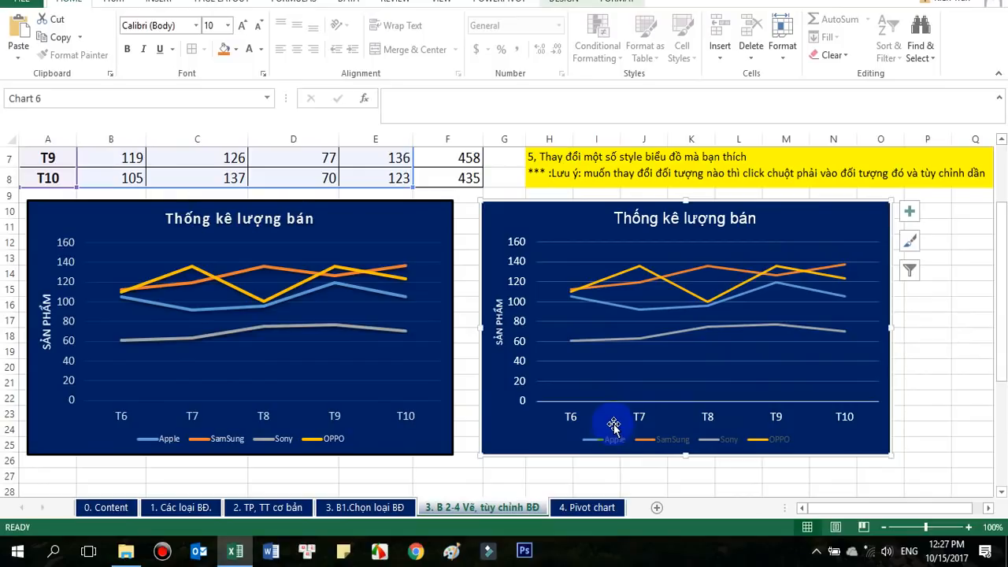
Deselect the second line chart and go to the "Ví dụ 2: Biểu đồ 2 đơn vị" example on the same sheet.
scroll(613, 425, "up", 1)
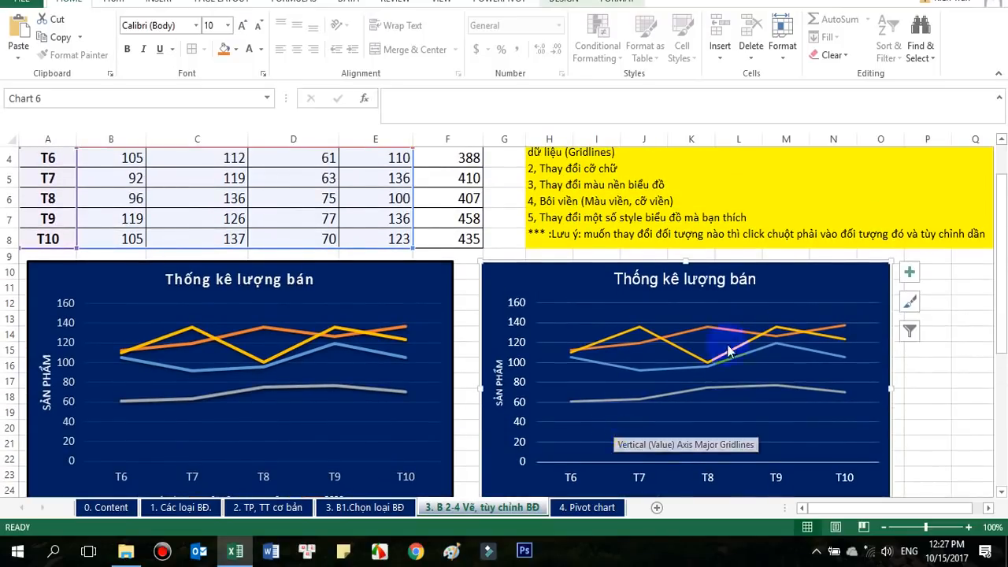
left_click(927, 347)
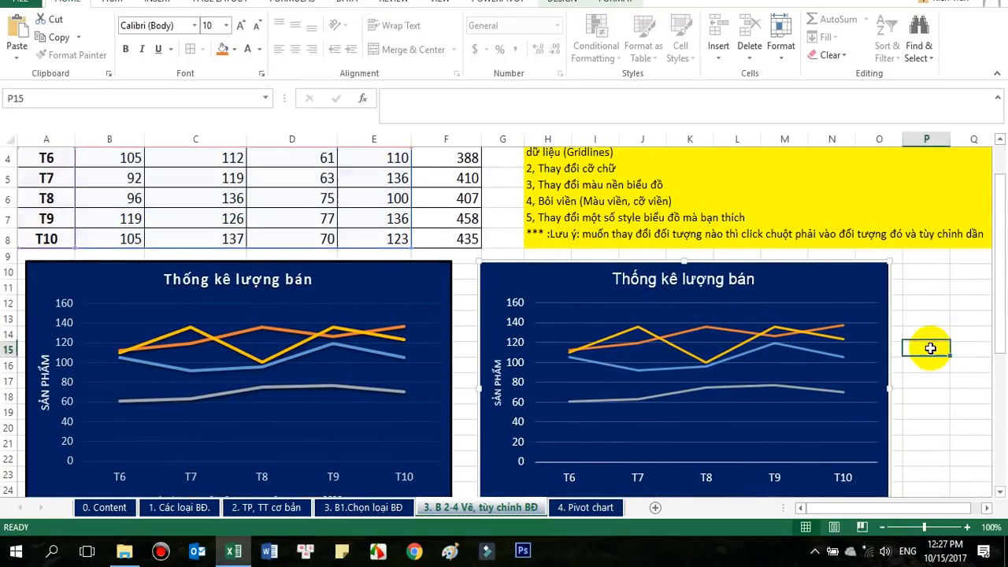
scroll(615, 390, "down", 8)
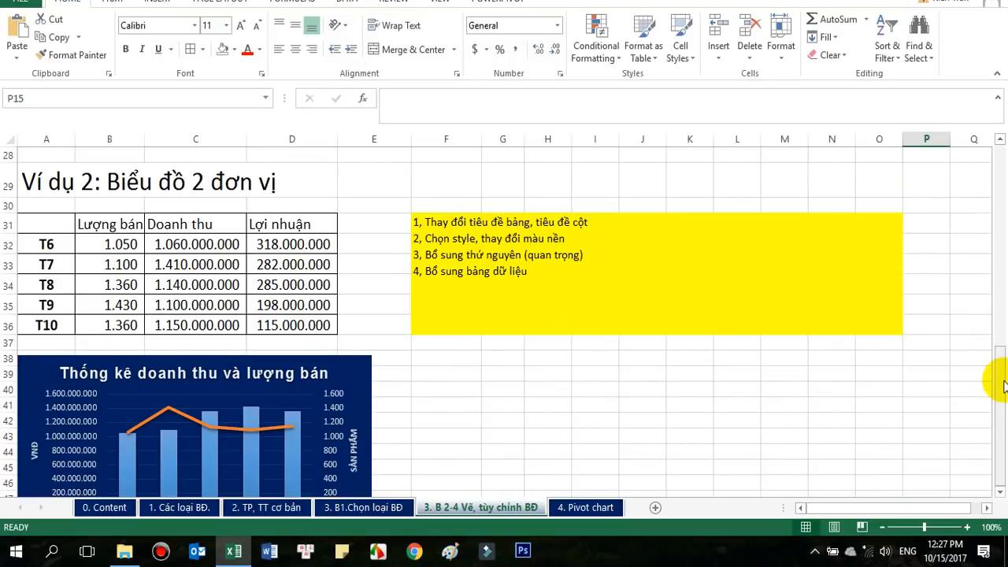
left_click_drag(1003, 386, 1001, 392)
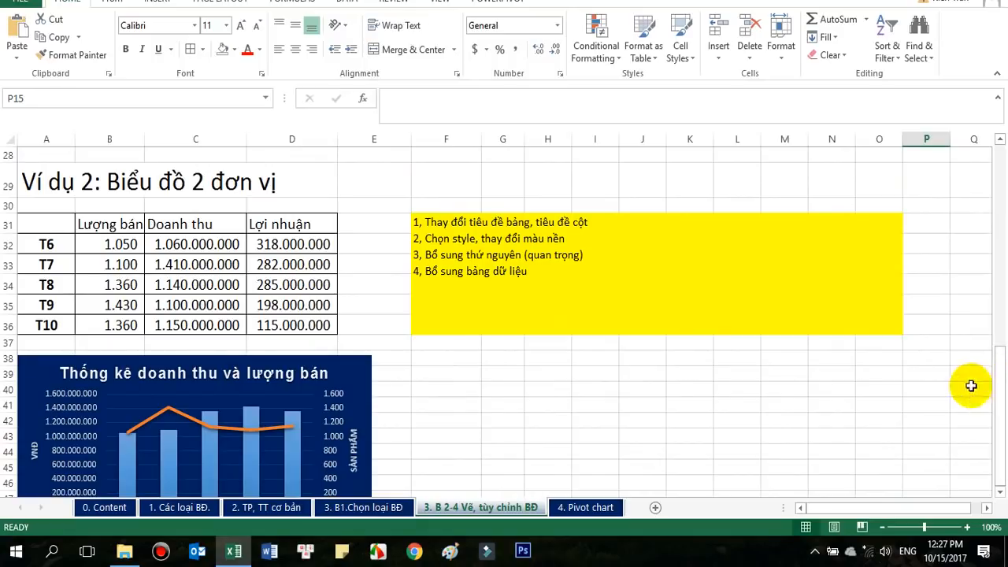
scroll(396, 309, "down", 1)
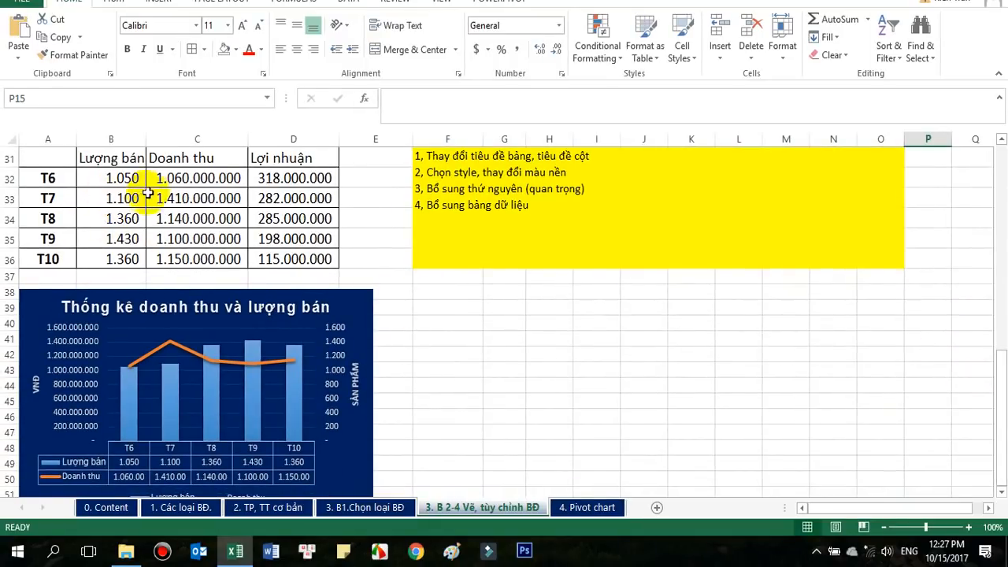
Examine the example 2 table's columns, the sample combo chart with its source data, and the tasks in the yellow note.
left_click(134, 155)
left_click(201, 156)
left_click(281, 155)
left_click_drag(55, 158, 268, 254)
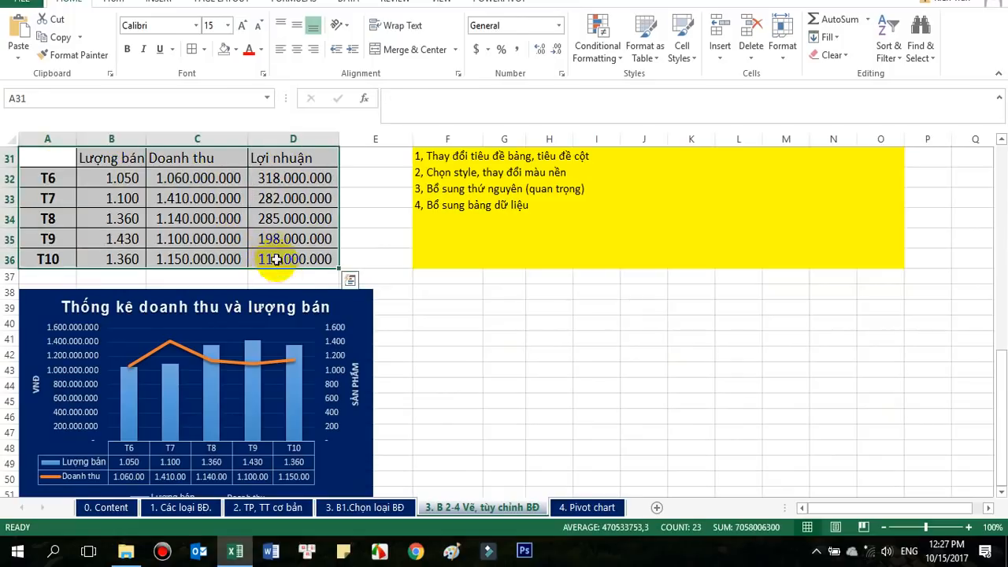
scroll(267, 260, "down", 1)
left_click(360, 254)
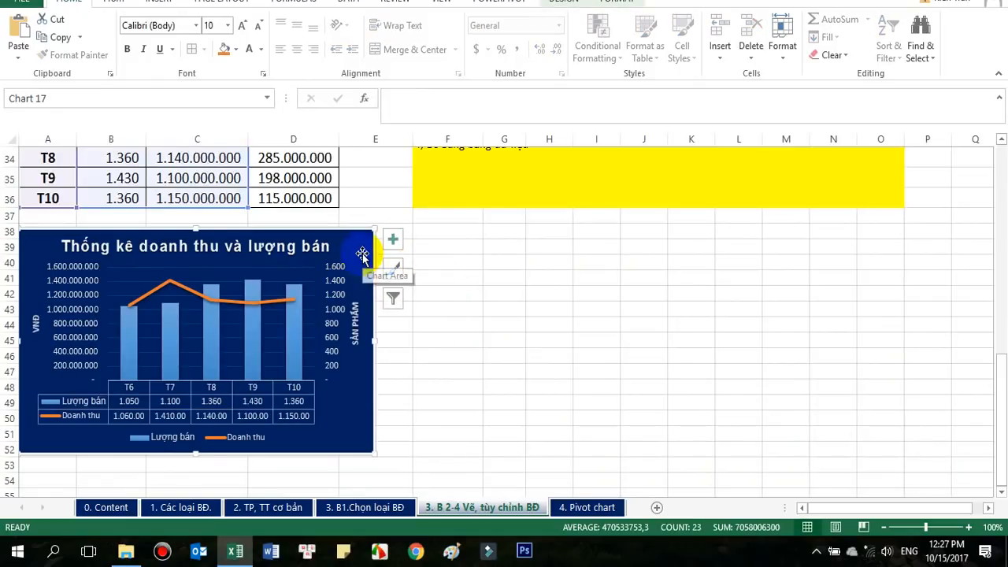
scroll(362, 260, "up", 2)
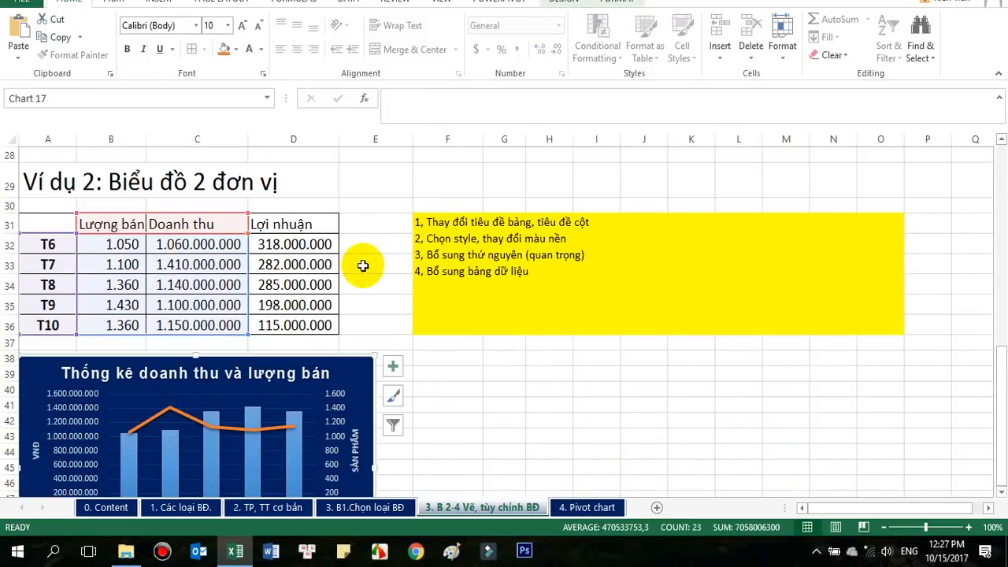
left_click(445, 236)
left_click(506, 376)
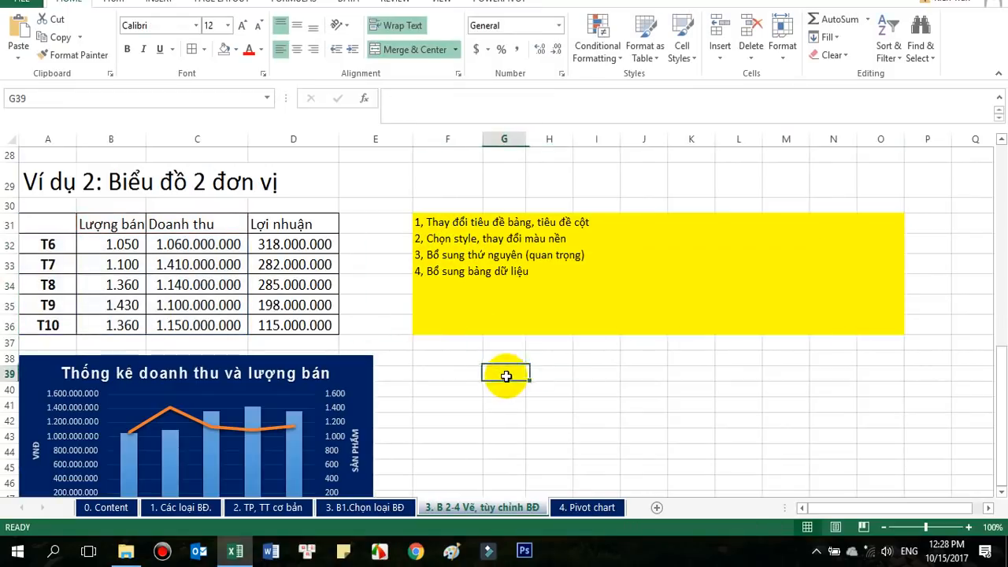
scroll(573, 363, "down", 1)
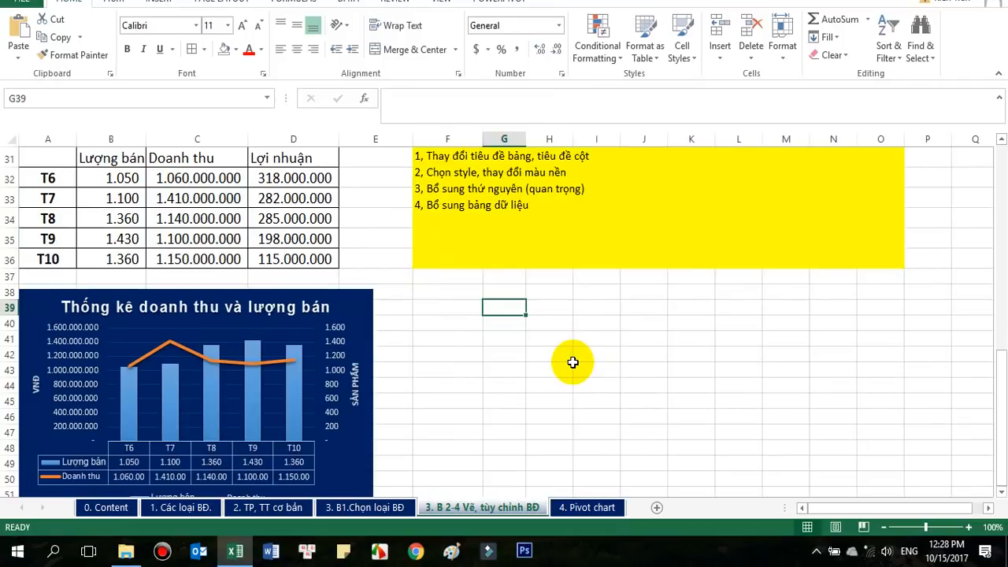
scroll(571, 361, "up", 1)
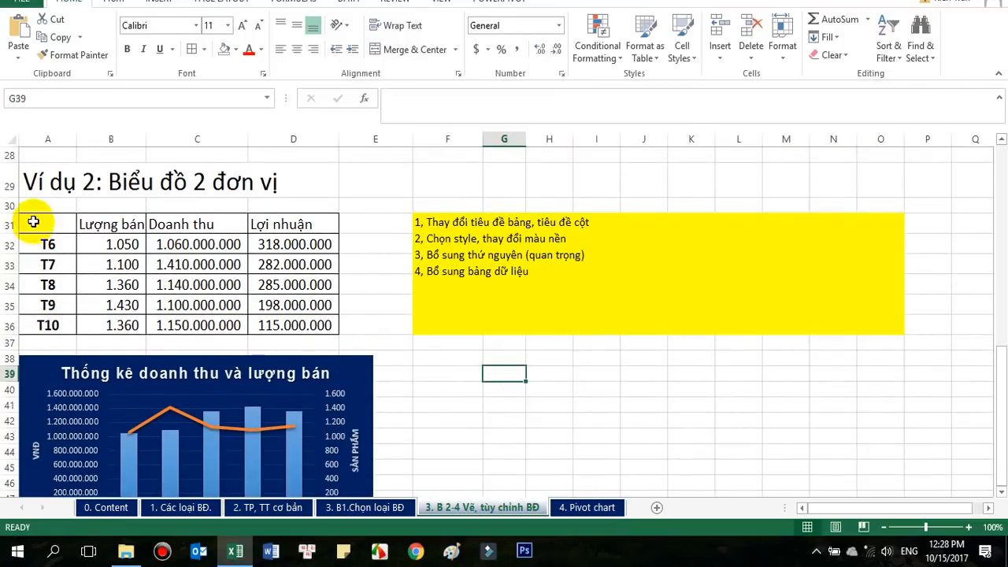
left_click_drag(45, 222, 310, 319)
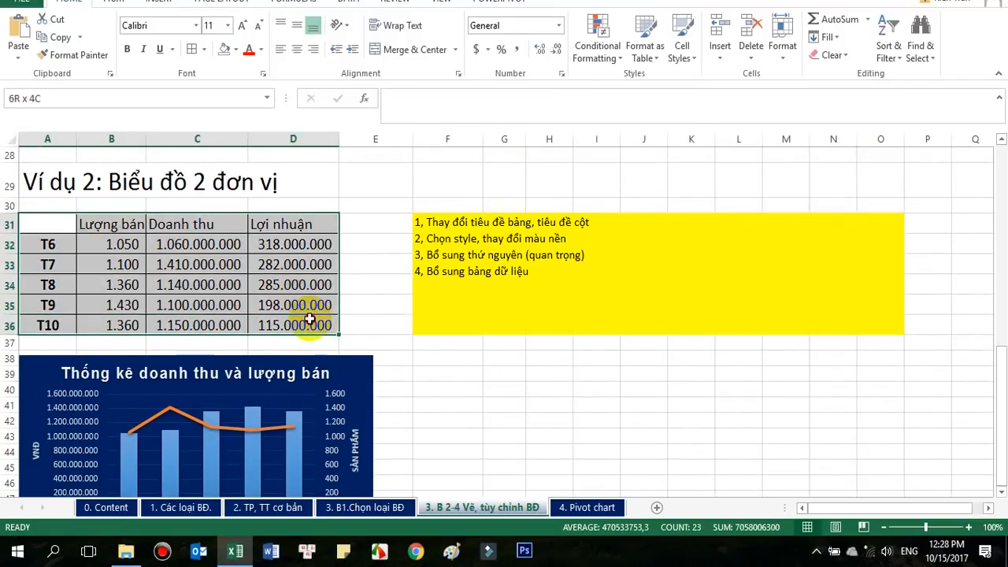
scroll(338, 323, "down", 2)
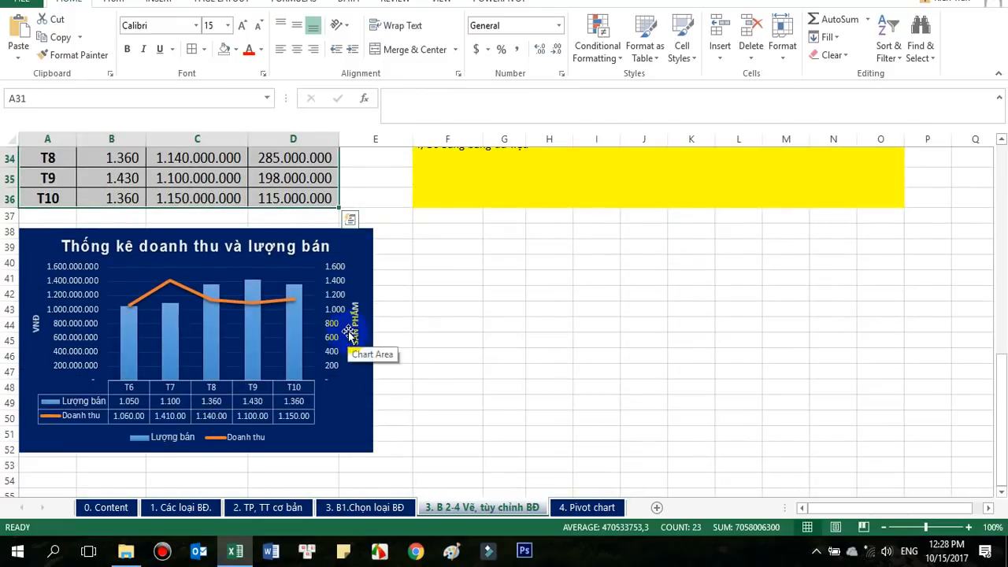
scroll(341, 325, "up", 2)
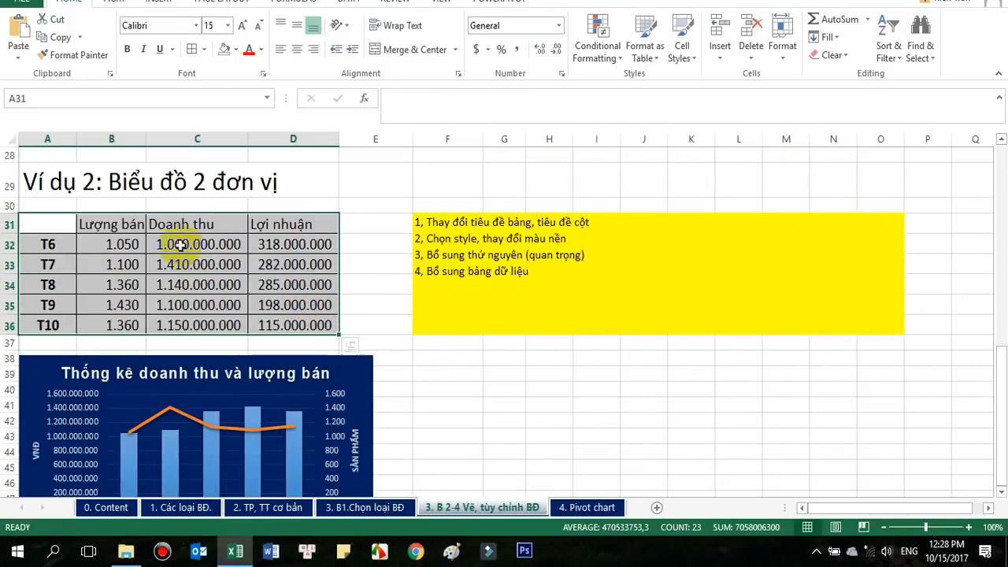
Insert a clustered column and line combo chart from the month, Lượng bán and Doanh thu data in A31:C36.
left_click_drag(68, 217, 223, 326)
scroll(231, 331, "down", 1)
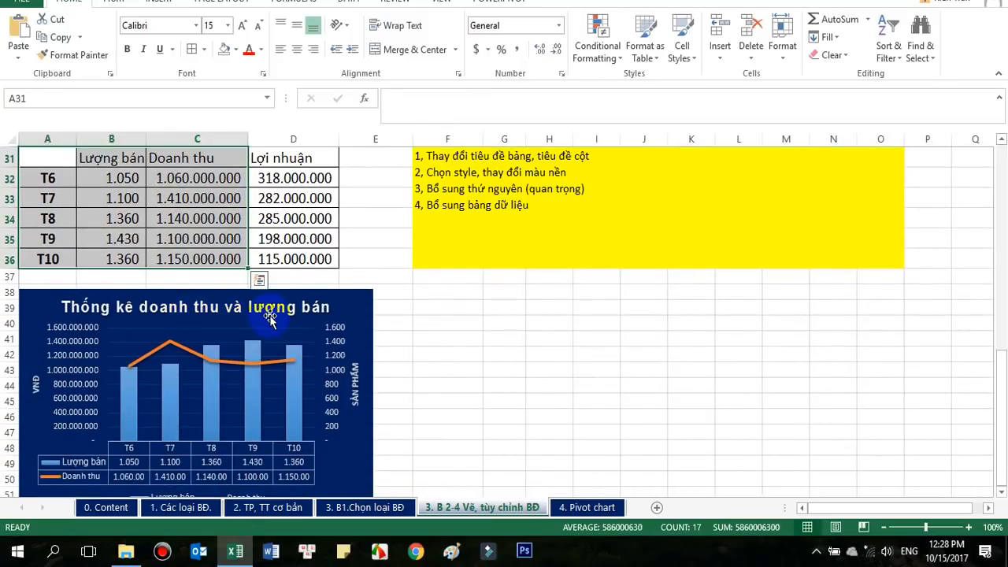
scroll(272, 323, "up", 1)
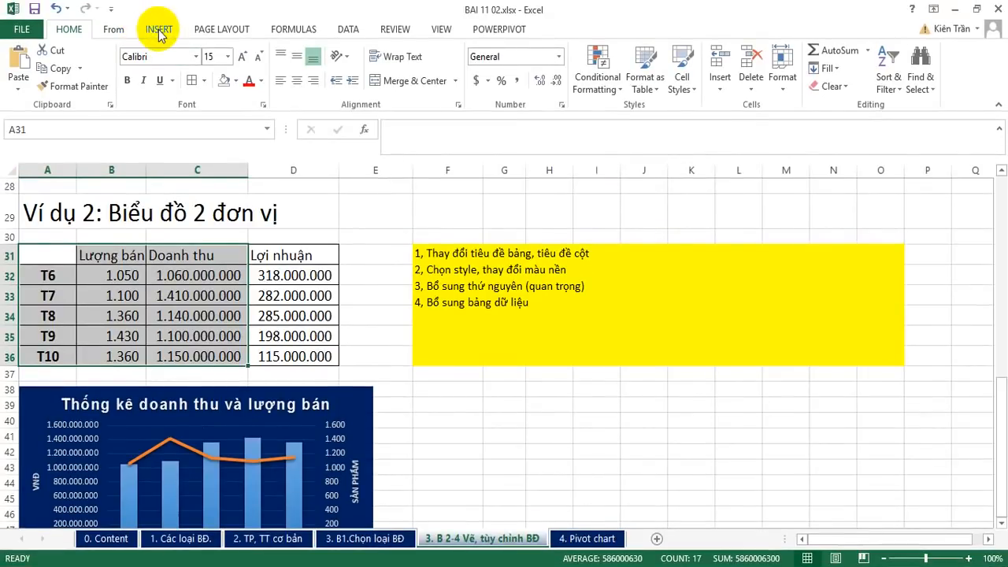
left_click(159, 29)
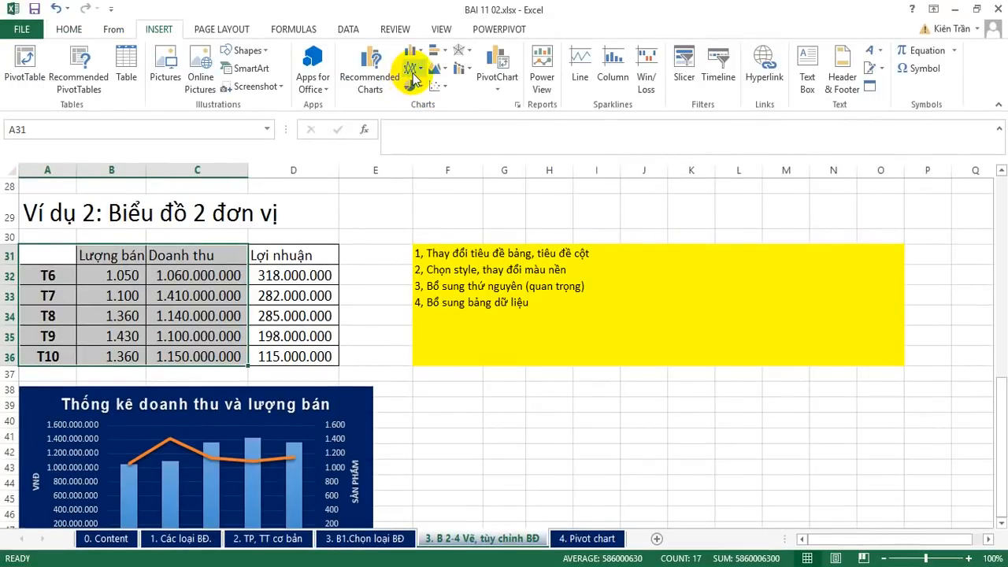
left_click(468, 76)
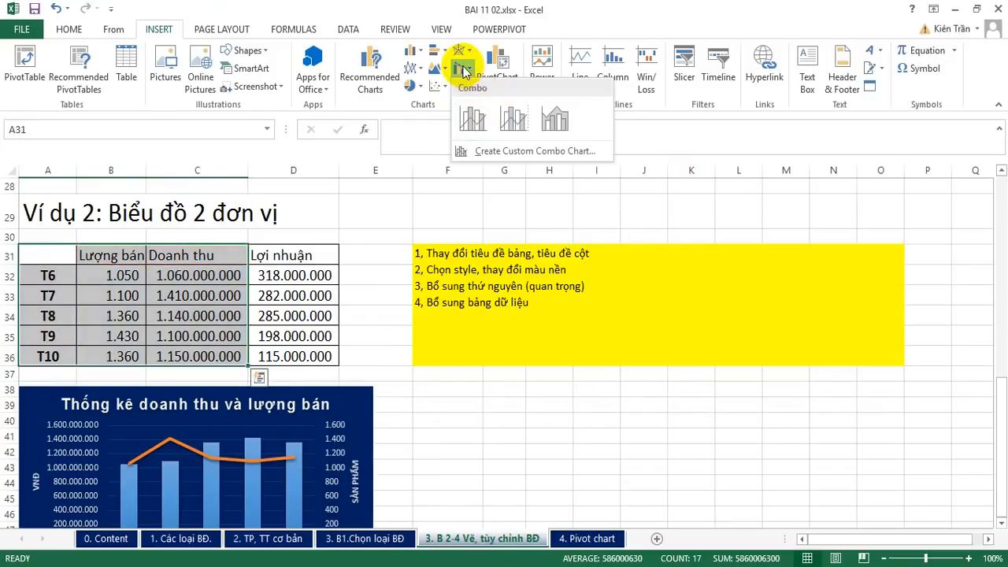
left_click(486, 137)
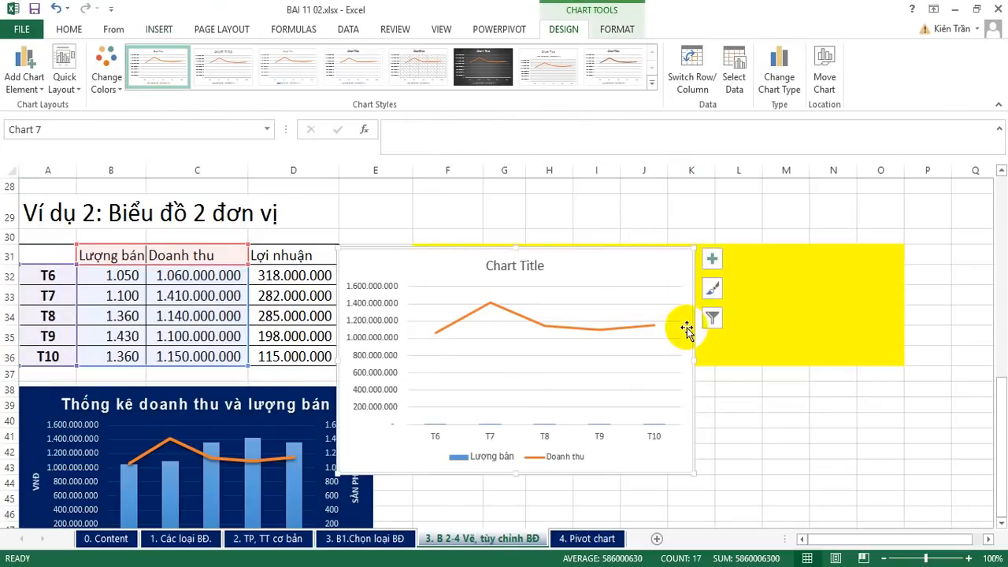
Move the new combo chart below the yellow note, beside the sample chart, and compare the two charts.
scroll(678, 329, "down", 1)
scroll(668, 315, "up", 1)
left_click_drag(675, 225, 733, 331)
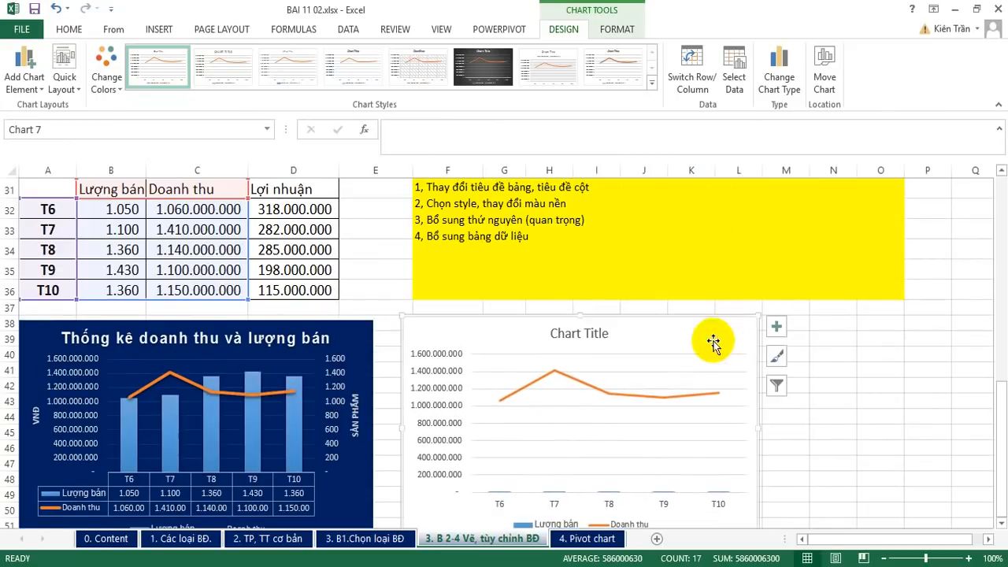
scroll(563, 341, "down", 1)
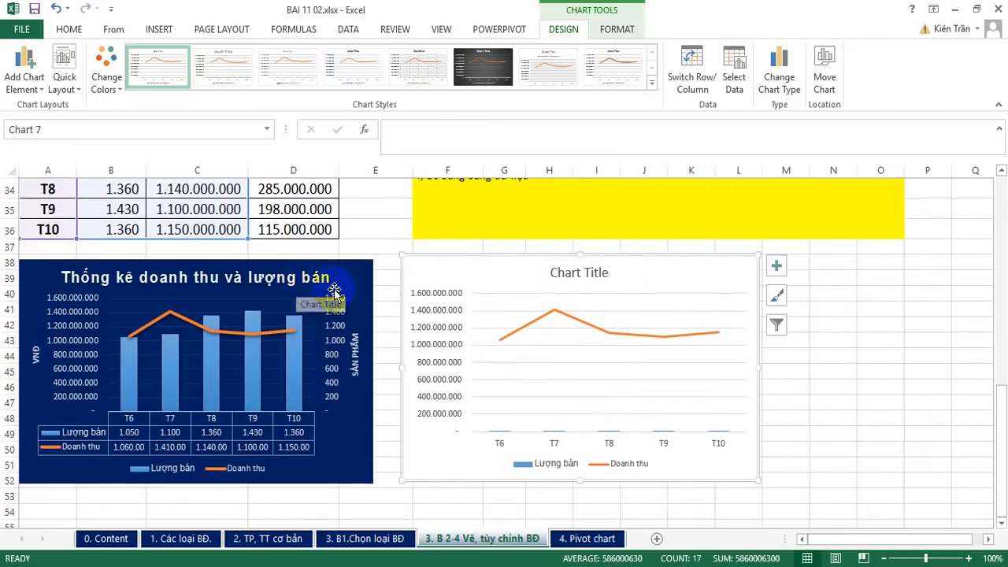
scroll(670, 306, "up", 2)
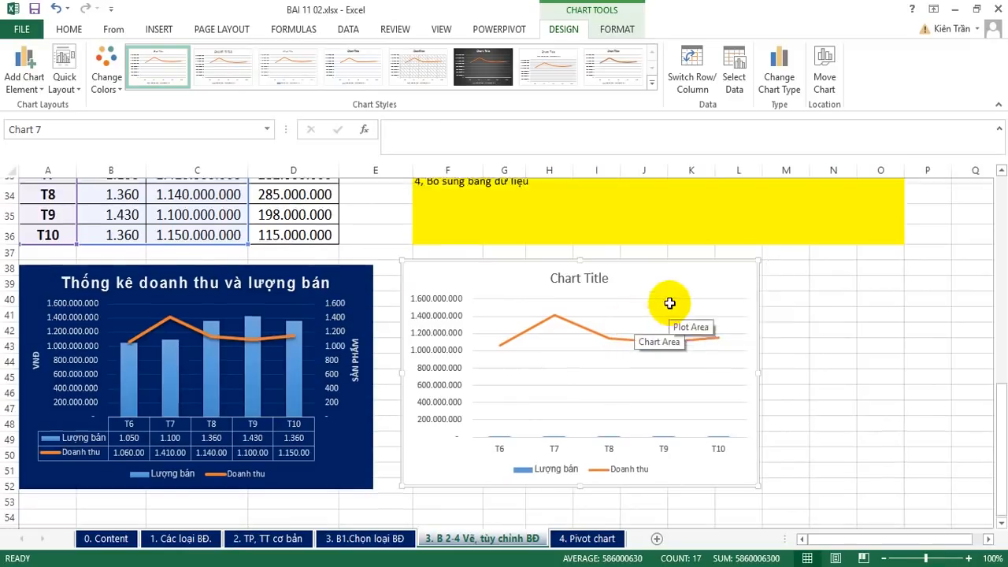
scroll(669, 308, "down", 1)
scroll(670, 308, "down", 1)
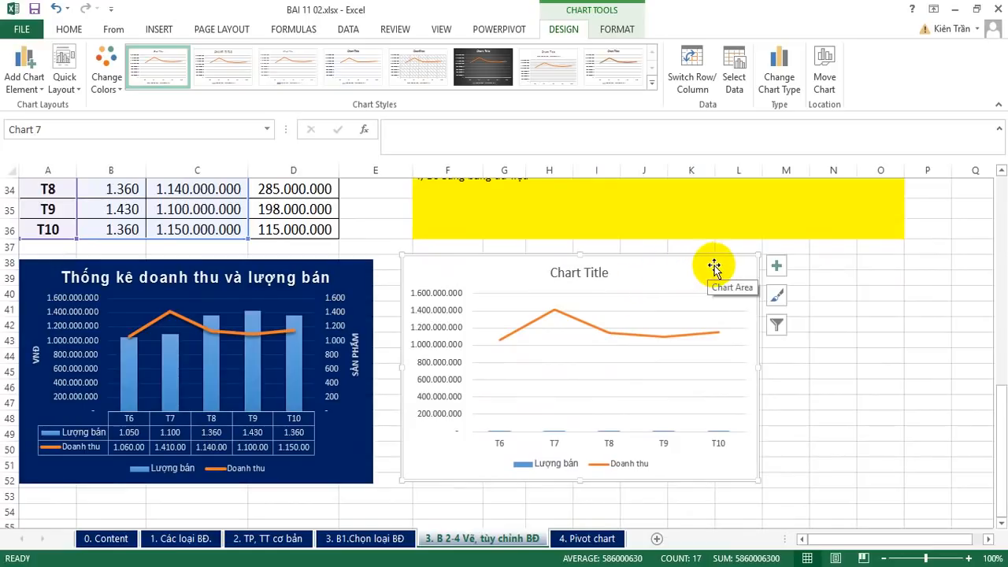
Add a new first line "0, Chọn loại biểu đồ cho từng loại dữ liệu" to the yellow task note in F31.
scroll(714, 271, "up", 1)
scroll(712, 274, "up", 1)
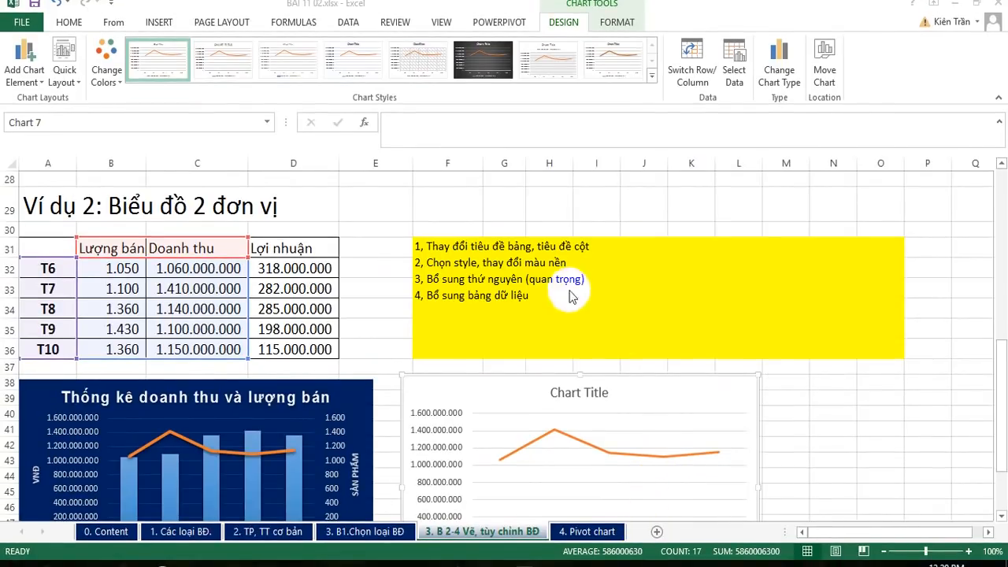
left_click(482, 261)
double_click(420, 246)
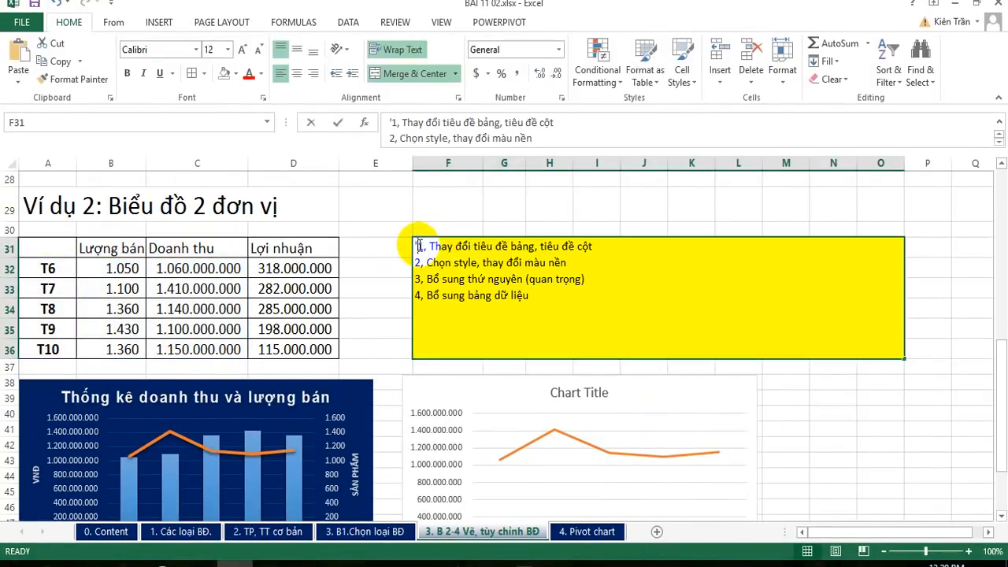
key("alt+Return")
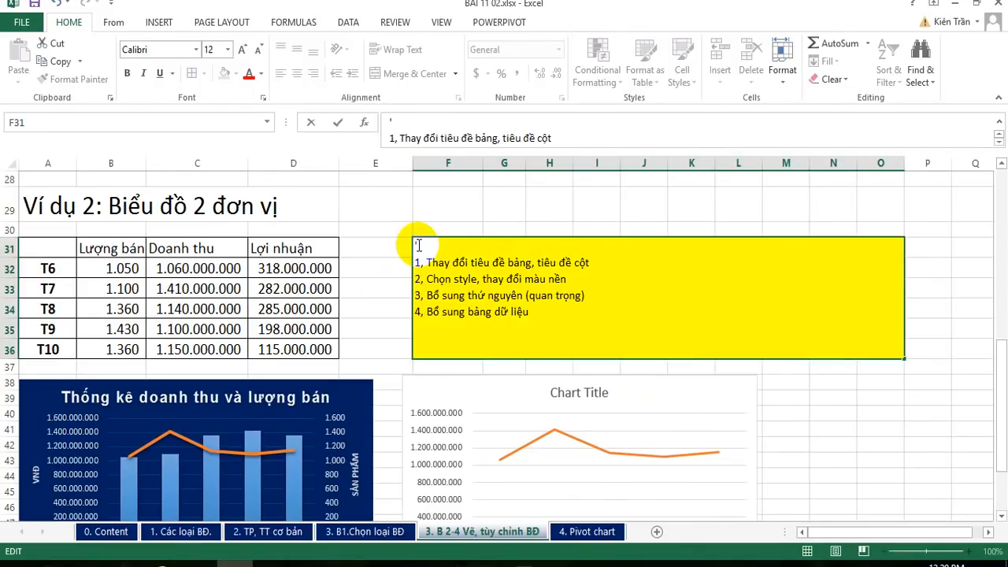
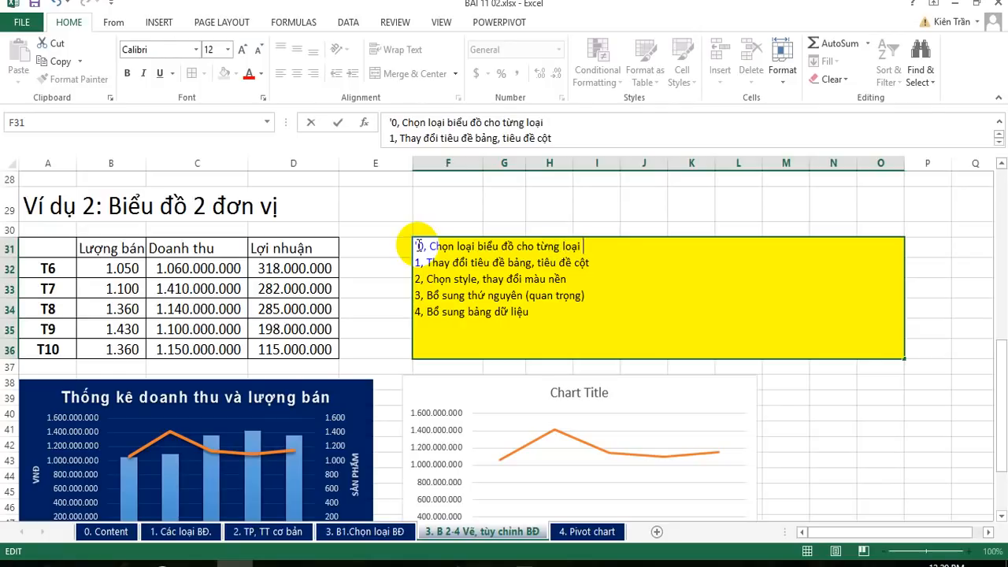
key("Return")
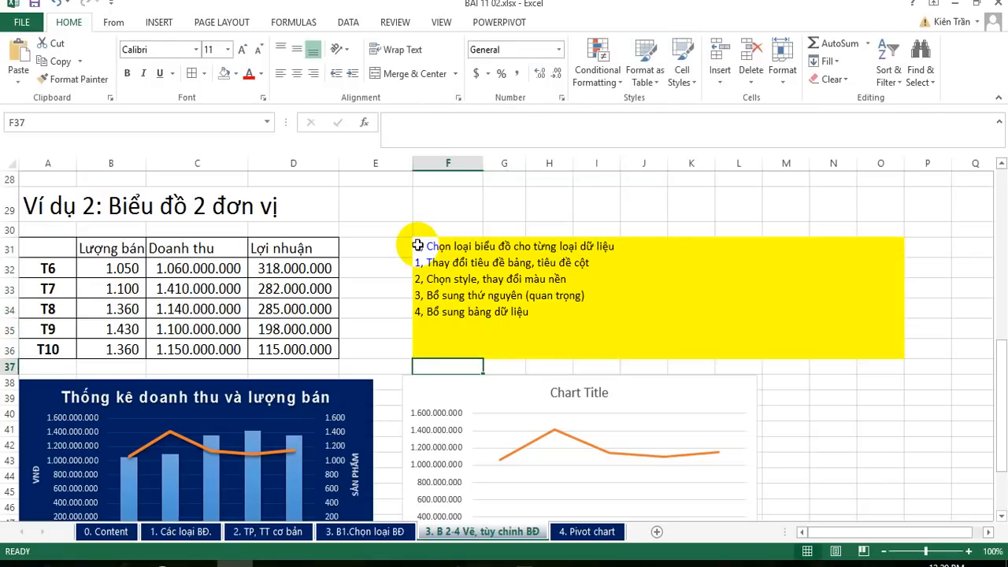
Inspect the Lượng bán column series and the Doanh thu line series in the sample combo chart.
scroll(349, 333, "down", 2)
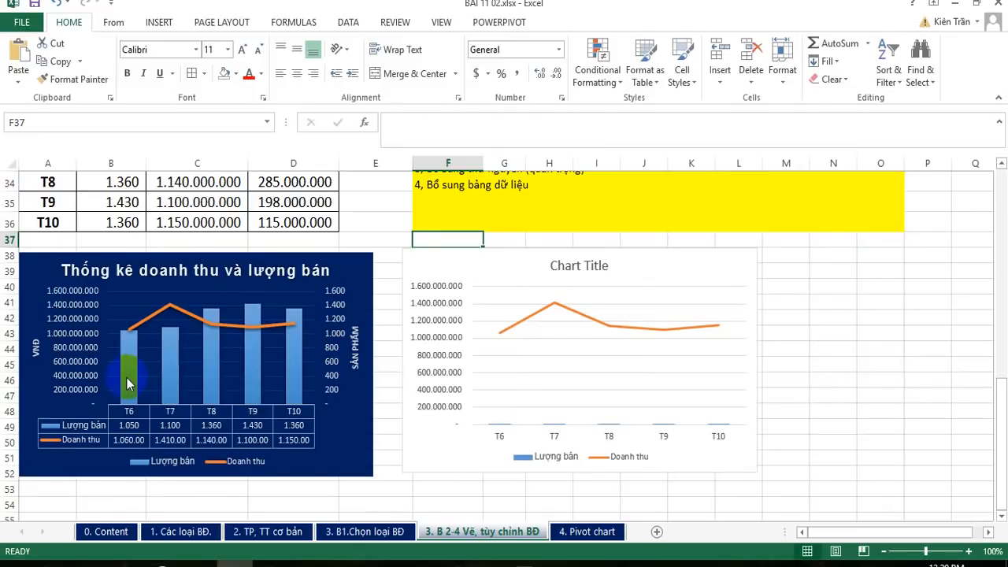
left_click(128, 384)
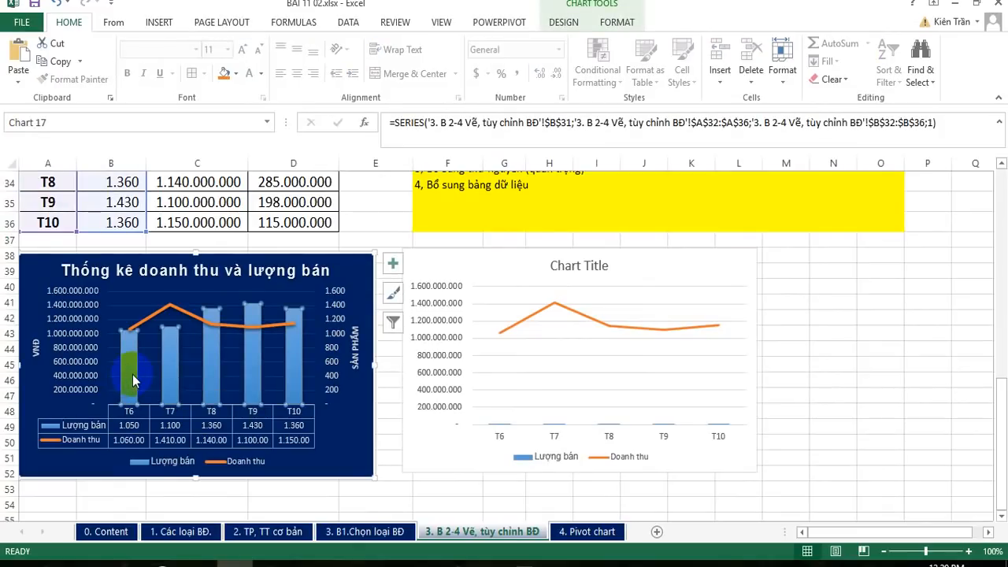
left_click(150, 351)
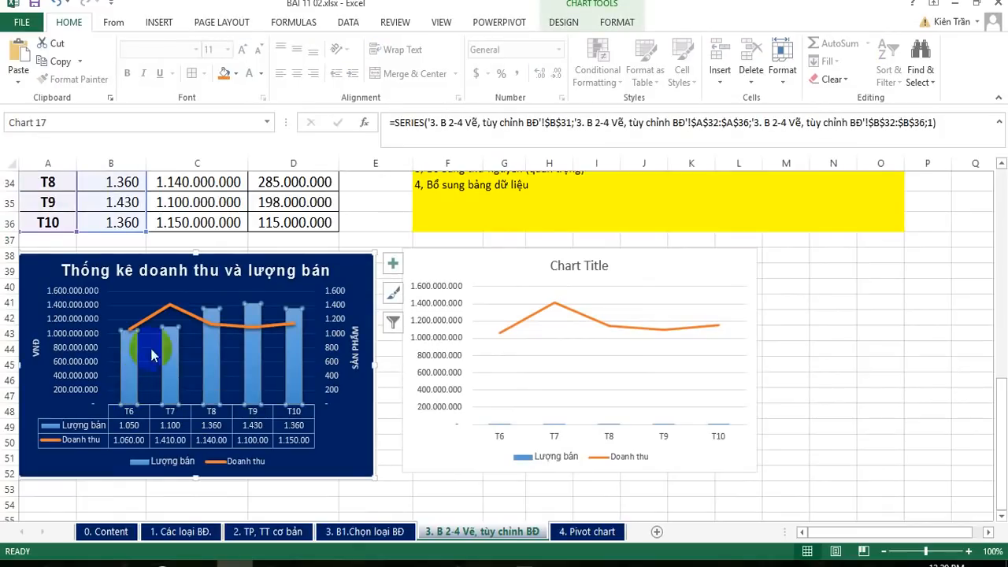
left_click(172, 309)
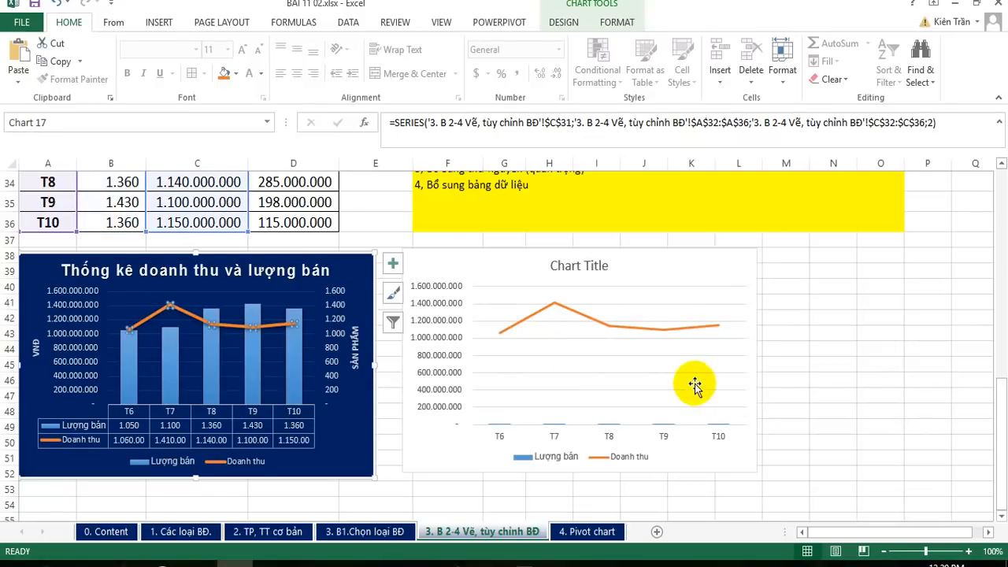
scroll(703, 373, "up", 1)
scroll(704, 373, "down", 1)
Edit the new combo chart's type, choosing Clustered Column for the Lượng bán series and Line for the Doanh thu series.
left_click(674, 326)
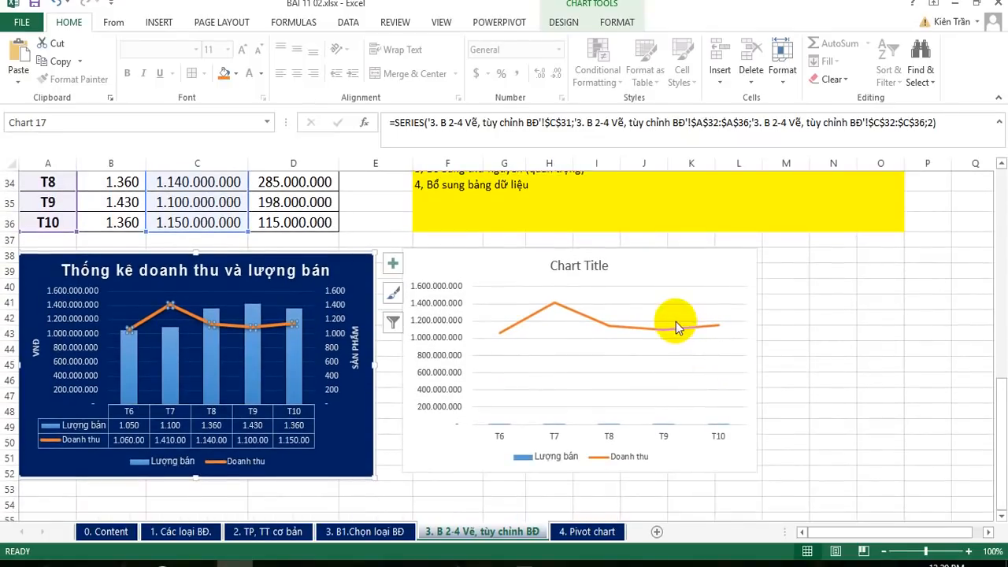
right_click(698, 264)
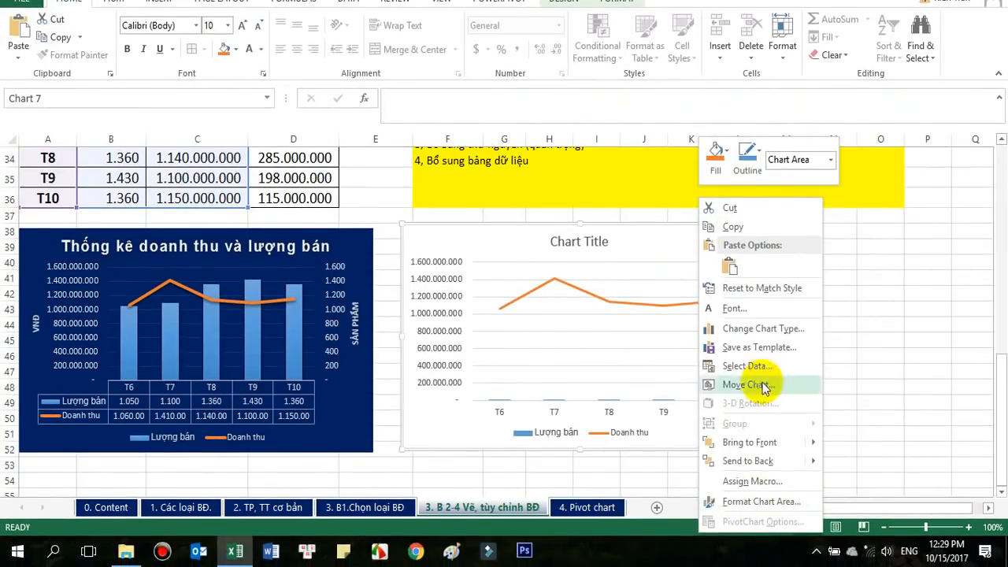
left_click(784, 332)
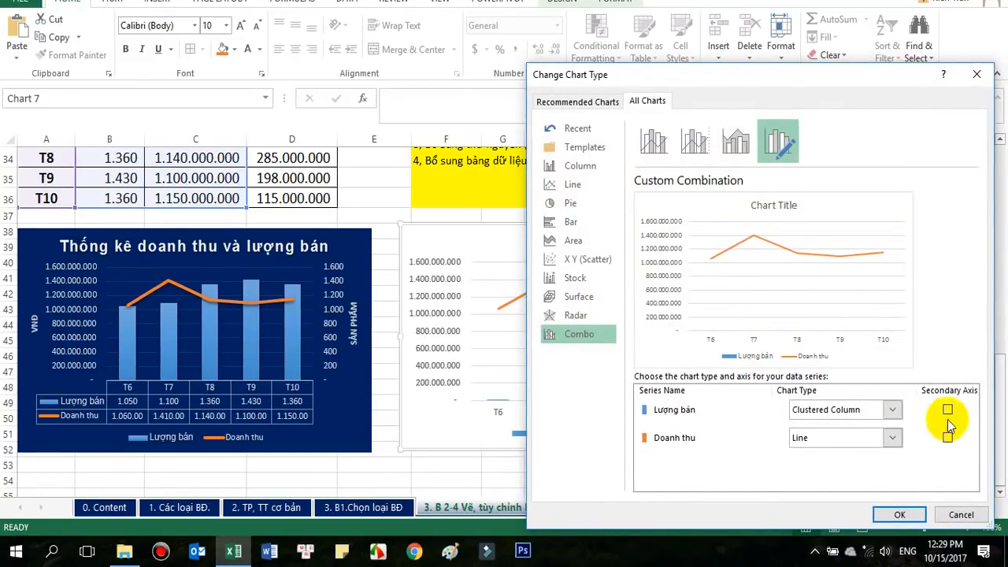
left_click(893, 412)
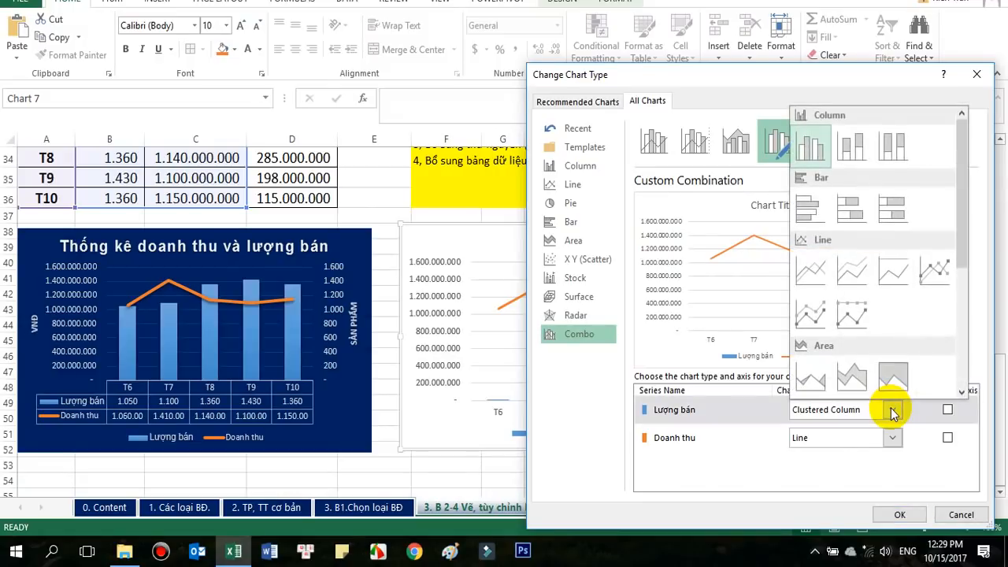
left_click(820, 160)
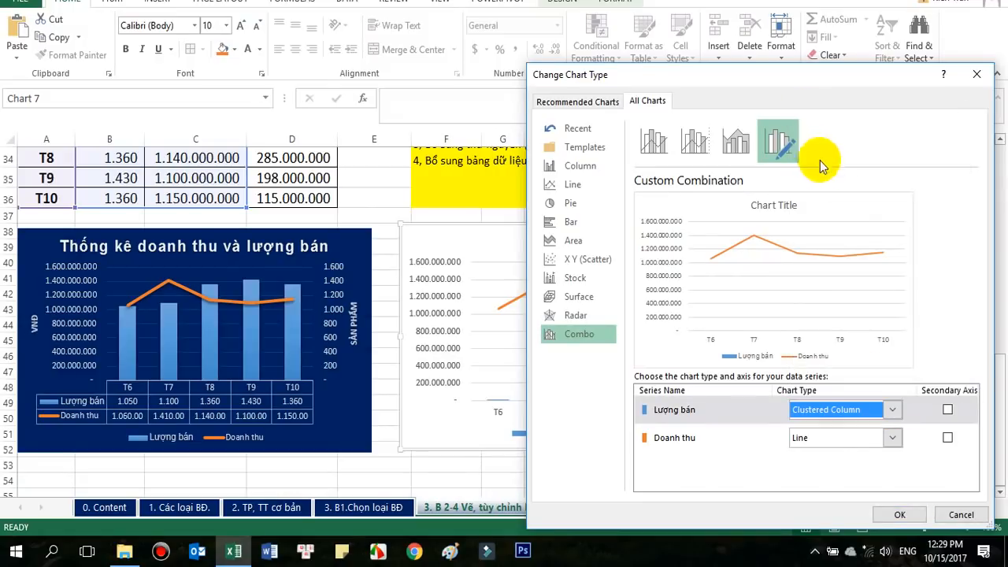
left_click(882, 446)
left_click(819, 303)
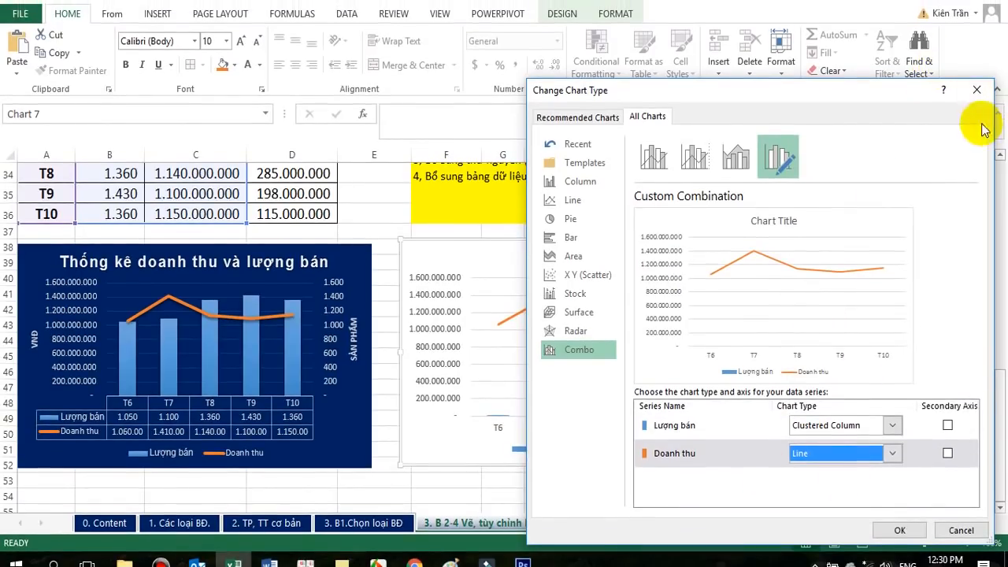
Plot the Lượng bán series on the secondary axis, leaving Doanh thu on the primary axis, and apply the chart type change.
left_click_drag(860, 78, 986, 303)
left_click_drag(854, 332, 903, 446)
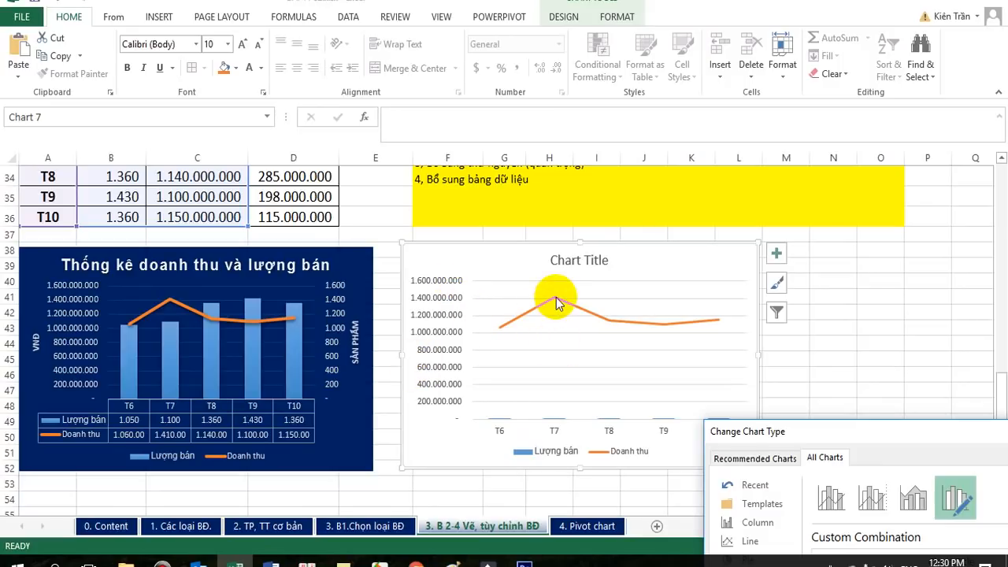
left_click_drag(939, 441, 910, 417)
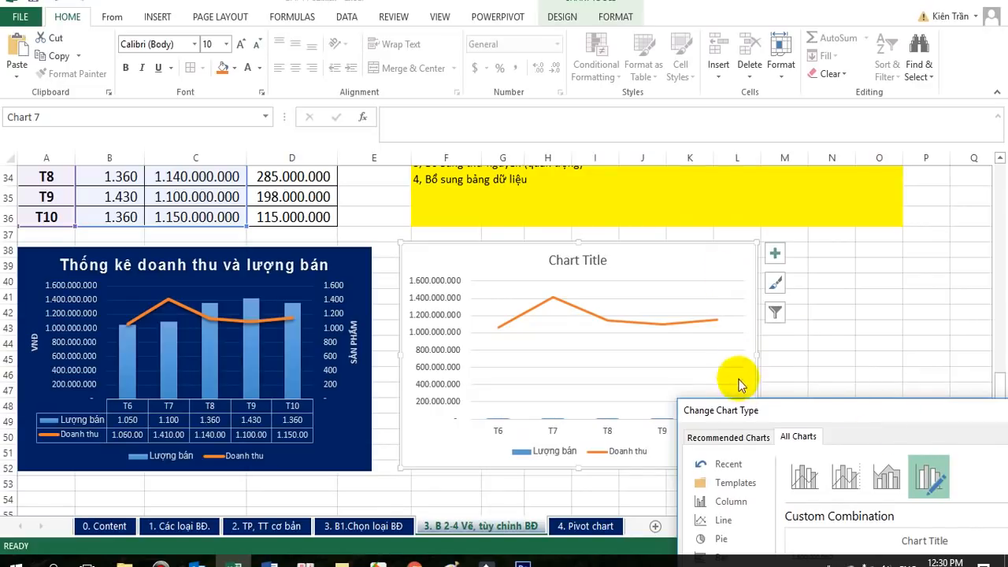
left_click_drag(847, 422, 879, 445)
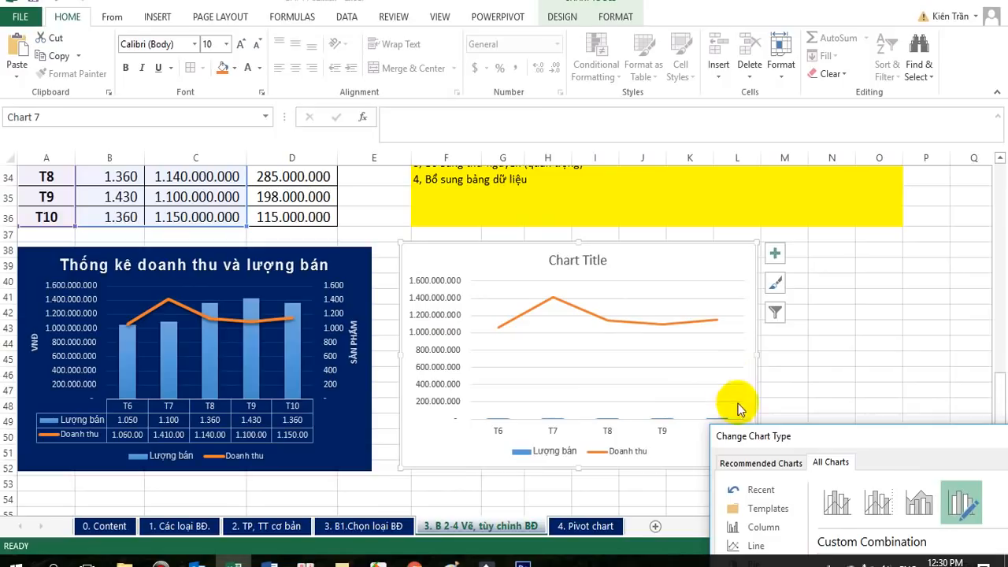
left_click_drag(893, 446, 141, 134)
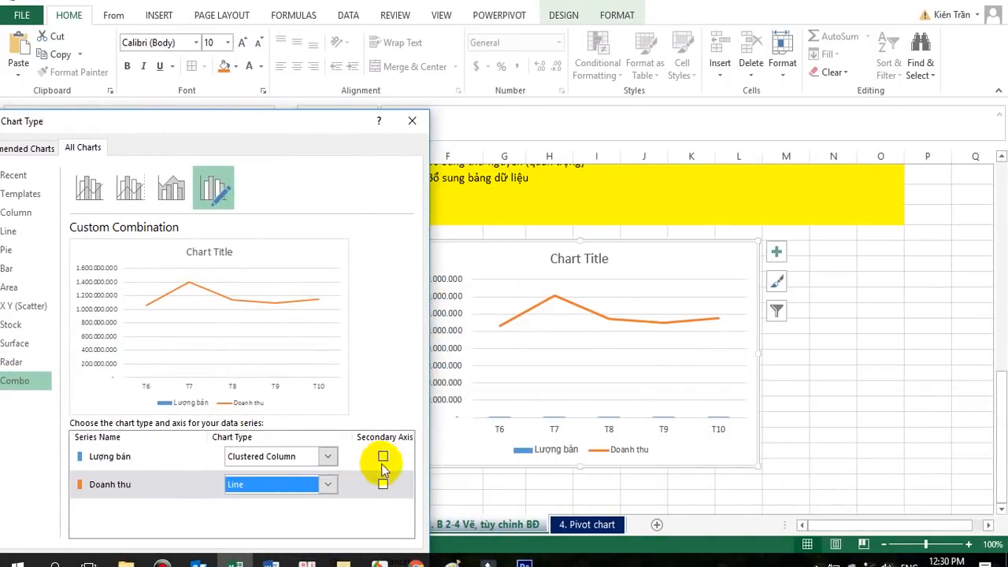
left_click(383, 477)
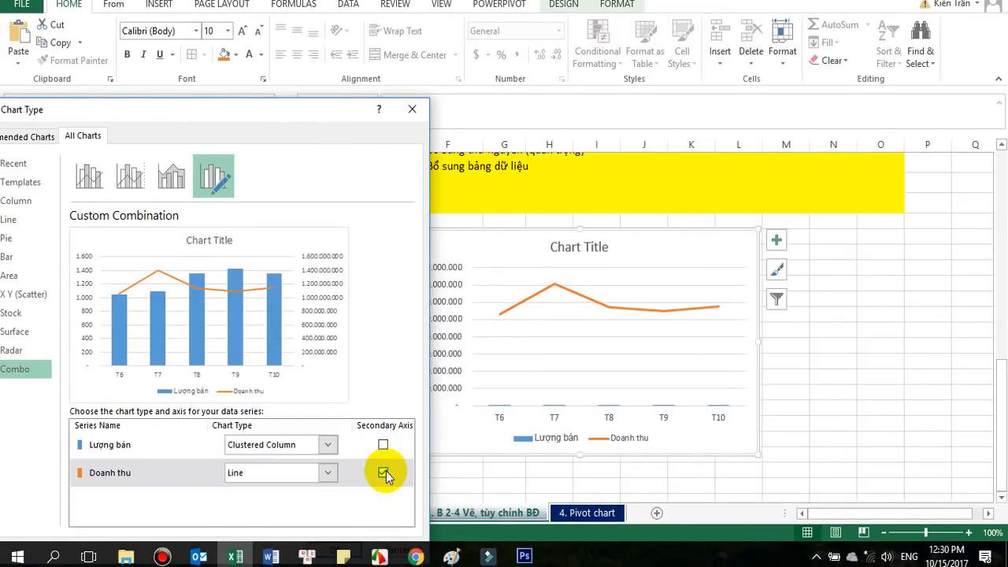
left_click(383, 445)
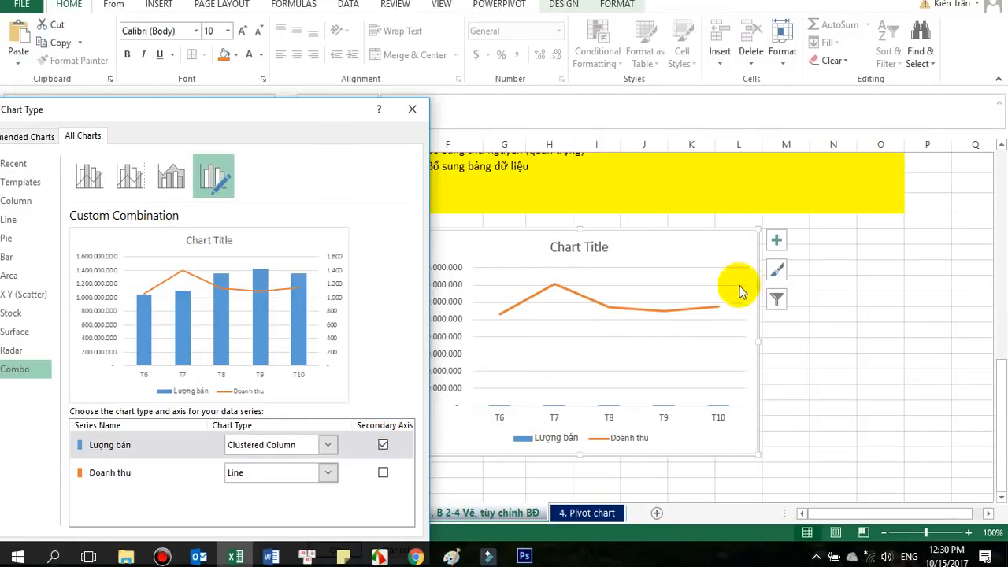
left_click_drag(319, 122, 480, 97)
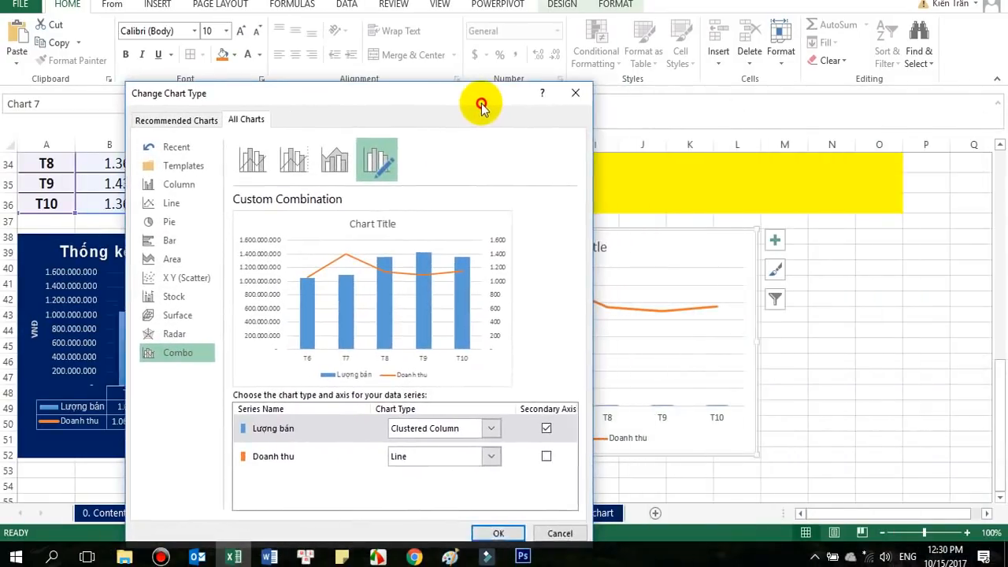
left_click(496, 527)
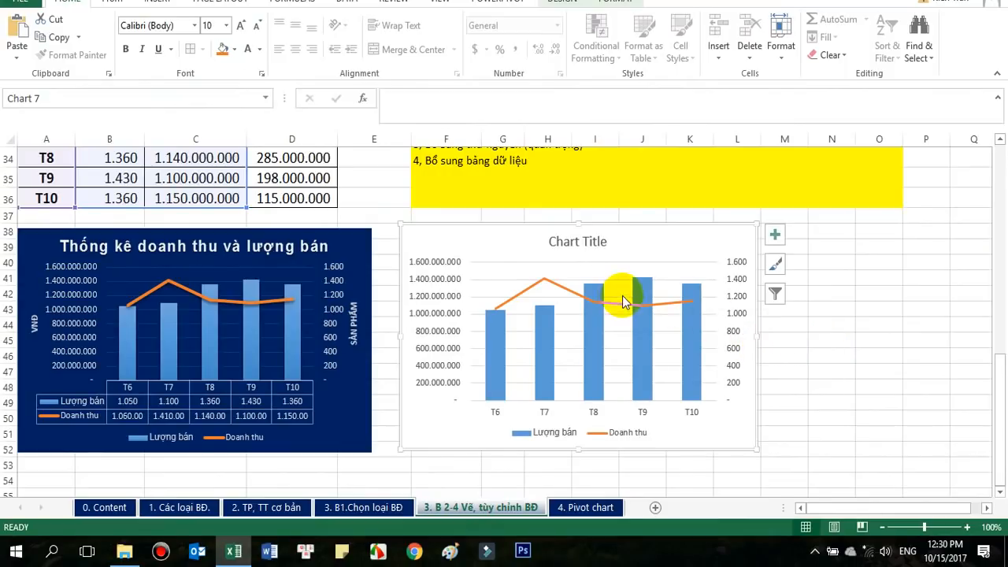
Change the new chart's title to "Thốn kê doanh thu và lượng bán".
scroll(670, 281, "up", 1)
scroll(669, 281, "down", 1)
scroll(661, 281, "up", 2)
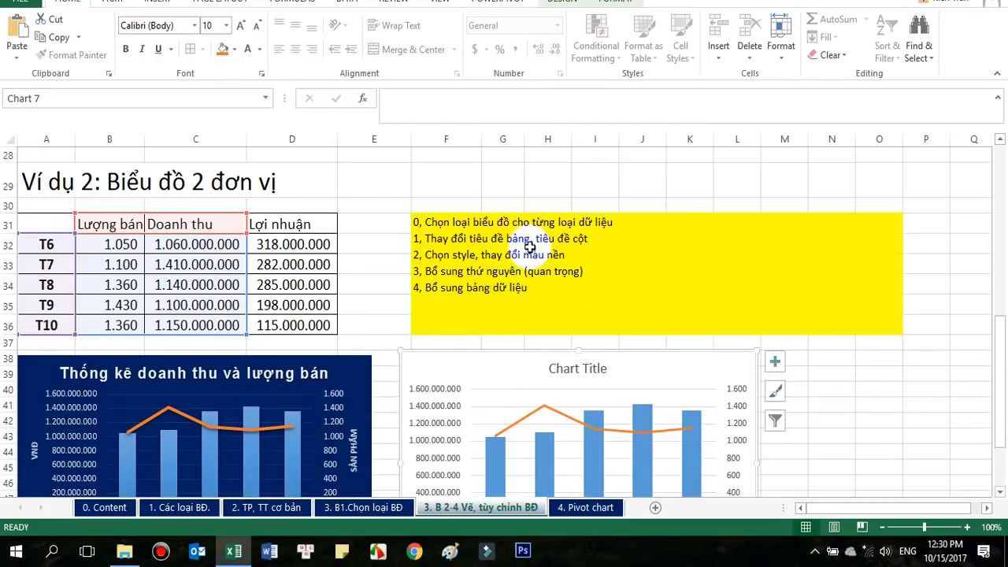
scroll(555, 250, "down", 1)
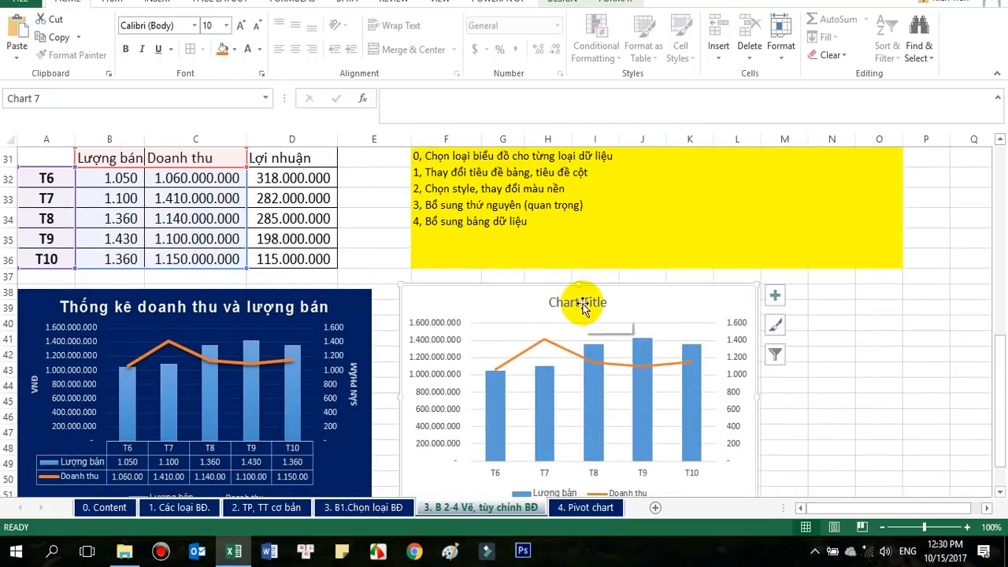
double_click(582, 305)
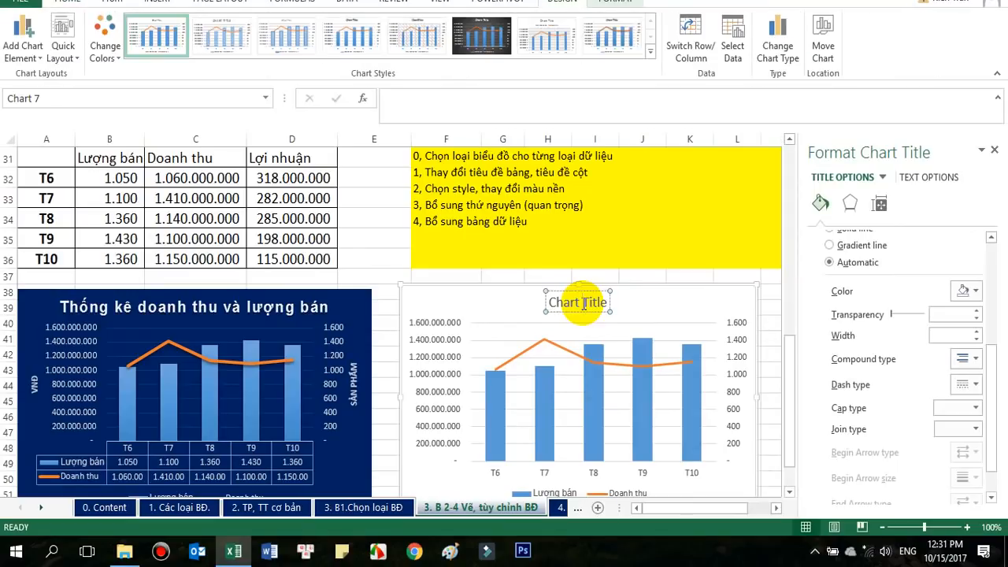
type("Tho")
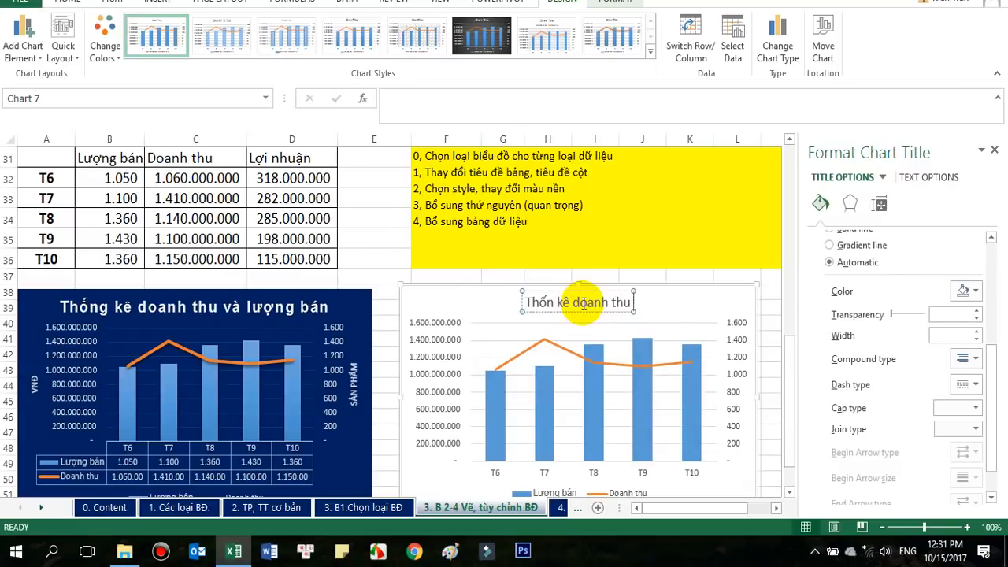
type("n kê doanh thu và lượng bán")
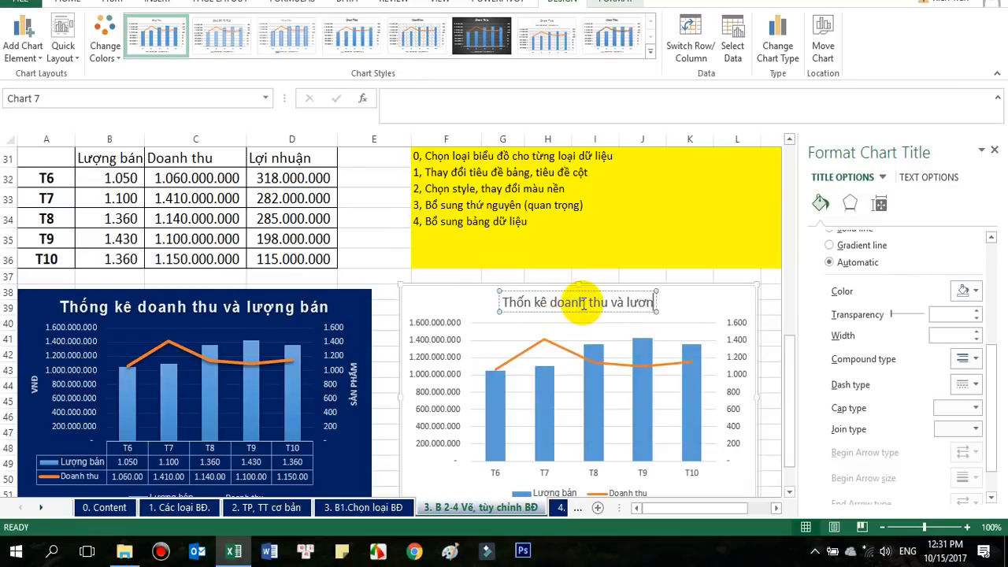
left_click(772, 306)
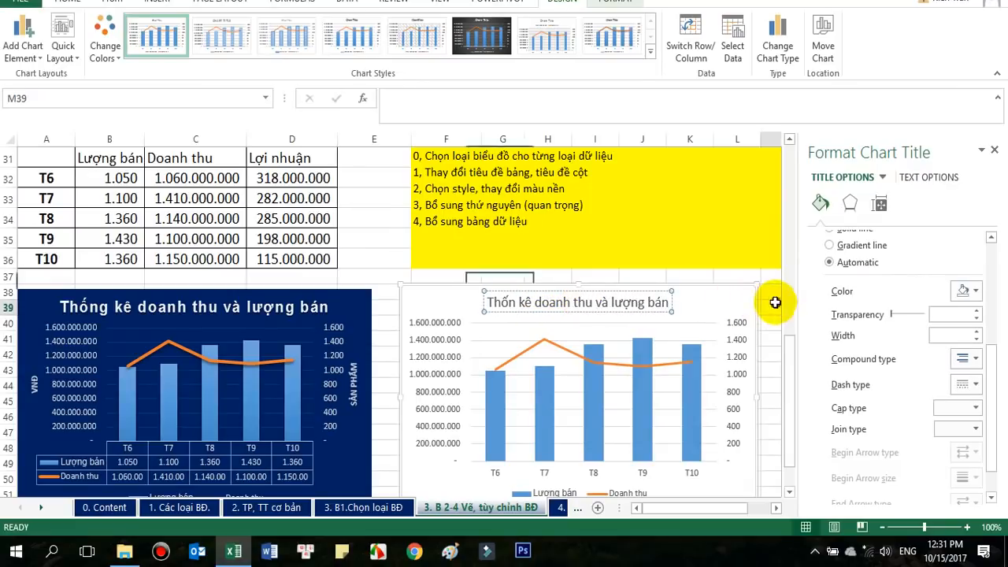
left_click(995, 151)
Add axis titles to the new chart and name the primary vertical axis VND.
left_click(37, 389)
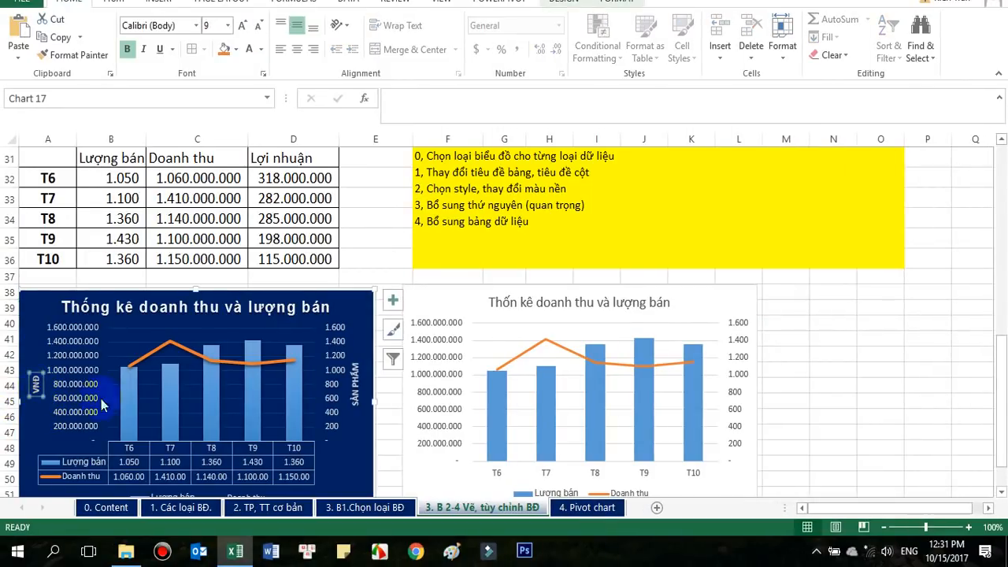
left_click(728, 299)
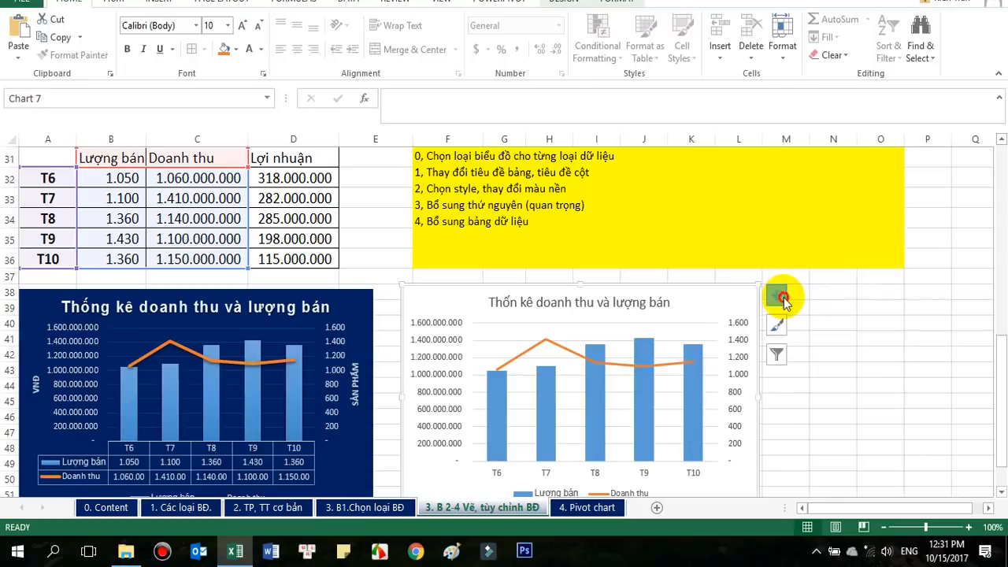
left_click(776, 295)
left_click(821, 334)
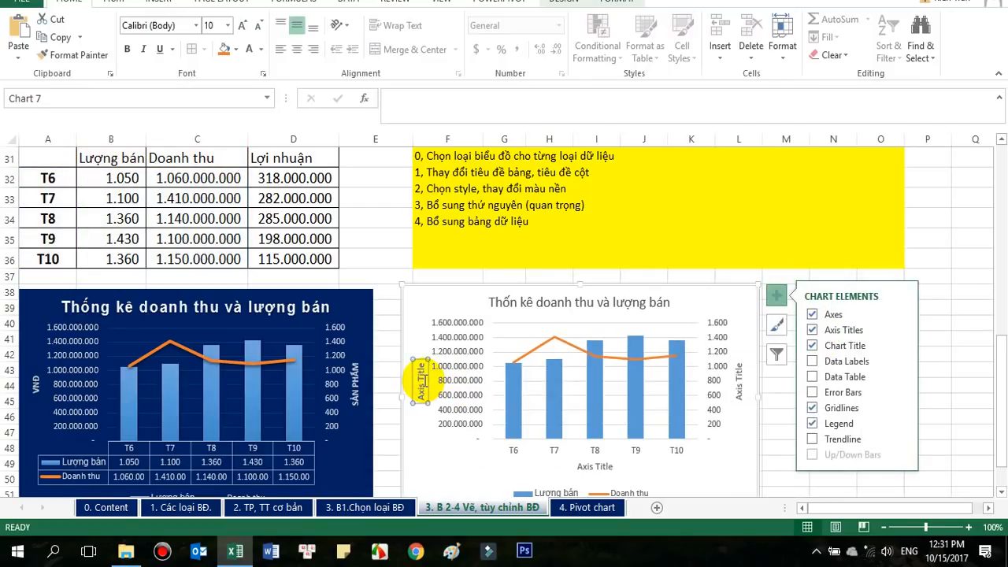
type("VN")
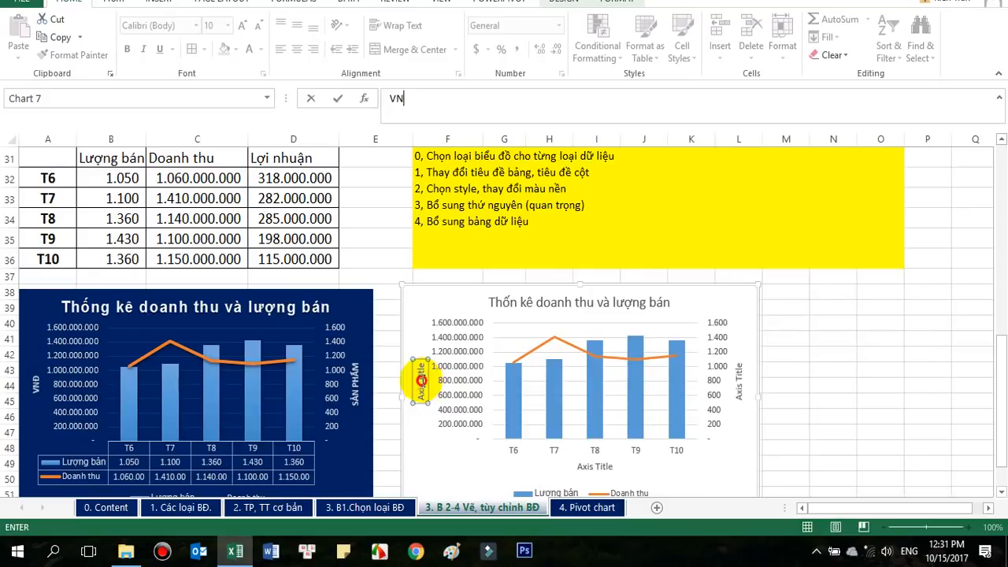
double_click(421, 381)
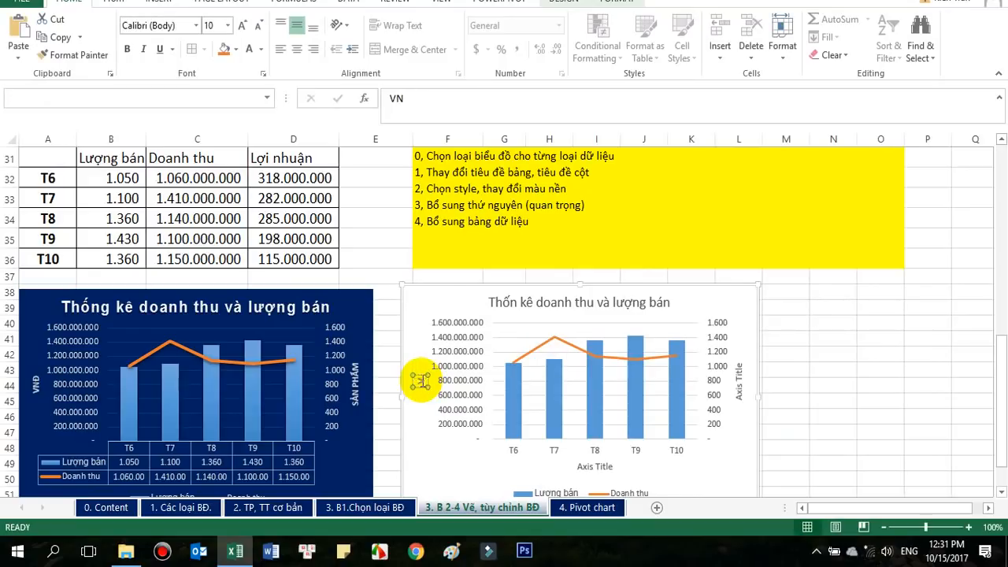
type("D")
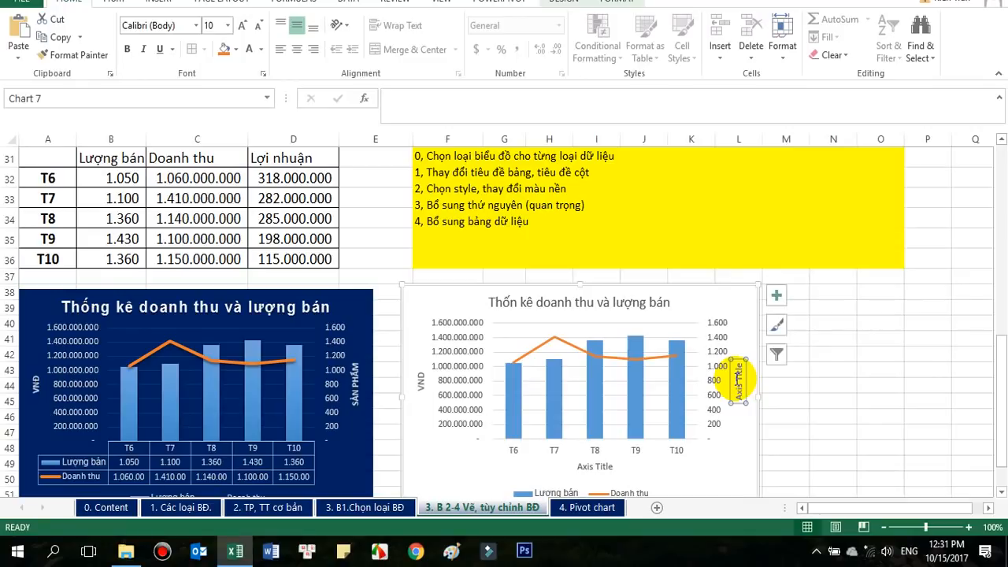
Name the secondary vertical axis SẢN PHẨM and delete the horizontal axis title below the months.
type("s")
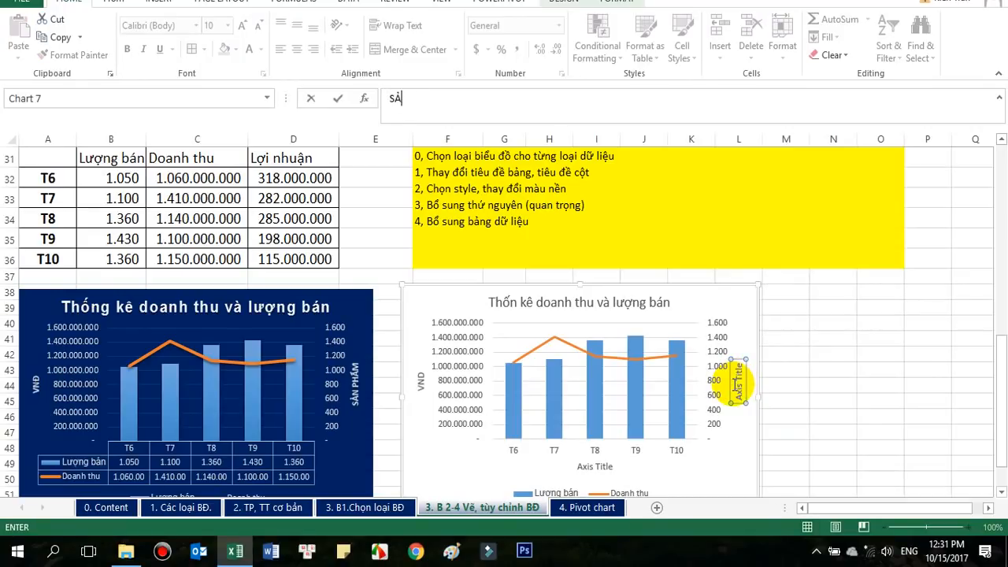
left_click(866, 416)
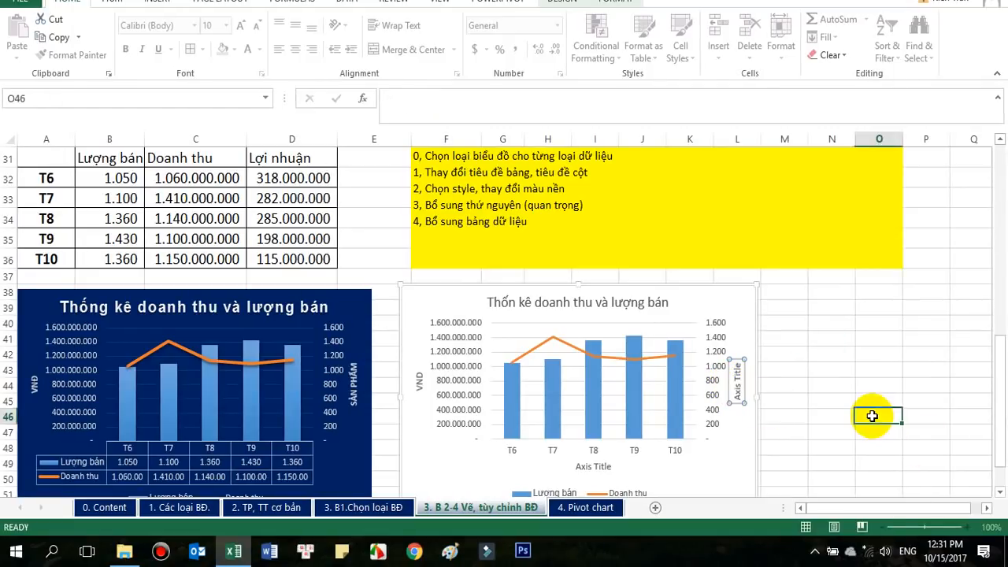
scroll(685, 426, "down", 1)
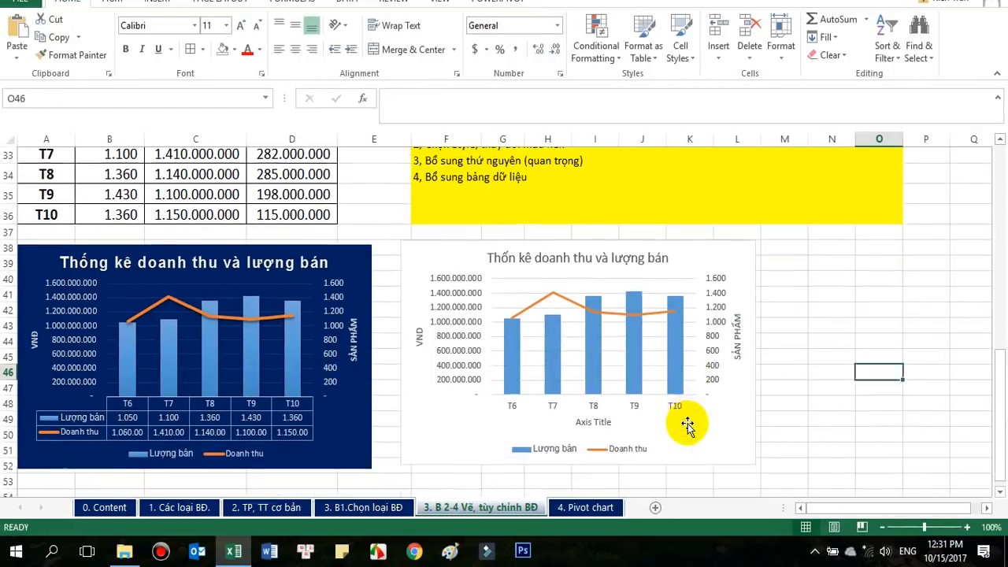
left_click(592, 411)
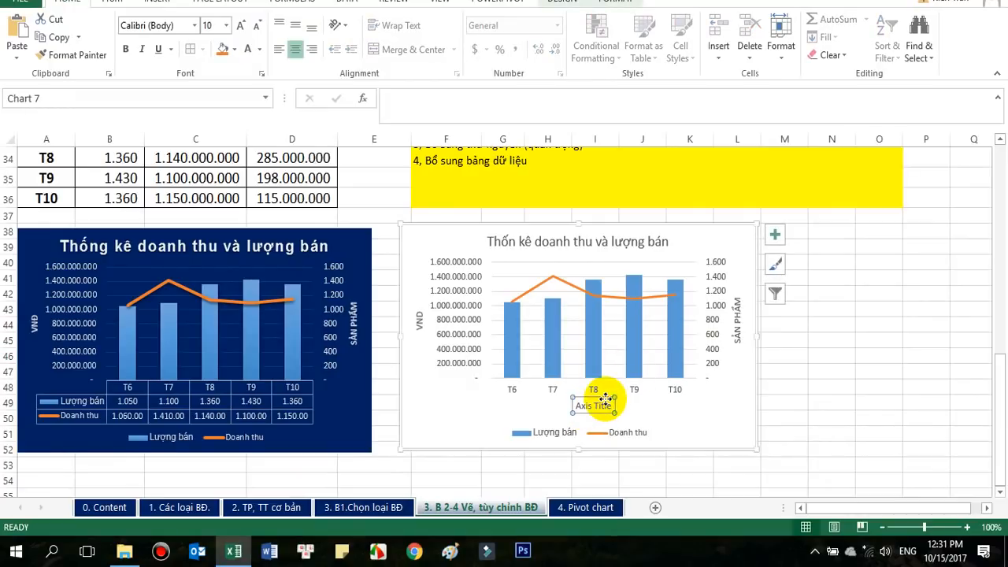
key("Delete")
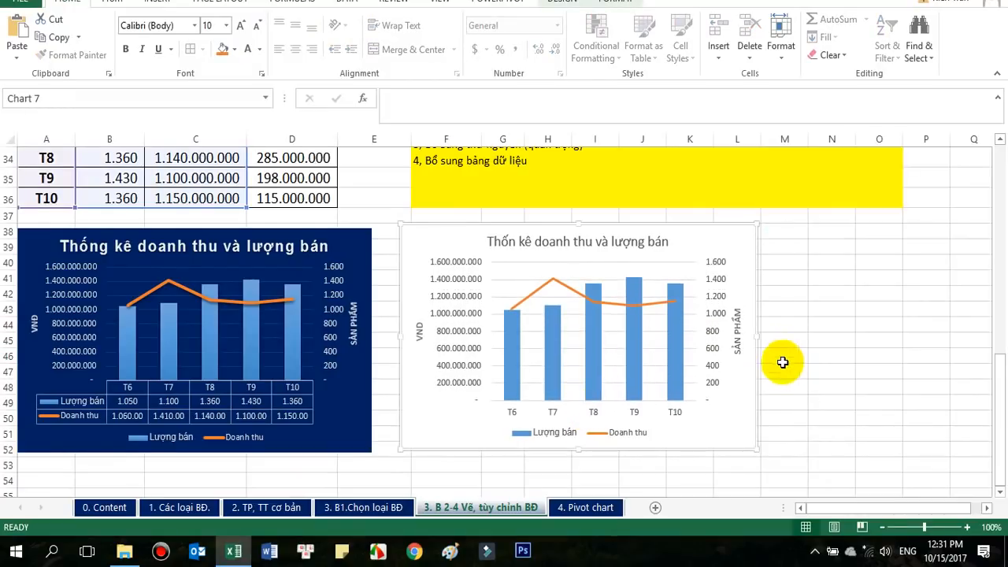
Apply the chart style with the dark grey gradient background to the new combo chart.
scroll(780, 360, "up", 2)
scroll(782, 362, "down", 1)
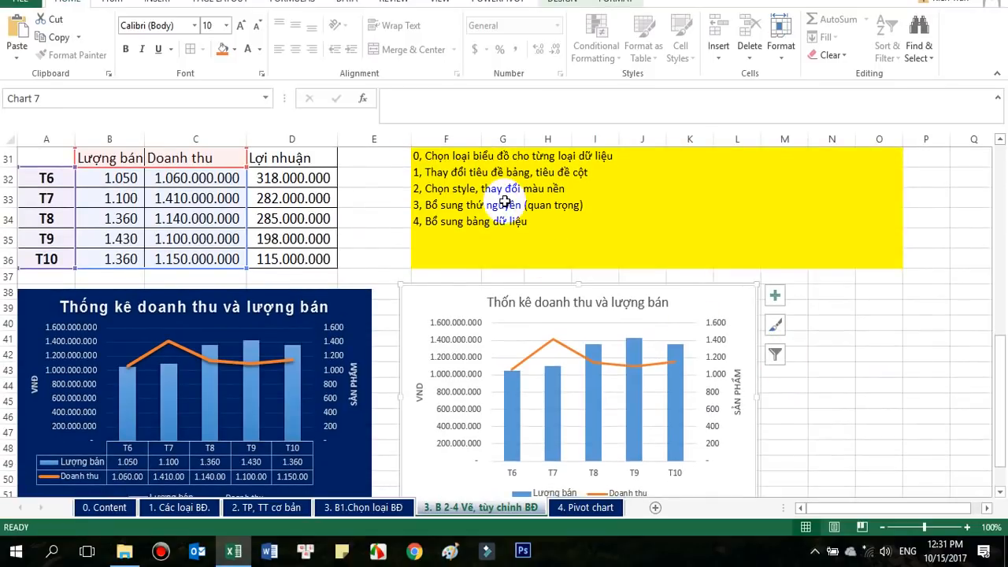
scroll(648, 254, "down", 1)
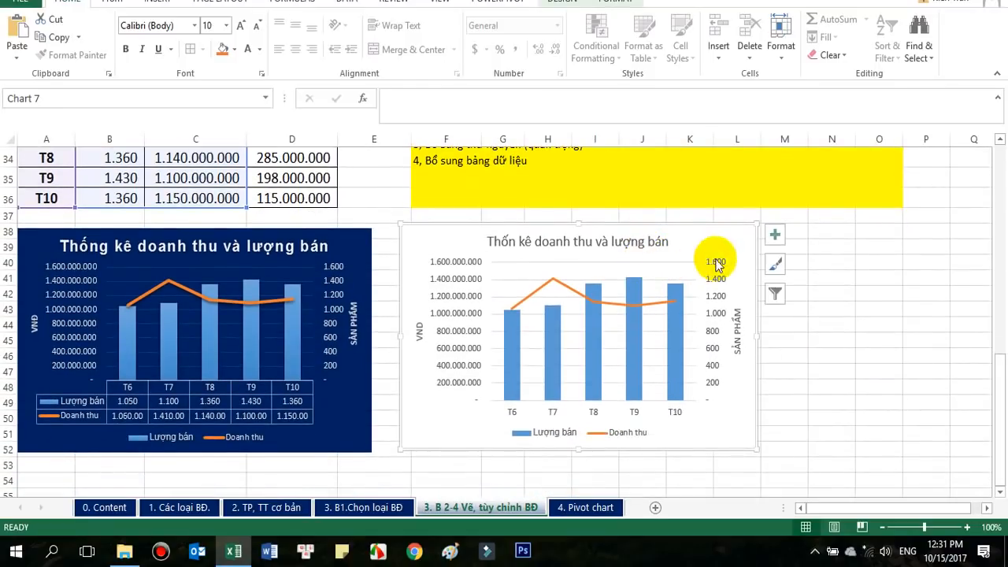
double_click(741, 233)
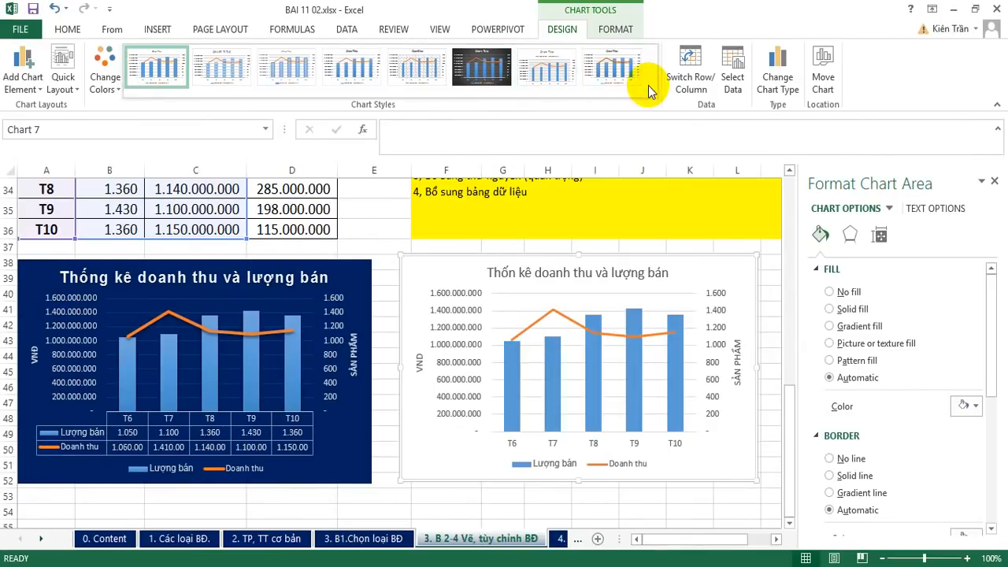
left_click(492, 75)
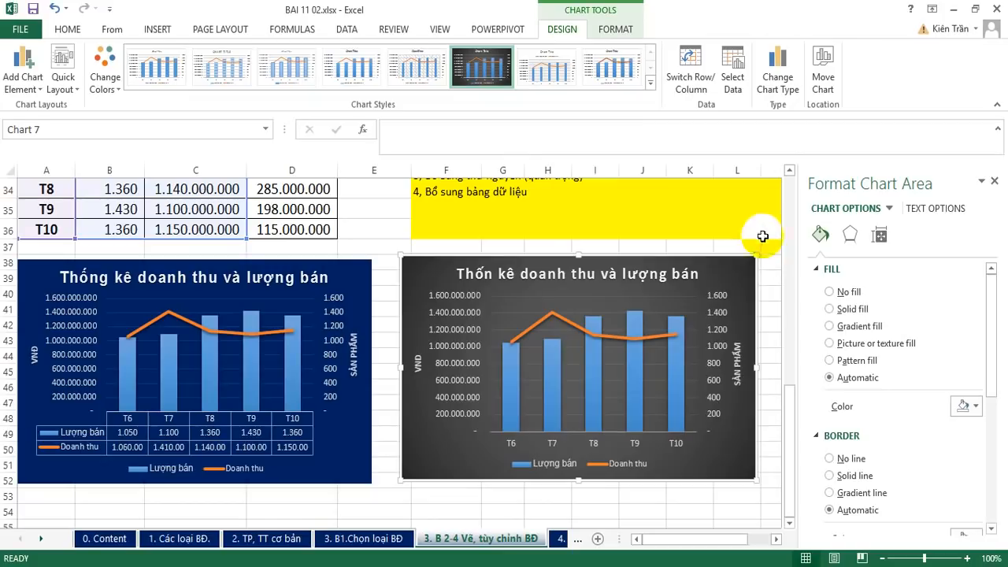
left_click(774, 257)
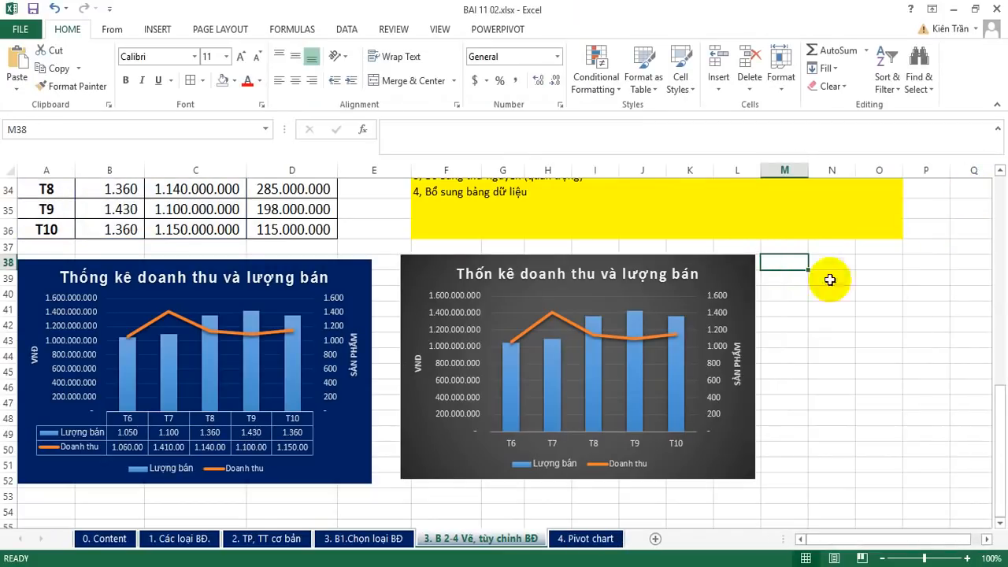
scroll(781, 320, "up", 2)
scroll(782, 321, "down", 1)
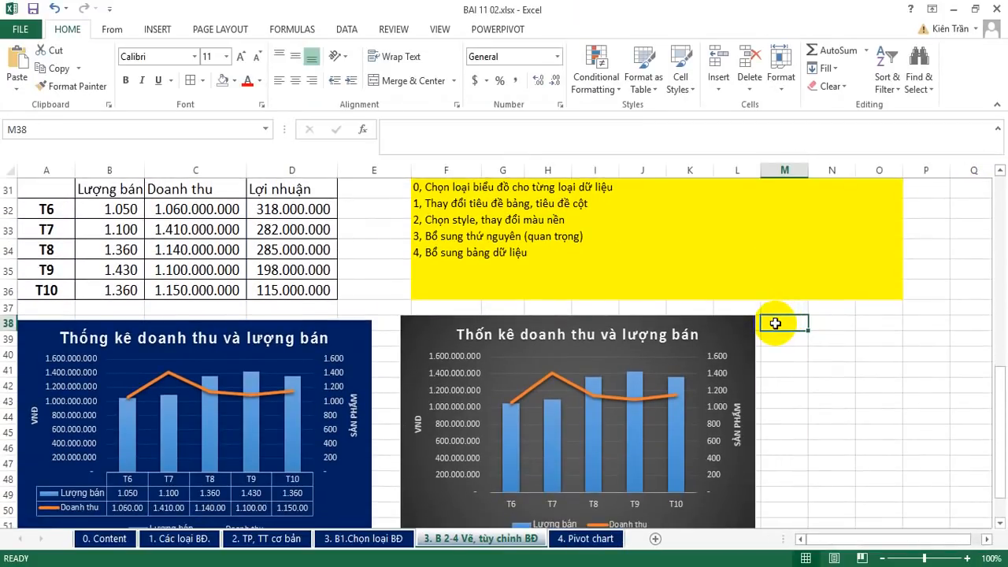
scroll(771, 324, "down", 1)
Correct the new combo chart's title to "Thống kê doanh thu và lượng bán" and close the formatting pane.
left_click(432, 292)
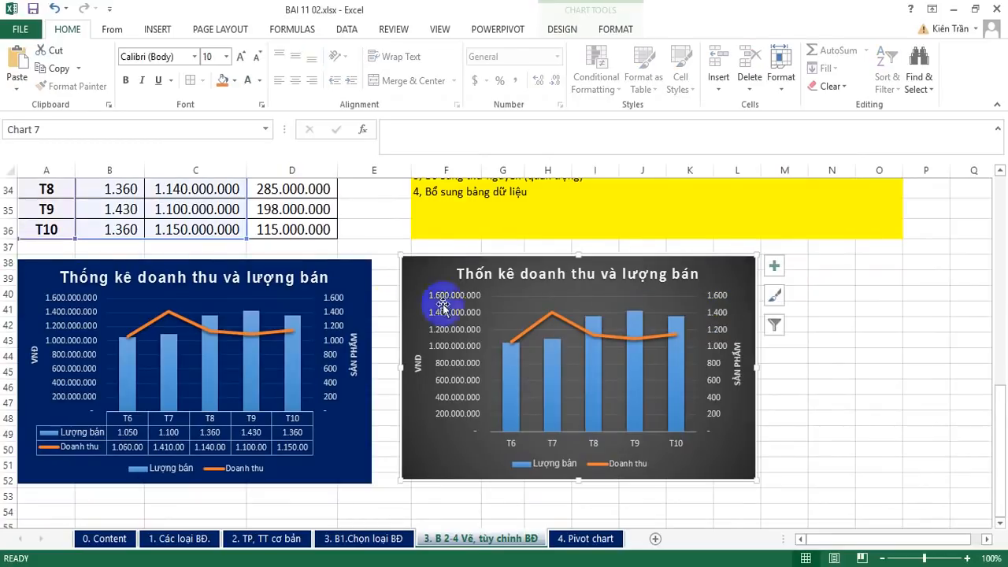
double_click(472, 275)
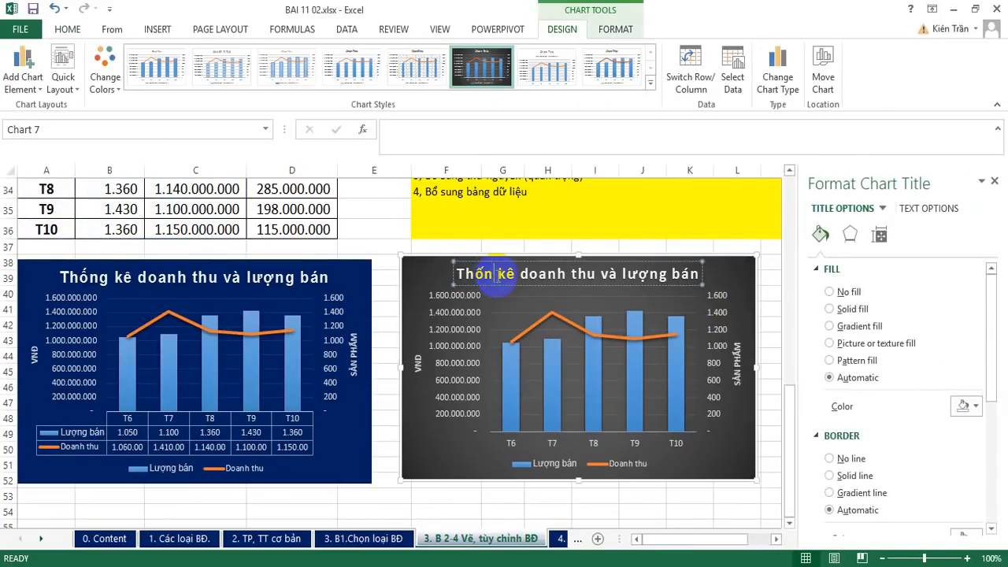
type("G")
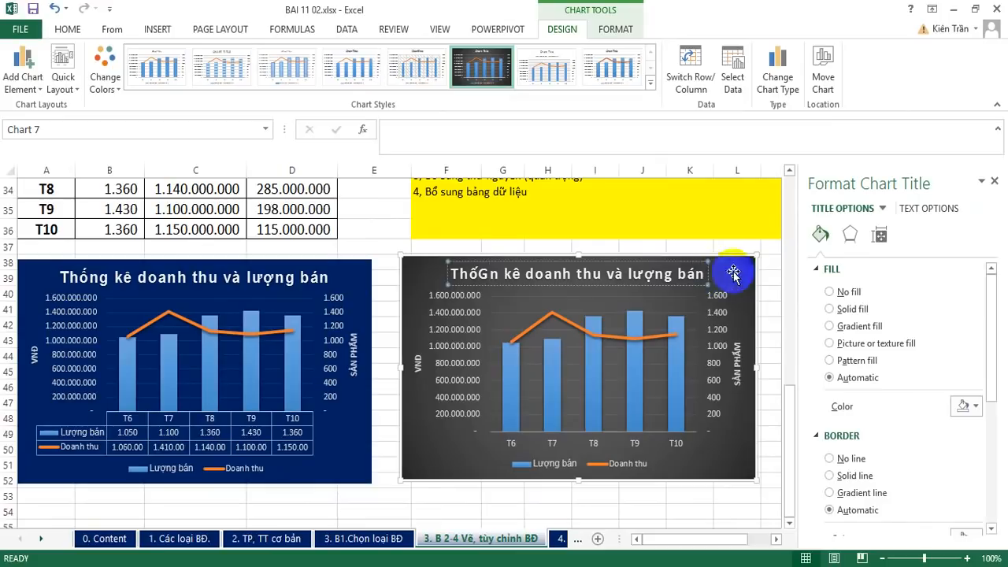
key("BackSpace")
type("g")
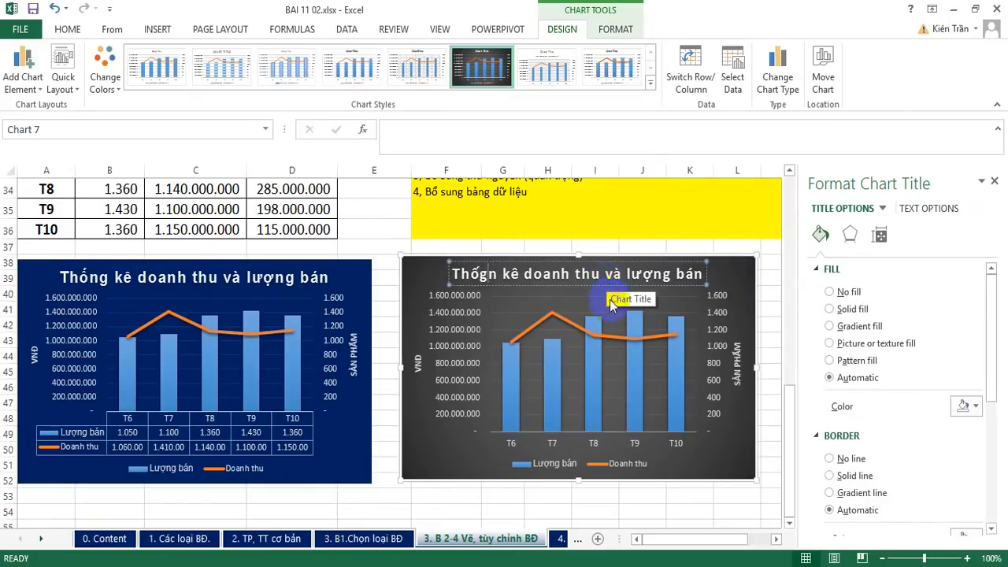
key("BackSpace")
key("BackSpace")
type("ng")
left_click(776, 304)
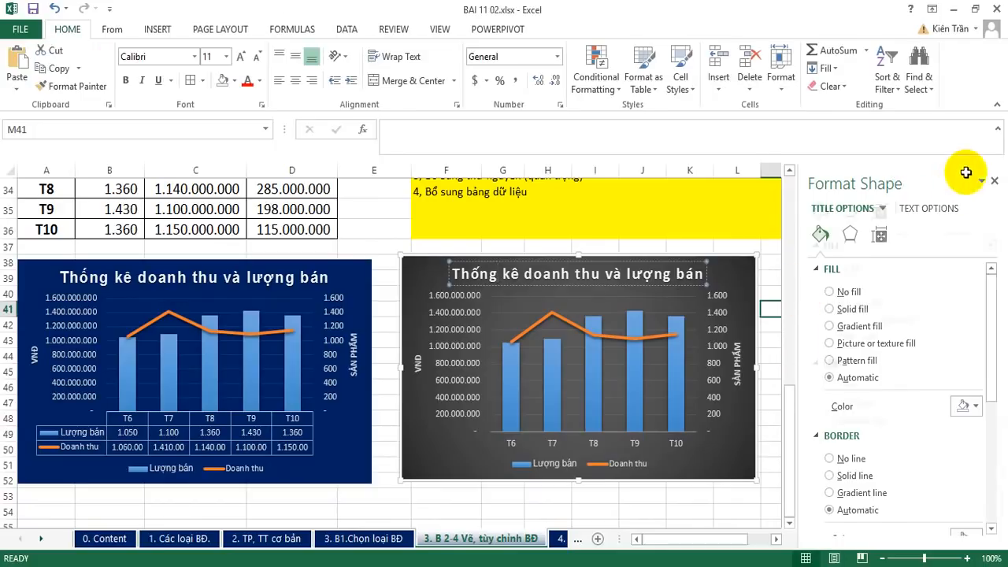
left_click(993, 180)
Fill the new combo chart's area with the standard dark blue colour.
left_click(734, 268)
right_click(735, 269)
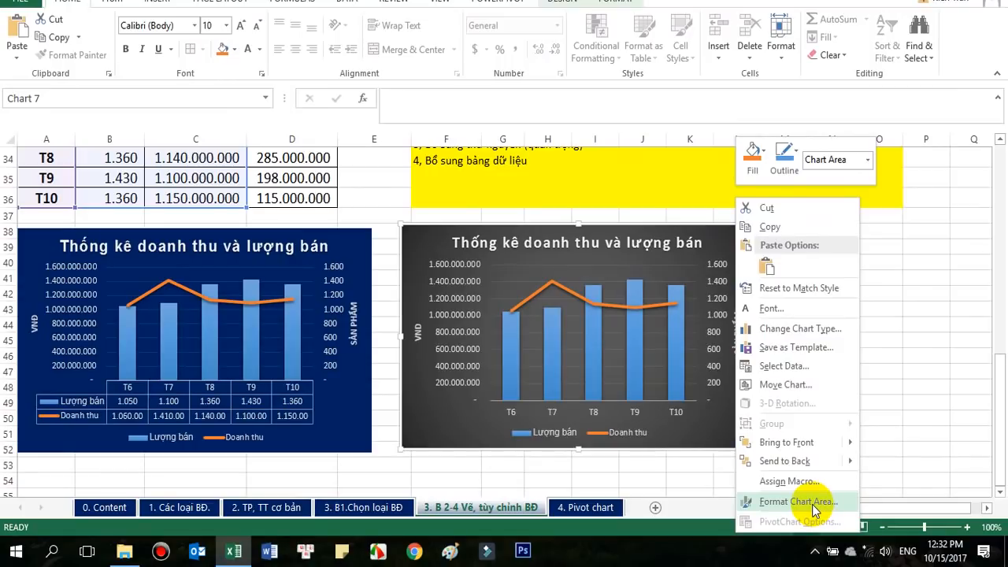
left_click(763, 152)
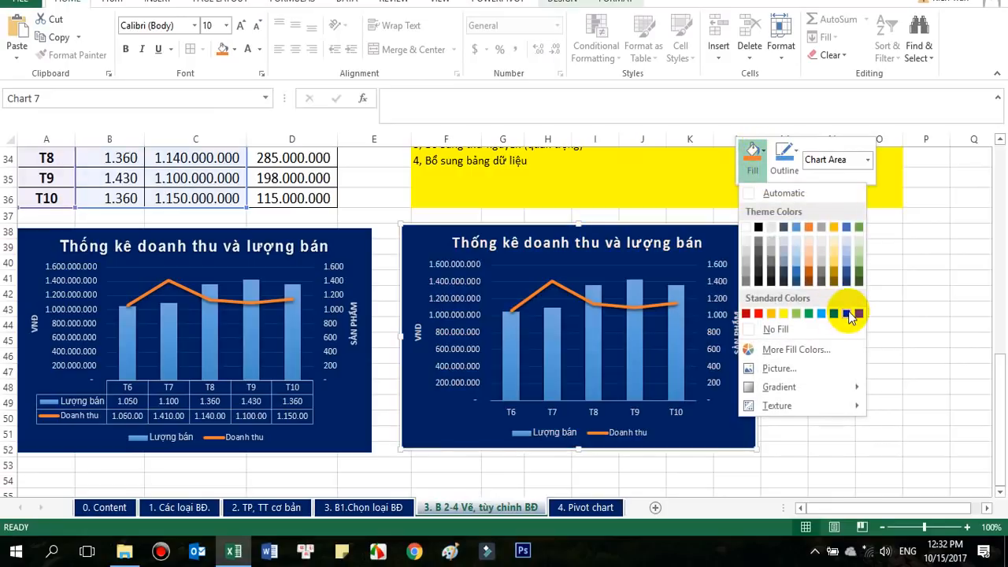
left_click(847, 313)
left_click(842, 315)
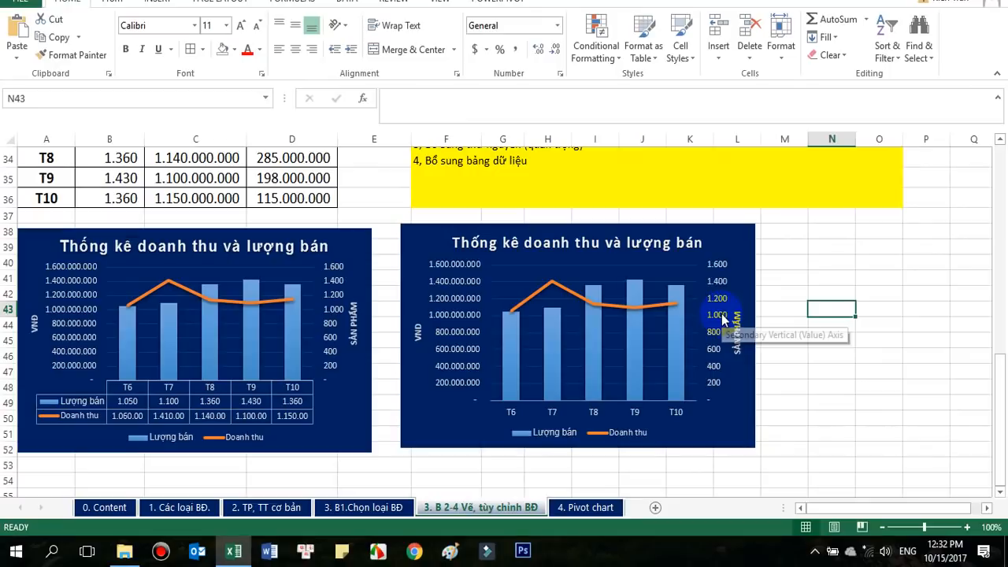
Add a data table below the plot of the new combo chart.
left_click(247, 391)
left_click(723, 245)
scroll(723, 245, "up", 1)
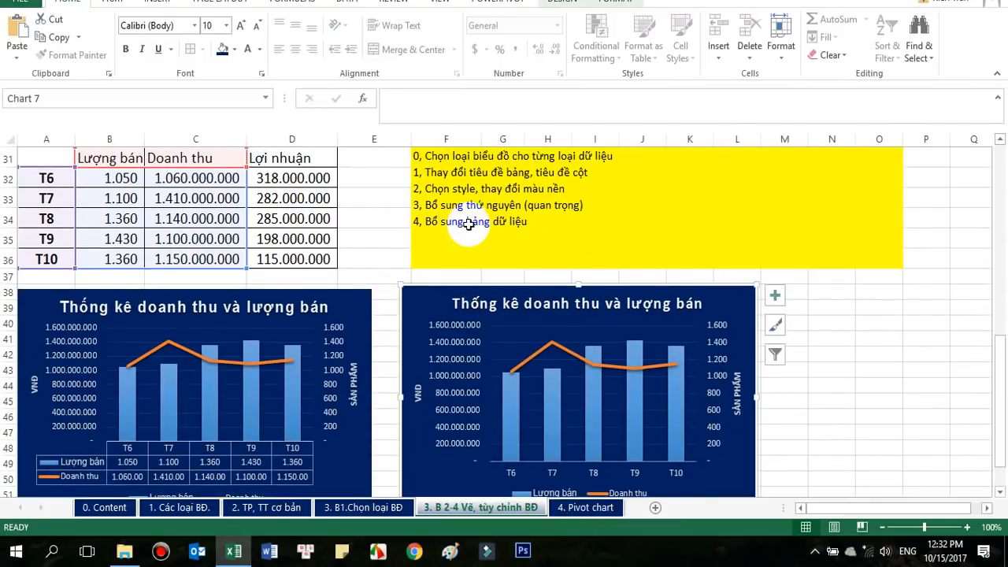
left_click(469, 225)
left_click(750, 292)
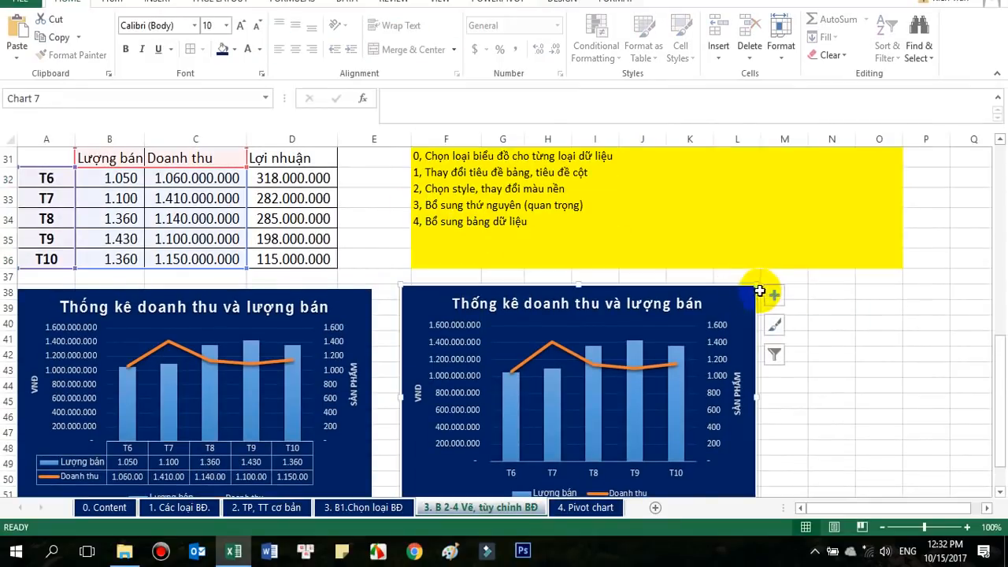
left_click(771, 294)
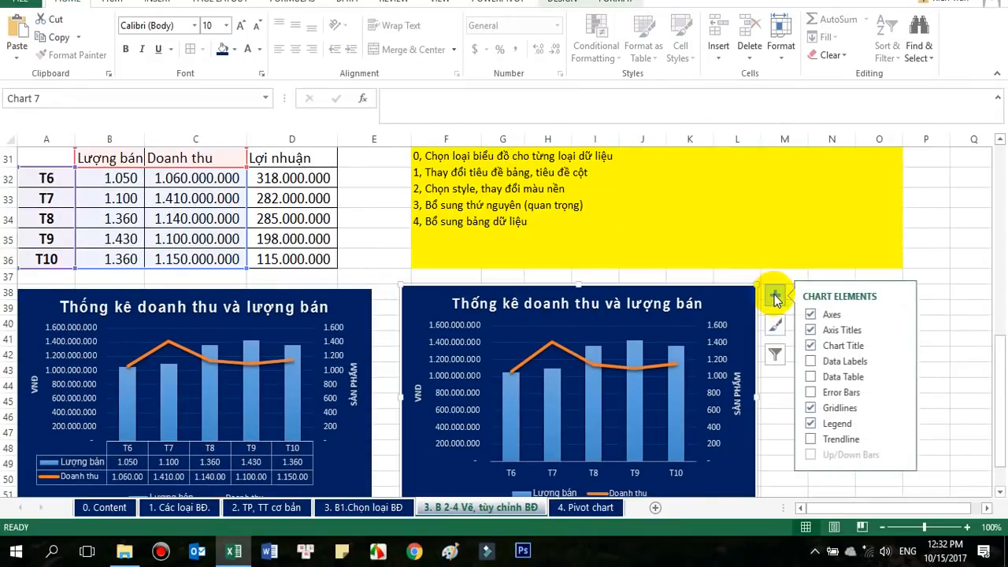
left_click(811, 381)
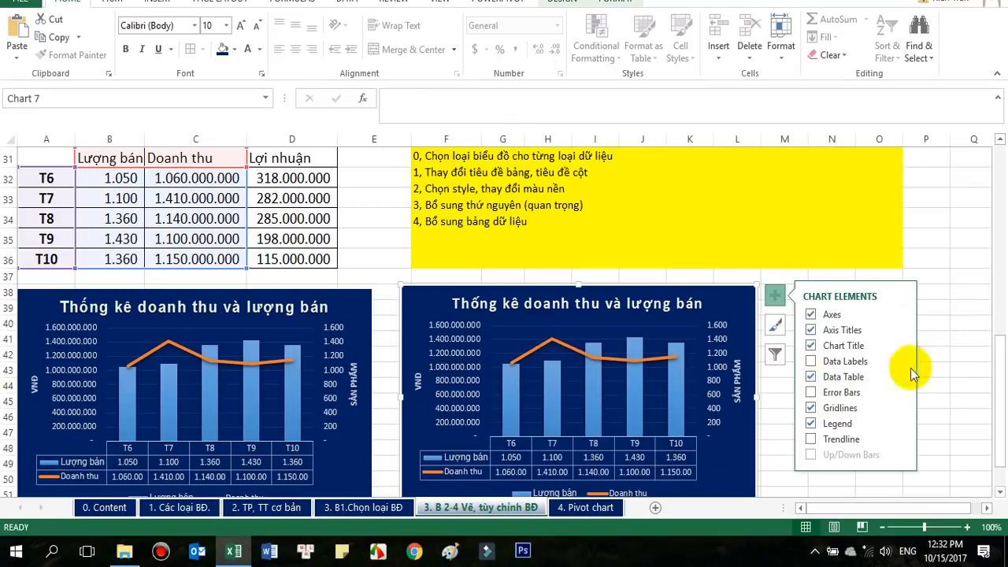
left_click(956, 338)
Enlarge the new combo chart slightly in width and height from its lower corner.
scroll(792, 391, "down", 2)
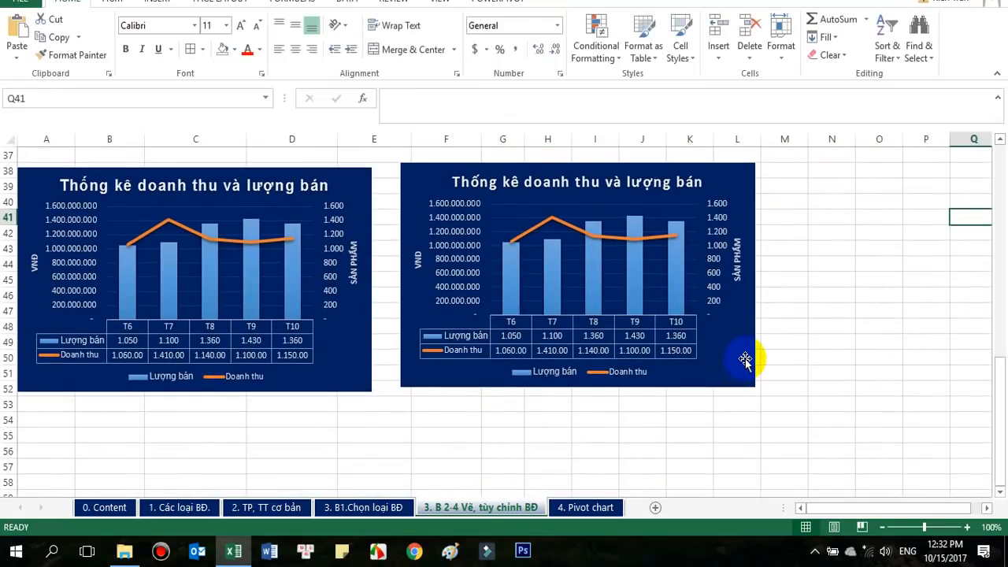
left_click(746, 363)
left_click_drag(756, 387, 763, 393)
left_click(838, 361)
Compare the new combo chart with the sample chart and the list of requirements for example 2.
scroll(835, 361, "up", 1)
scroll(835, 360, "up", 1)
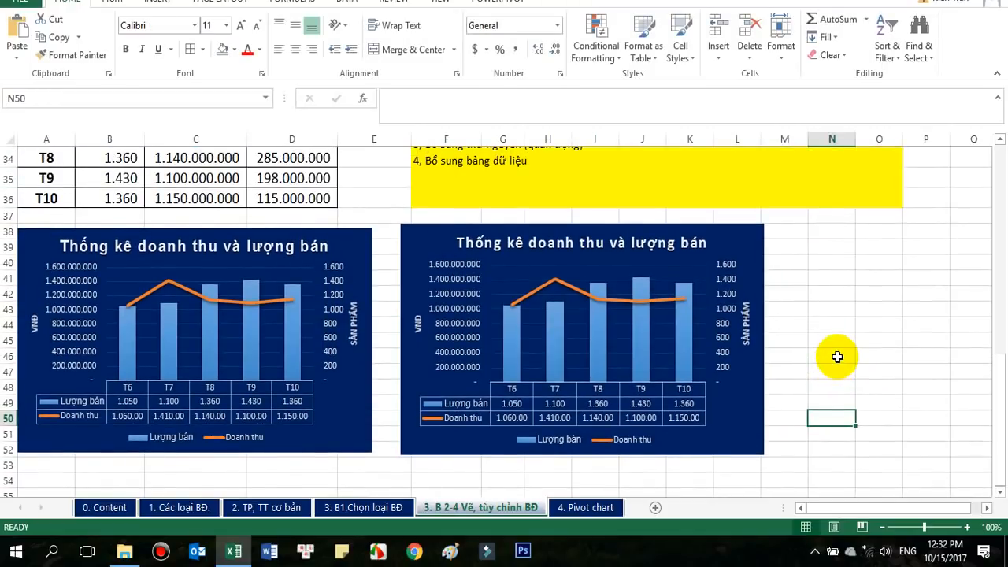
scroll(793, 353, "up", 3)
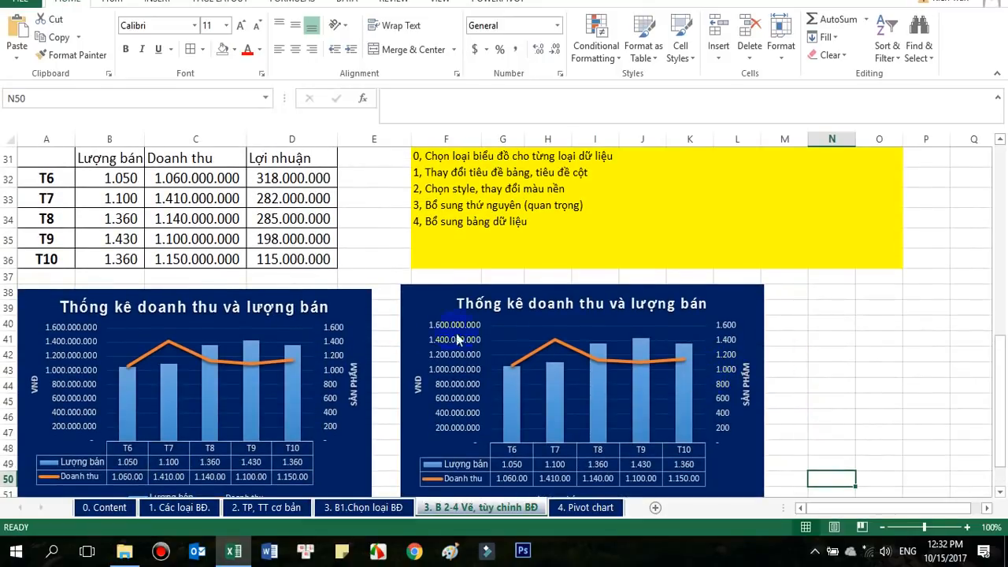
scroll(355, 331, "up", 2)
scroll(310, 305, "down", 5)
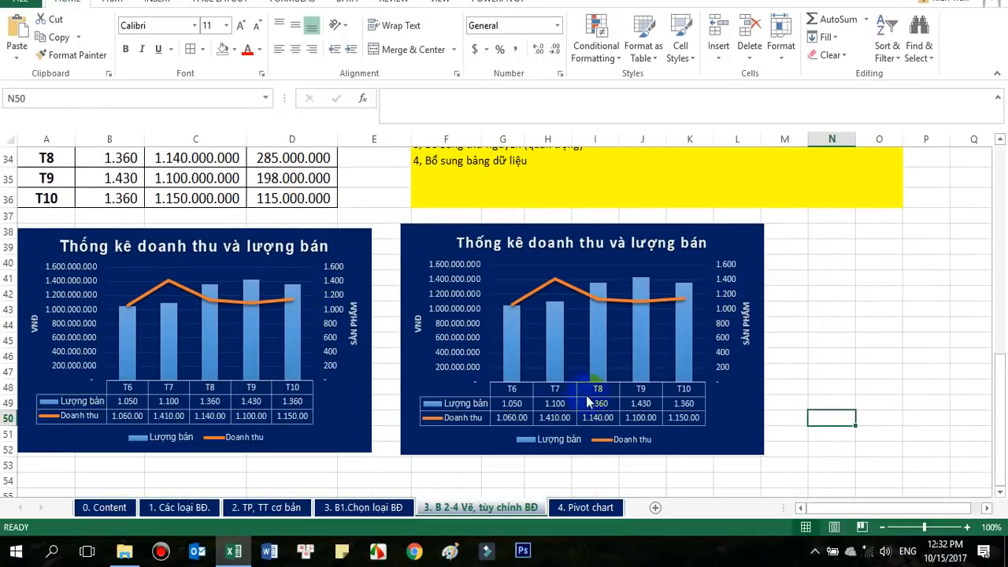
left_click(362, 250)
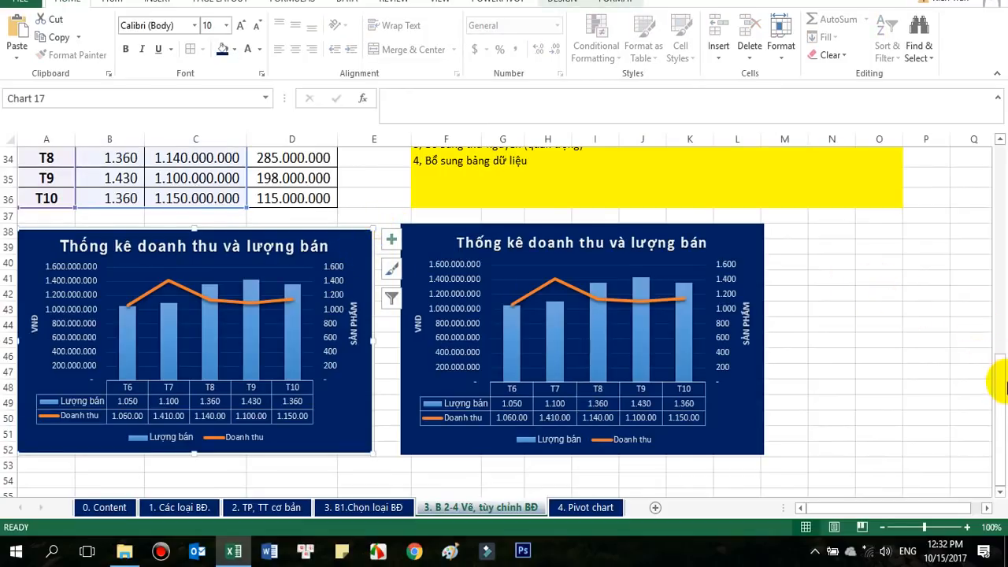
scroll(999, 374, "up", 2)
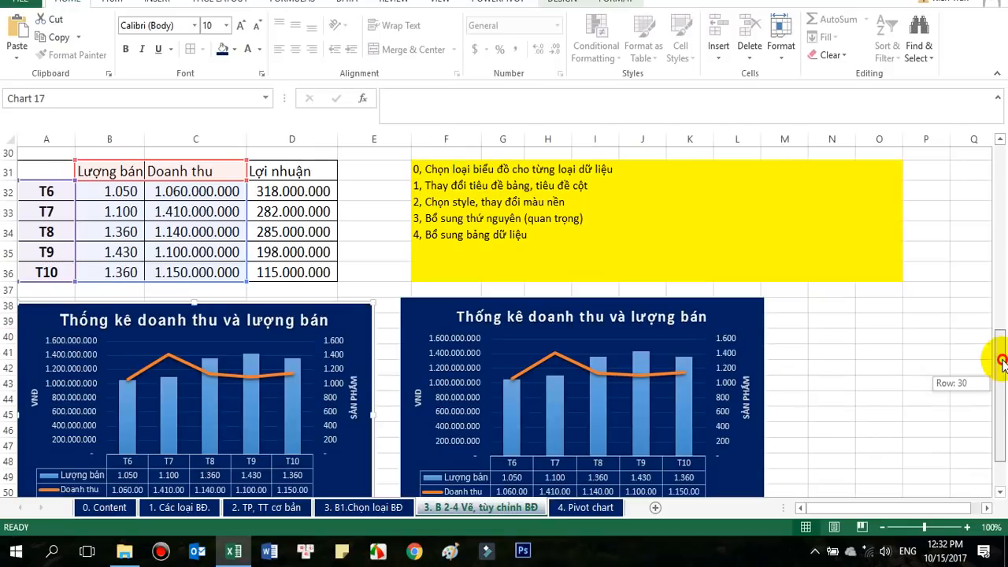
scroll(654, 379, "down", 2)
scroll(641, 378, "up", 4)
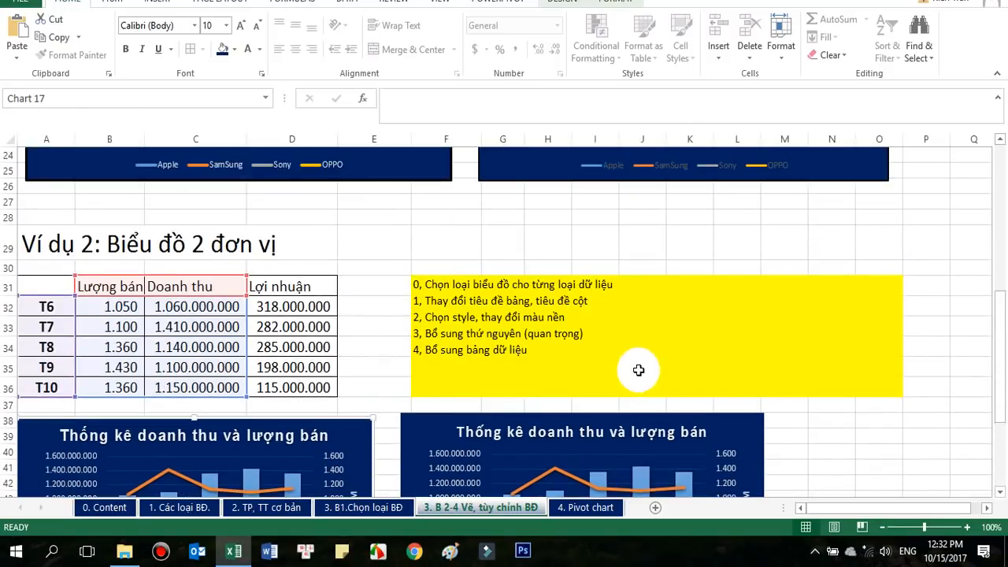
Review the charts on the 3. B1.Chọn loại BĐ sheet and both examples on the 3. B 2-4 Vẽ, tùy chỉnh BĐ sheet.
left_click(378, 509)
scroll(449, 397, "up", 4)
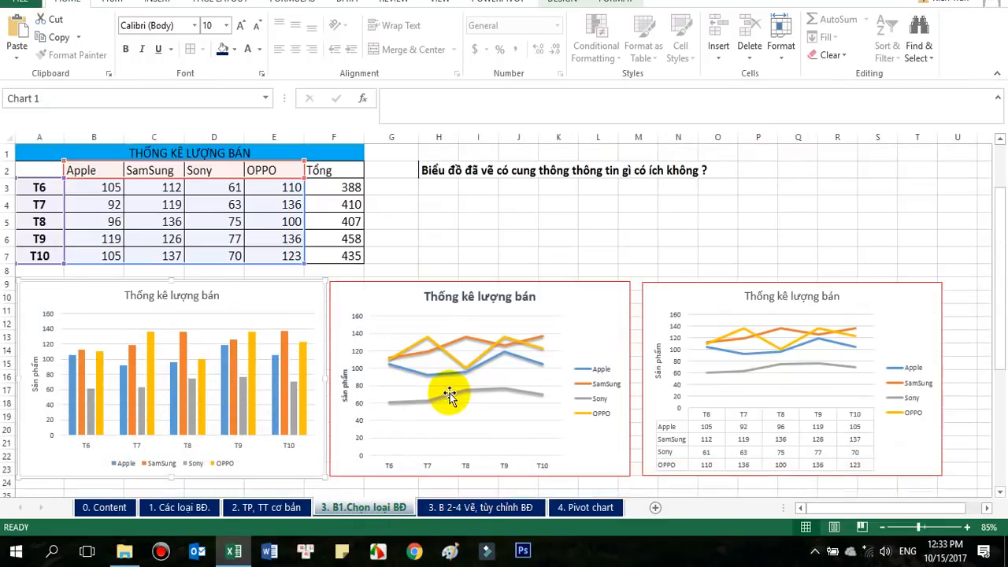
left_click(471, 508)
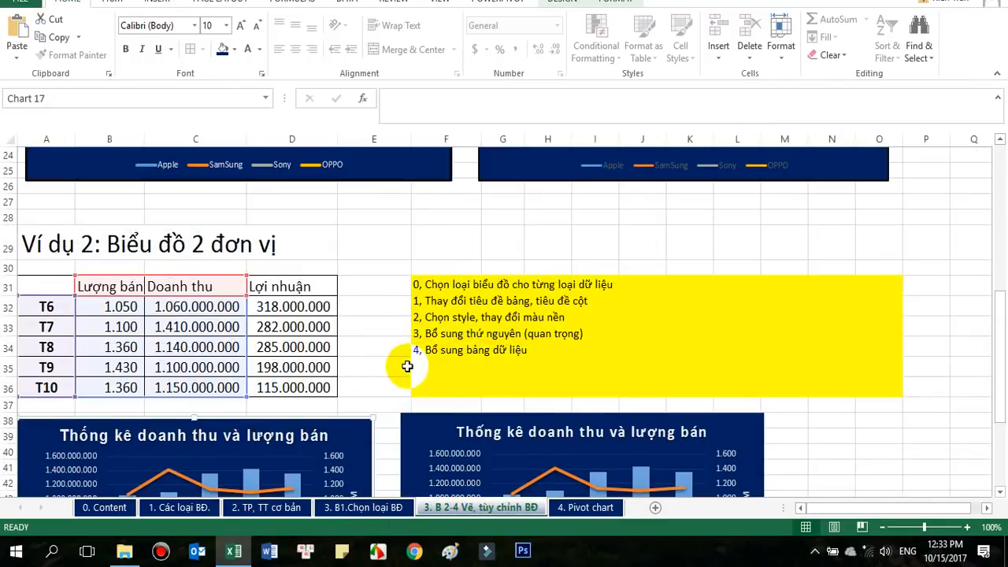
scroll(407, 367, "down", 3)
scroll(407, 368, "down", 1)
scroll(405, 364, "up", 10)
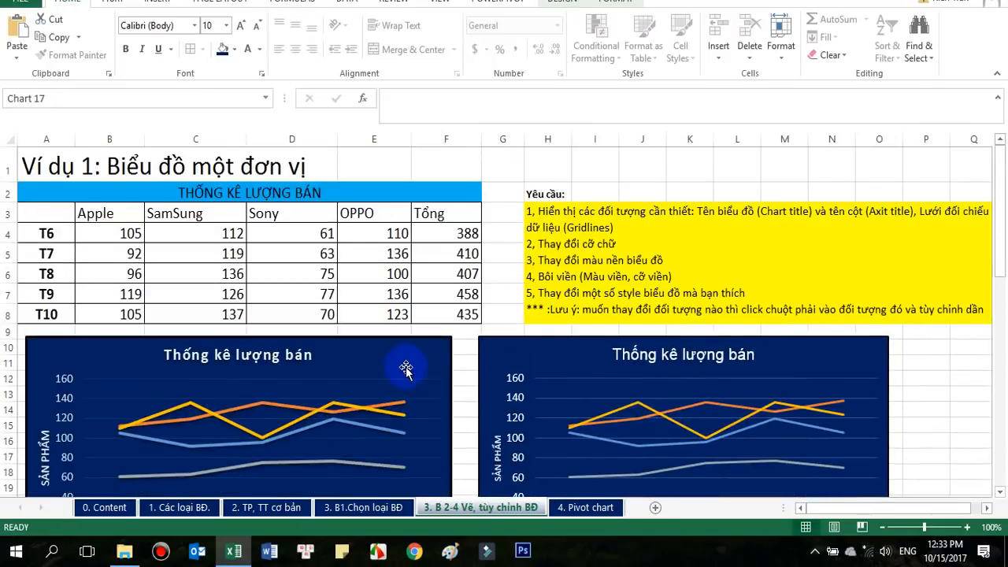
scroll(406, 367, "down", 2)
scroll(406, 367, "down", 10)
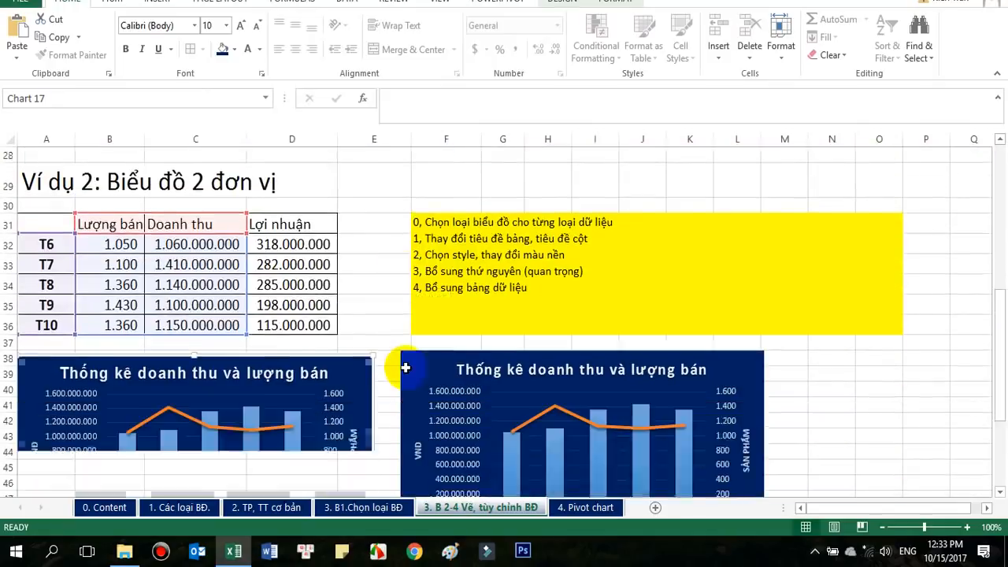
Delete the practice line chart of example 1 and the practice combo chart of example 2, keeping both sample charts.
scroll(405, 368, "up", 10)
left_click(831, 213)
key("Escape")
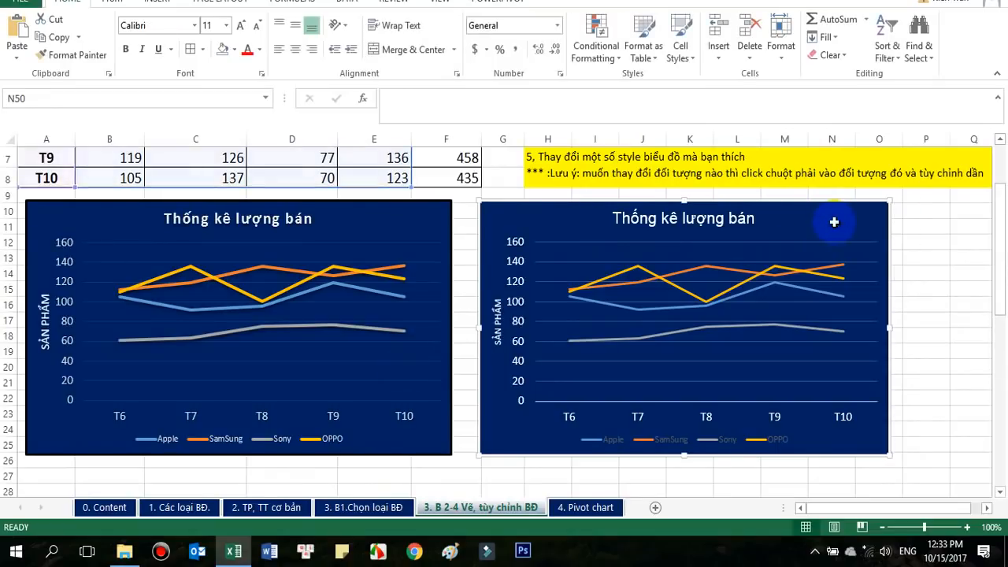
scroll(832, 222, "down", 8)
left_click(740, 296)
key("Delete")
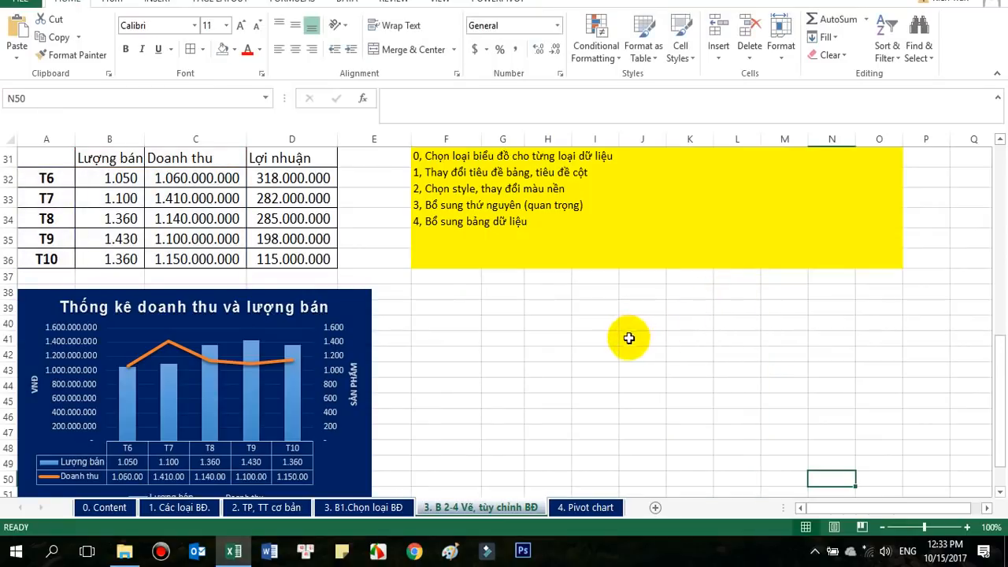
Check the remaining sample charts, and read item 4 about Pivot charts in the outline on the 0. Content sheet.
scroll(401, 281, "up", 7)
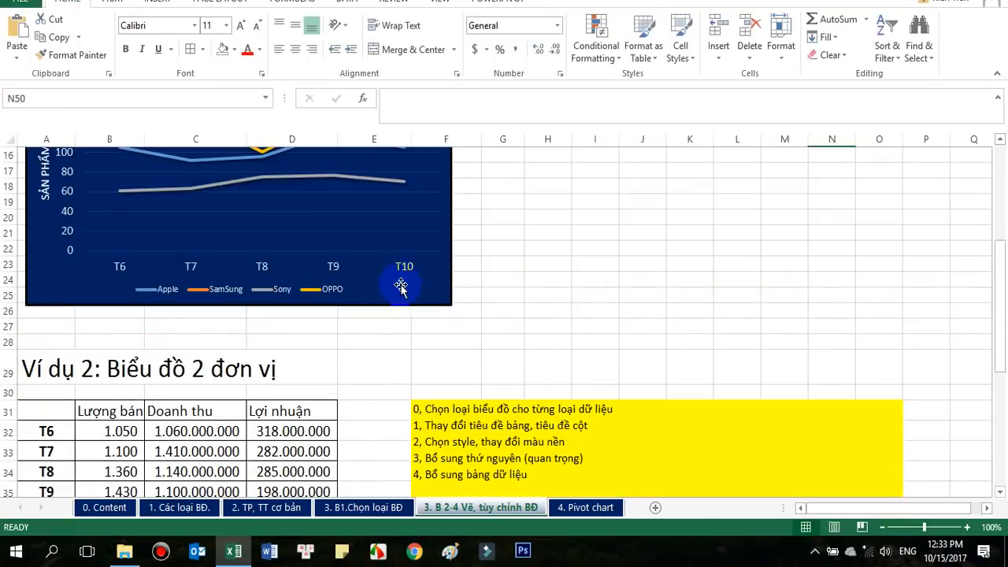
left_click(426, 219)
scroll(462, 327, "down", 5)
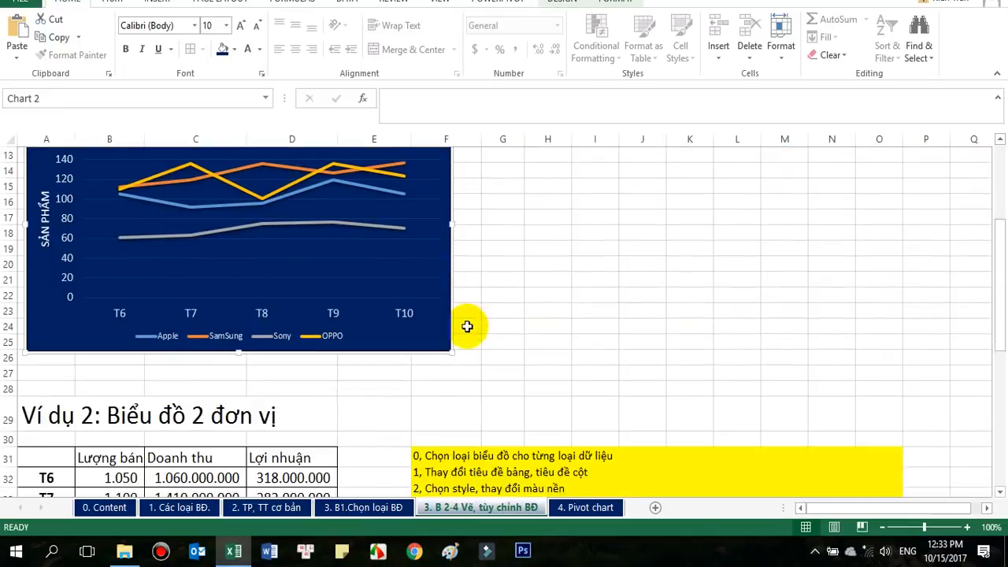
scroll(467, 334, "down", 1)
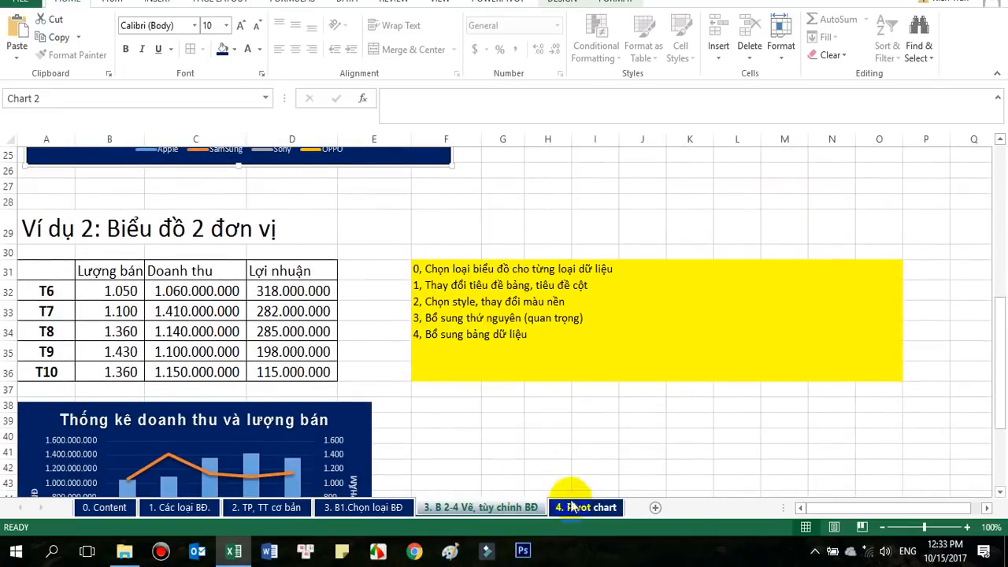
left_click(104, 508)
scroll(108, 389, "down", 1)
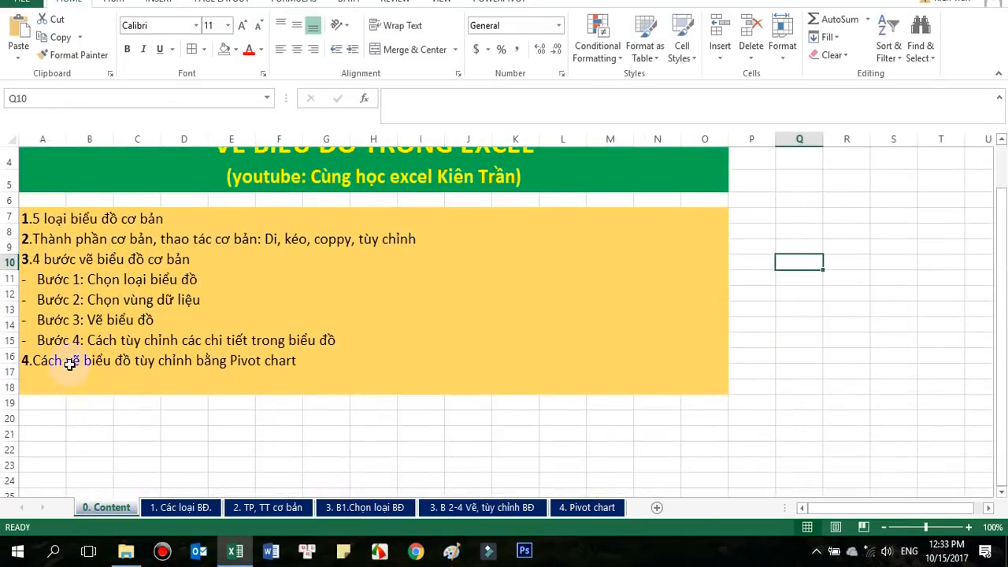
double_click(73, 360)
left_click_drag(339, 362, 42, 362)
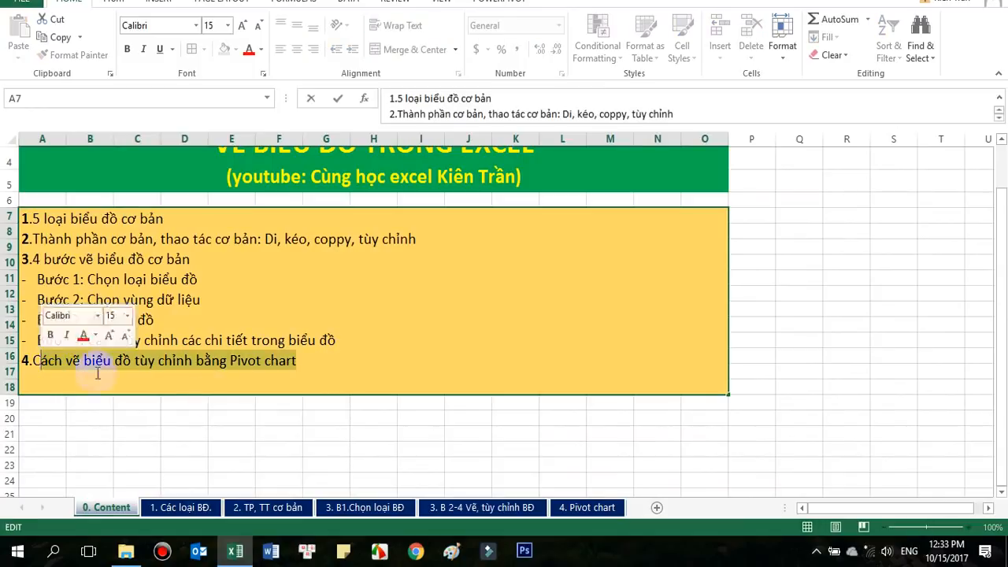
left_click(268, 408)
Open the 4. Pivot chart sheet and examine its product data table, the two chart requirements and the Tên hãng column.
left_click(587, 508)
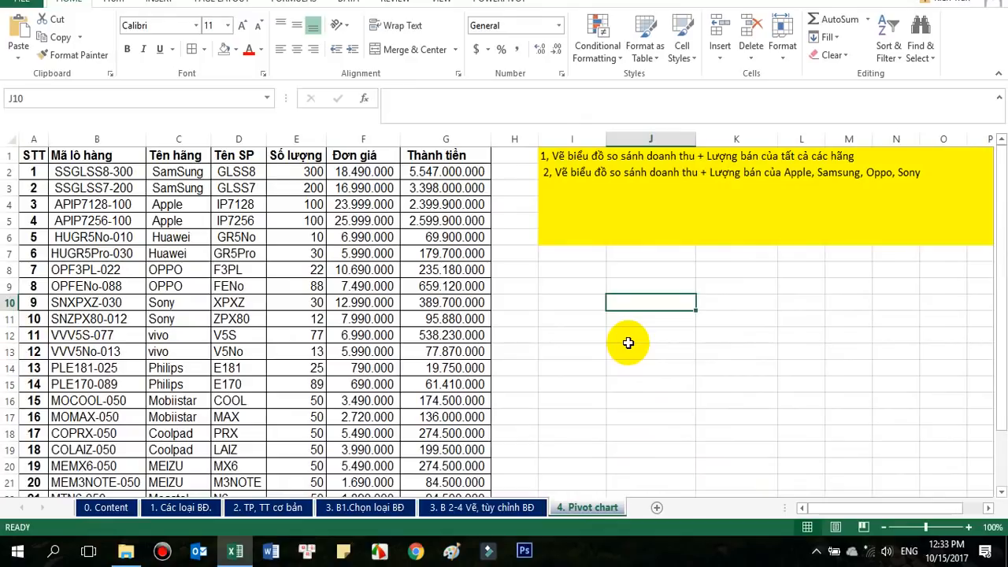
left_click_drag(30, 156, 446, 351)
left_click(590, 213)
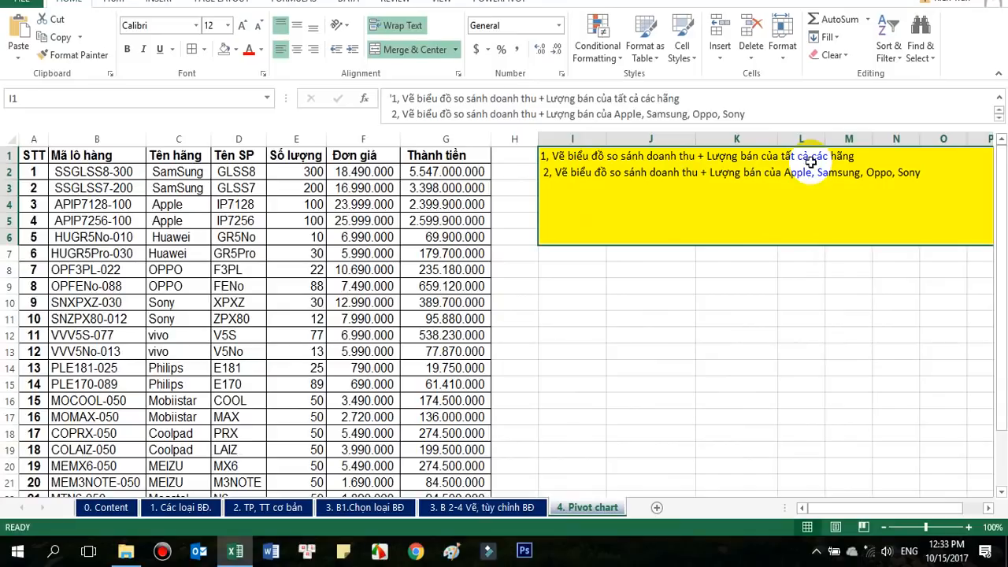
scroll(234, 252, "down", 1)
scroll(202, 213, "up", 1)
left_click_drag(191, 177, 199, 188)
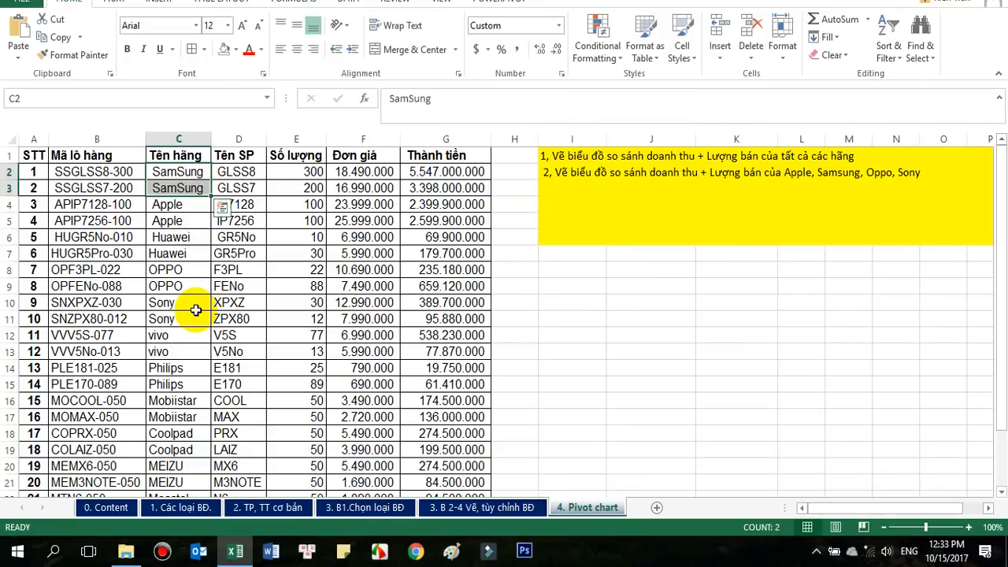
Check the brands in the Tên hãng column against the two chart requirements in the yellow box.
scroll(196, 309, "down", 1)
scroll(195, 309, "up", 1)
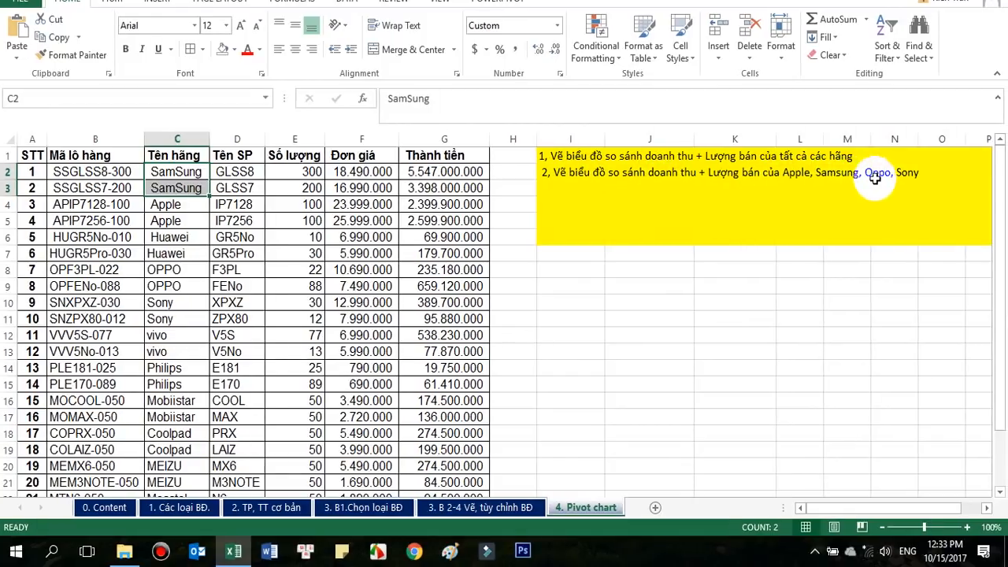
scroll(165, 322, "down", 2)
left_click_drag(175, 242, 189, 327)
left_click(538, 301)
scroll(590, 337, "up", 2)
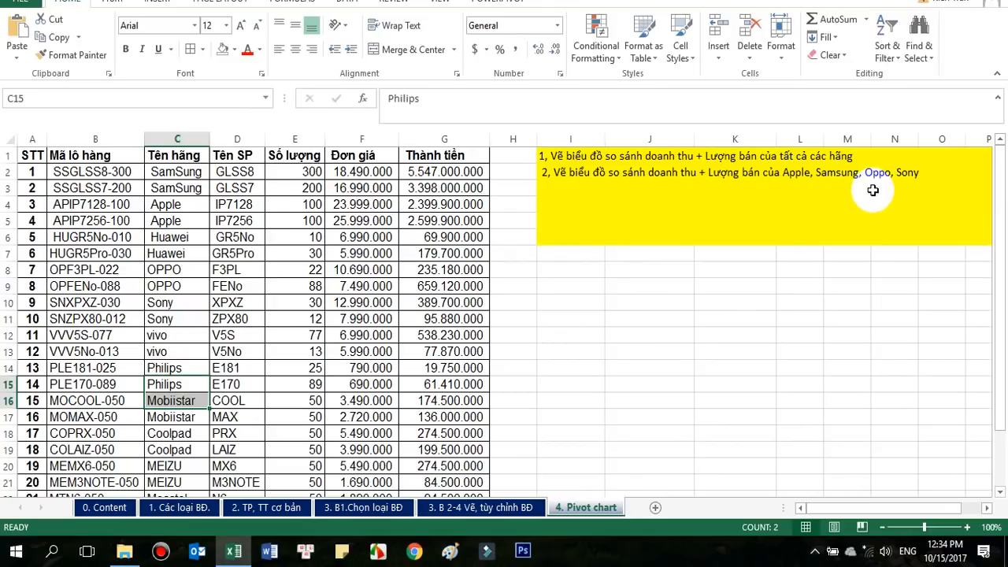
left_click(590, 297)
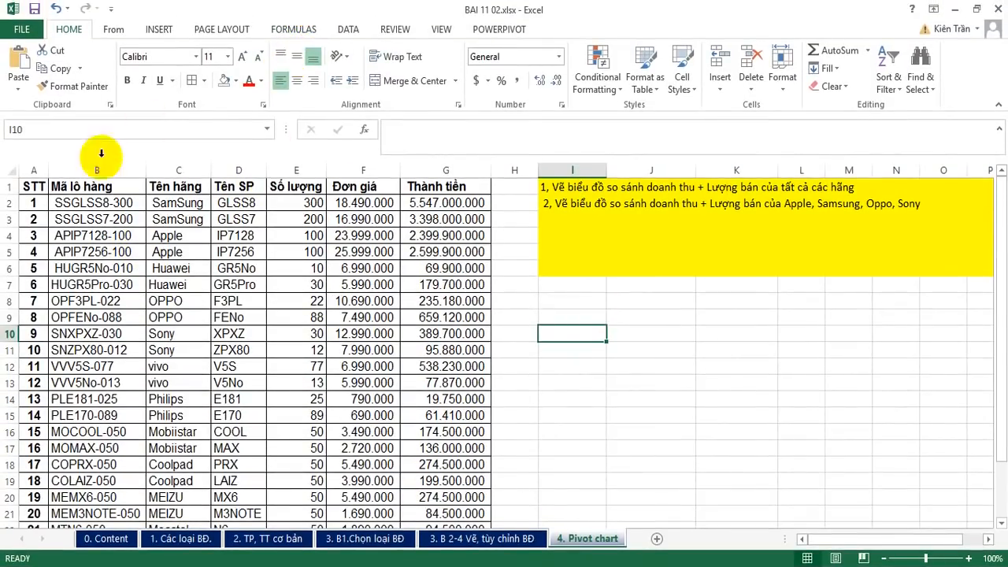
Start a PivotChart based on the whole product table, A1:G25, including its header row.
left_click_drag(37, 186, 443, 184)
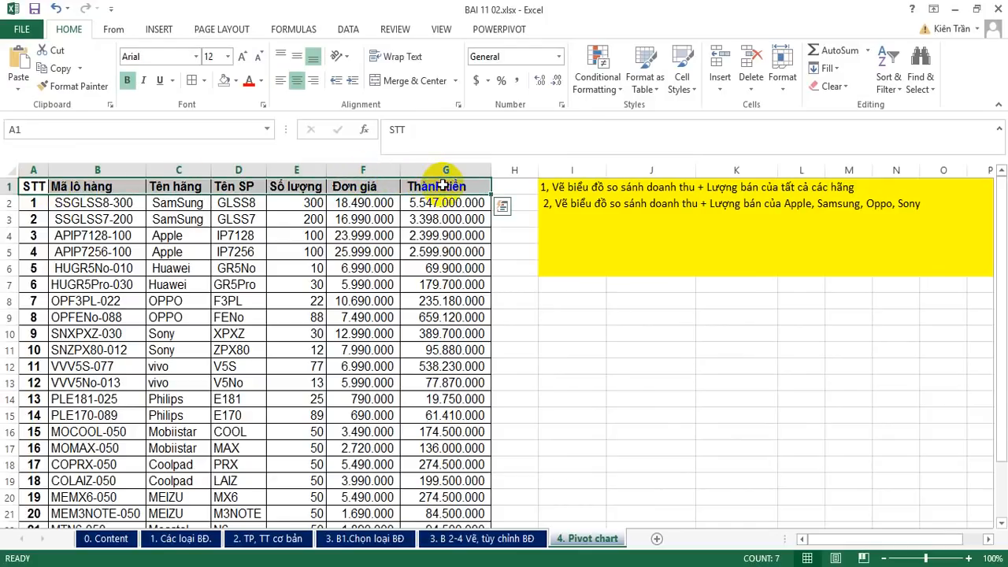
key("ctrl+shift+Down")
scroll(611, 342, "down", 3)
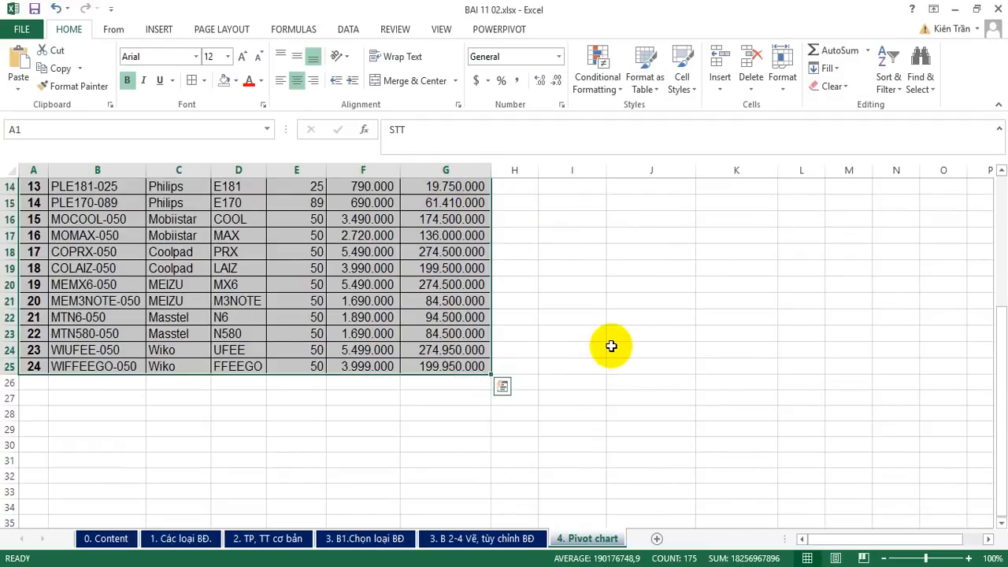
scroll(620, 350, "up", 5)
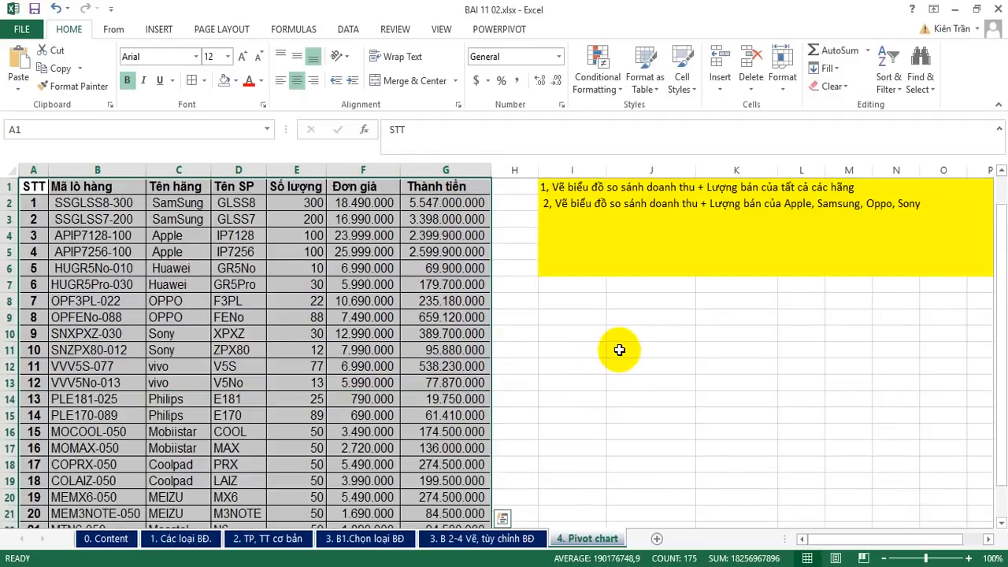
left_click(162, 30)
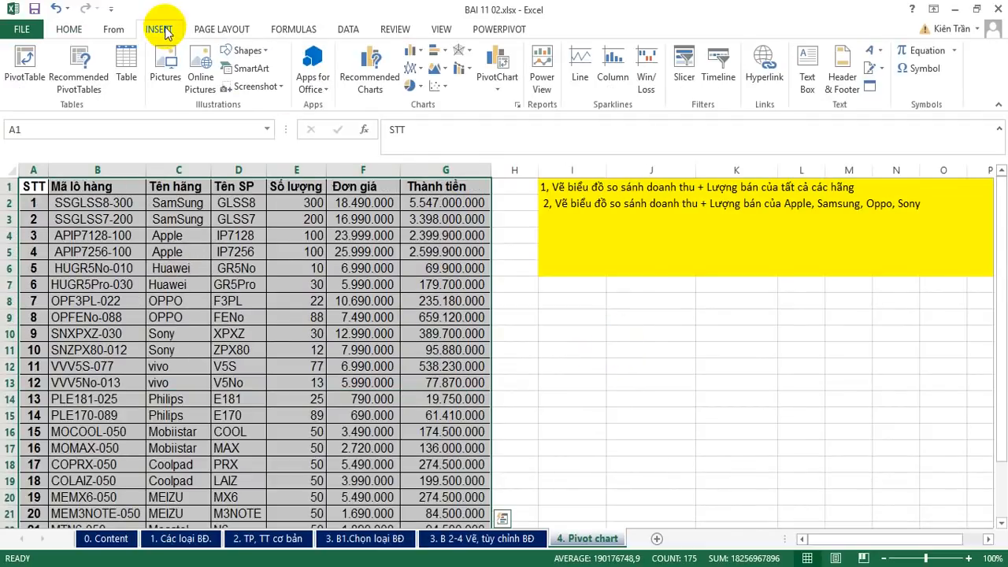
left_click(497, 67)
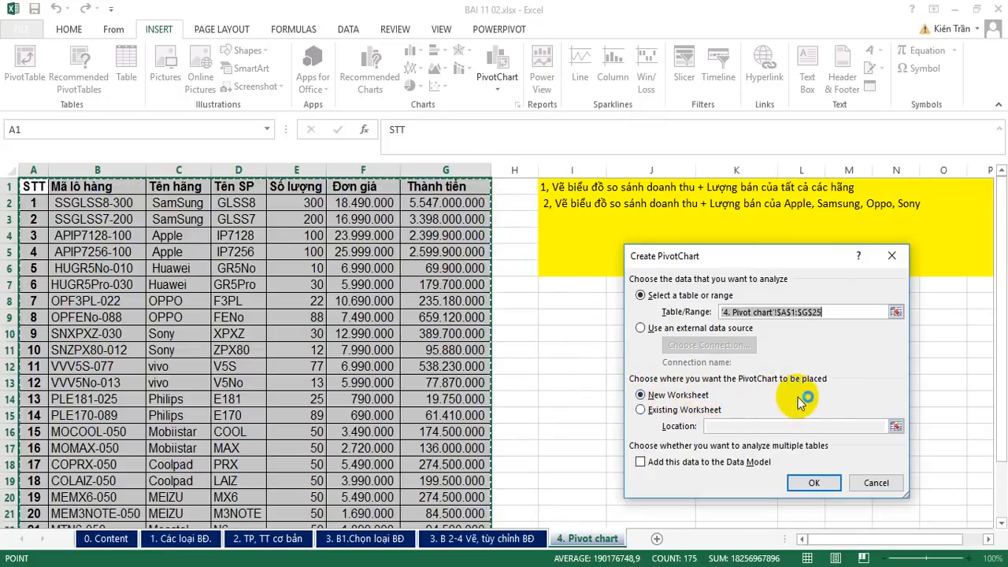
Create the PivotChart on the existing worksheet 4. Pivot chart with cell I8 as its location.
left_click(641, 410)
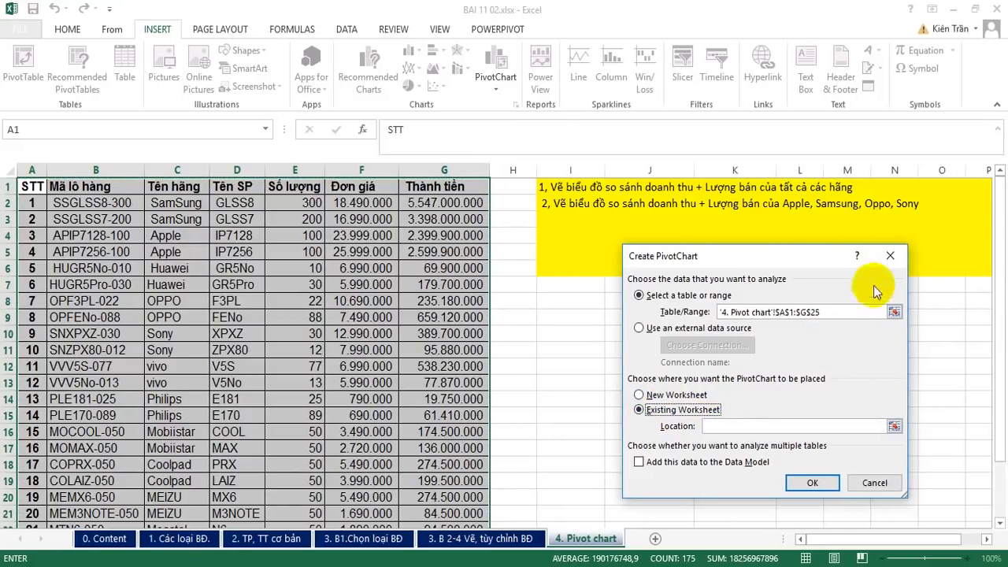
left_click_drag(819, 256, 223, 191)
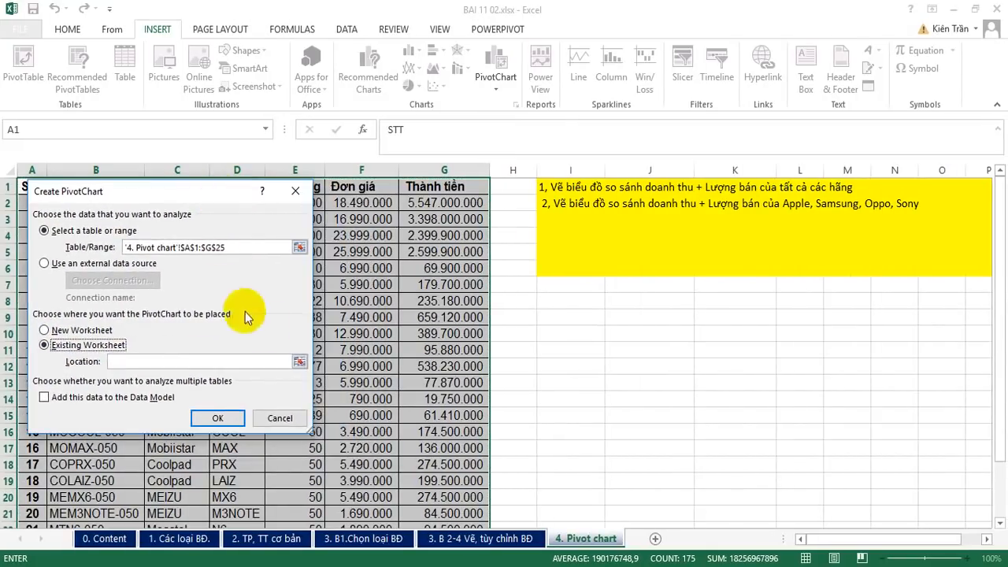
left_click(300, 361)
left_click(567, 306)
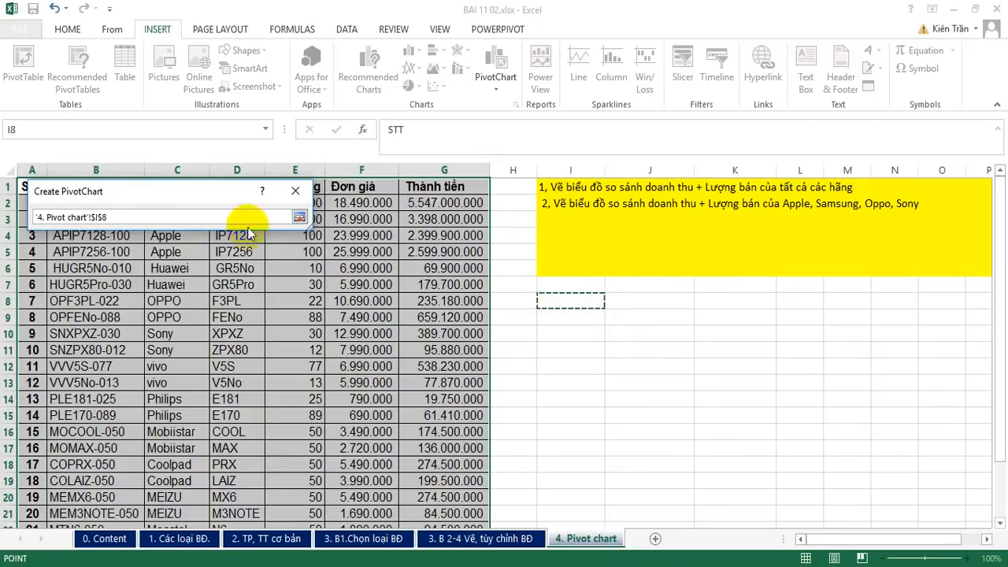
key("Return")
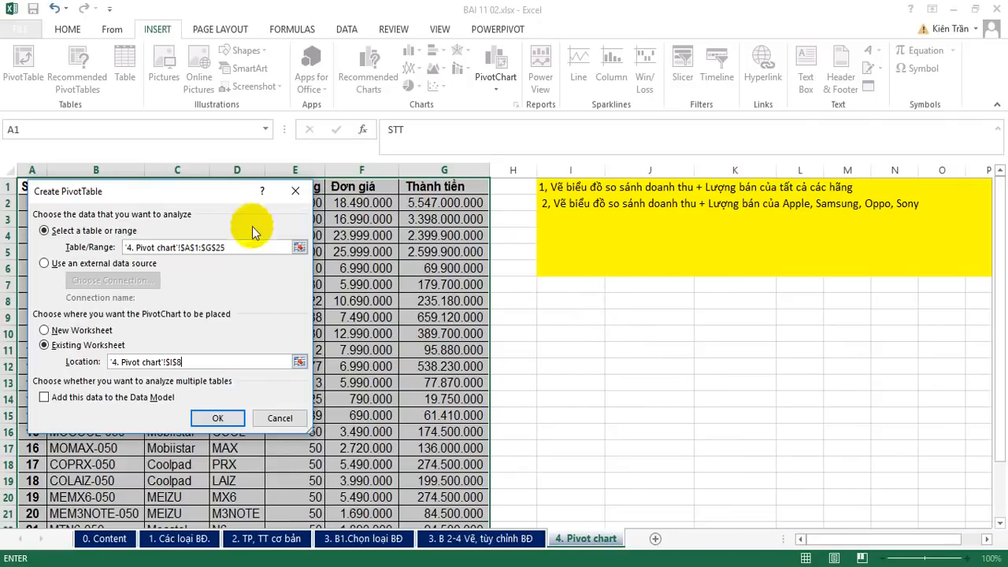
left_click(219, 420)
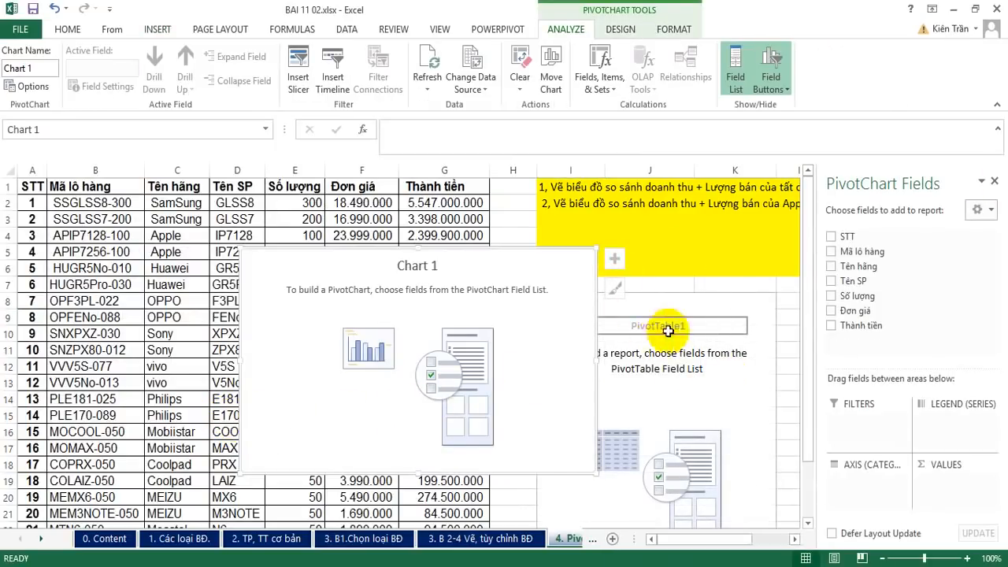
Move the empty PivotChart off the product data to the area below the yellow requirements box, over the pivot table placeholder.
left_click_drag(565, 257, 419, 268)
left_click(698, 299)
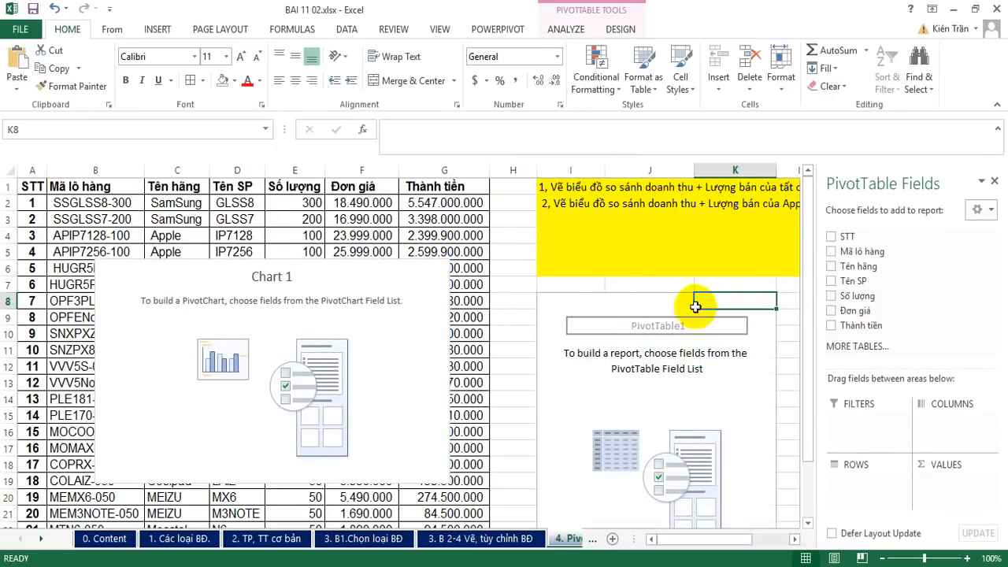
left_click(372, 278)
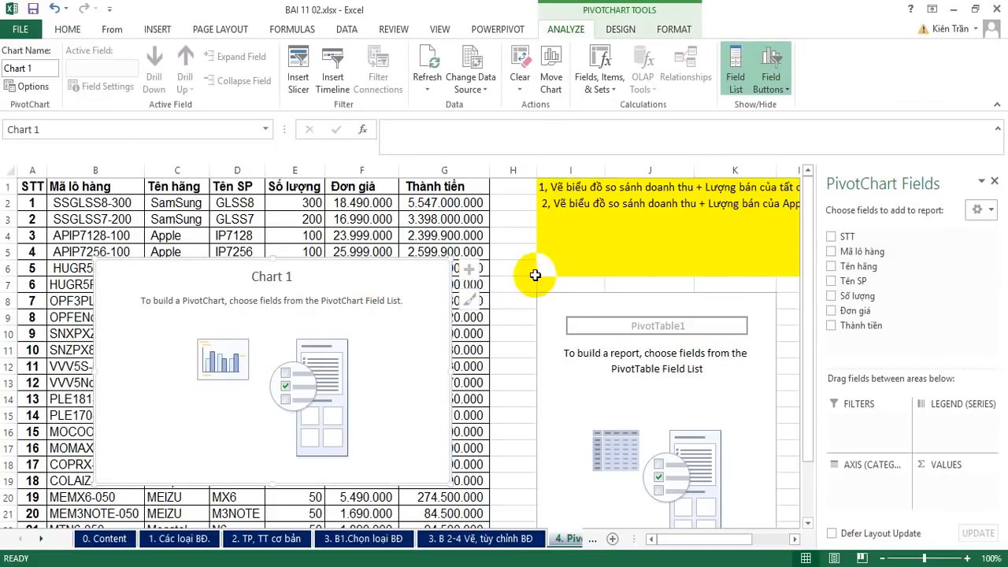
scroll(541, 315, "down", 1)
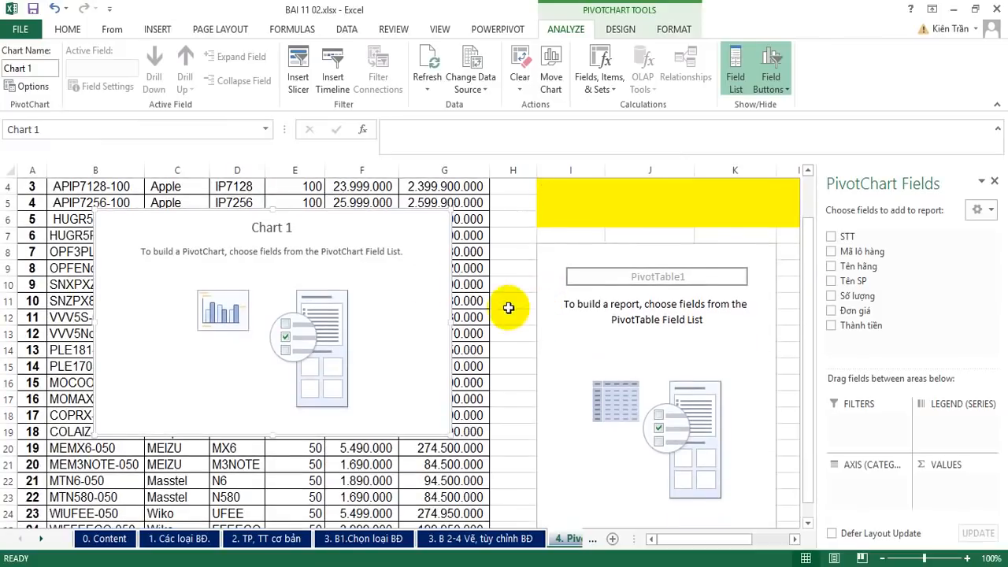
left_click_drag(349, 225, 288, 254)
left_click_drag(751, 539, 720, 510)
mouse_move(711, 225)
left_mouse_down()
mouse_move(623, 224)
mouse_move(633, 226)
left_mouse_up()
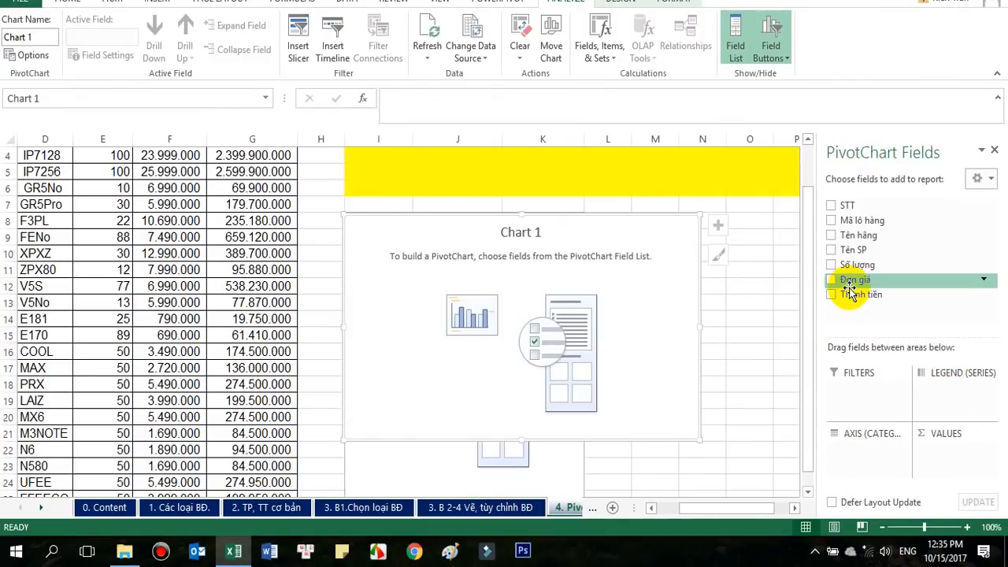
Assign Tên hãng to the PivotChart's axis categories and the sum of Thành tiền to its values.
scroll(749, 255, "up", 1)
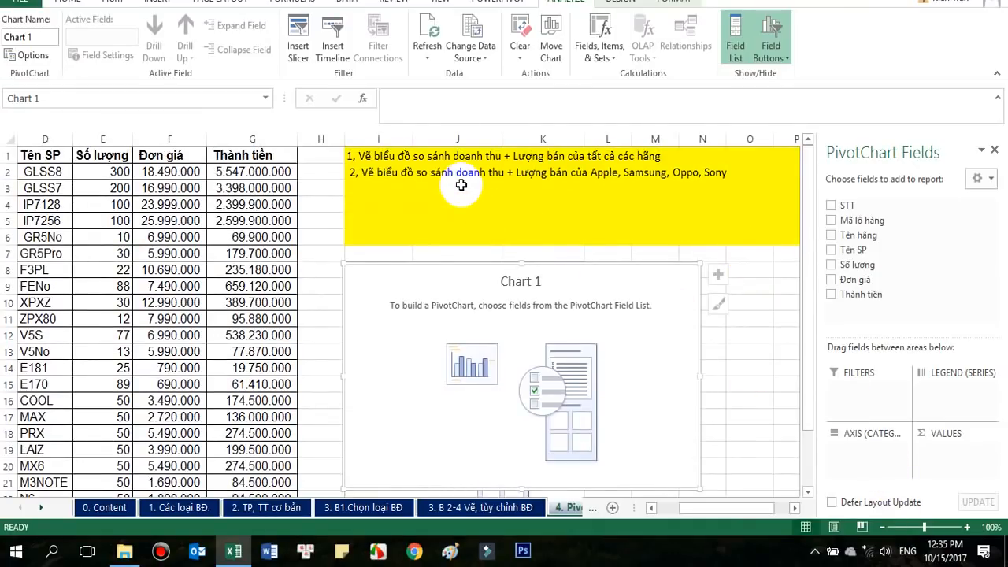
scroll(854, 283, "down", 1)
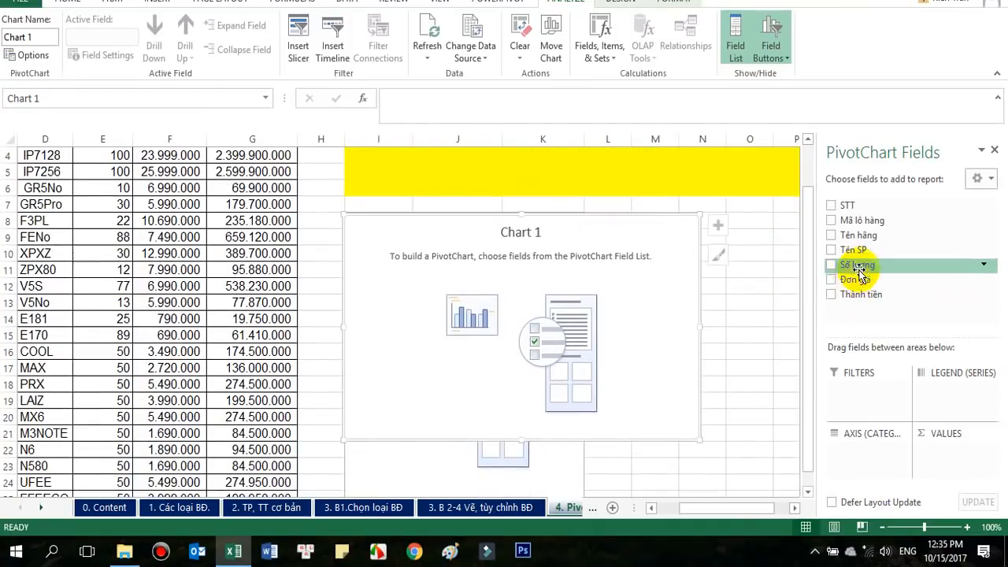
scroll(872, 249, "up", 1)
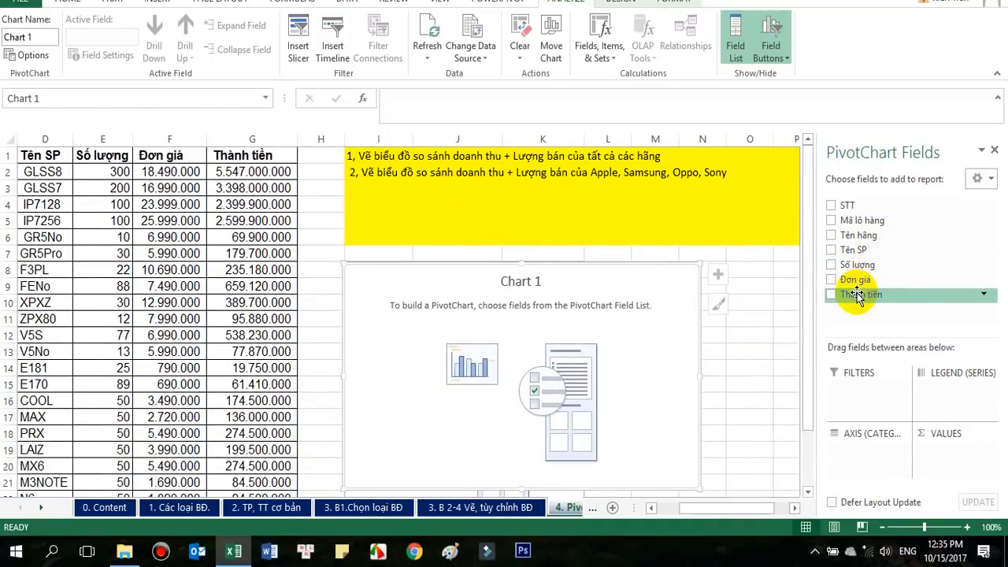
left_click_drag(856, 295, 874, 456)
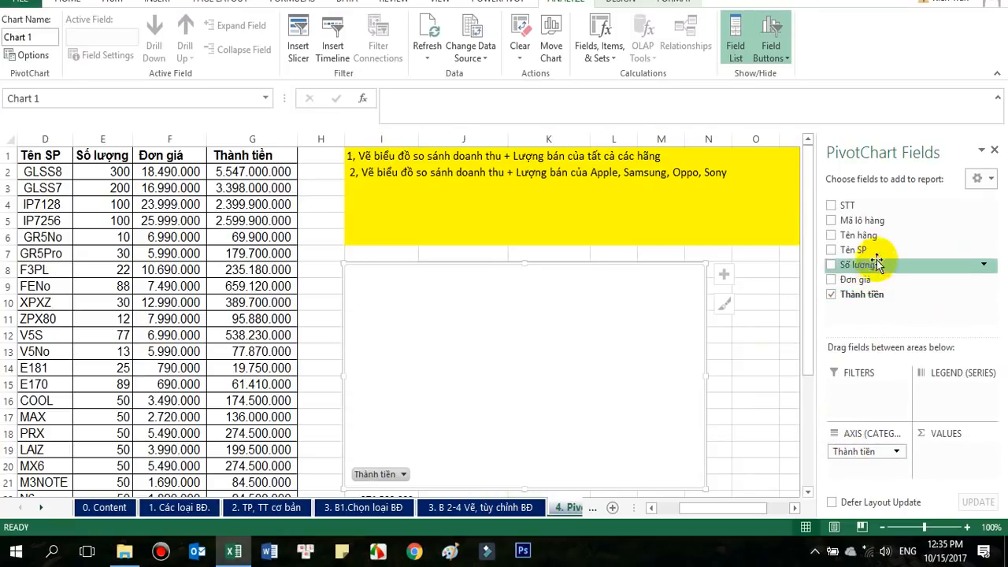
left_click_drag(859, 235, 959, 468)
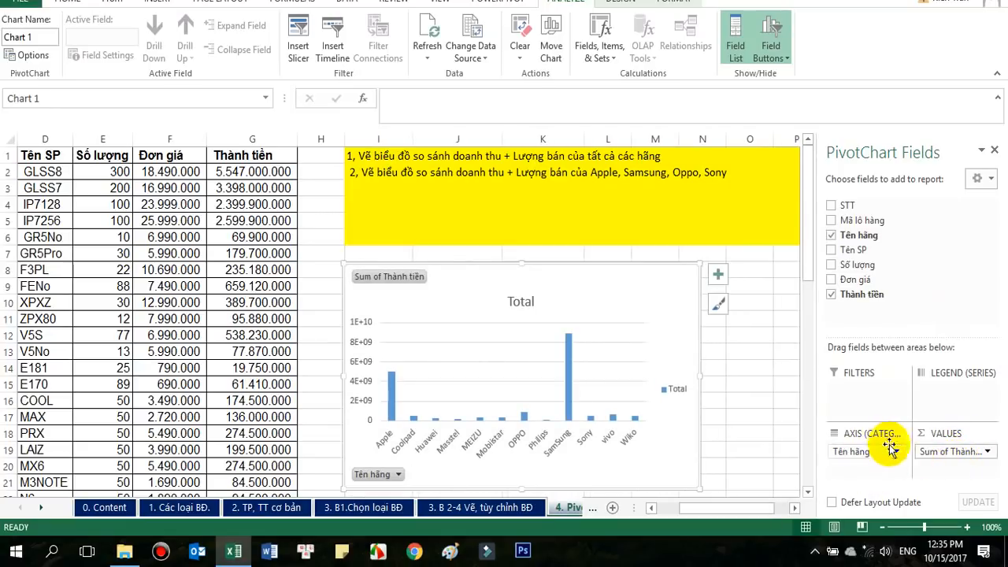
scroll(582, 476, "down", 1)
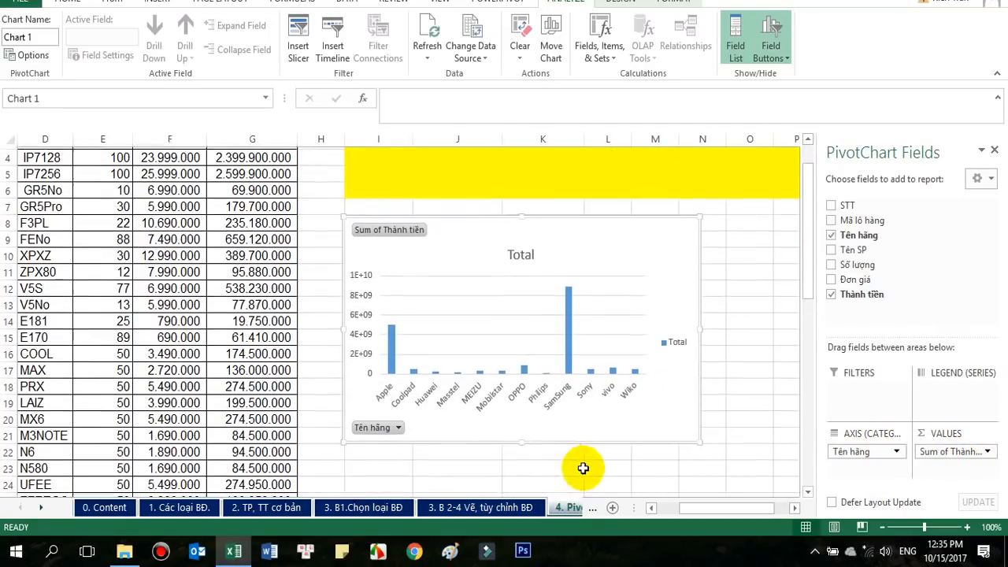
left_click_drag(704, 512, 732, 504)
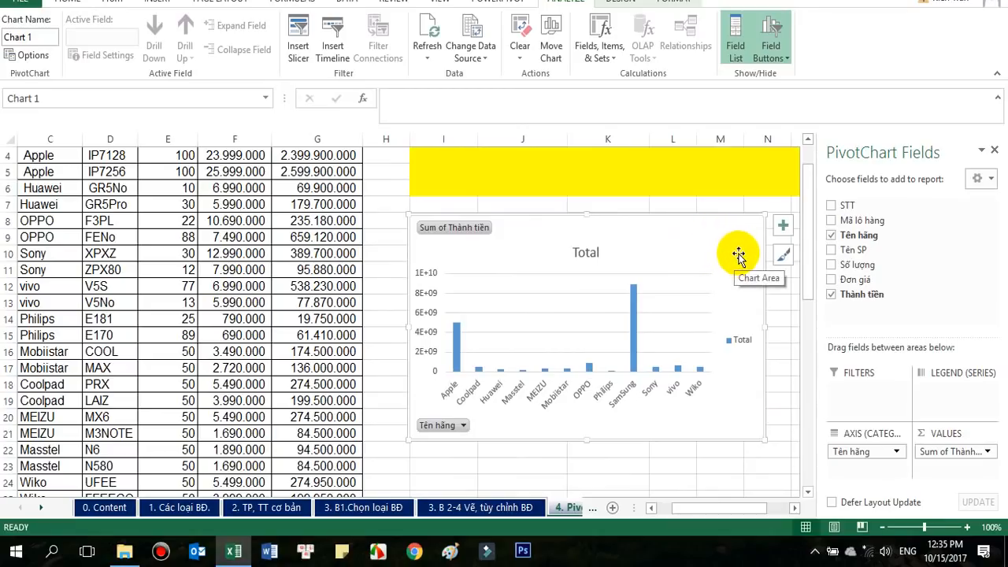
Examine the PivotChart's revenue columns by brand, comparing SamSung and Apple with the other brands.
left_click(633, 326)
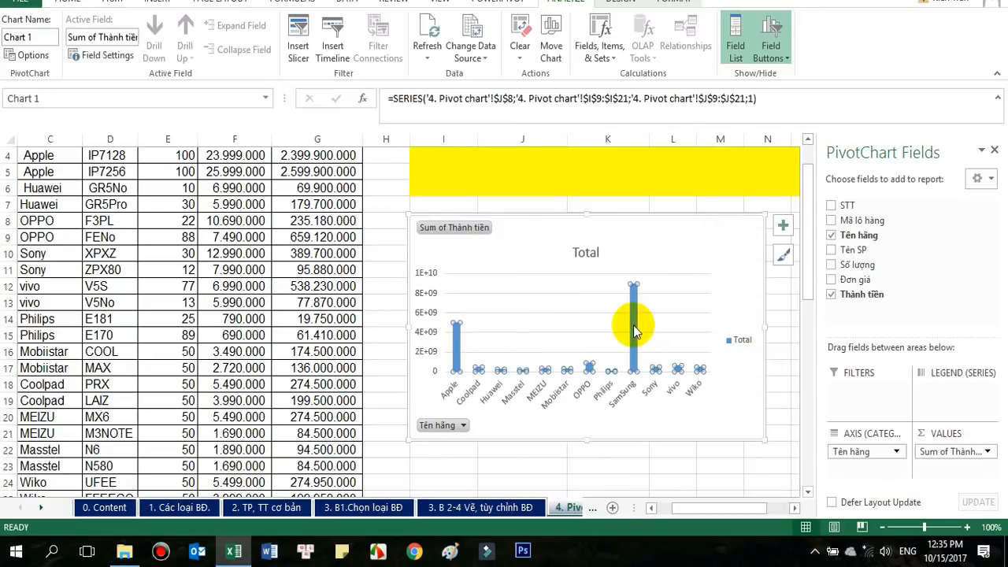
left_click(731, 227)
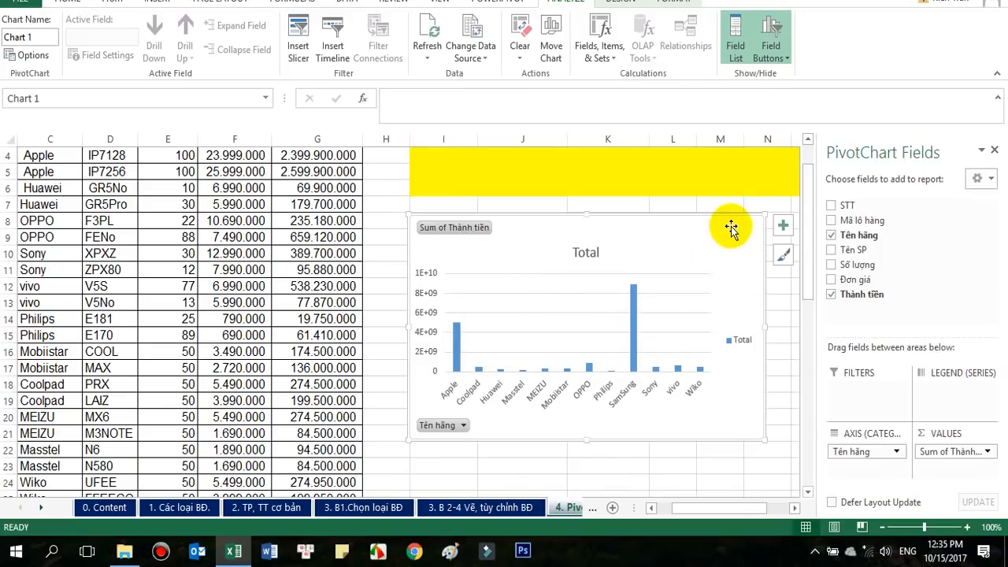
left_click(456, 344)
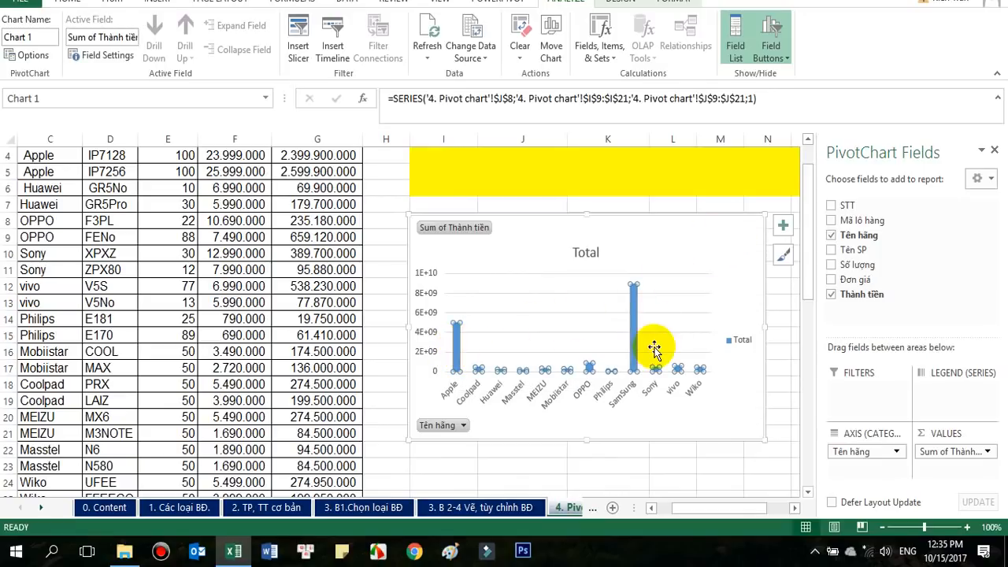
left_click(640, 454)
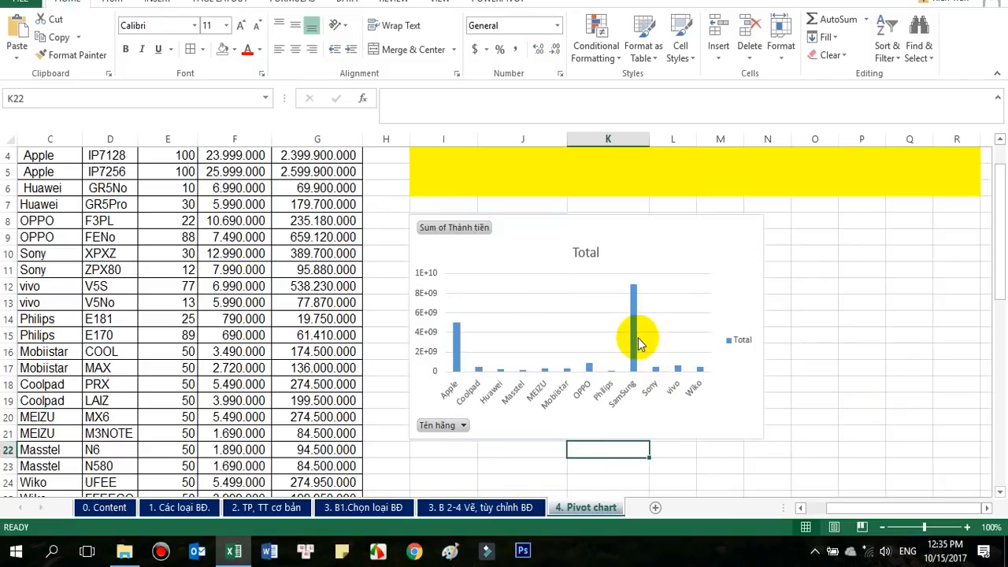
left_click(635, 339)
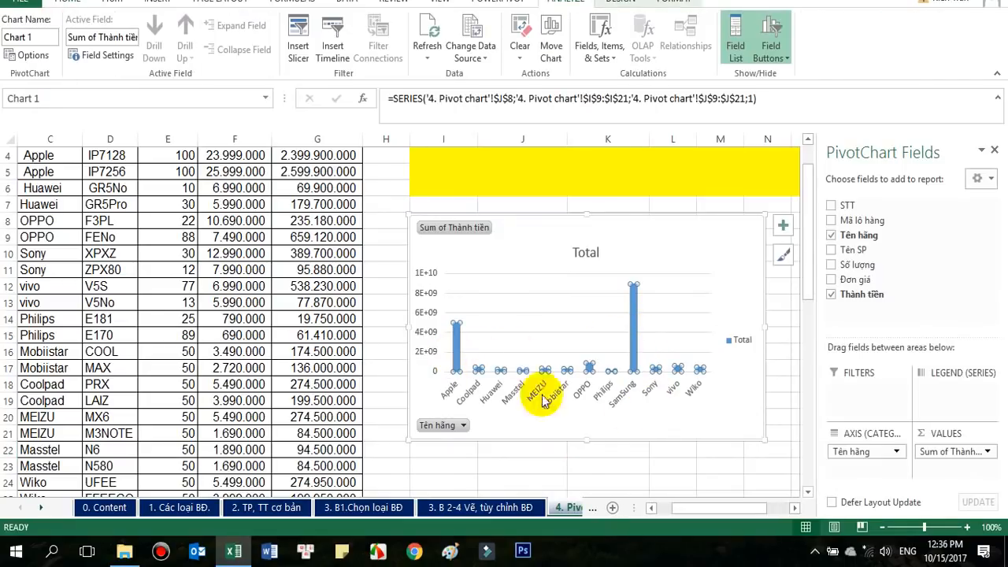
left_click(674, 471)
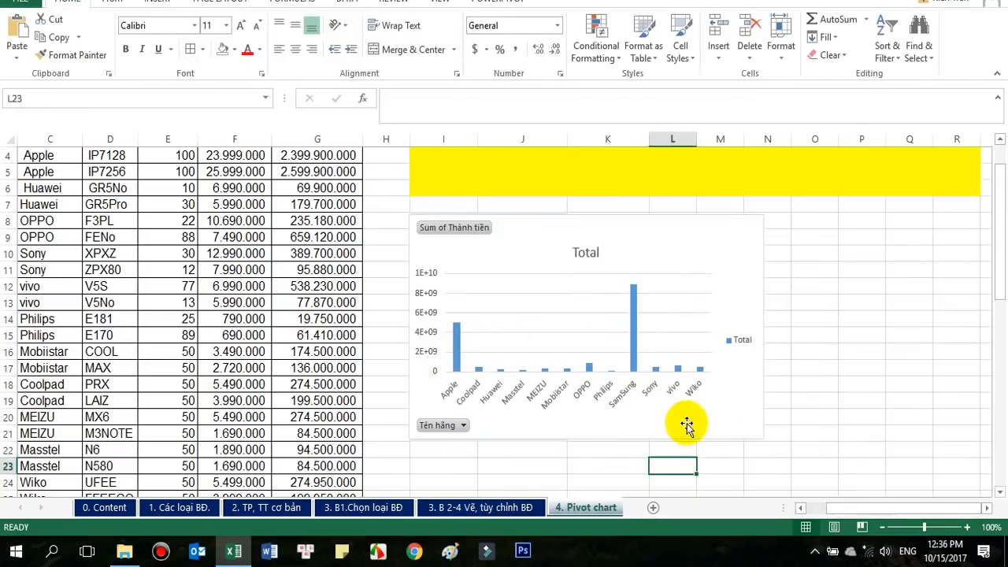
left_click(744, 239)
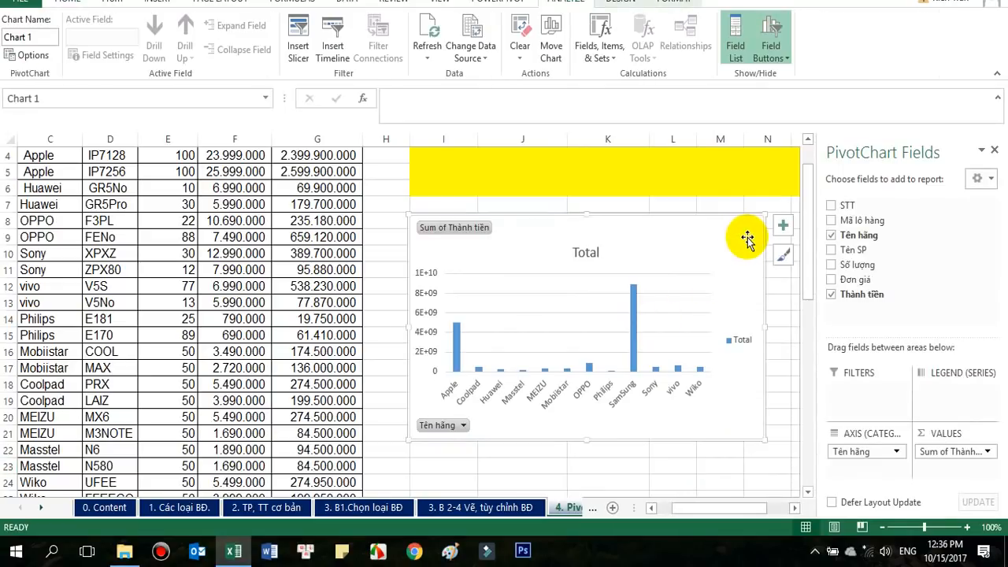
double_click(723, 233)
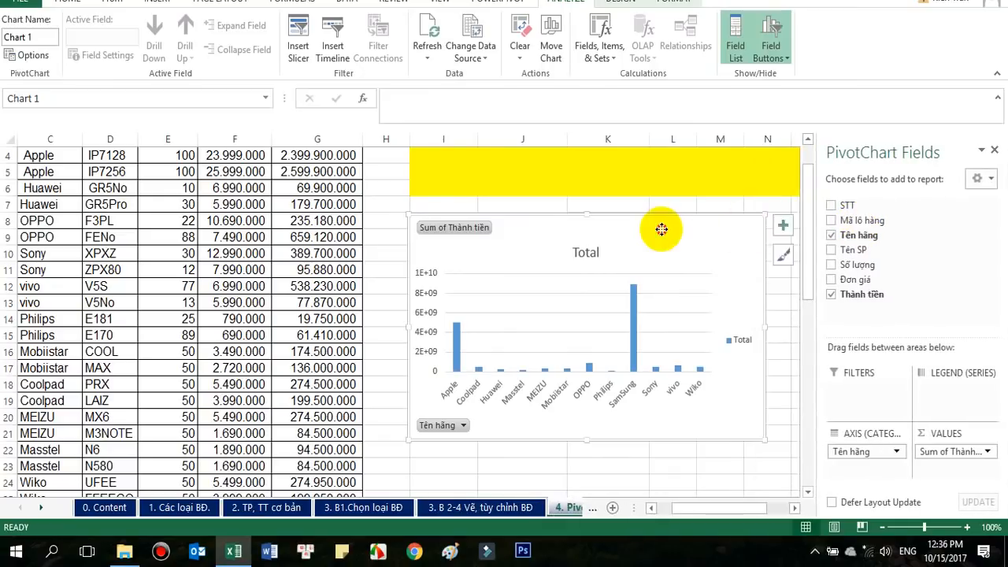
left_click(994, 151)
Browse the Line, Pie, Area, X Y (Scatter) and Surface chart types available for the PivotChart.
right_click(682, 242)
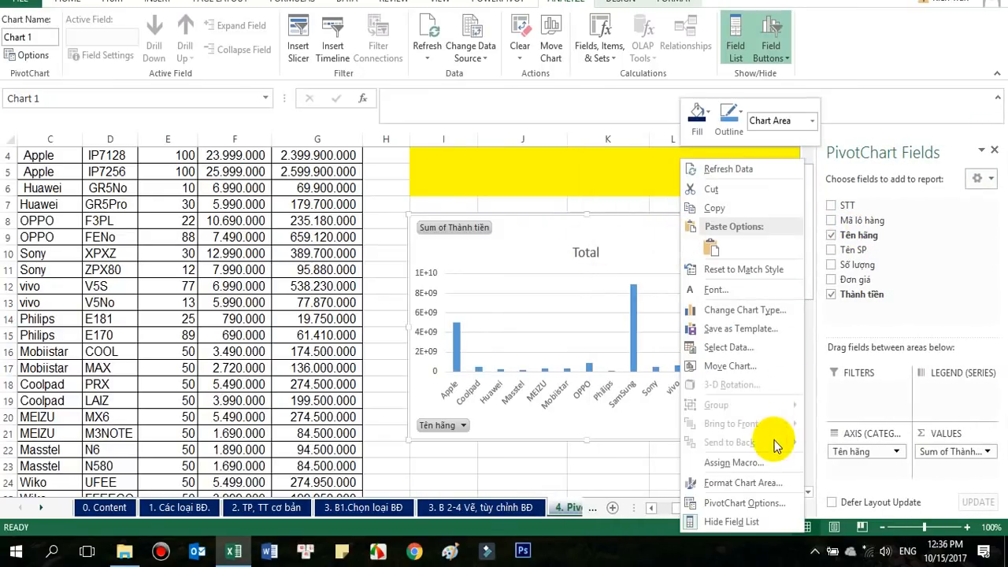
left_click(754, 312)
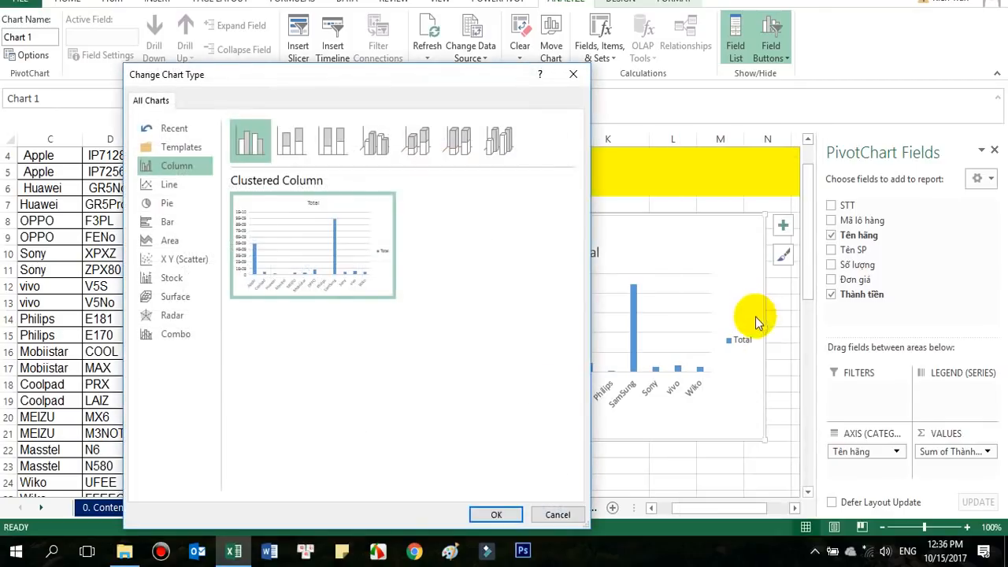
left_click(170, 185)
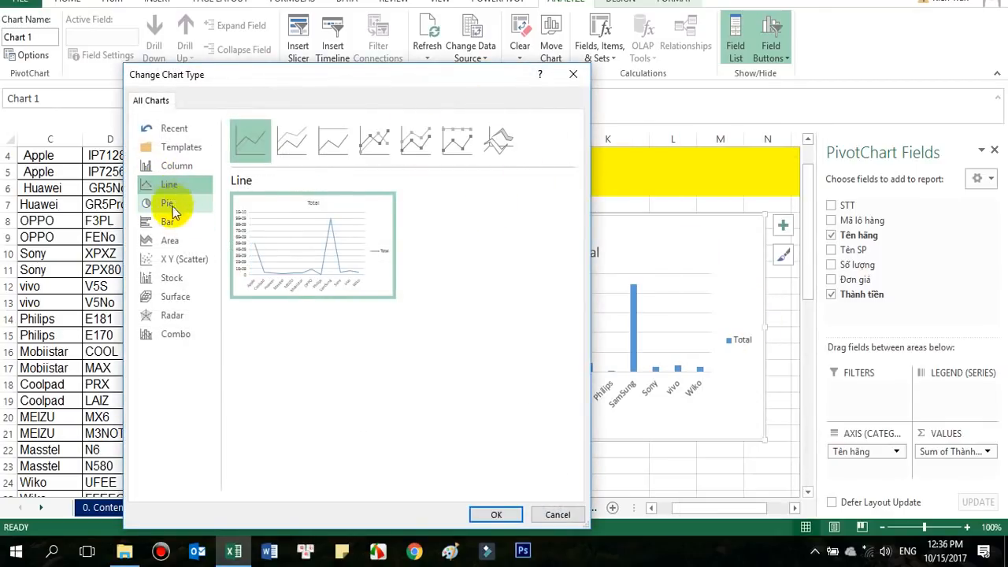
left_click(167, 203)
left_click(168, 241)
left_click(169, 259)
left_click(165, 295)
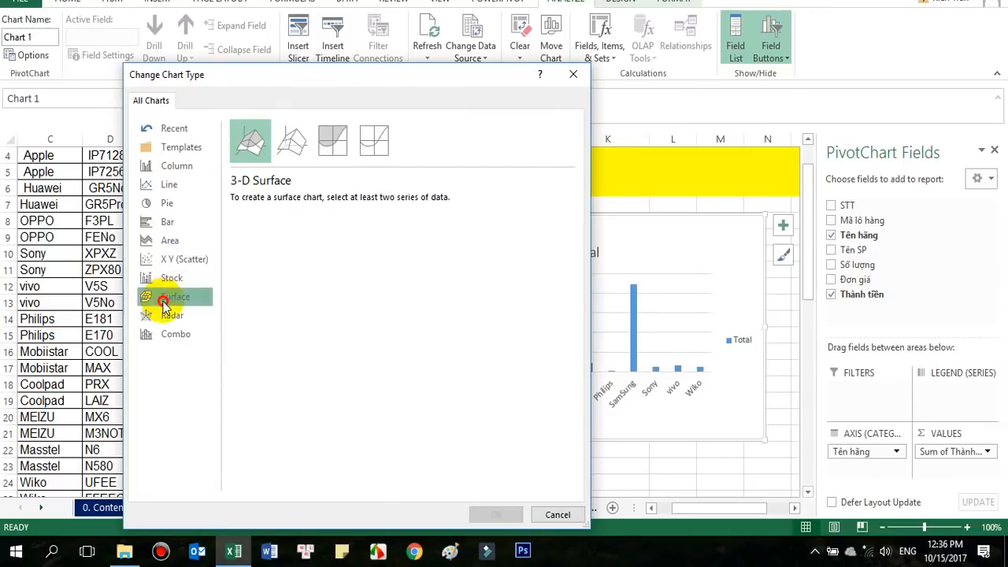
left_click(577, 84)
Apply the chart style with the dark grey background and light text to the PivotChart.
scroll(744, 273, "up", 1)
left_click(745, 268)
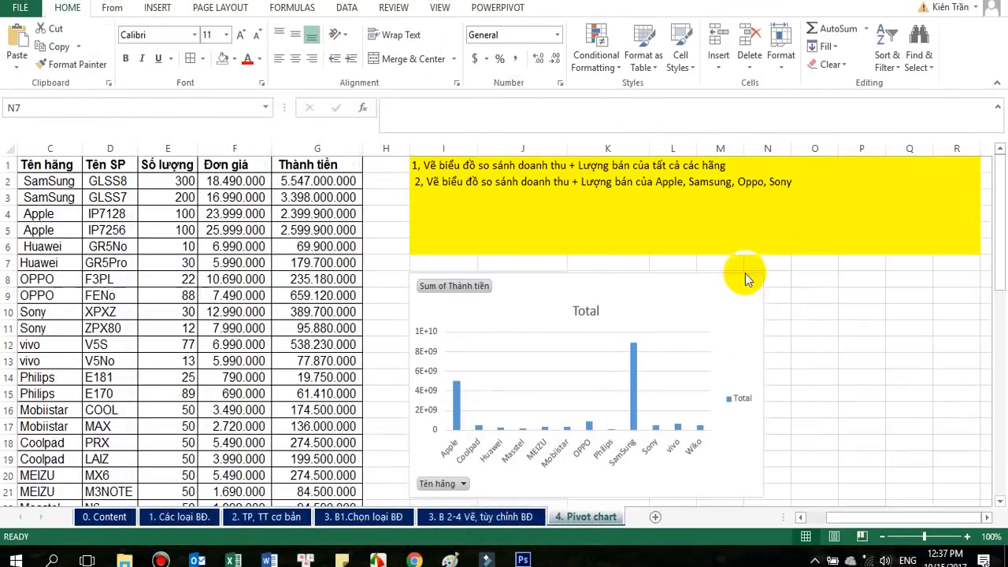
left_click(750, 286)
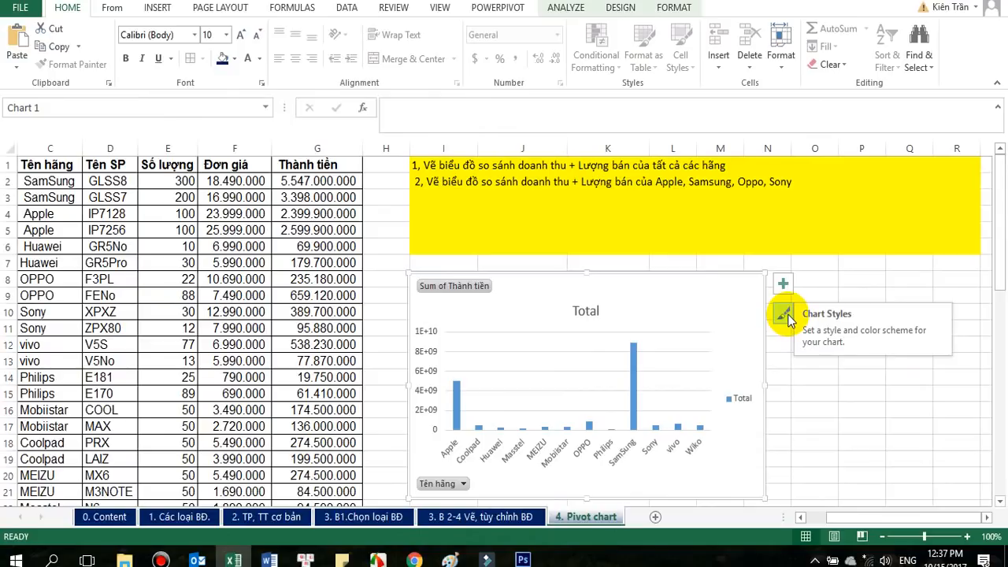
left_click(785, 315)
left_click_drag(967, 315, 971, 415)
left_click(900, 394)
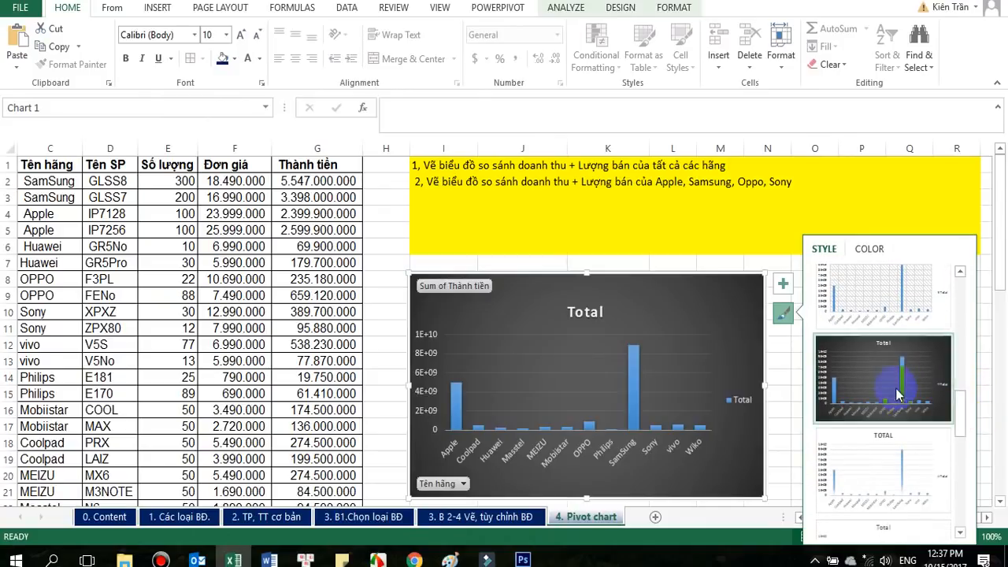
left_click(761, 261)
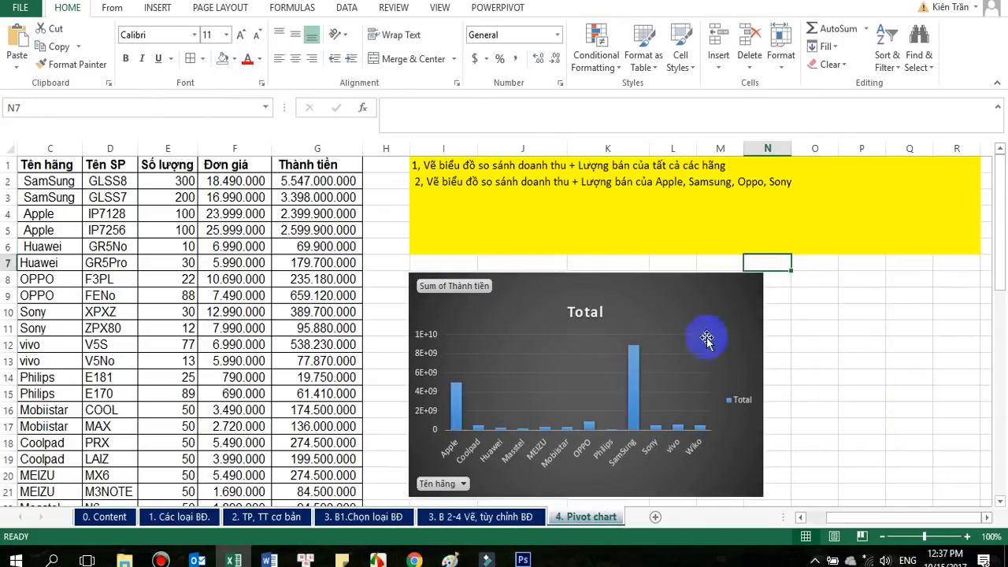
Replace the PivotChart's title with "Biểu đồ lượng bán giữa các hãng".
left_click(595, 321)
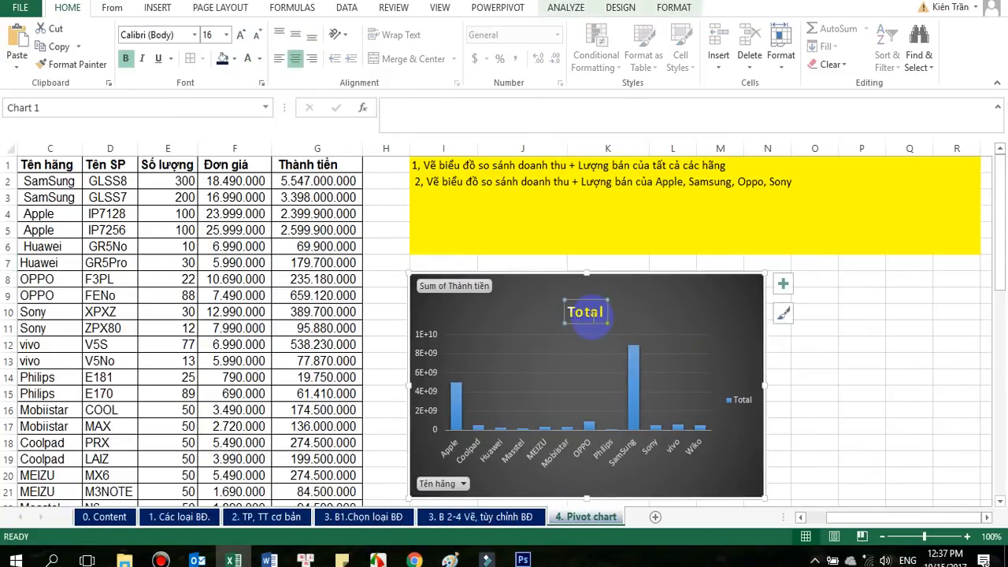
type("bIE")
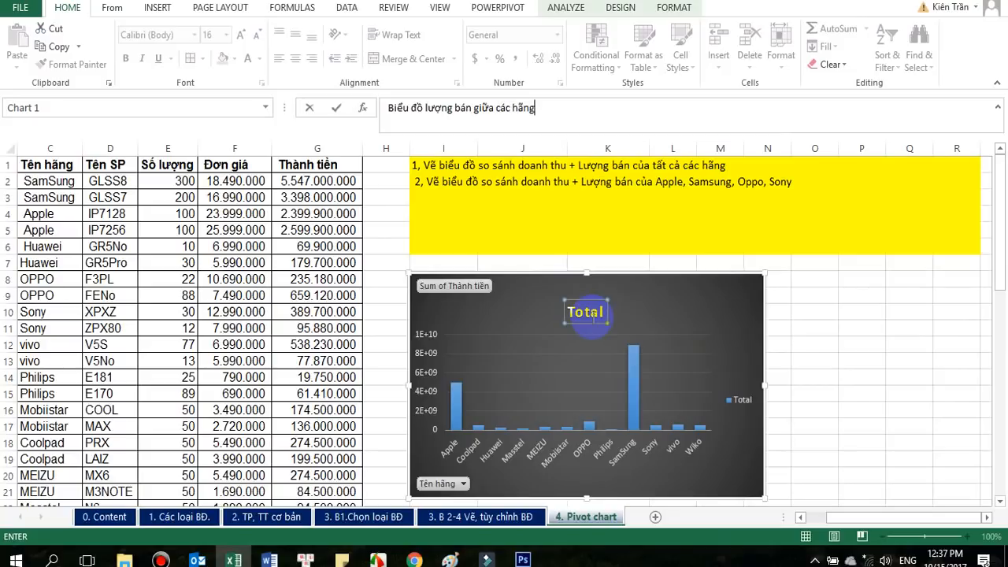
left_click(858, 377)
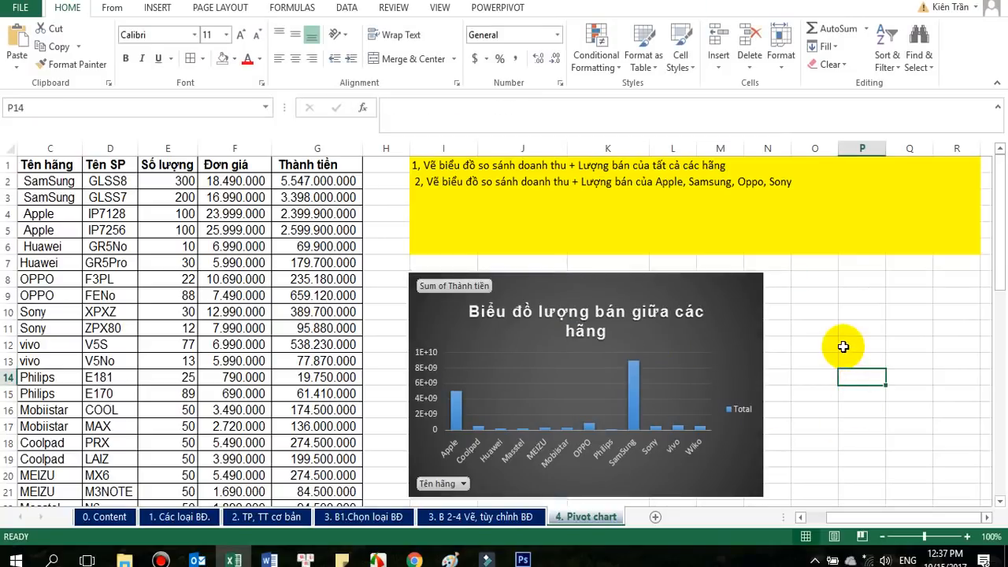
Narrow the PivotChart's plot area from its left edge to leave more room beside the value axis.
scroll(610, 256, "down", 2)
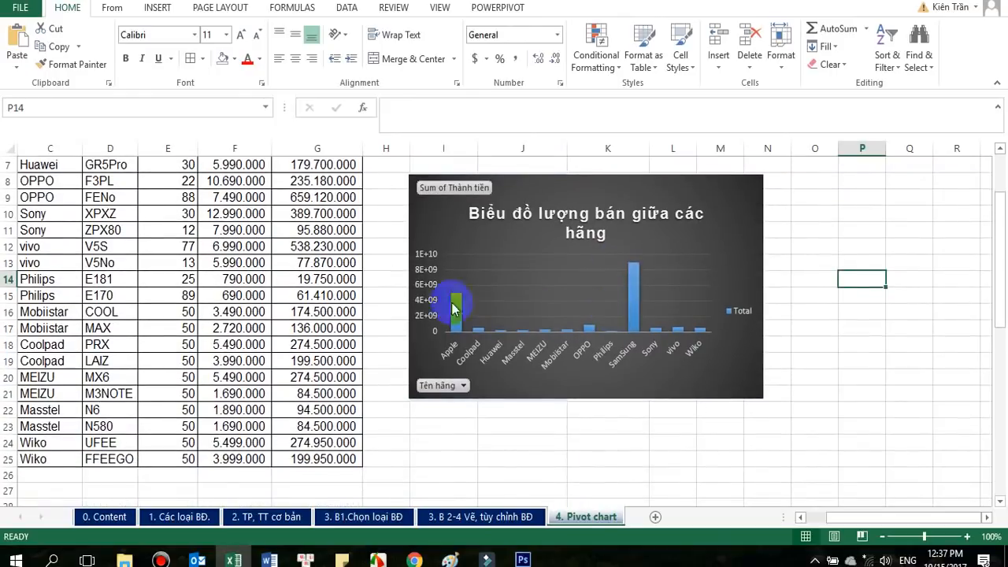
left_click(435, 275)
left_click(451, 291)
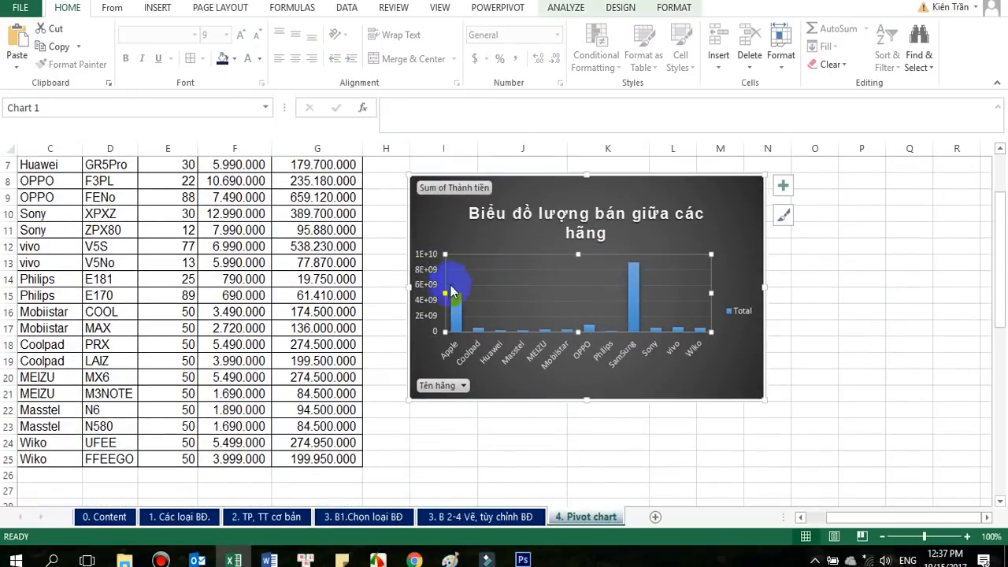
left_click_drag(446, 292, 468, 293)
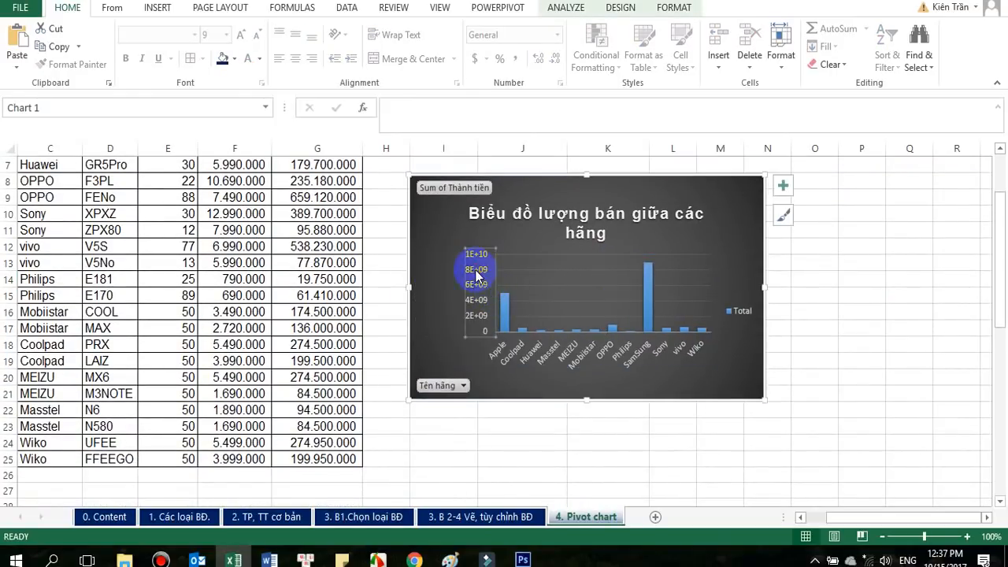
Set the value axis display units to Hundreds with the units label shown, keeping the logarithmic scale off.
left_click(473, 317)
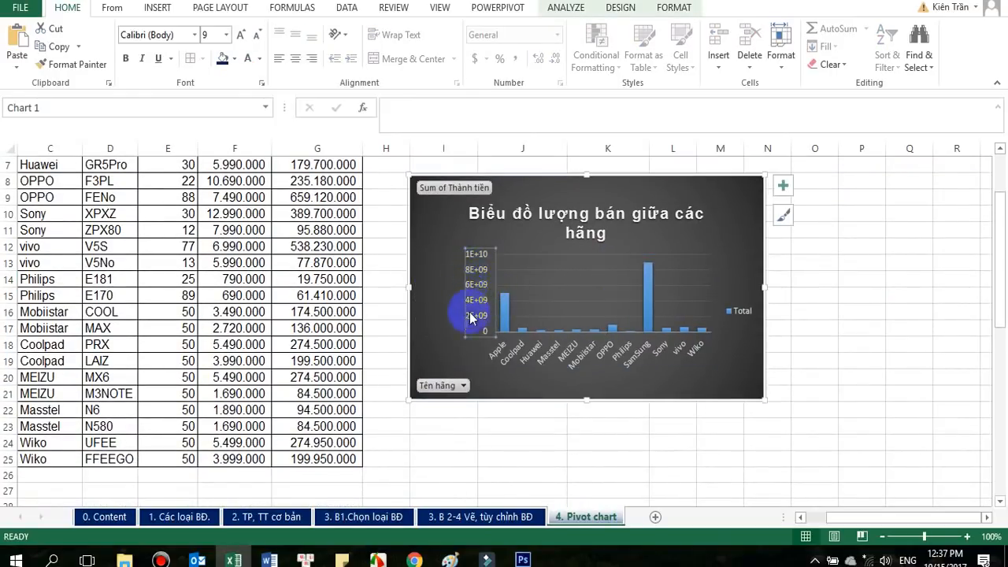
double_click(483, 274)
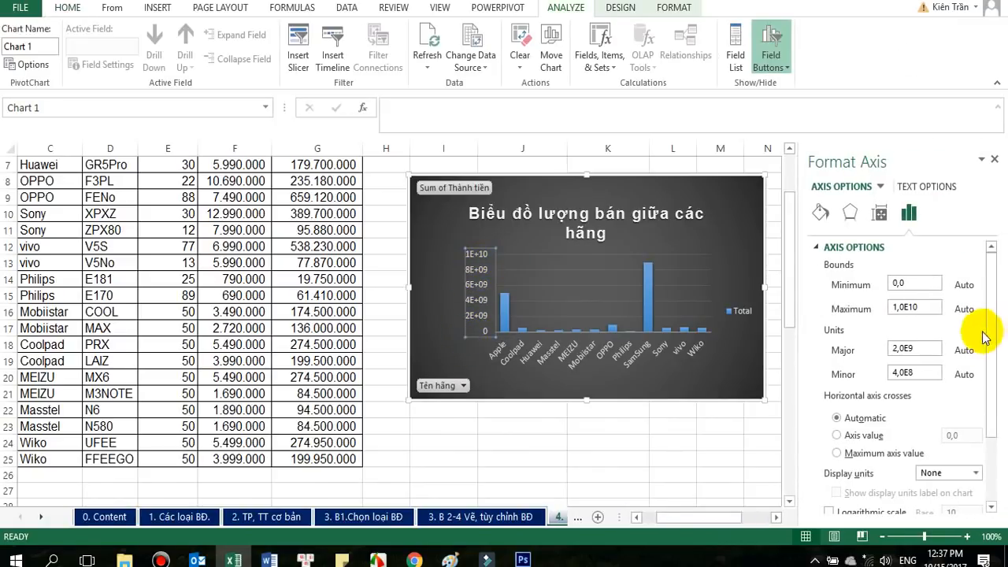
left_click_drag(994, 341, 996, 442)
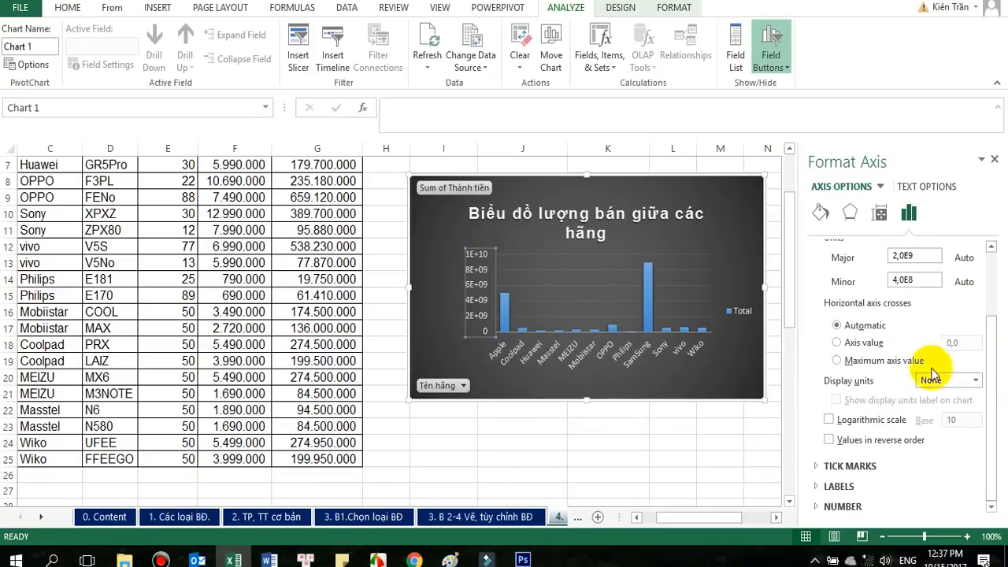
left_click(975, 381)
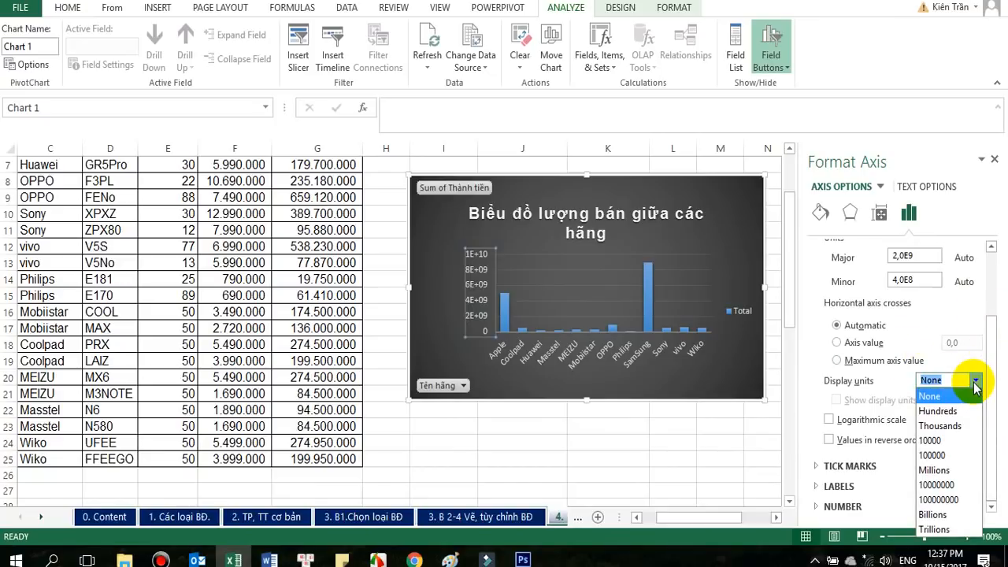
left_click(954, 411)
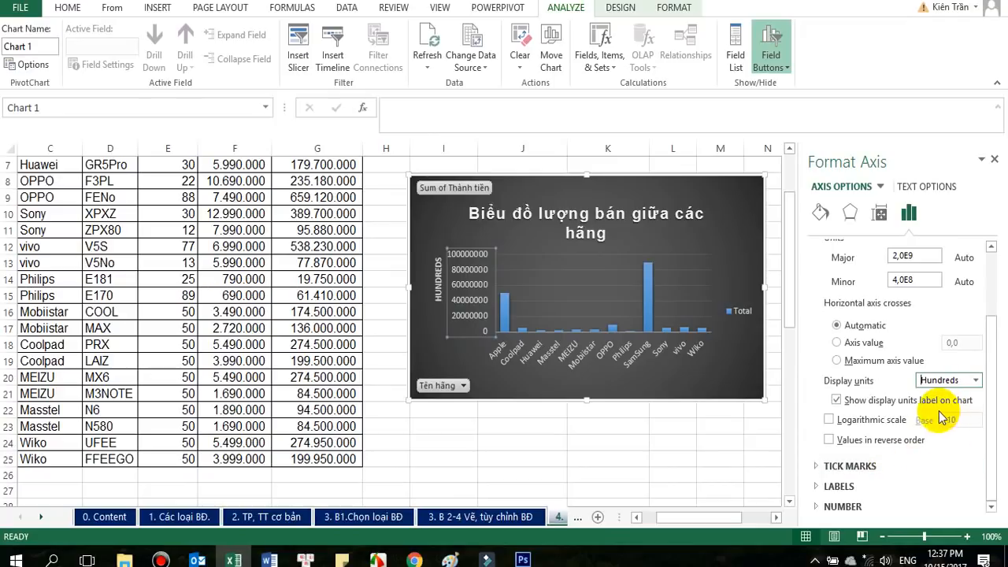
left_click(832, 420)
left_click(831, 421)
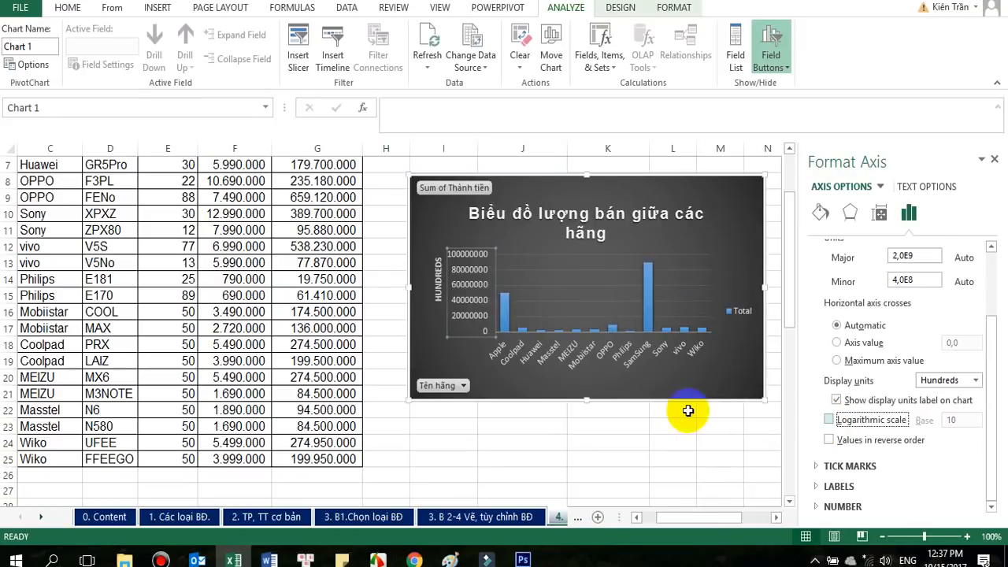
Change the value axis display units label to VNĐ.
left_click(439, 278)
type("VNĐ")
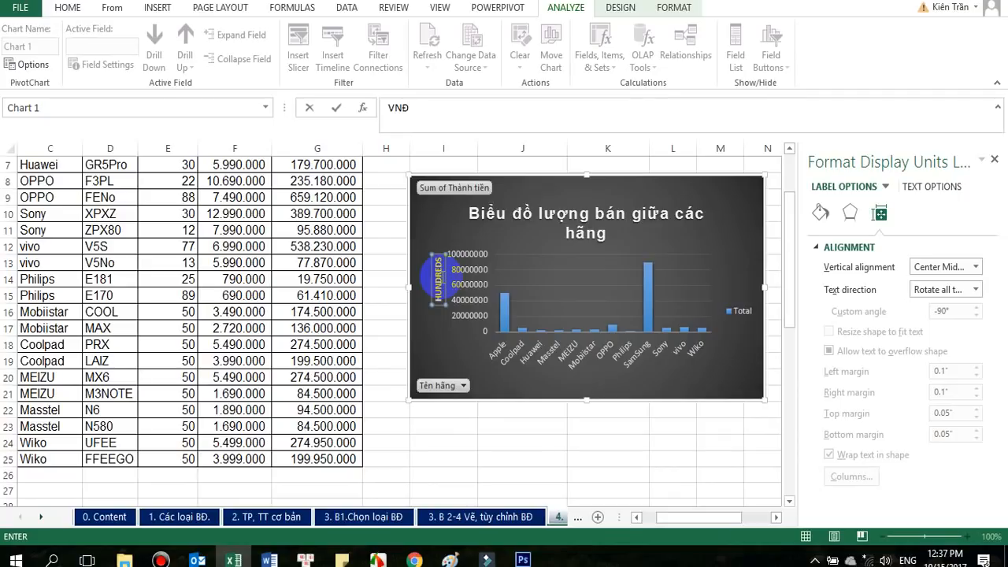
left_click(558, 446)
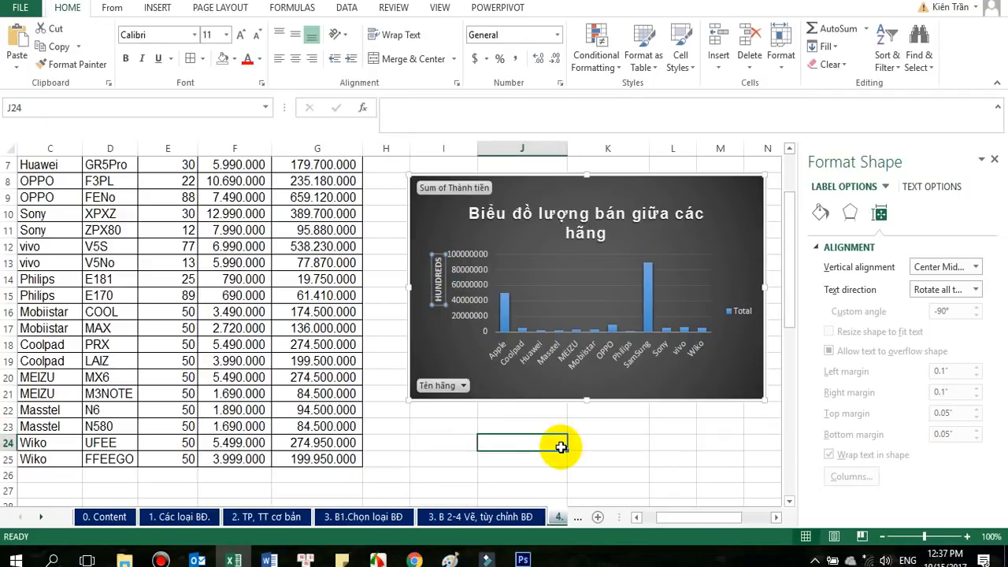
left_click(627, 443)
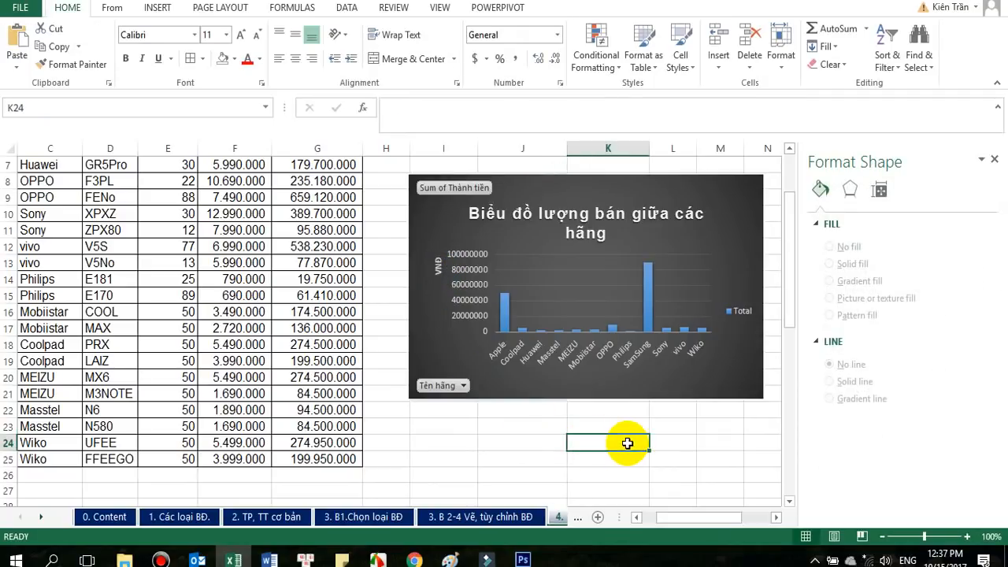
Delete the Total legend from the PivotChart and nudge the chart slightly up and to the right.
left_click(741, 313)
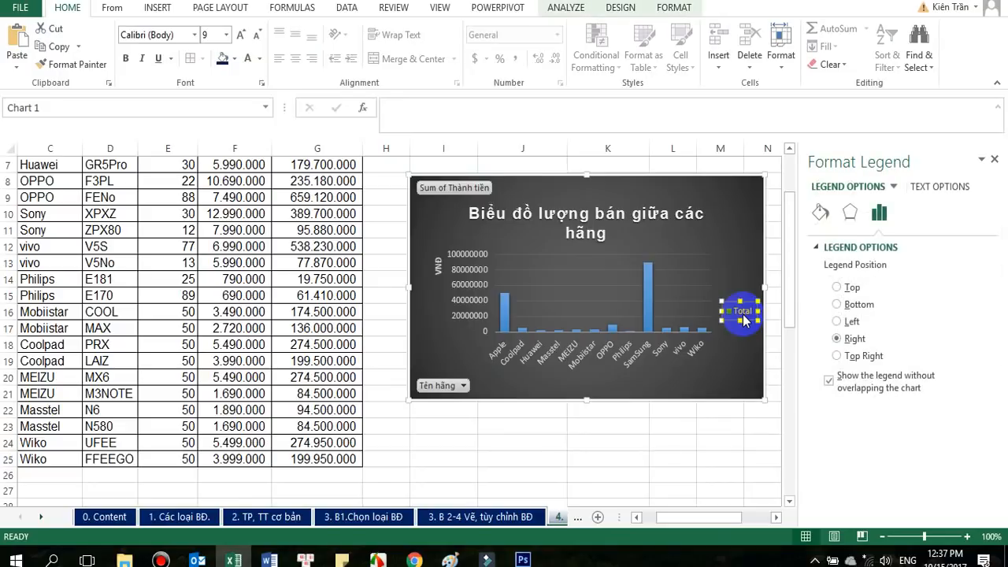
key("Delete")
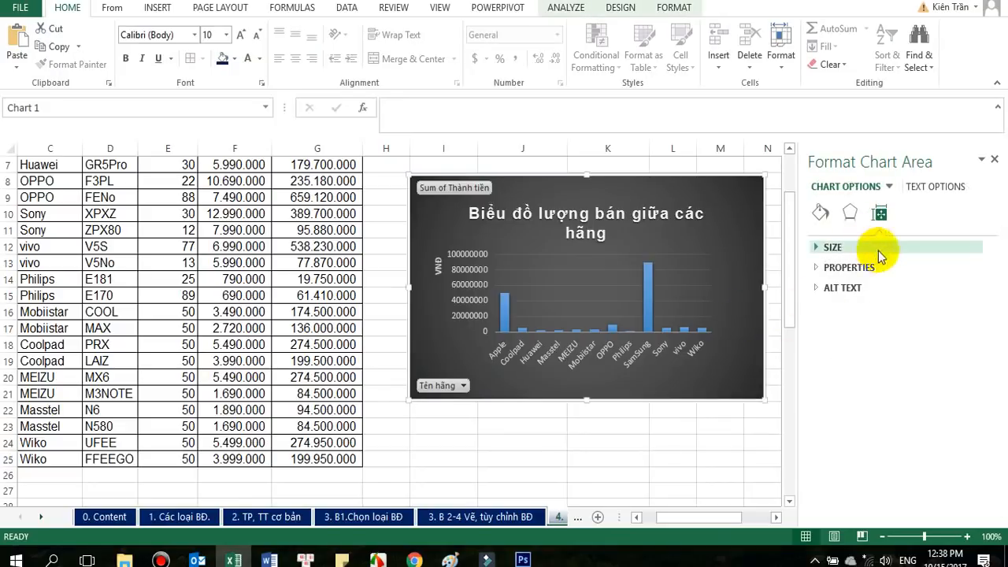
left_click(996, 161)
scroll(755, 272, "up", 2)
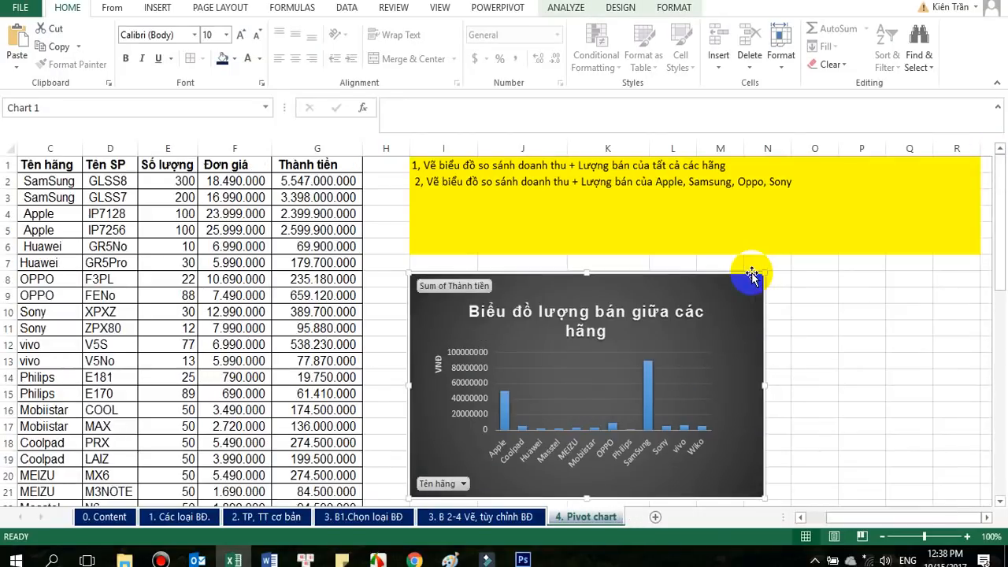
mouse_move(704, 292)
left_mouse_down()
mouse_move(704, 281)
mouse_move(708, 292)
left_mouse_up()
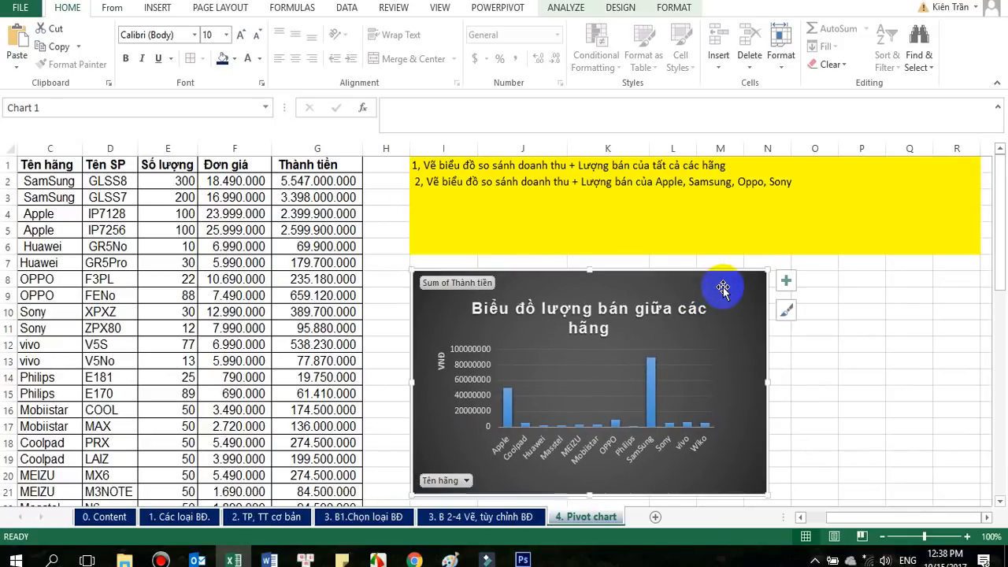
Show the PivotChart's field list again.
double_click(723, 290)
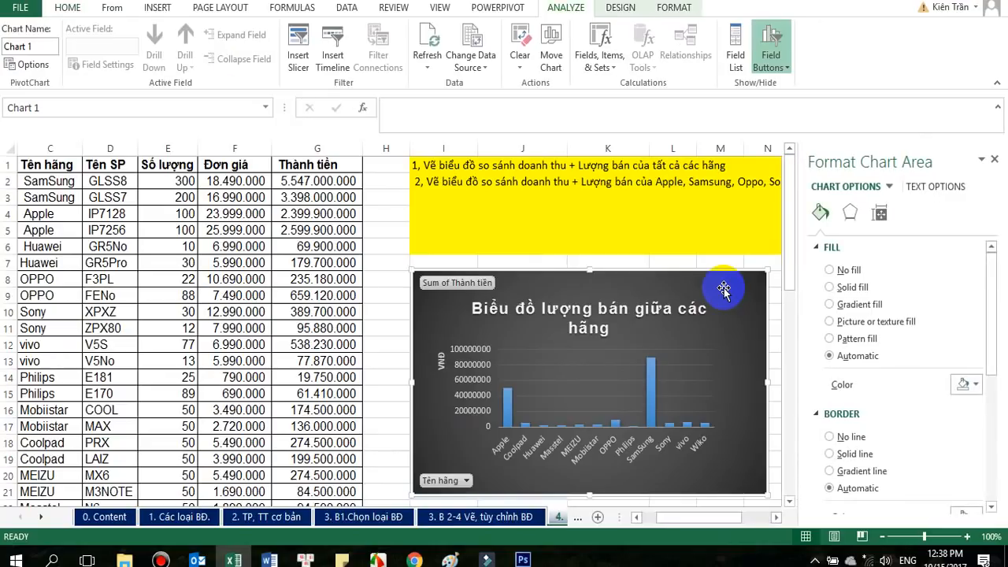
left_click(995, 162)
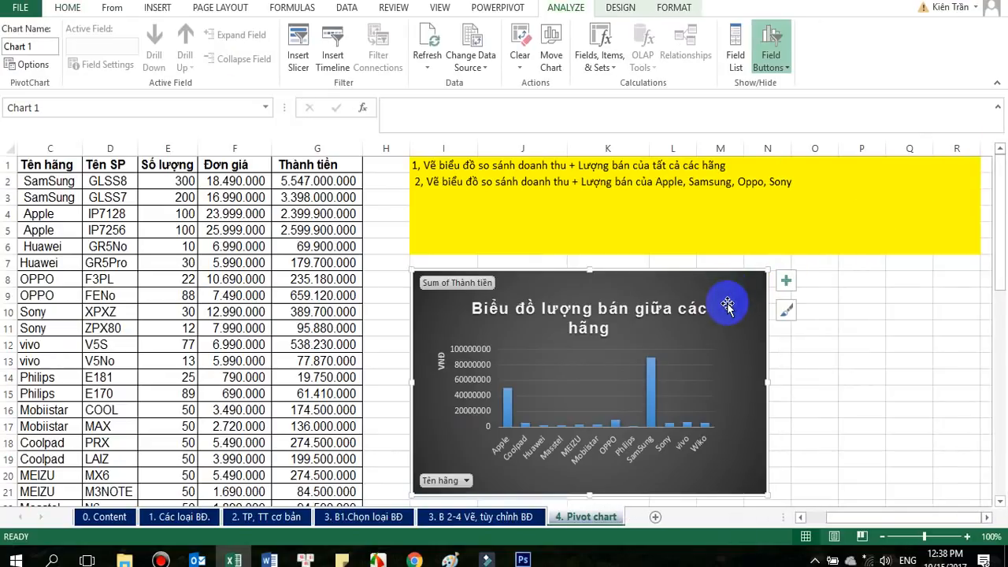
right_click(725, 301)
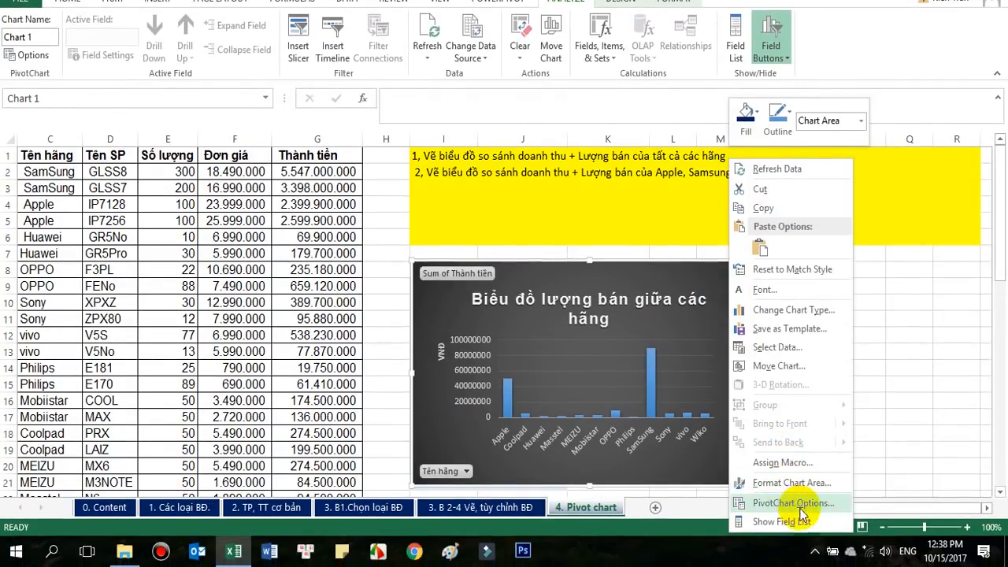
left_click(801, 504)
left_click(953, 179)
right_click(720, 282)
left_click(777, 520)
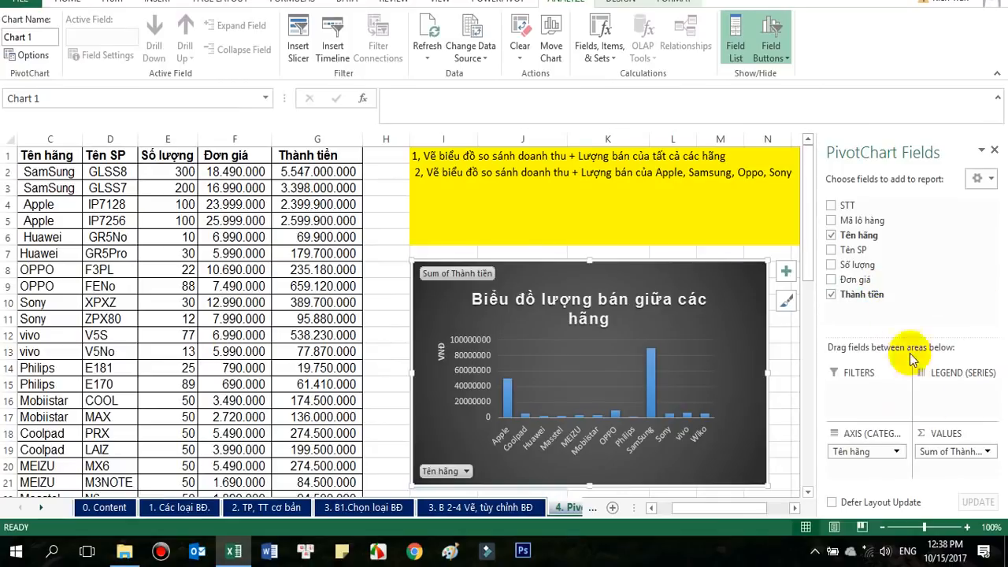
Try the sum of Số lượng as the PivotChart's values and restore the sum of Thành tiền.
mouse_move(954, 451)
left_mouse_down()
mouse_move(930, 376)
mouse_move(822, 304)
mouse_move(843, 288)
mouse_move(936, 452)
mouse_move(954, 457)
left_mouse_up()
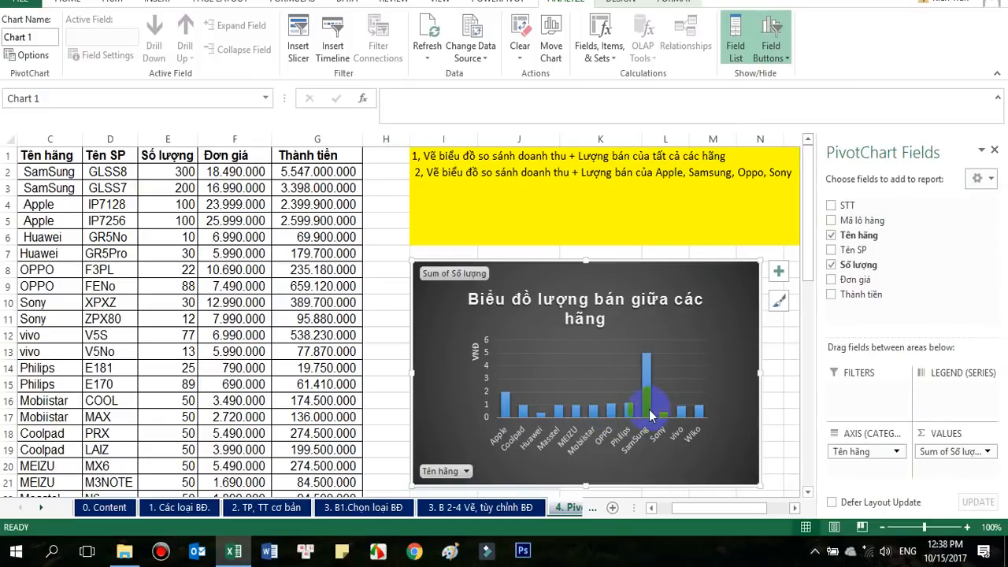
mouse_move(980, 455)
left_mouse_down()
mouse_move(910, 343)
mouse_move(907, 305)
mouse_move(866, 292)
mouse_move(973, 459)
left_mouse_up()
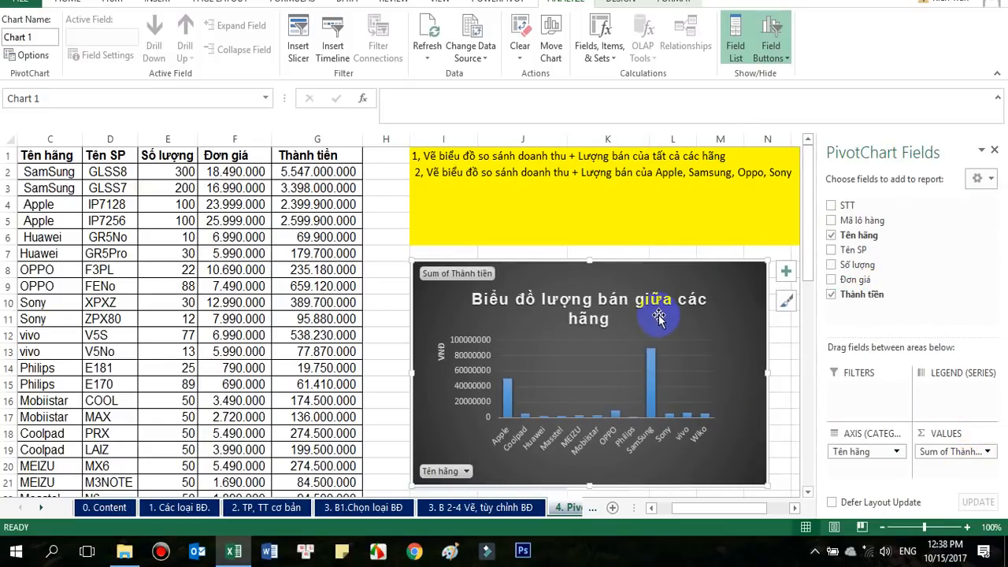
Rename the Thành tiền column header in cell G1 to Doanh thu.
left_click(330, 153)
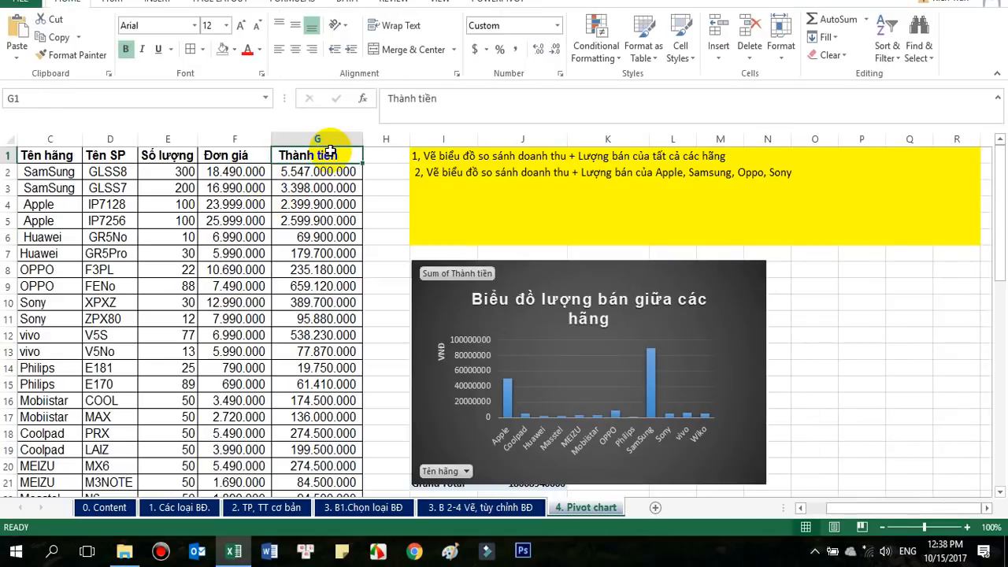
type("DOan")
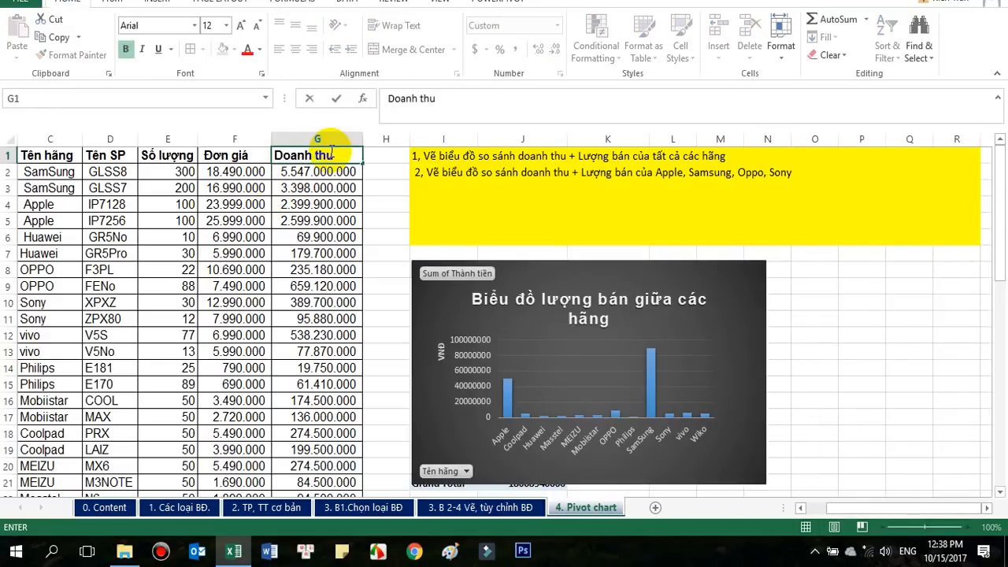
key("Return")
Refresh the PivotChart's data and add the renamed Doanh thu field as its summed values.
left_click(750, 292)
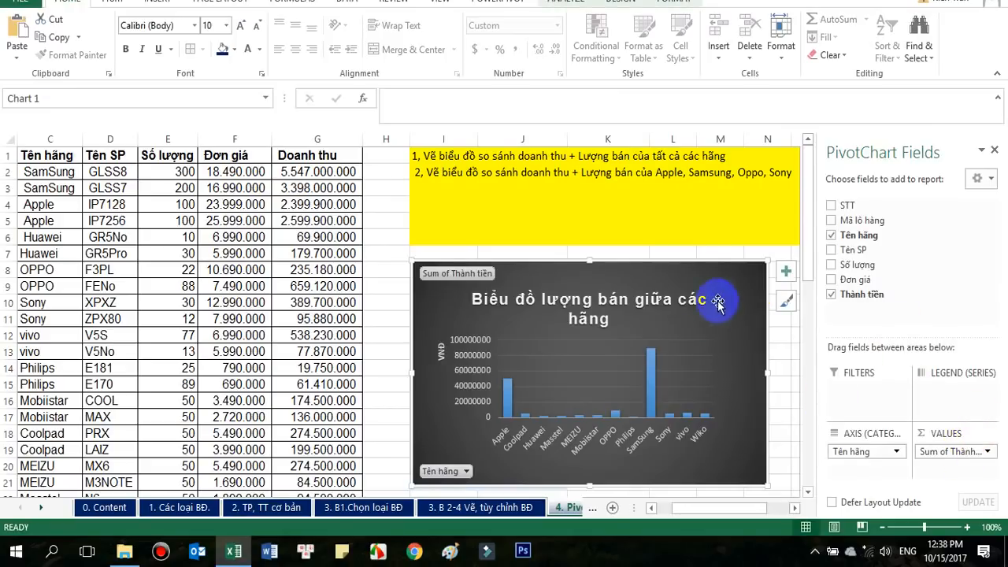
right_click(722, 279)
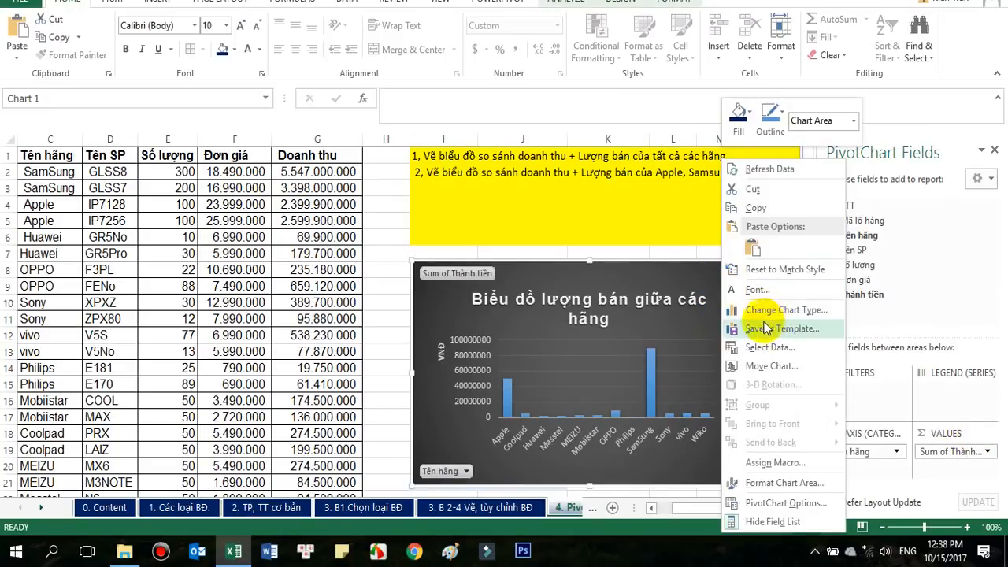
left_click(775, 169)
left_click_drag(856, 299, 945, 453)
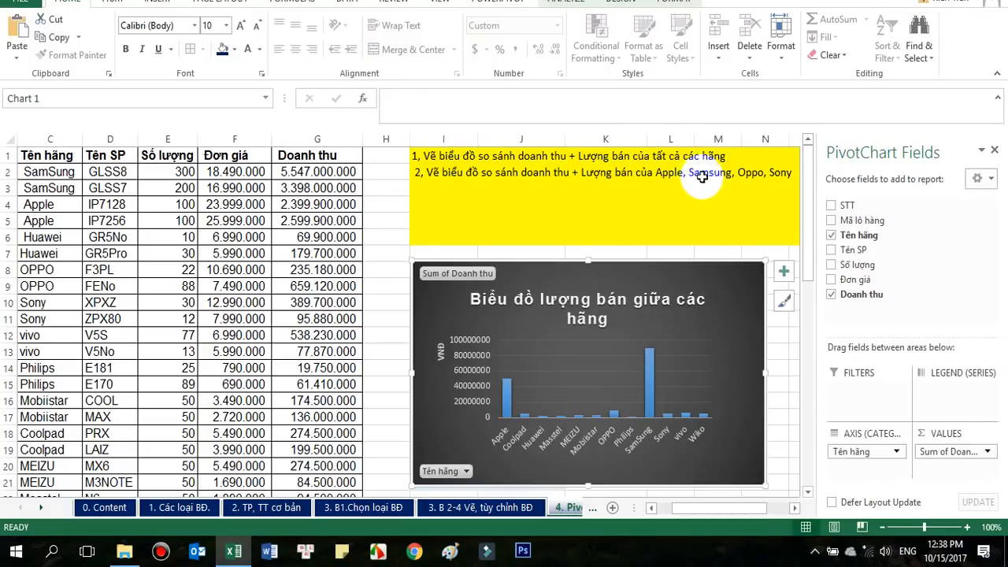
left_click(709, 172)
left_click(822, 286)
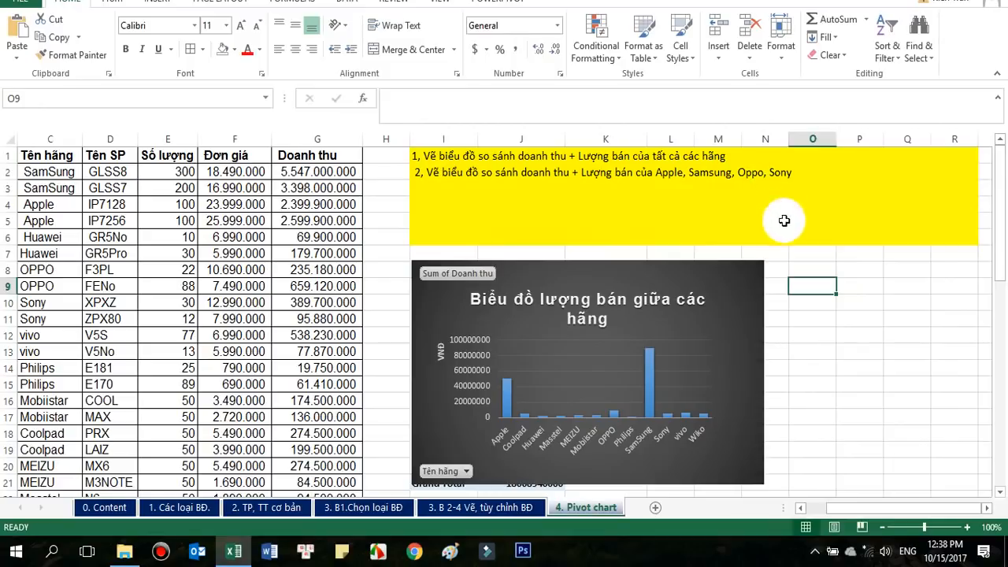
left_click(839, 354)
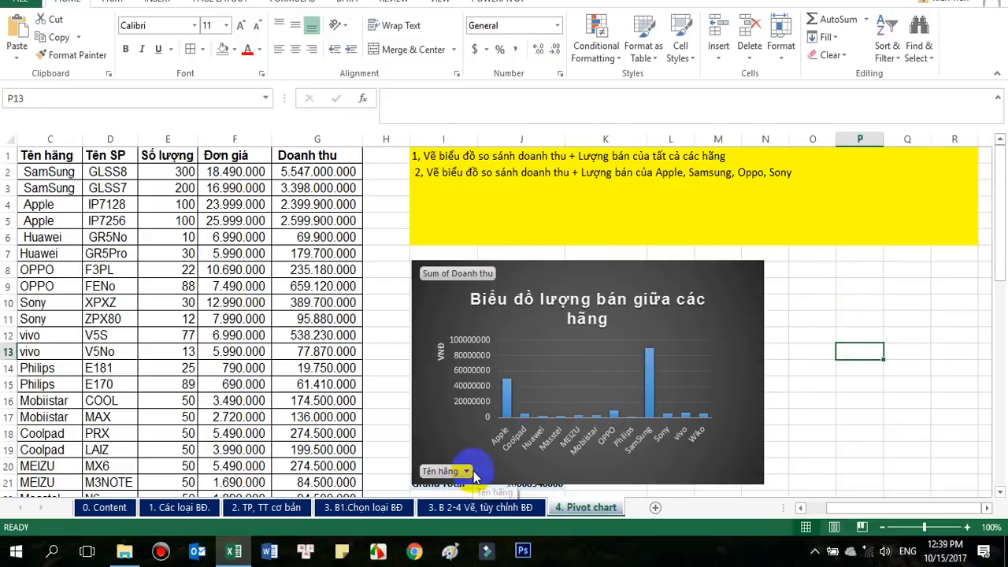
Filter the PivotChart's Tên hãng field to show only Apple, SamSung, OPPO and Sony.
scroll(474, 473, "down", 1)
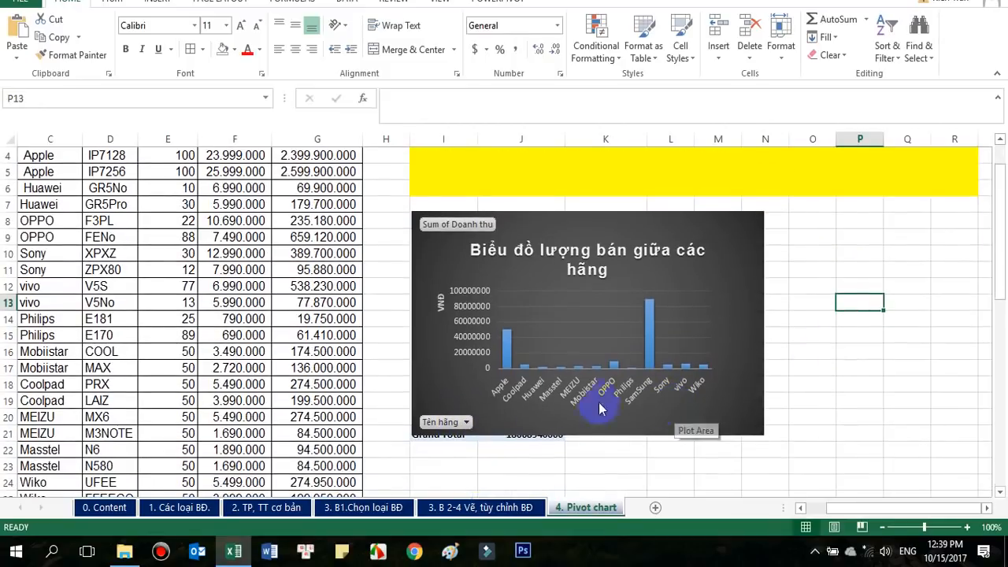
left_click(467, 423)
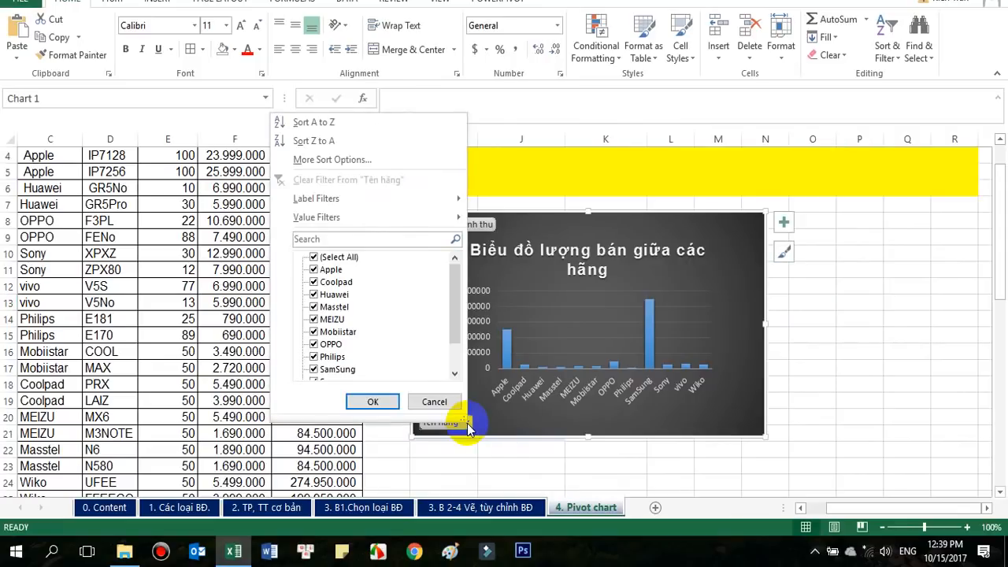
mouse_move(457, 307)
left_mouse_down()
mouse_move(455, 347)
mouse_move(459, 289)
left_mouse_up()
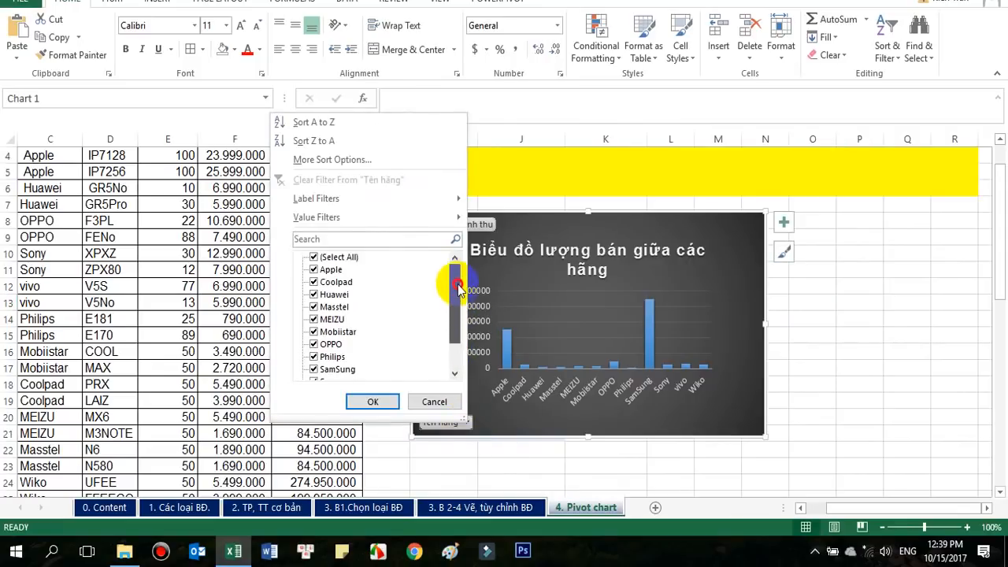
left_click(314, 257)
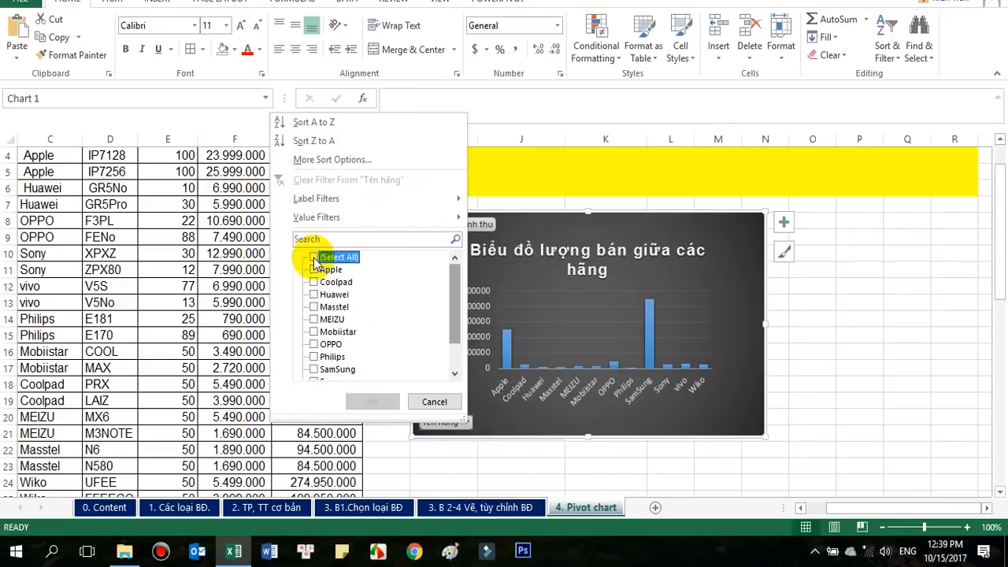
left_click(314, 269)
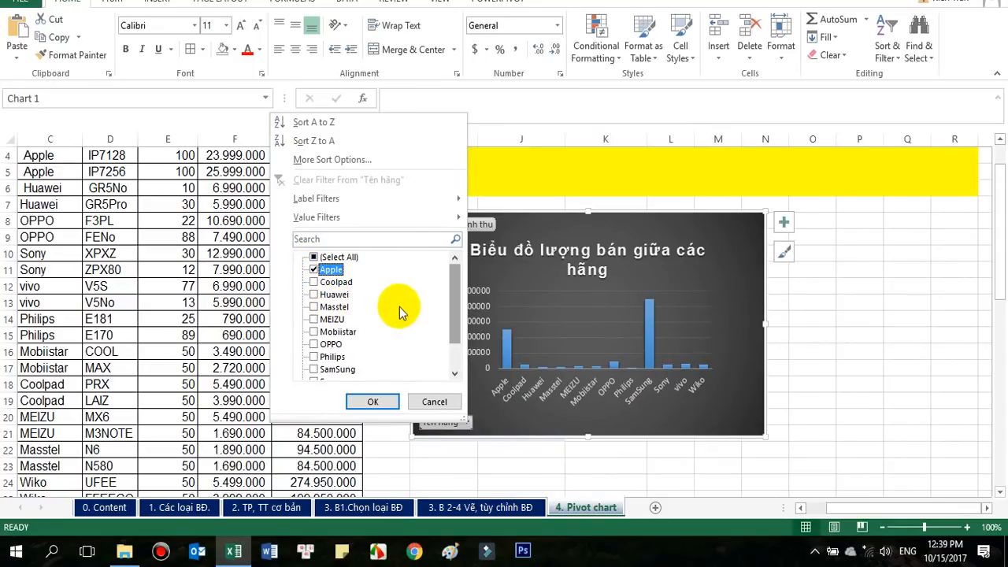
left_click(315, 369)
scroll(347, 355, "down", 1)
left_click(314, 307)
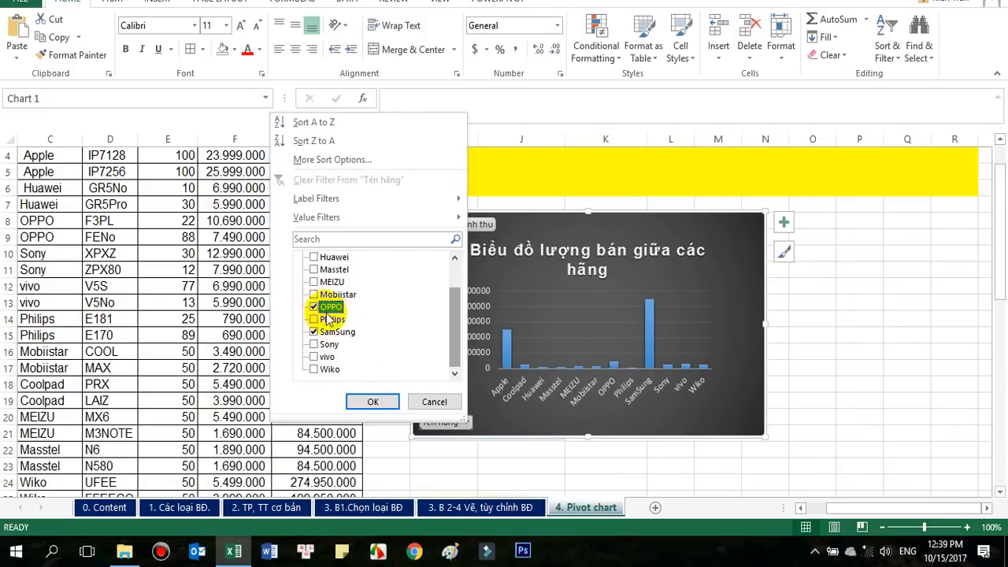
left_click(315, 344)
left_click(372, 402)
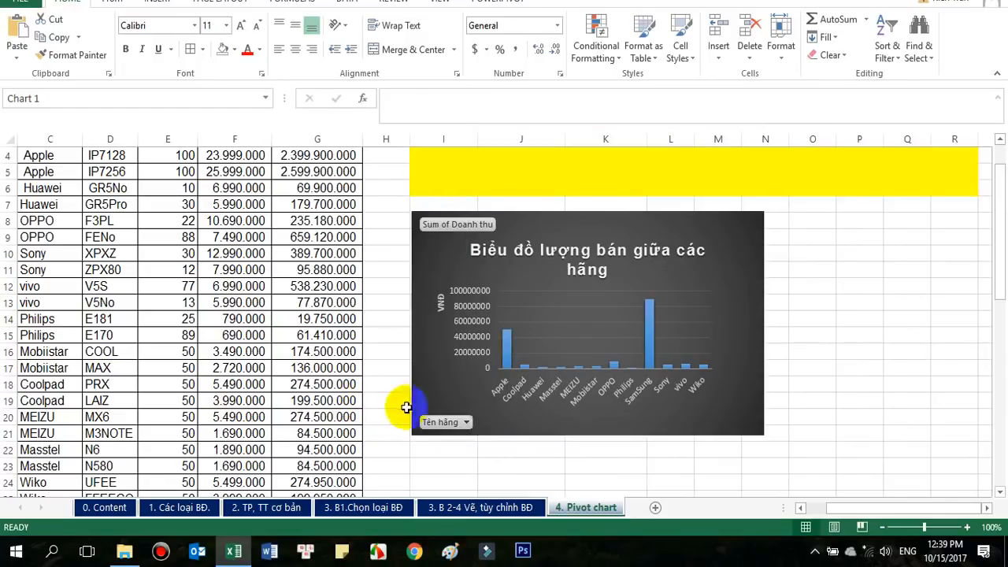
left_click(995, 149)
scroll(832, 272, "up", 1)
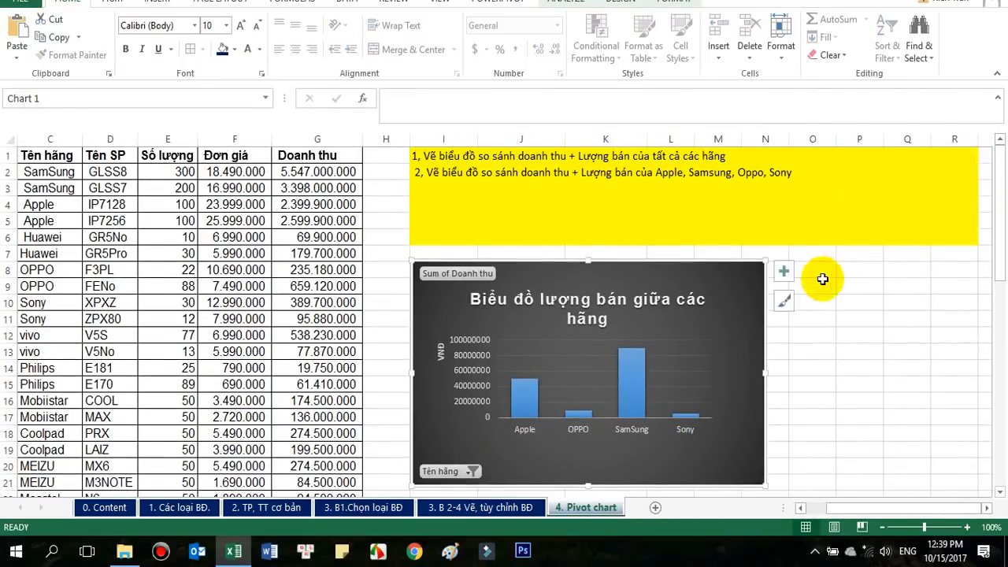
Deselect the chart and go to the 0. Content sheet to review the lesson outline from its title down.
left_click(822, 282)
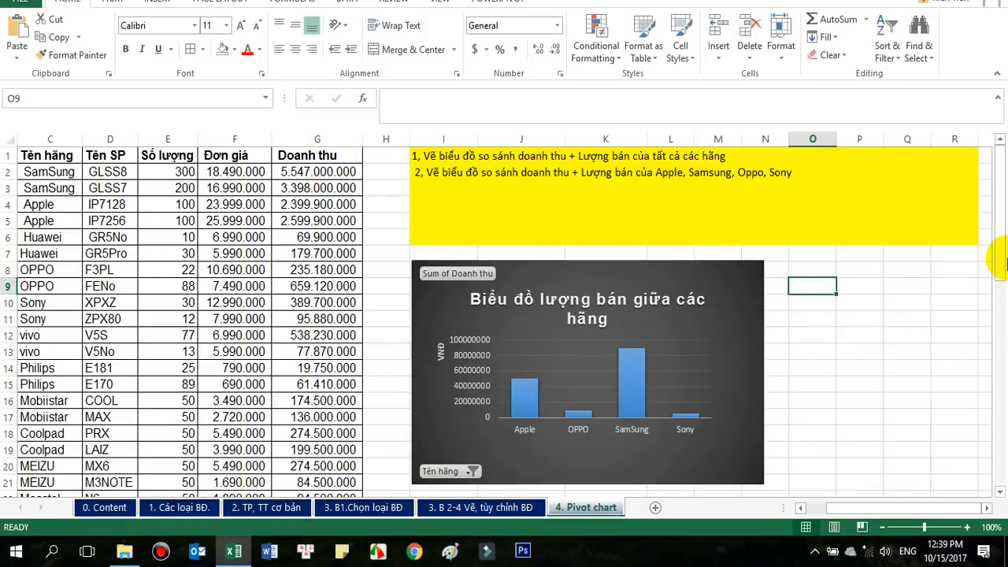
left_click_drag(1004, 252, 936, 191)
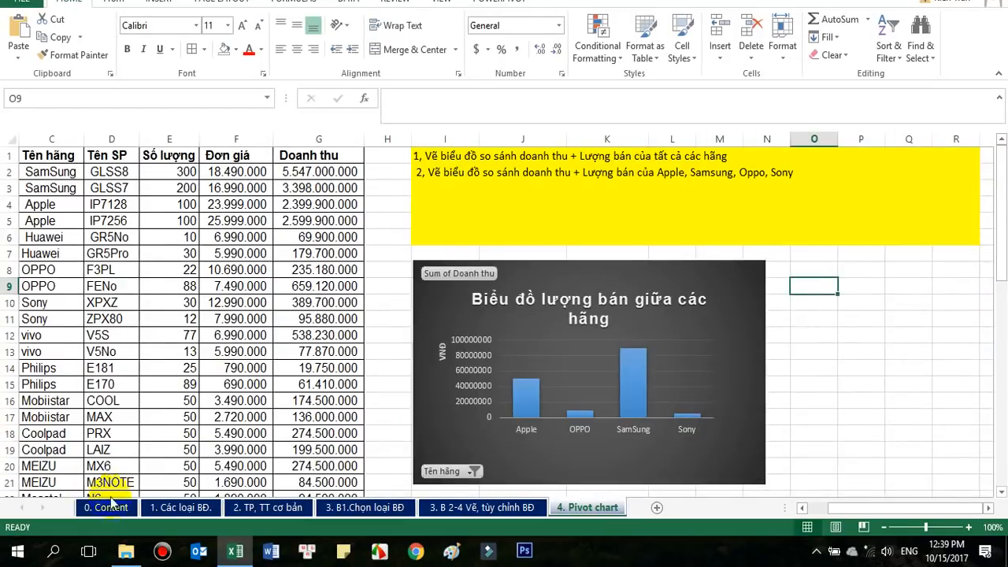
left_click(118, 510)
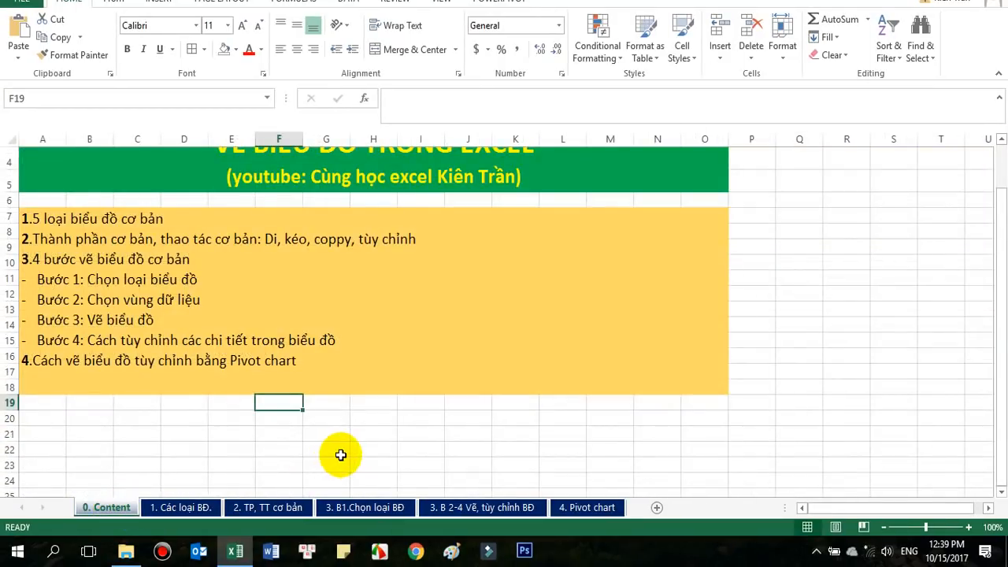
scroll(341, 455, "up", 1)
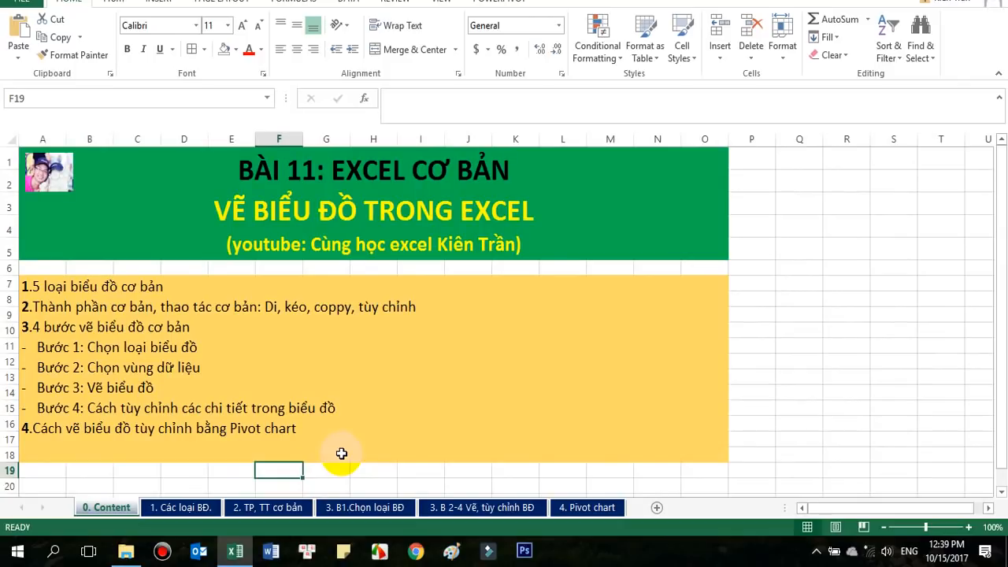